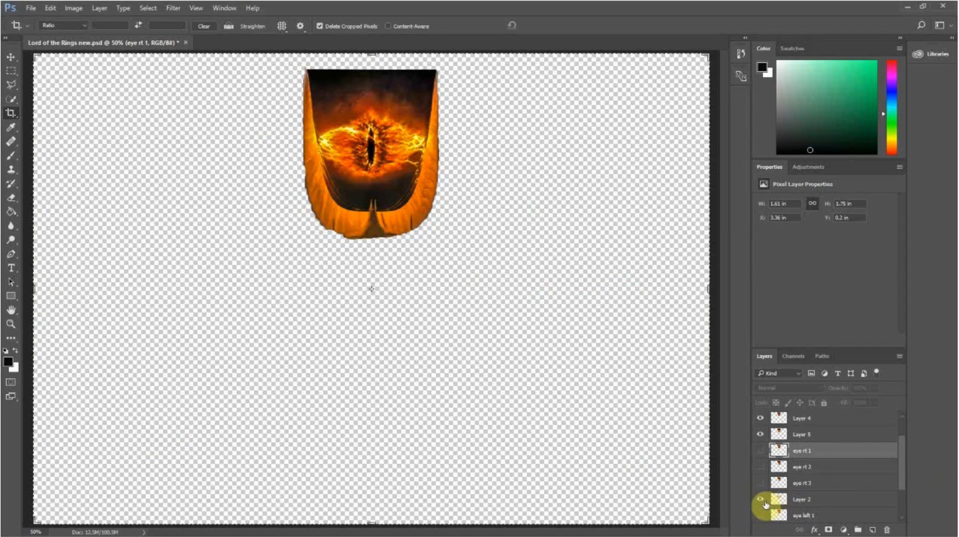
Toggle the visibility of Layer 2 off and on, and hide Layer 3, Layer 4 and Layer 5
{"action": "left_click", "coordinate": [761, 501]}
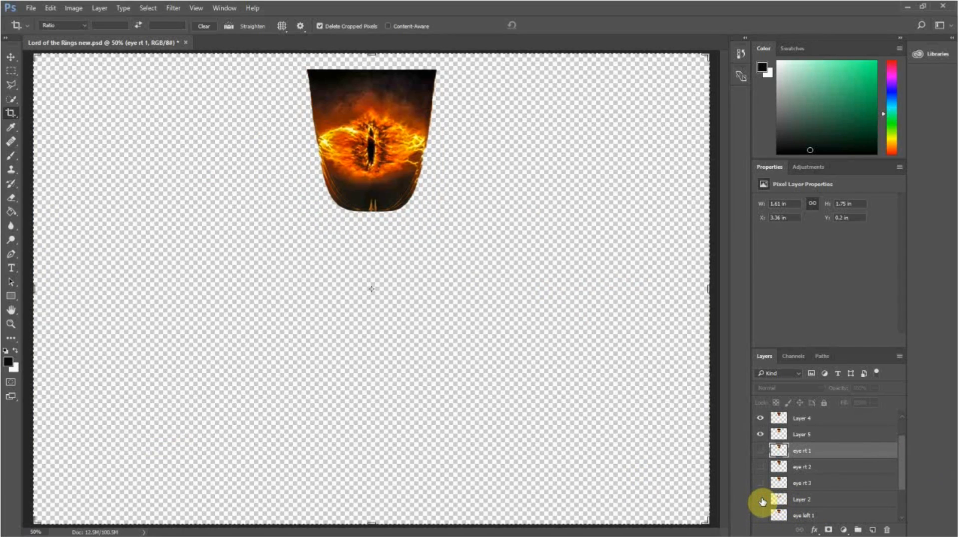
{"action": "left_click", "coordinate": [761, 500]}
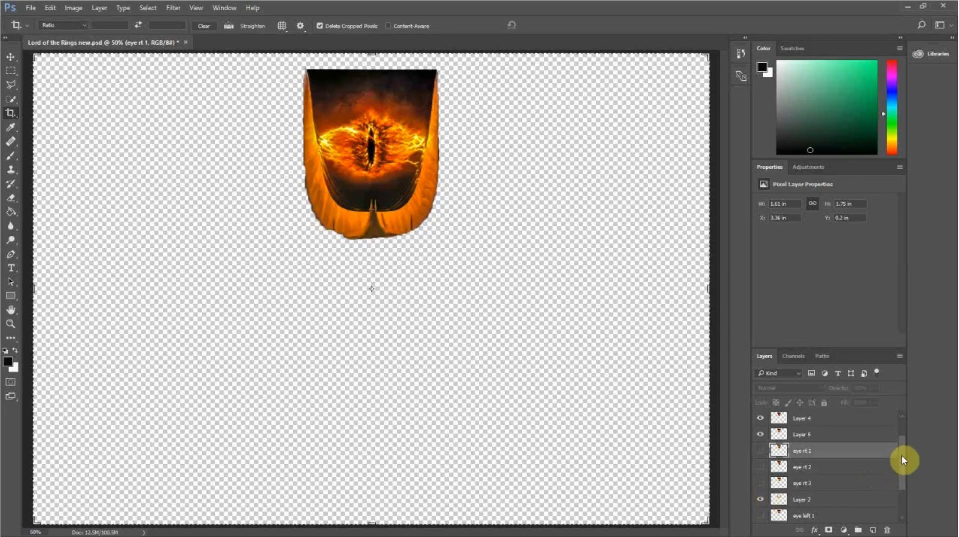
{"action": "scroll", "coordinate": [903, 458], "scroll_direction": "up", "scroll_amount": 2}
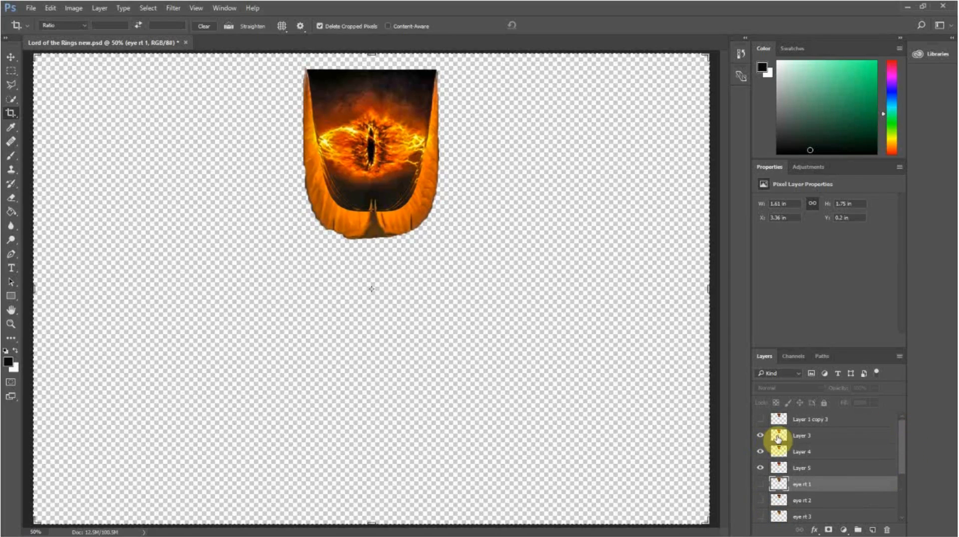
{"action": "left_click", "coordinate": [760, 436]}
{"action": "left_click", "coordinate": [760, 452]}
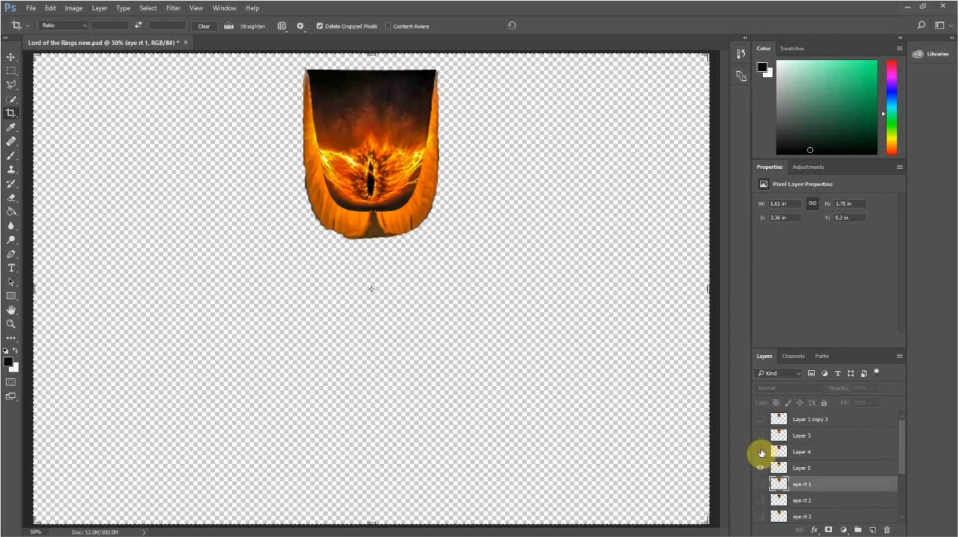
{"action": "left_click", "coordinate": [759, 468]}
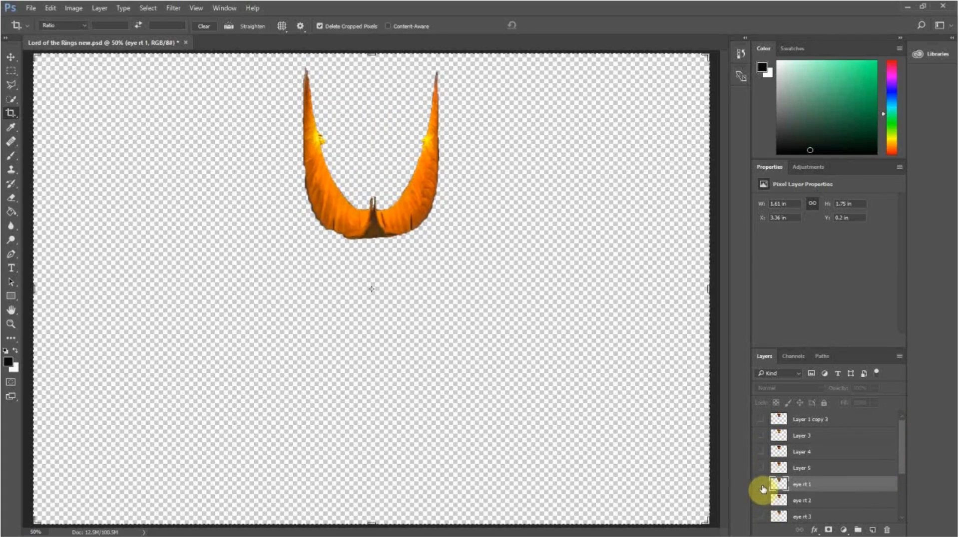
Show eye rt 1, eye rt 2 and eye rt 3 in turn, keeping only eye rt 3 visible with Layer 2
{"action": "left_click", "coordinate": [760, 485]}
{"action": "left_click", "coordinate": [760, 501]}
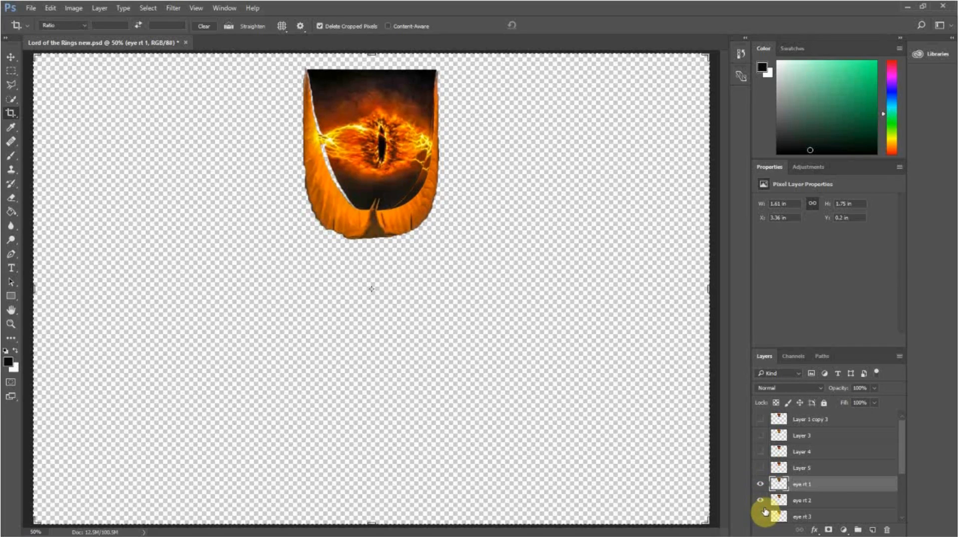
{"action": "left_click_drag", "start_coordinate": [901, 463], "coordinate": [901, 475]}
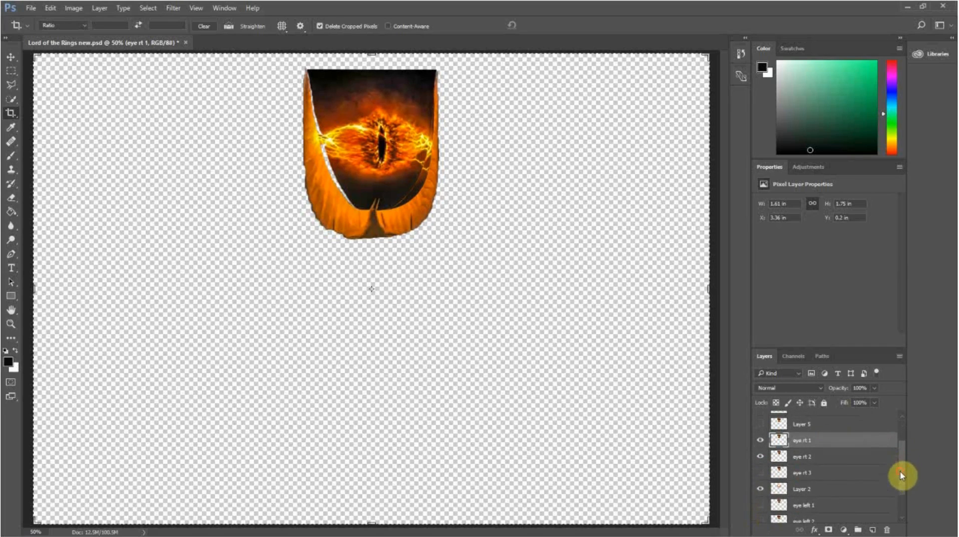
{"action": "left_click", "coordinate": [759, 472]}
{"action": "left_click", "coordinate": [759, 457]}
{"action": "left_click", "coordinate": [759, 442]}
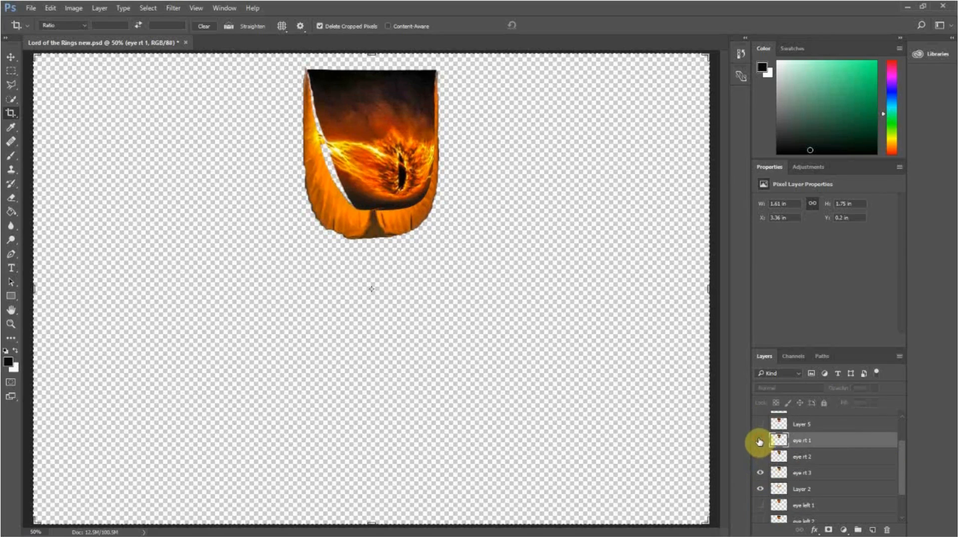
Hide Layer 2 and eye rt 3, and show eye rt 2 as the only visible layer
{"action": "left_click", "coordinate": [760, 489]}
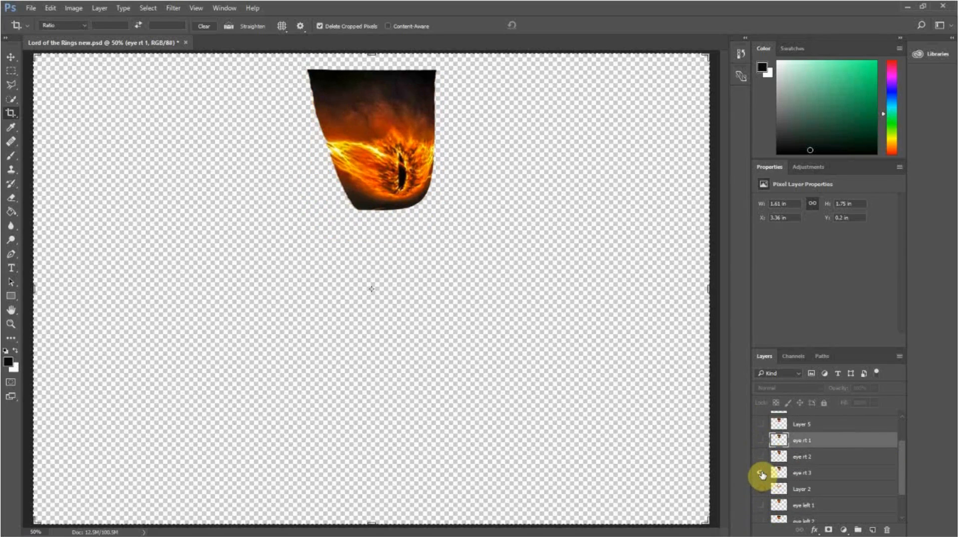
{"action": "left_click", "coordinate": [759, 473]}
{"action": "left_click", "coordinate": [760, 457]}
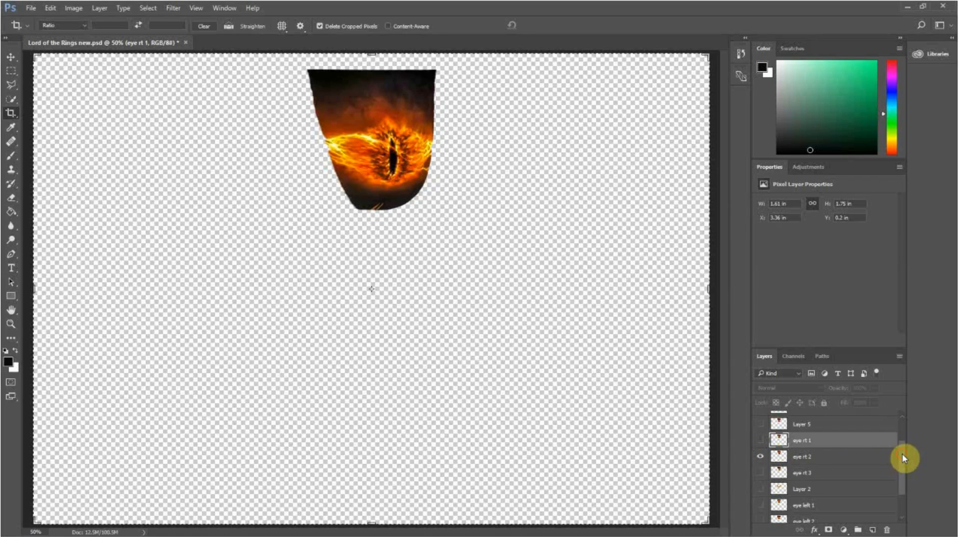
{"action": "left_click_drag", "start_coordinate": [902, 454], "coordinate": [897, 426]}
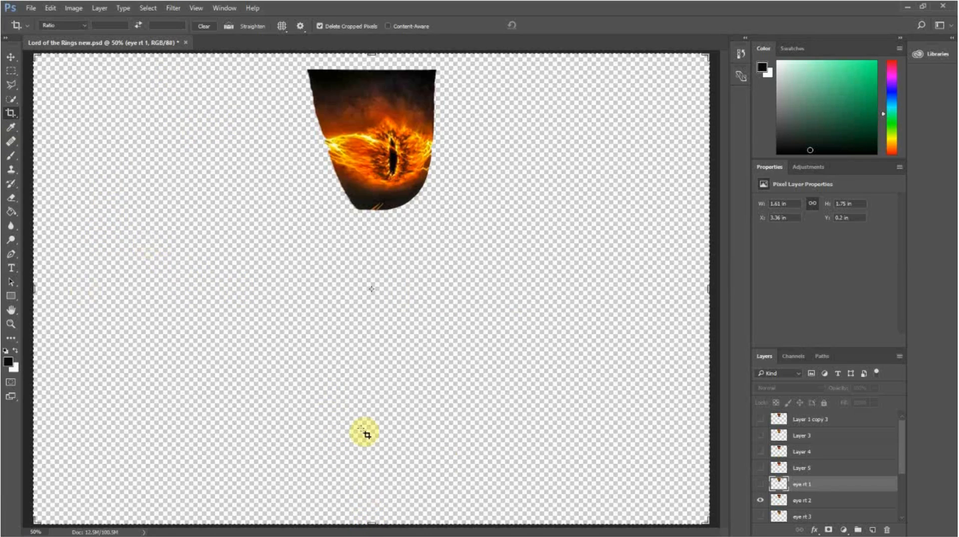
Try cropping the canvas from below to about 1.94 in high and from its right edge to just beside the eye
{"action": "left_click_drag", "start_coordinate": [371, 523], "coordinate": [375, 368]}
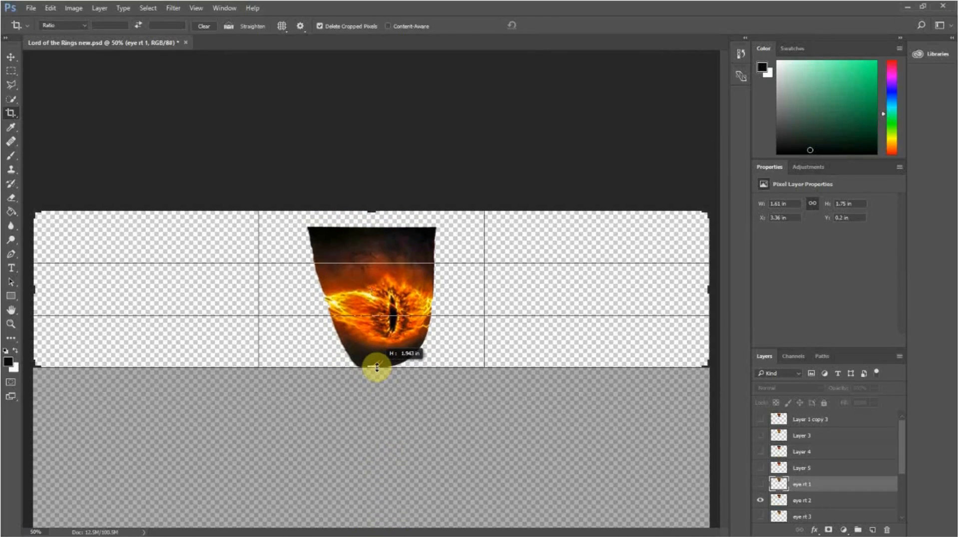
{"action": "left_click_drag", "start_coordinate": [708, 286], "coordinate": [578, 285]}
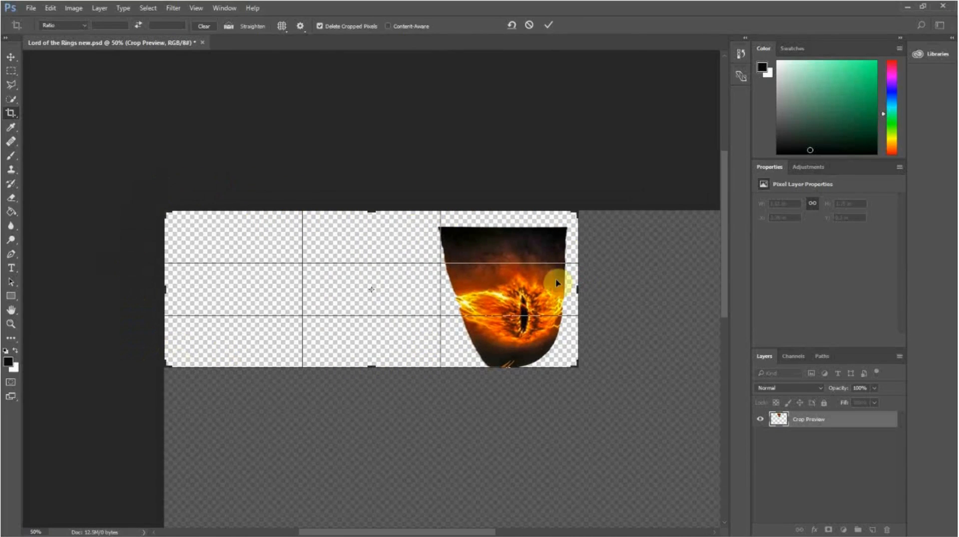
{"action": "right_click", "coordinate": [338, 282]}
{"action": "left_click", "coordinate": [378, 263]}
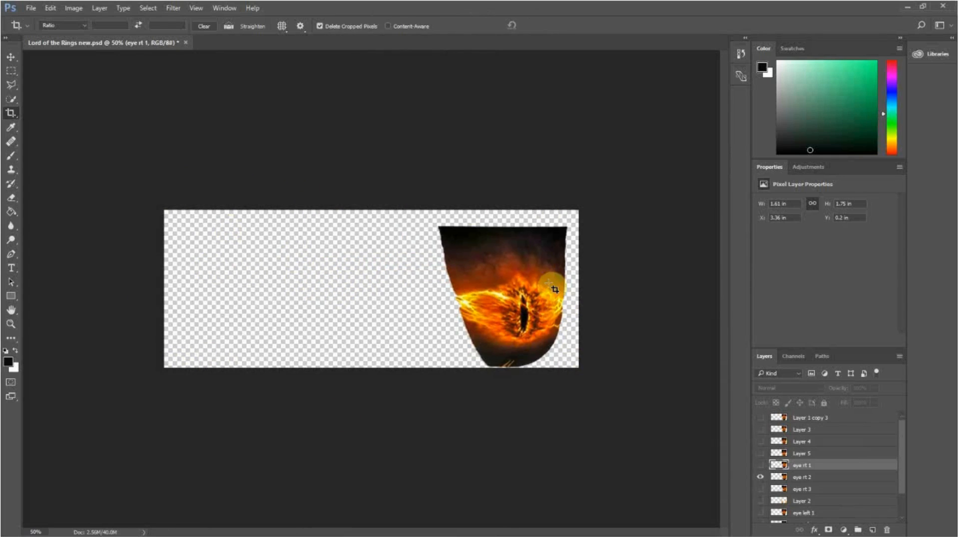
Preview eye rt 3 alone and with Layer 2 on the cropped canvas, and hide all the layers
{"action": "left_click", "coordinate": [760, 489]}
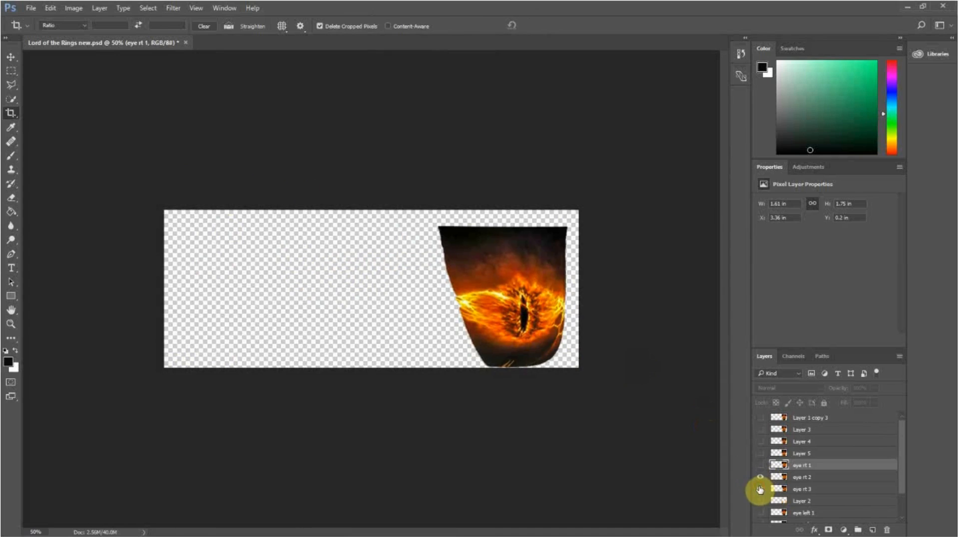
{"action": "left_click", "coordinate": [759, 478]}
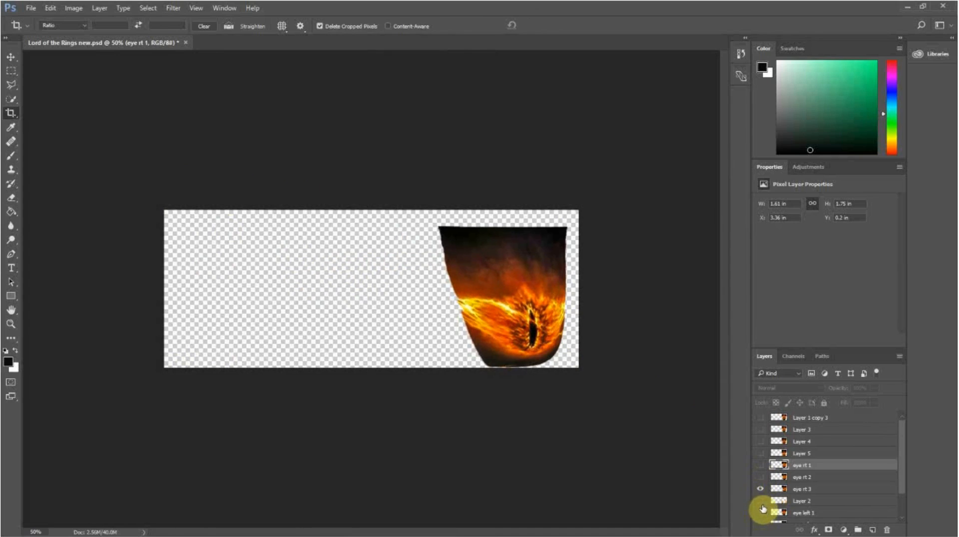
{"action": "left_click", "coordinate": [760, 501]}
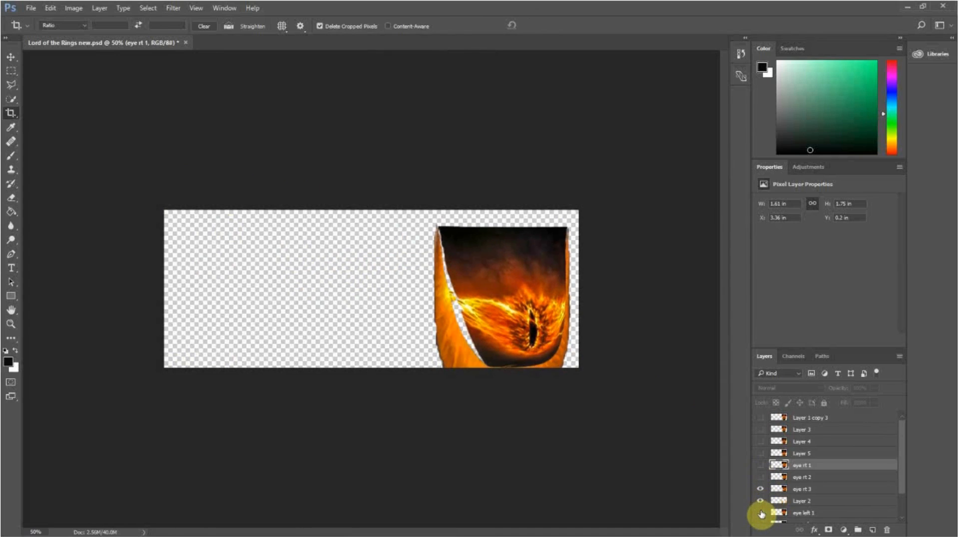
{"action": "left_click", "coordinate": [760, 489]}
{"action": "left_click", "coordinate": [760, 502]}
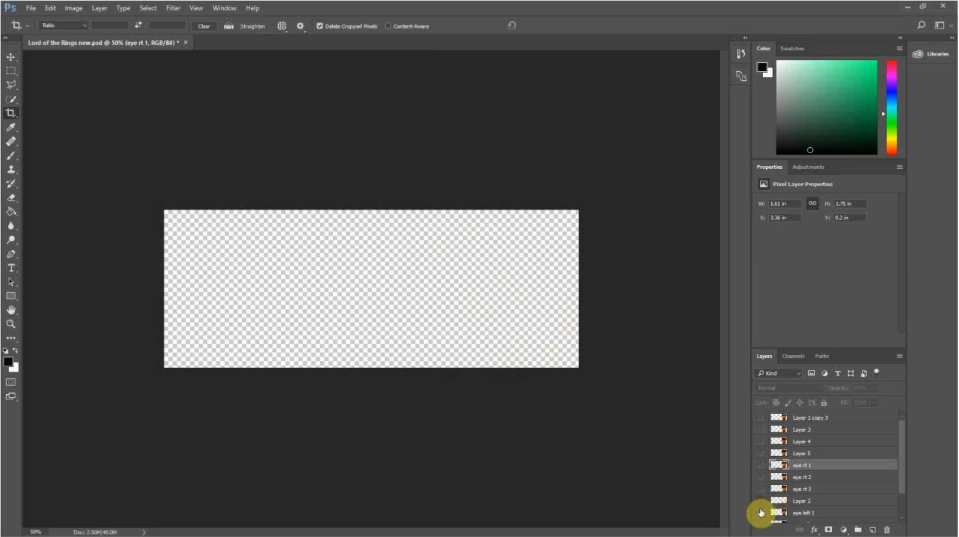
Preview Layer 5 and Layer 4 on the cropped canvas, keeping only Layer 4 visible
{"action": "left_click", "coordinate": [760, 453]}
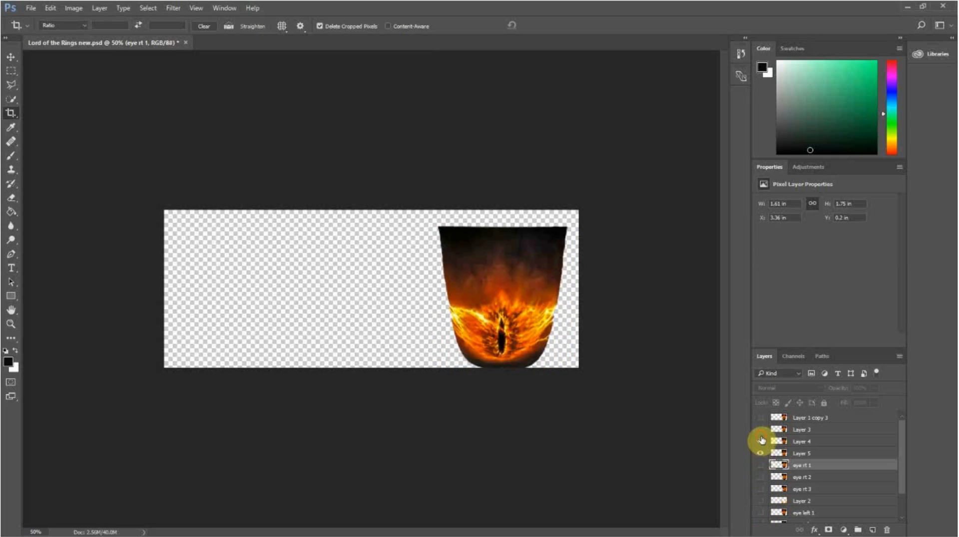
{"action": "left_click", "coordinate": [760, 442]}
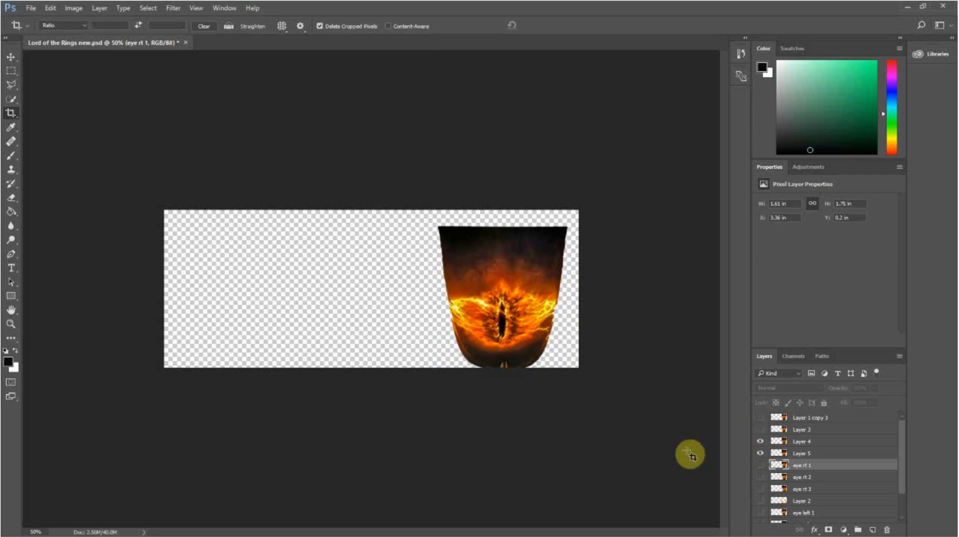
{"action": "left_click", "coordinate": [760, 454]}
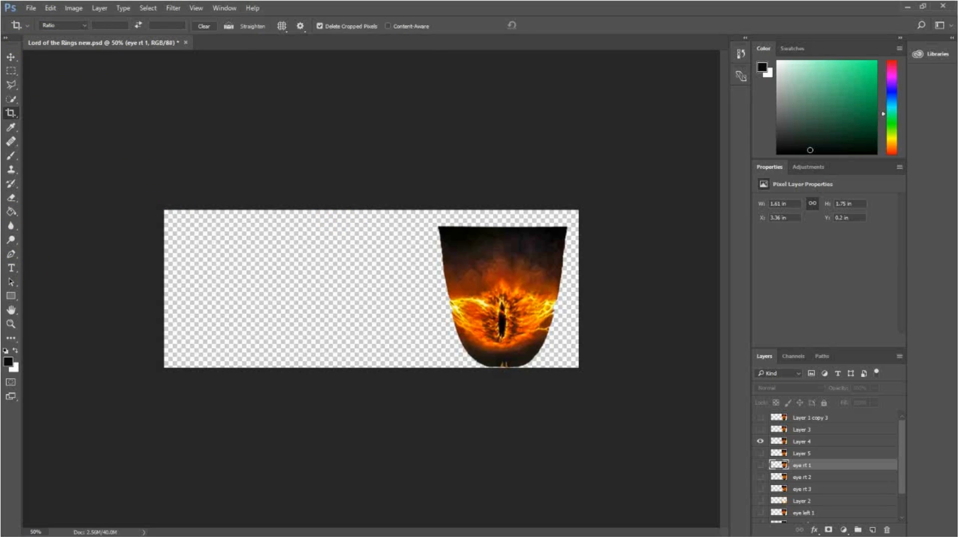
Bring the folder window with the exported eye and horn images over the canvas, examine them, and move the window away
{"action": "left_click_drag", "start_coordinate": [0, 107], "coordinate": [390, 142]}
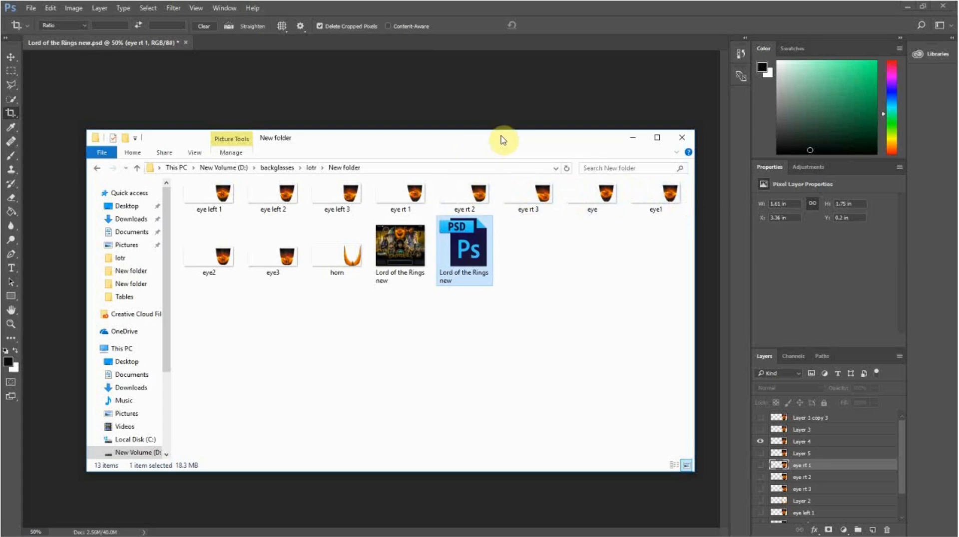
{"action": "left_click_drag", "start_coordinate": [500, 137], "coordinate": [0, 178]}
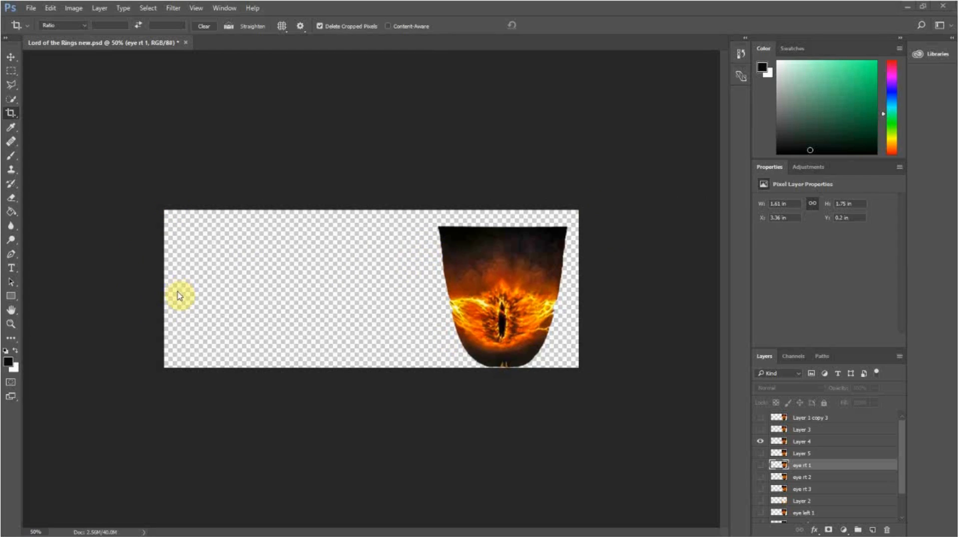
Step back to before the crop and try cropping the canvas tightly around the eye image on all sides
{"action": "left_click", "coordinate": [52, 9]}
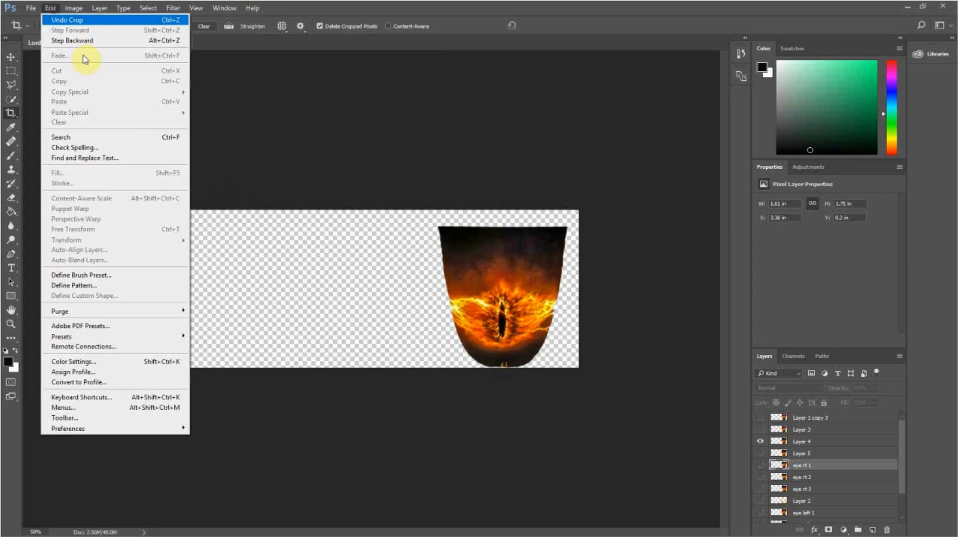
{"action": "left_click", "coordinate": [70, 41]}
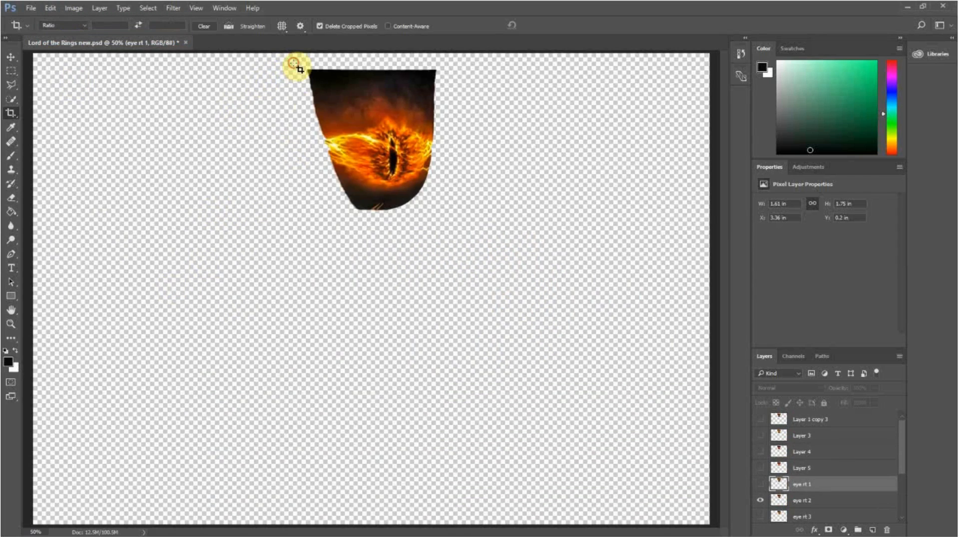
{"action": "left_click_drag", "start_coordinate": [295, 65], "coordinate": [469, 223]}
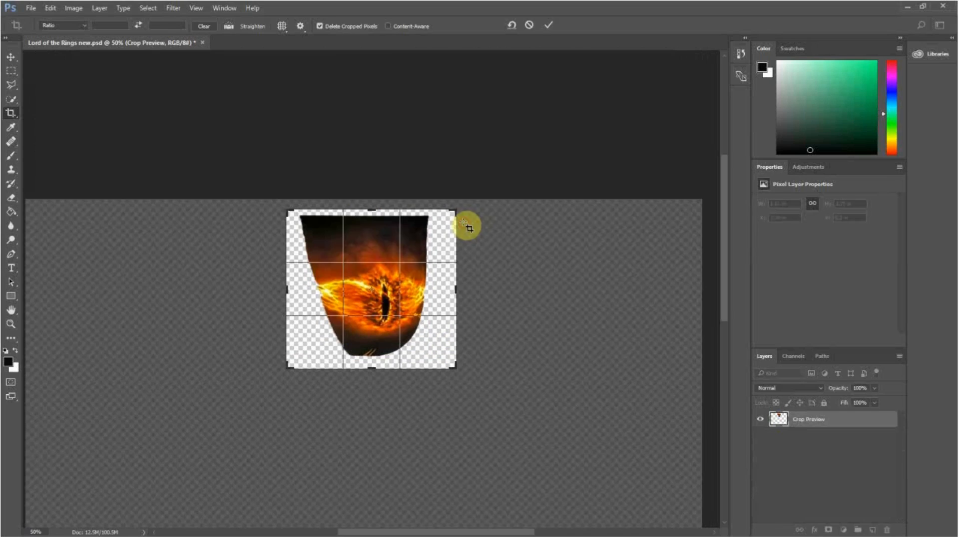
{"action": "right_click", "coordinate": [388, 301]}
{"action": "left_click", "coordinate": [396, 272]}
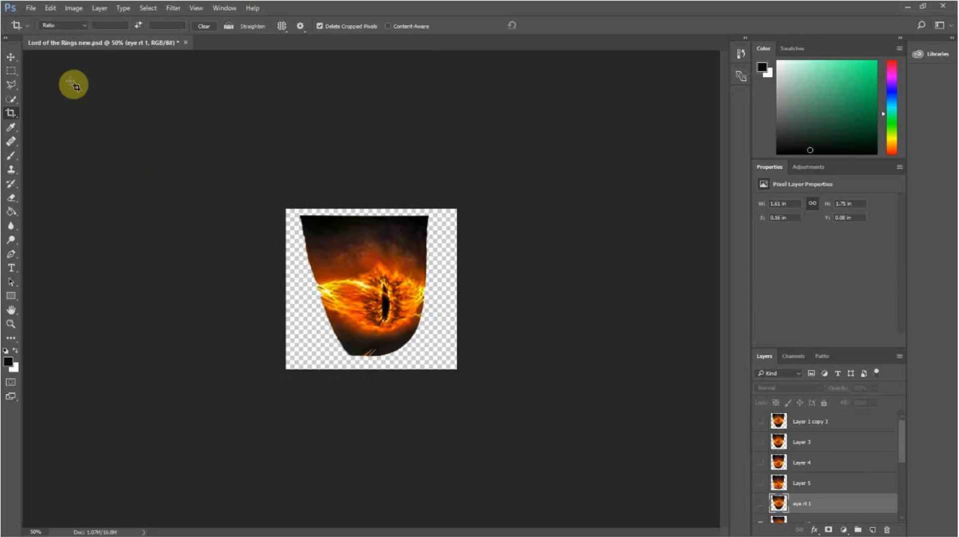
Undo the tight crop and show Layer 0 to view the full backglass artwork behind the eye
{"action": "left_click", "coordinate": [51, 9]}
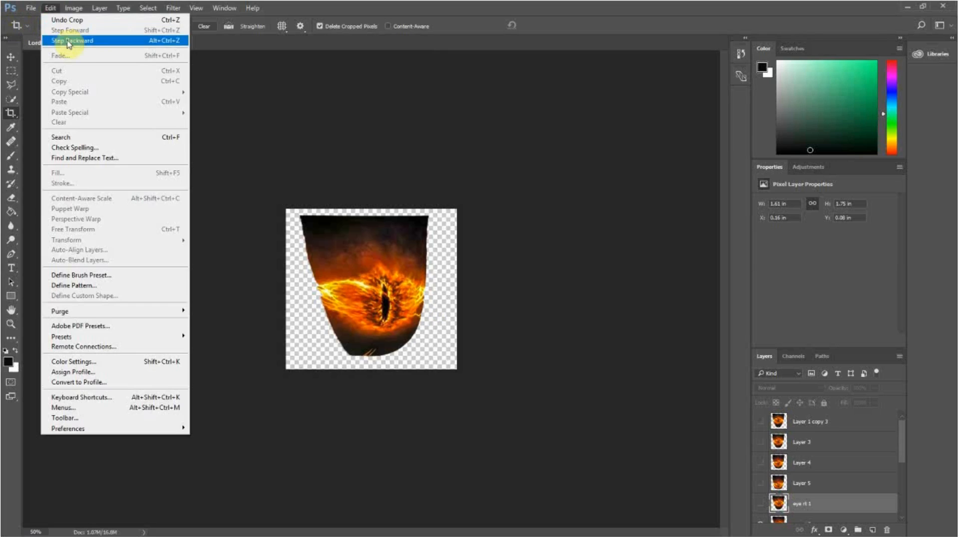
{"action": "left_click", "coordinate": [72, 40]}
{"action": "scroll", "coordinate": [756, 517], "scroll_direction": "down", "scroll_amount": 3}
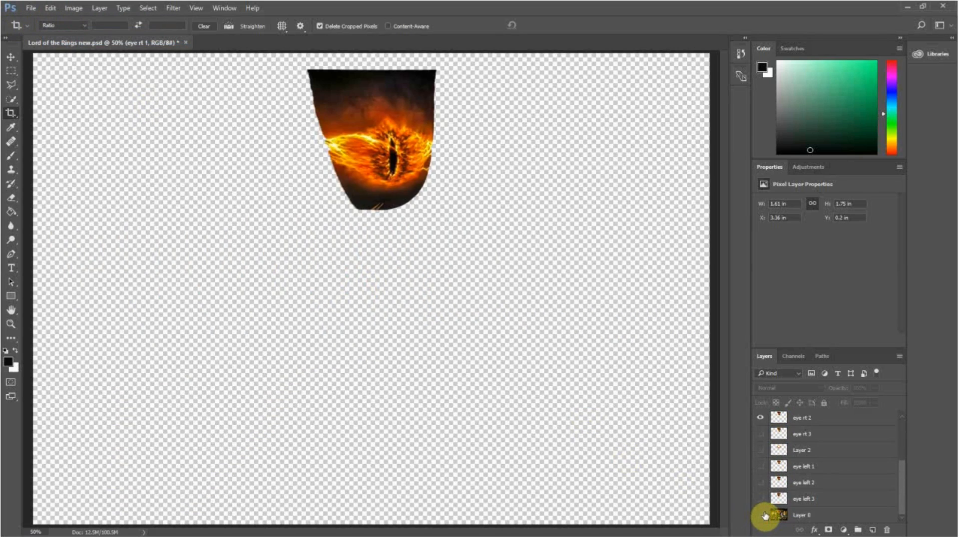
{"action": "left_click", "coordinate": [760, 515]}
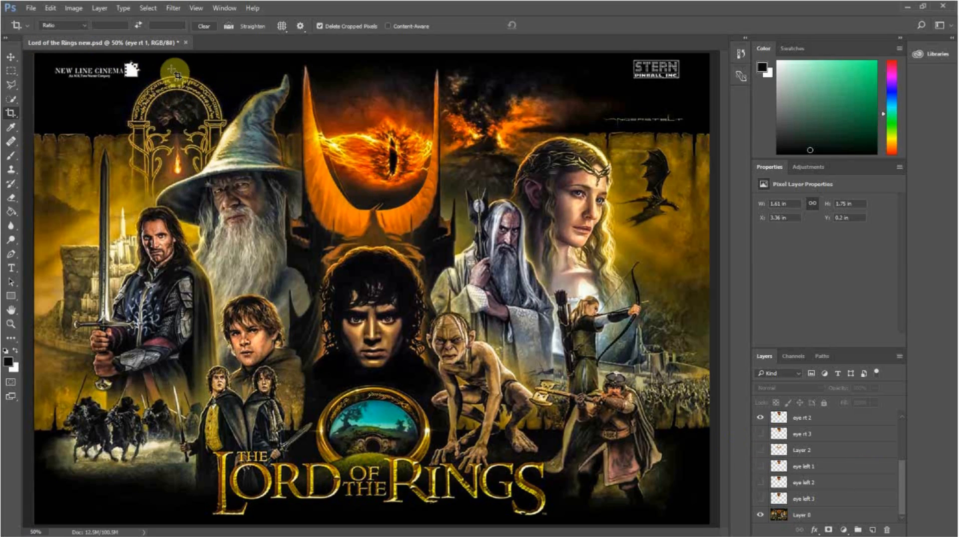
Quit Photoshop without saving the changes to Lord of the Rings new.psd
{"action": "left_click", "coordinate": [943, 8]}
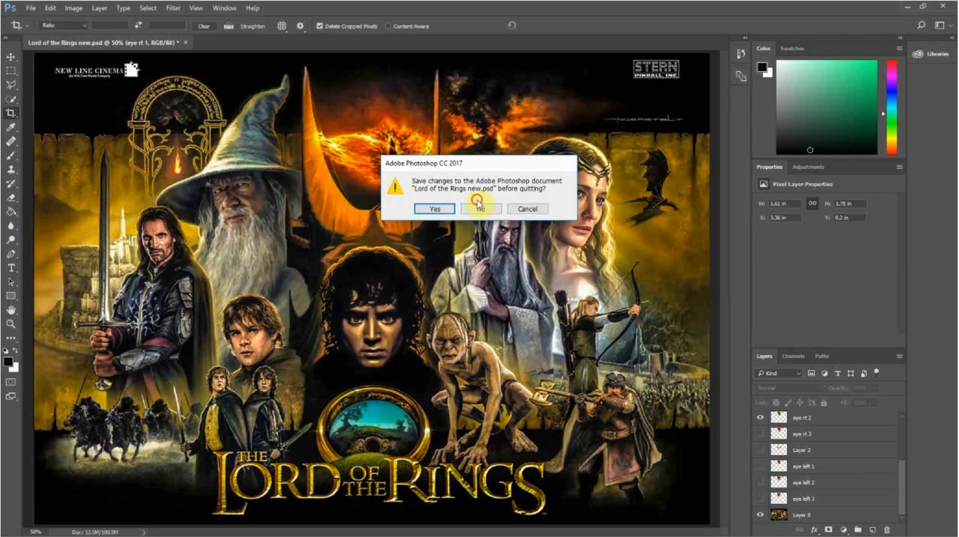
{"action": "left_click", "coordinate": [477, 204]}
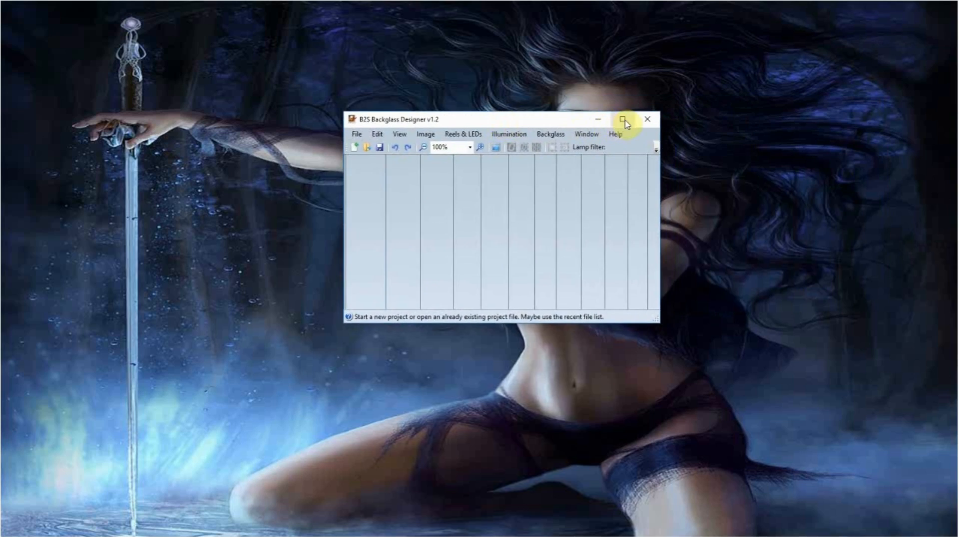
Maximize the B2S Backglass Designer window and start a new backglass project
{"action": "left_click", "coordinate": [619, 118]}
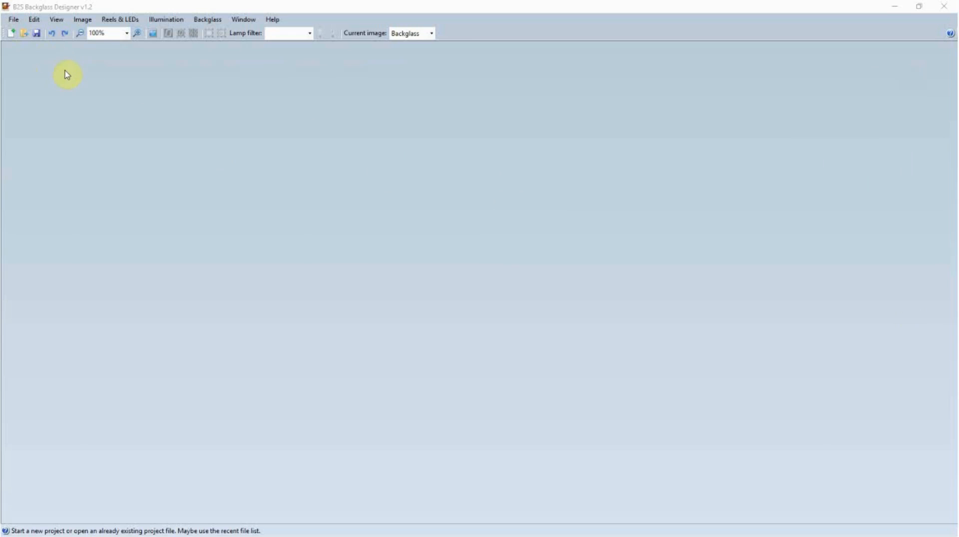
{"action": "left_click", "coordinate": [16, 21]}
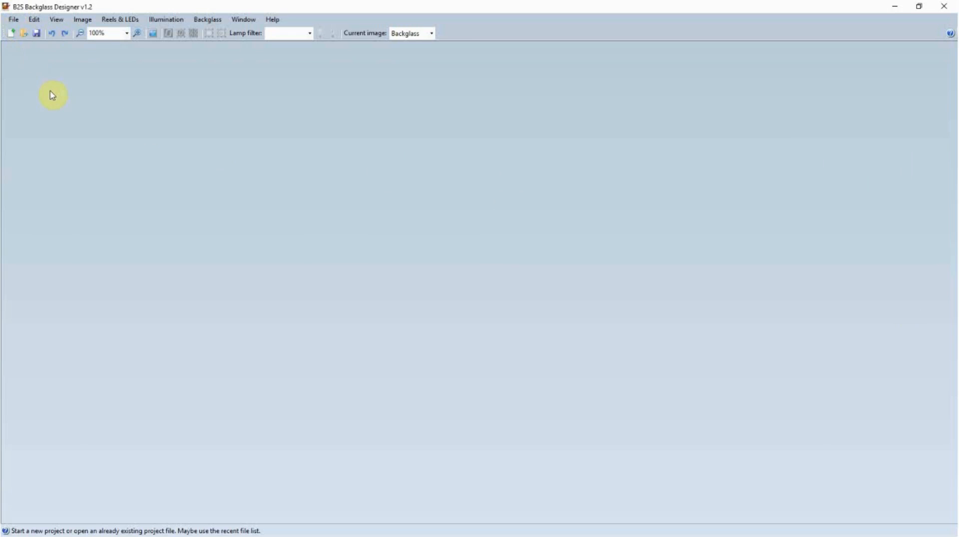
{"action": "left_click", "coordinate": [14, 20]}
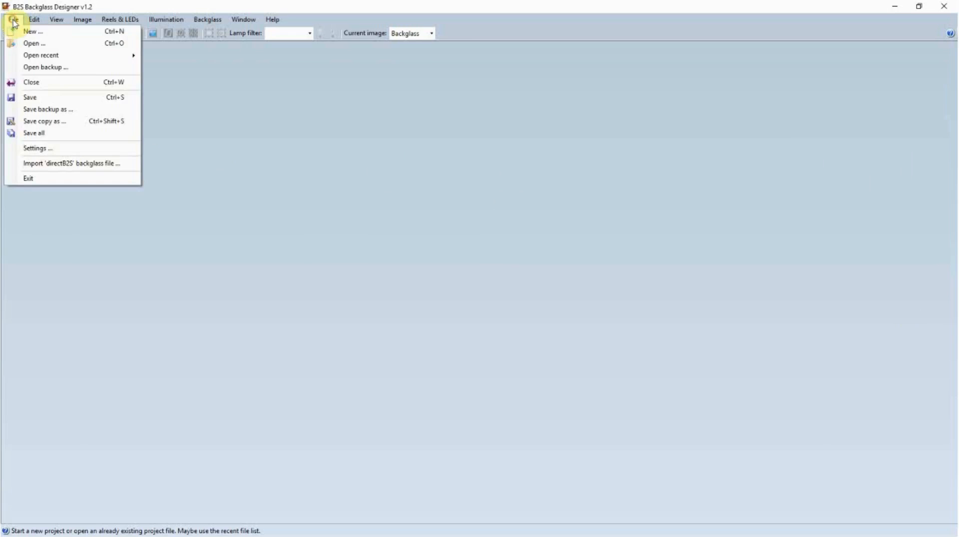
{"action": "left_click", "coordinate": [33, 35]}
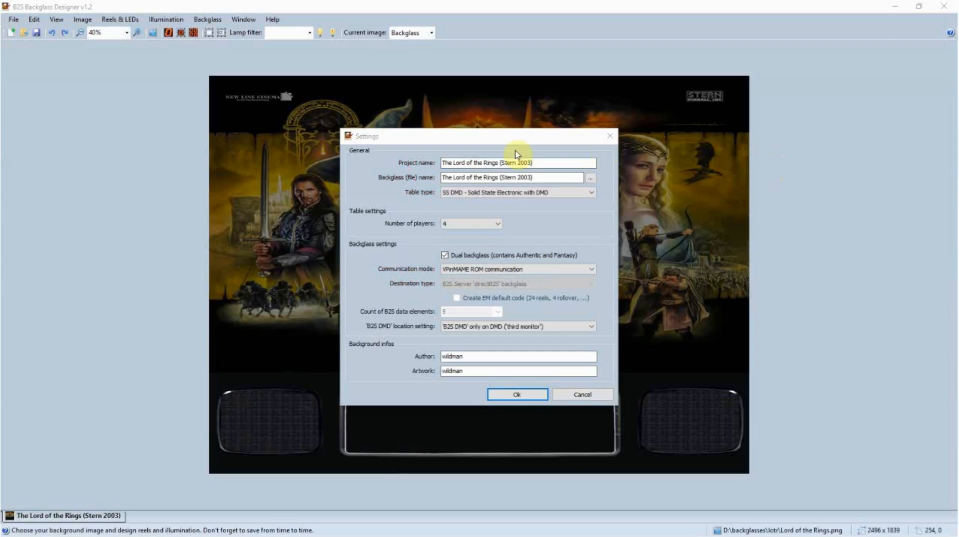
Confirm the project settings with table type SS DMD - Solid State Electronic with DMD and 'B2S DMD' only on DMD ('third monitor')
{"action": "left_click", "coordinate": [446, 164]}
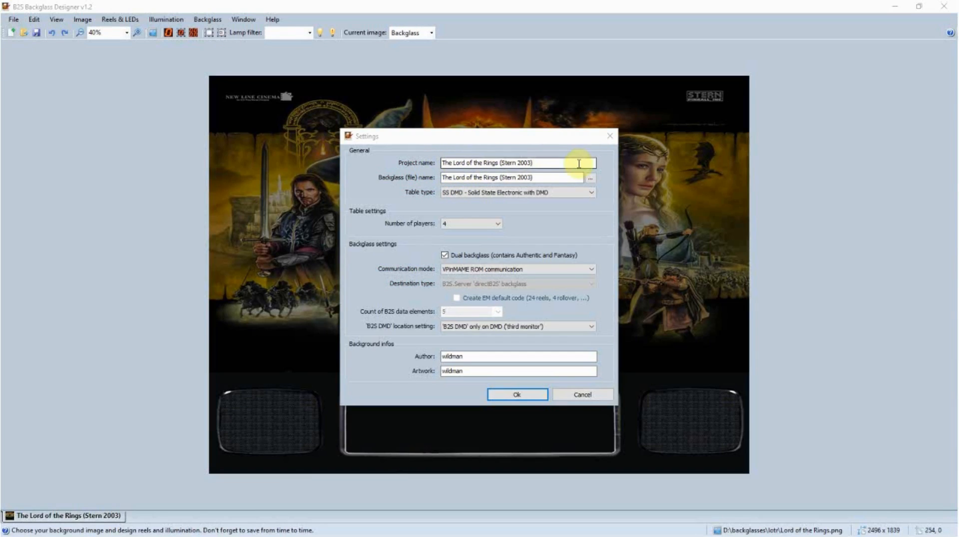
{"action": "left_click", "coordinate": [593, 194]}
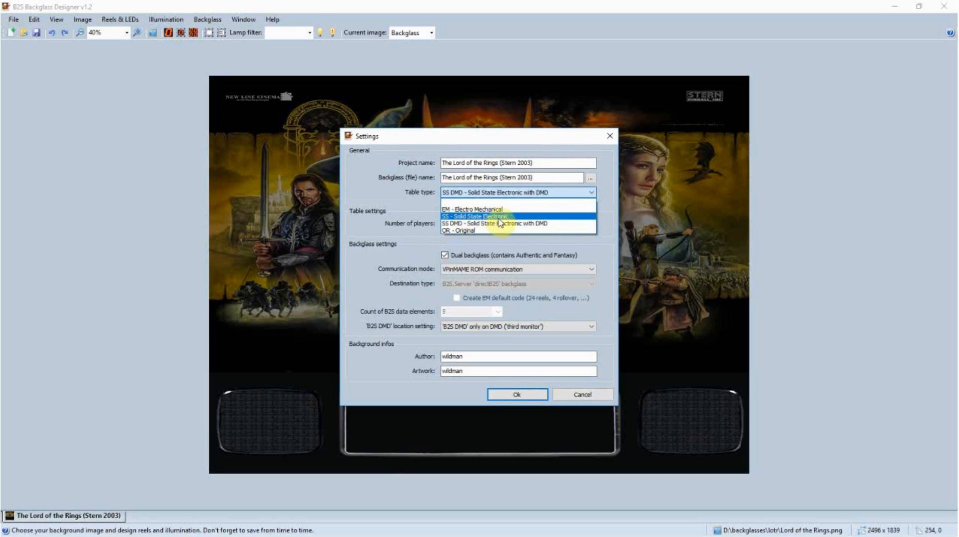
{"action": "left_click", "coordinate": [478, 223]}
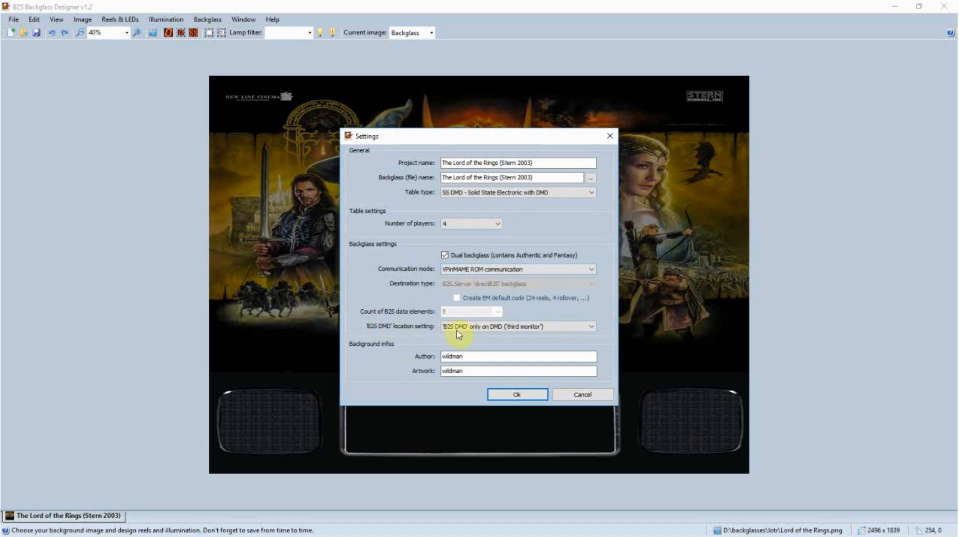
{"action": "left_click", "coordinate": [594, 327]}
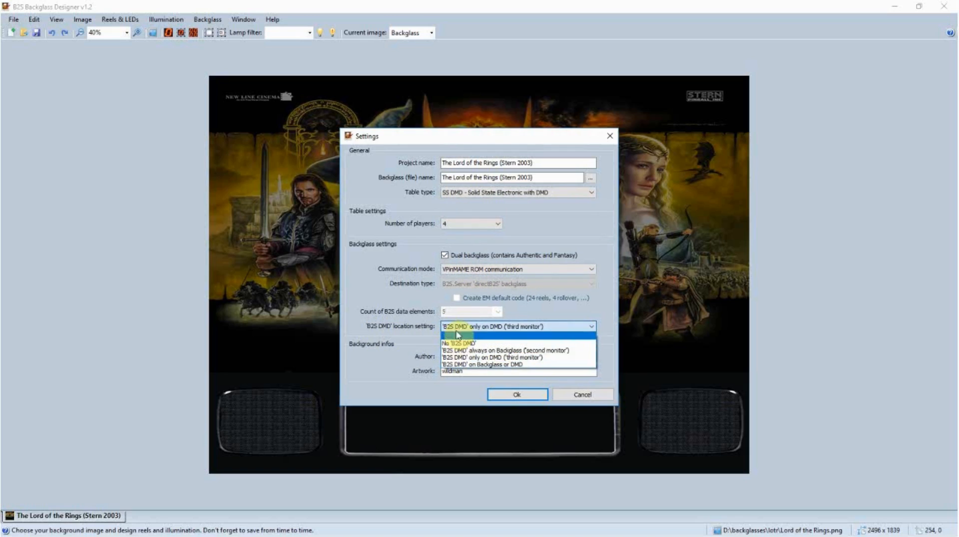
{"action": "left_click", "coordinate": [595, 324]}
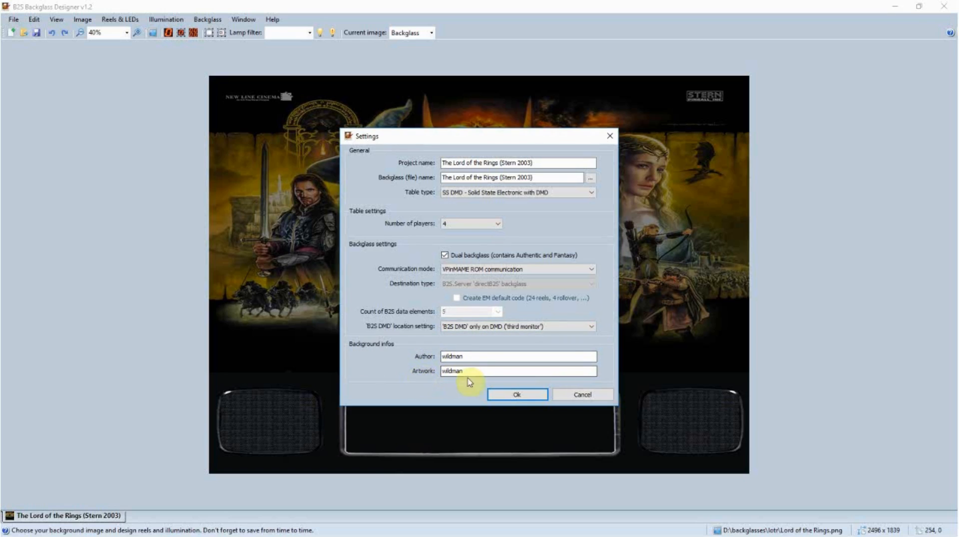
{"action": "left_click", "coordinate": [523, 394]}
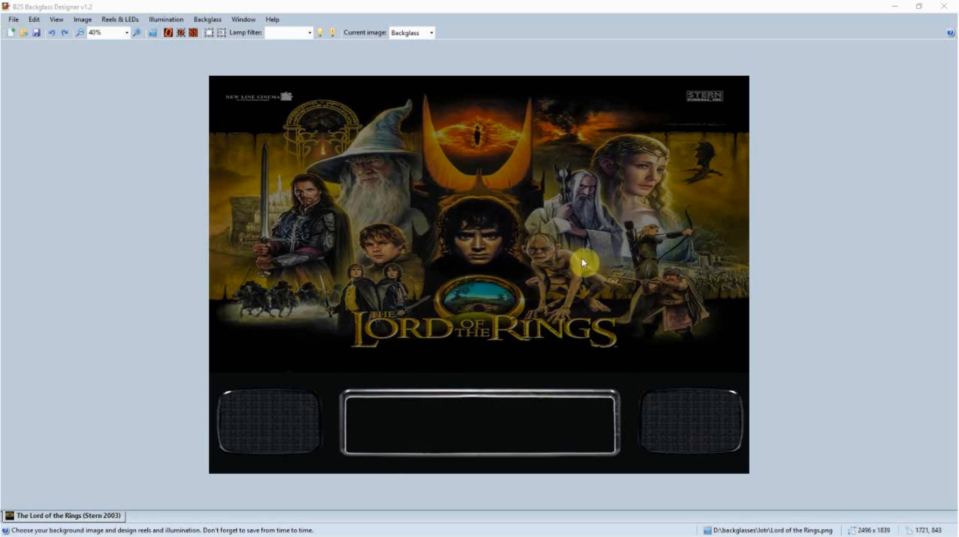
Bring up the backglass image import, view the available images in New folder, and cancel without importing
{"action": "left_click", "coordinate": [78, 20]}
{"action": "left_click", "coordinate": [78, 20]}
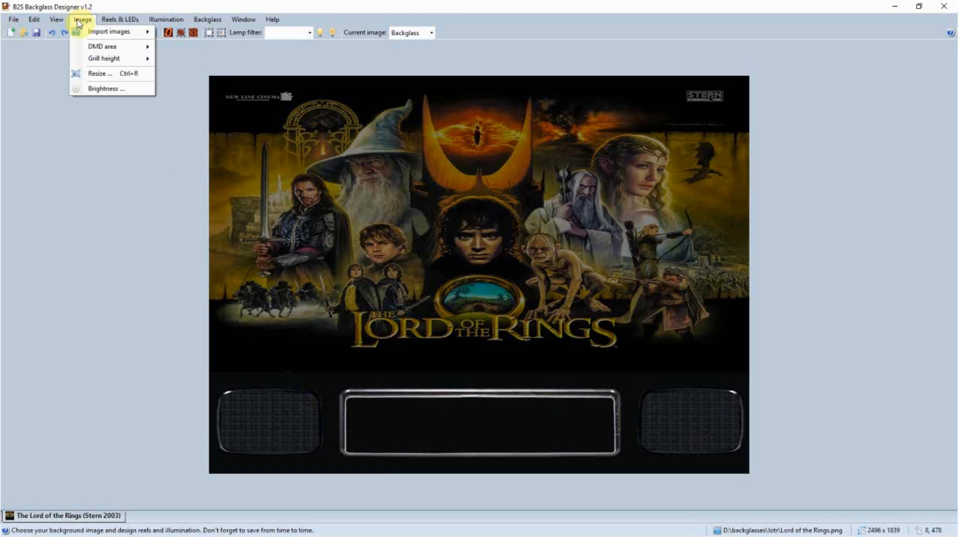
{"action": "mouse_move", "coordinate": [115, 35]}
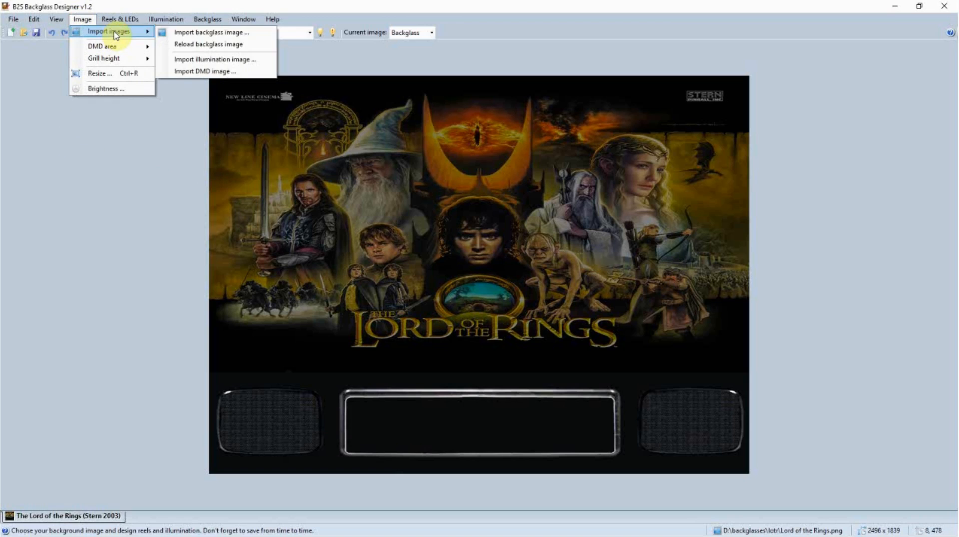
{"action": "left_click", "coordinate": [192, 33]}
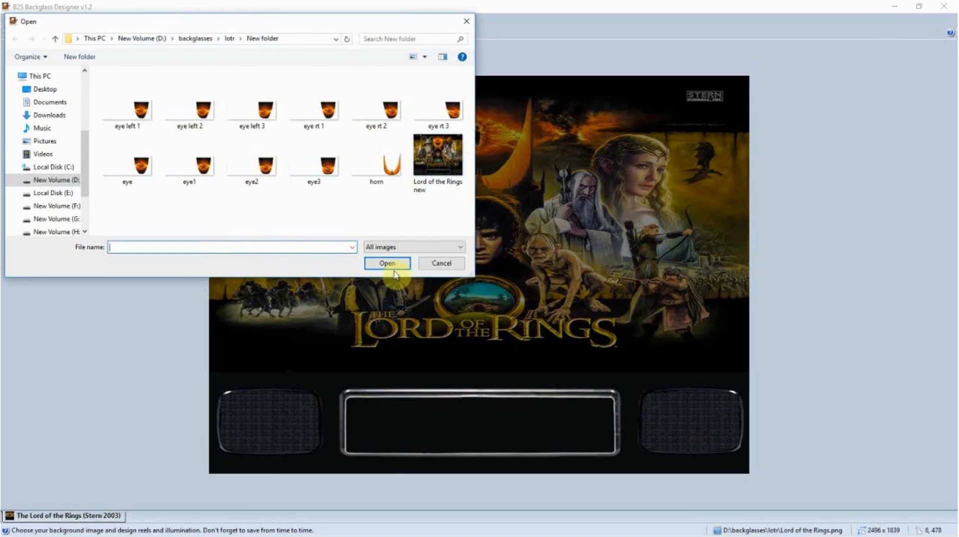
{"action": "left_click", "coordinate": [441, 263]}
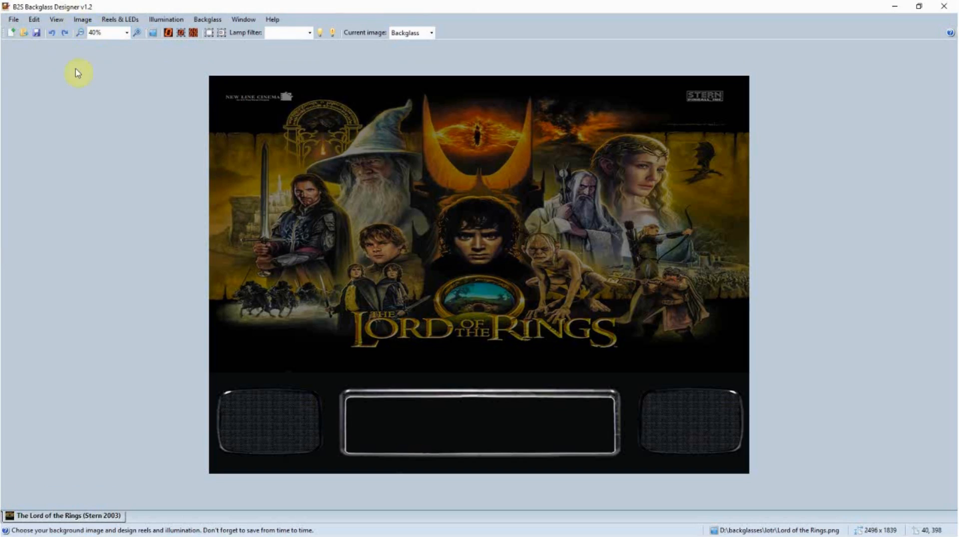
Try setting the standard grill's top line across the Lord of the Rings title and confirm it
{"action": "left_click", "coordinate": [83, 20]}
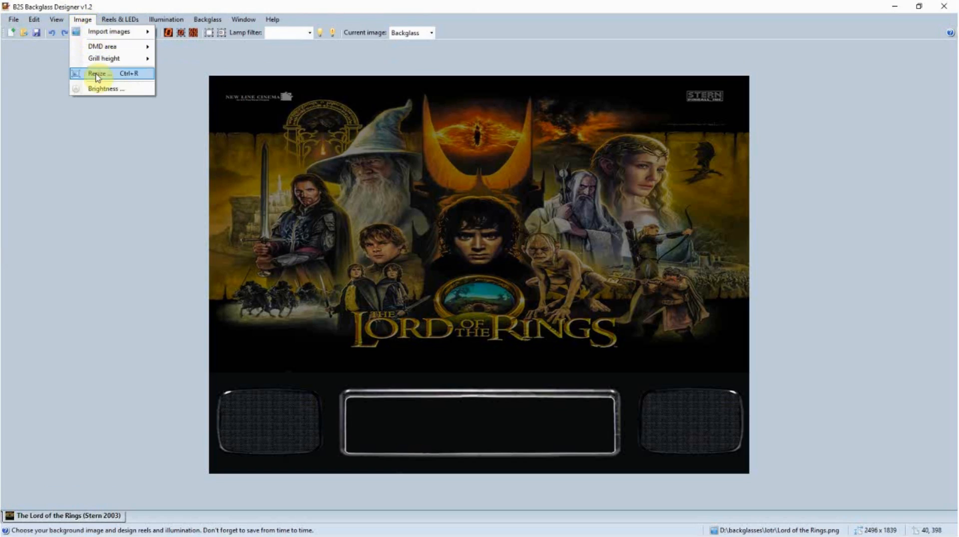
{"action": "mouse_move", "coordinate": [105, 61]}
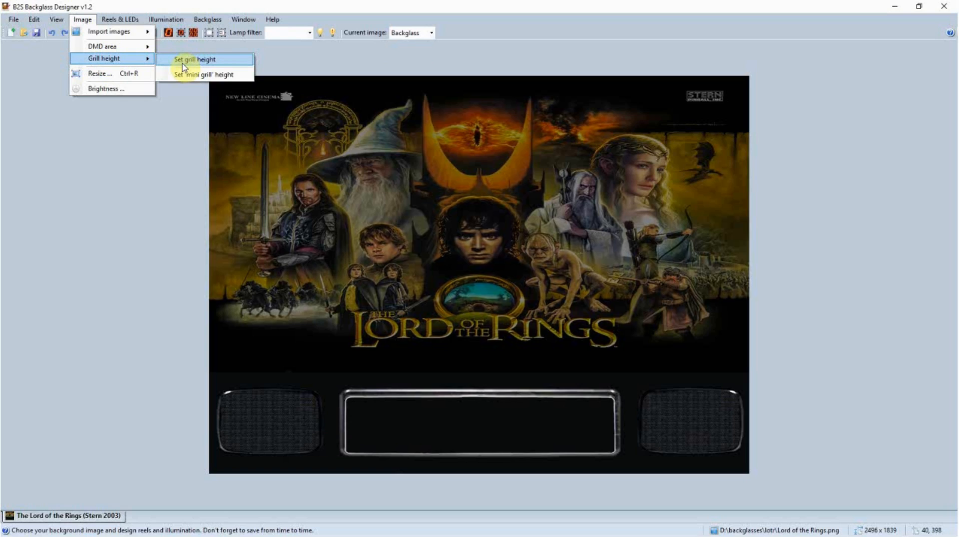
{"action": "left_click", "coordinate": [86, 20]}
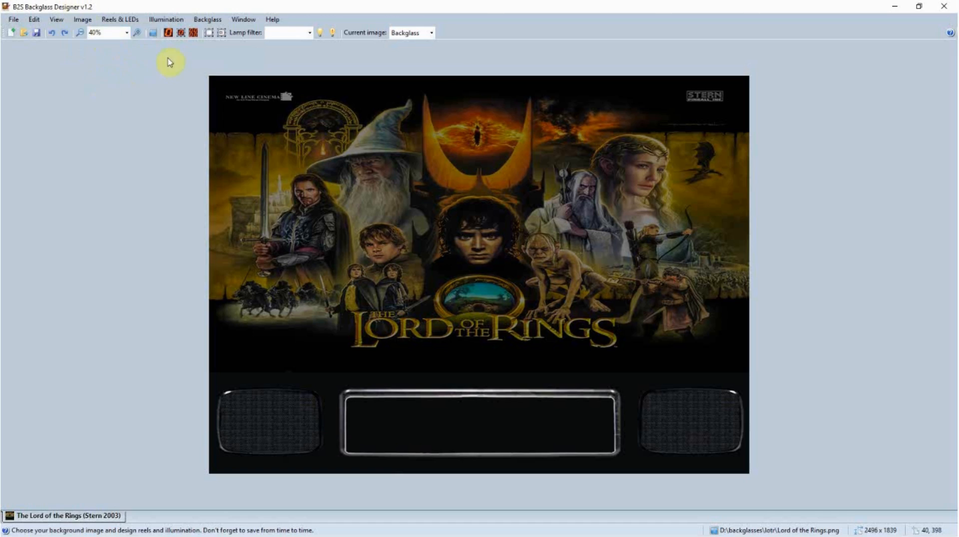
{"action": "left_click", "coordinate": [83, 19]}
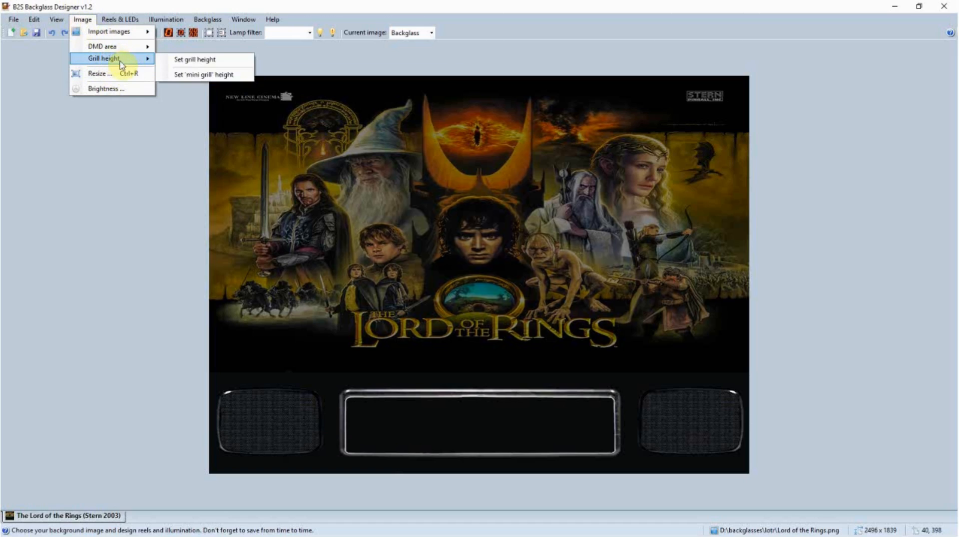
{"action": "left_click", "coordinate": [198, 60]}
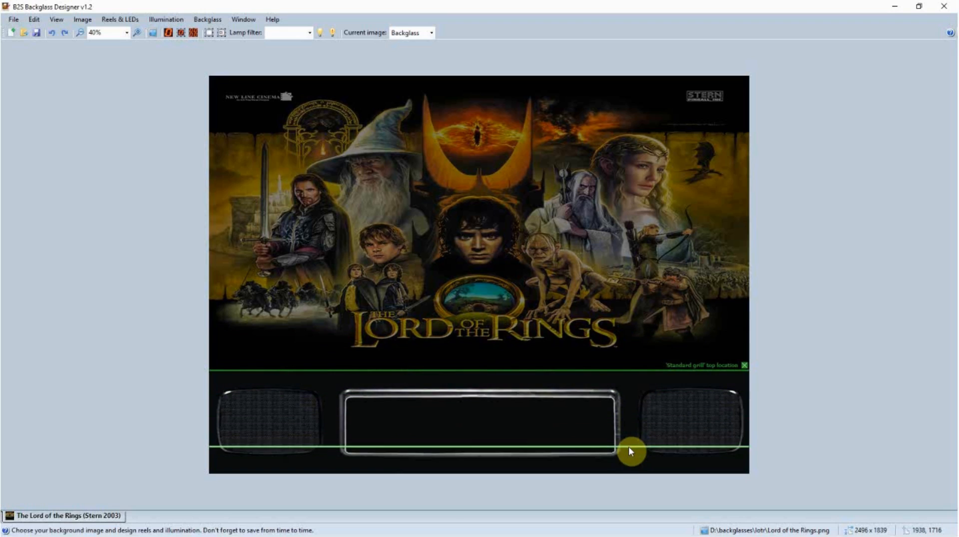
{"action": "left_click", "coordinate": [607, 323]}
{"action": "left_click", "coordinate": [556, 316]}
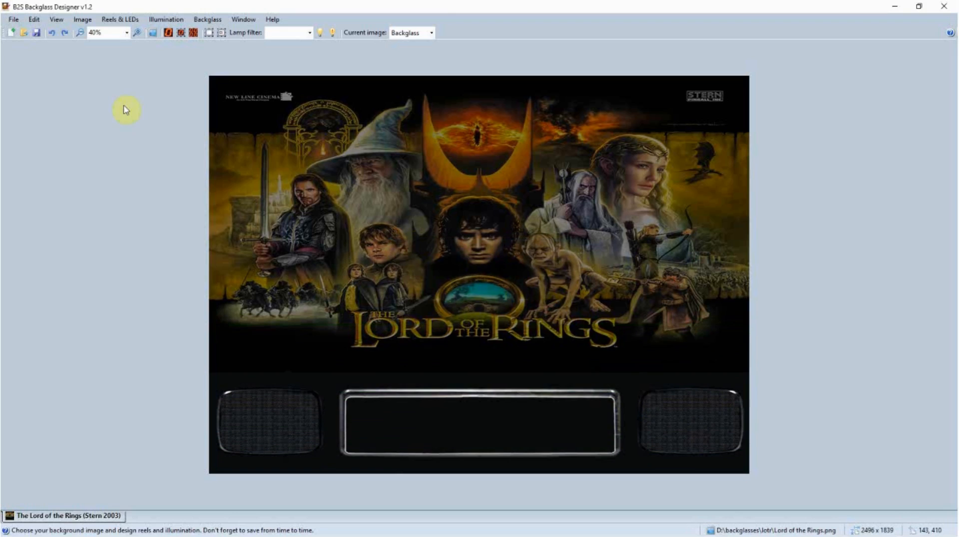
Set the standard grill's top line just below the Lord of the Rings title, at about y 1281, and confirm it
{"action": "left_click", "coordinate": [88, 24]}
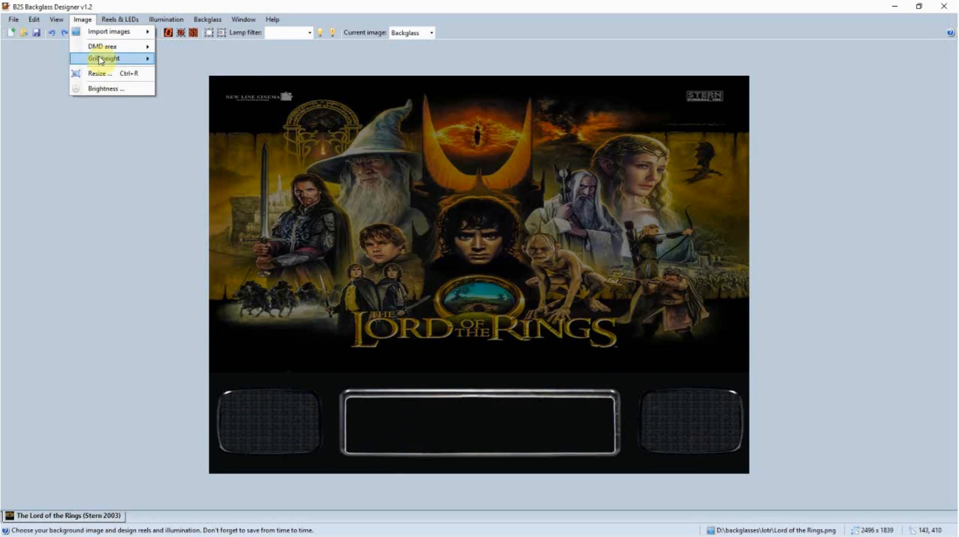
{"action": "mouse_move", "coordinate": [111, 59]}
{"action": "left_click", "coordinate": [181, 64]}
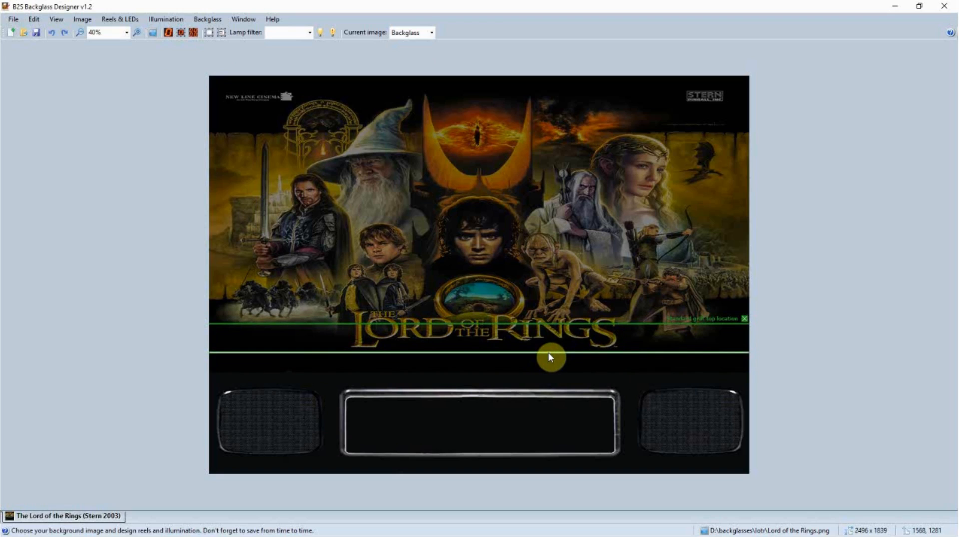
{"action": "left_click", "coordinate": [549, 357]}
{"action": "left_click", "coordinate": [536, 314]}
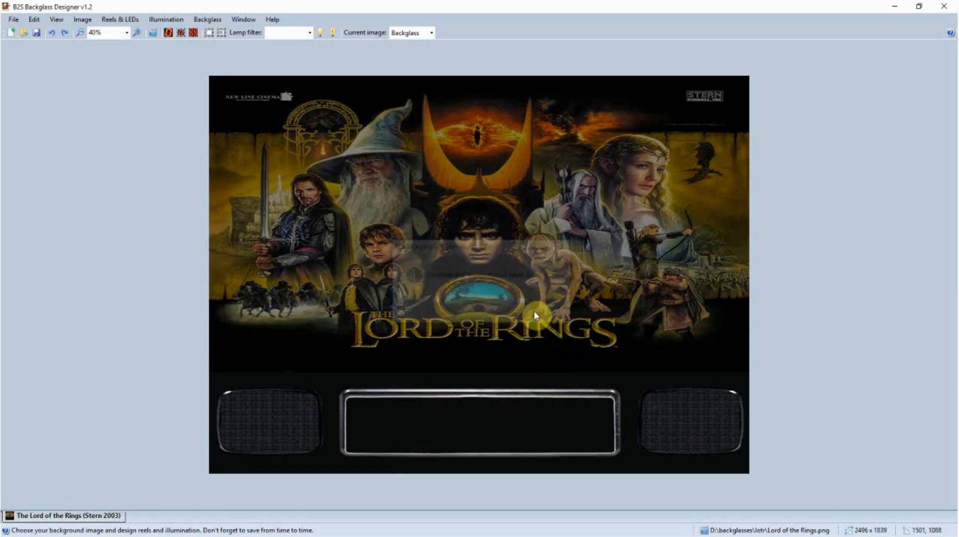
Try darkening the backglass image to a brightness of -46 with the grill area excluded, and cancel the change
{"action": "left_click", "coordinate": [82, 20]}
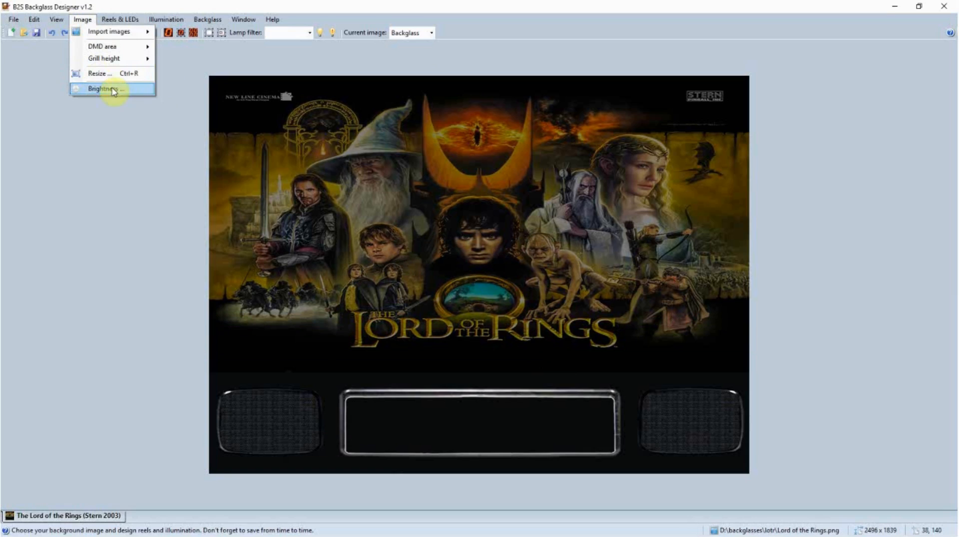
{"action": "left_click", "coordinate": [107, 91]}
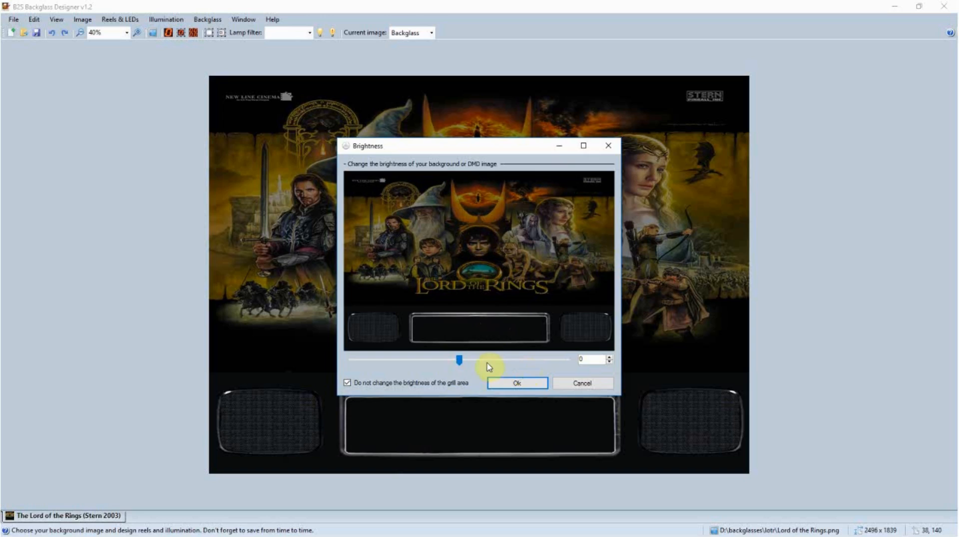
{"action": "left_click_drag", "start_coordinate": [459, 360], "coordinate": [405, 363]}
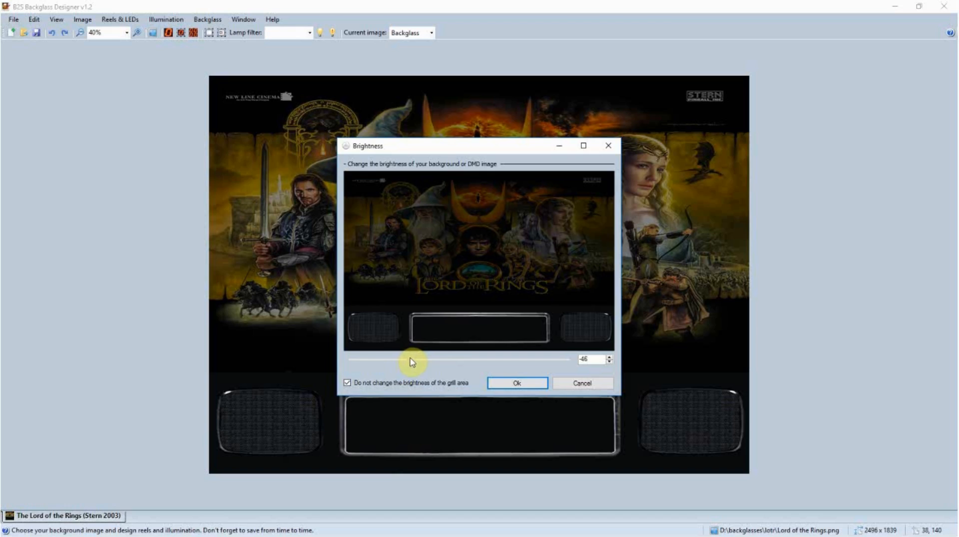
{"action": "left_click_drag", "start_coordinate": [410, 363], "coordinate": [413, 363]}
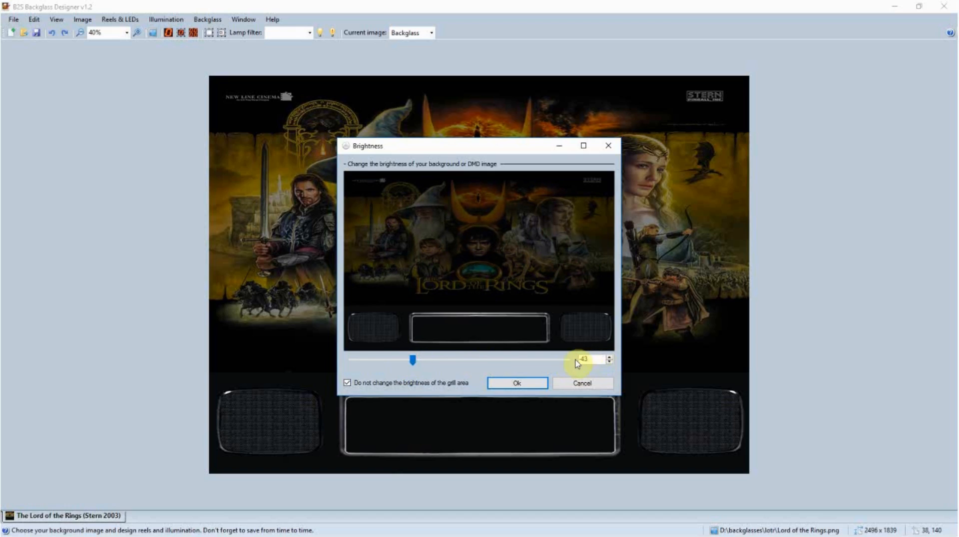
{"action": "left_click_drag", "start_coordinate": [415, 363], "coordinate": [409, 363]}
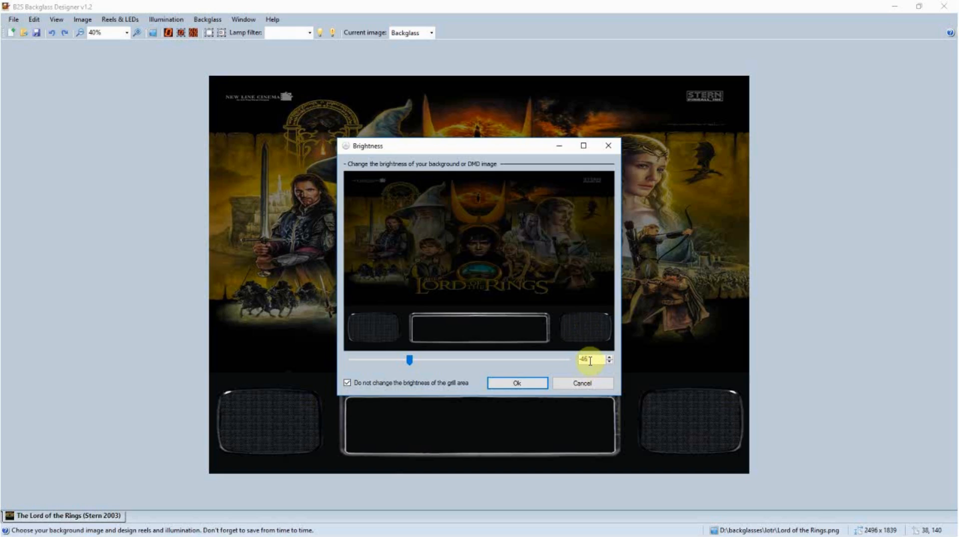
{"action": "left_click", "coordinate": [587, 390]}
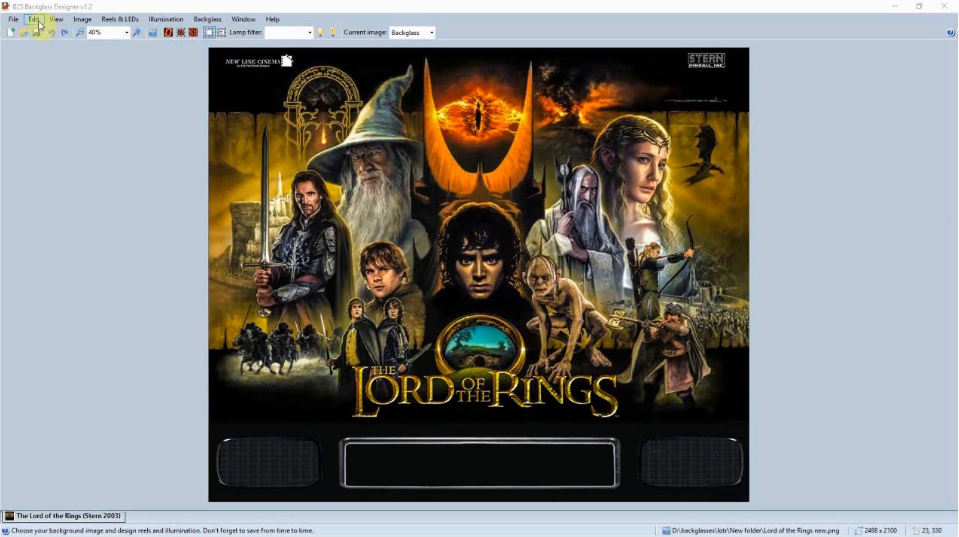
Review the Dual backglass (contains Authentic and Fantasy) option in the project settings, leave it enabled, and accept the settings
{"action": "left_click", "coordinate": [12, 20]}
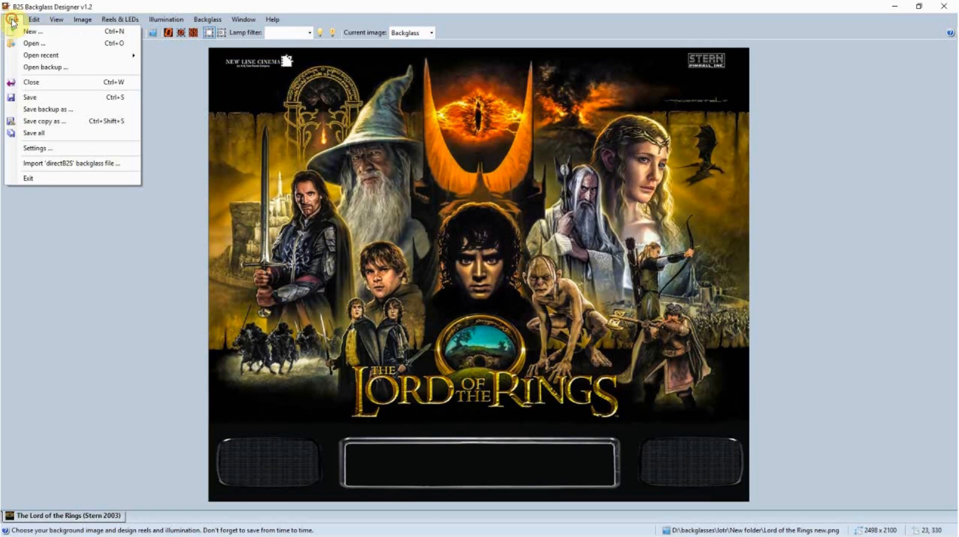
{"action": "left_click", "coordinate": [45, 148]}
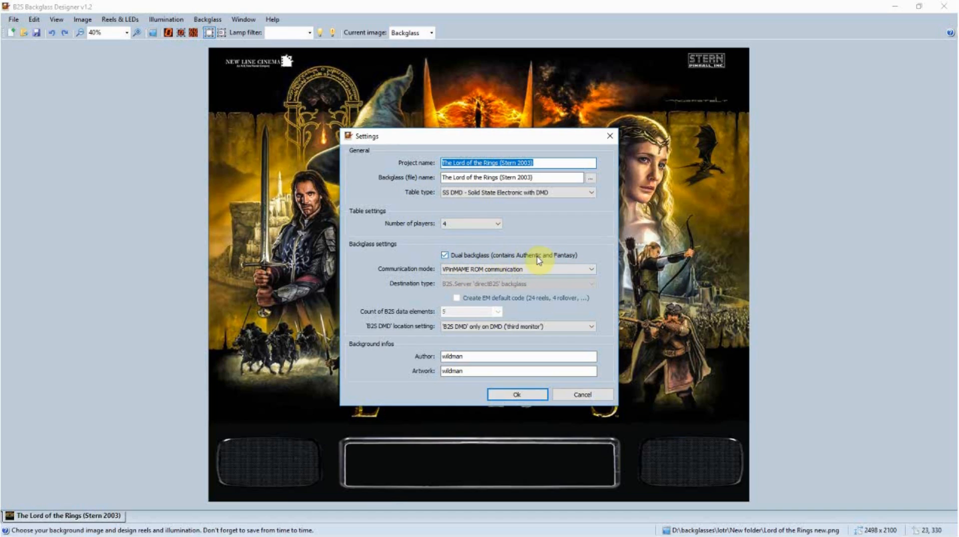
{"action": "left_click", "coordinate": [445, 256]}
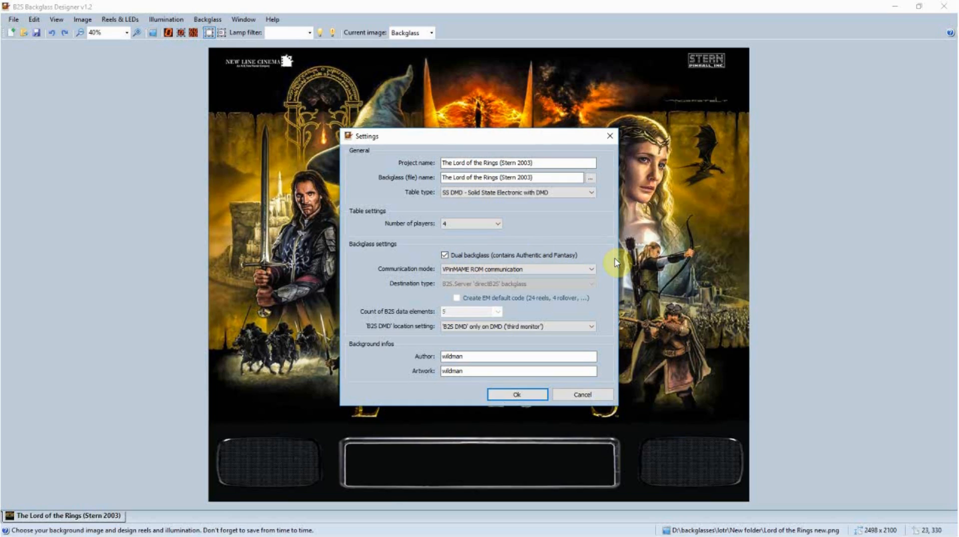
{"action": "left_click", "coordinate": [525, 394]}
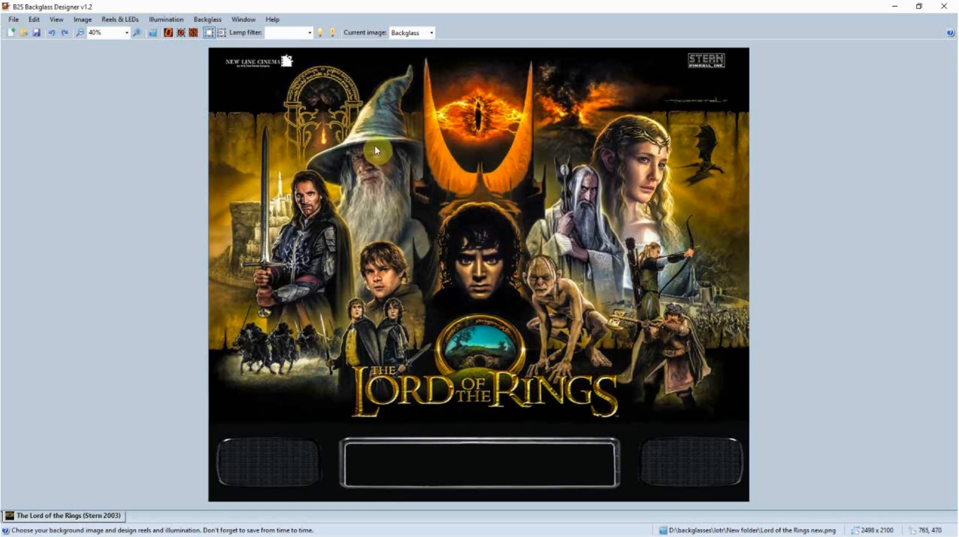
Add a new illumination frame and place it over the flying creature beside the elf woman's face
{"action": "left_click", "coordinate": [210, 33]}
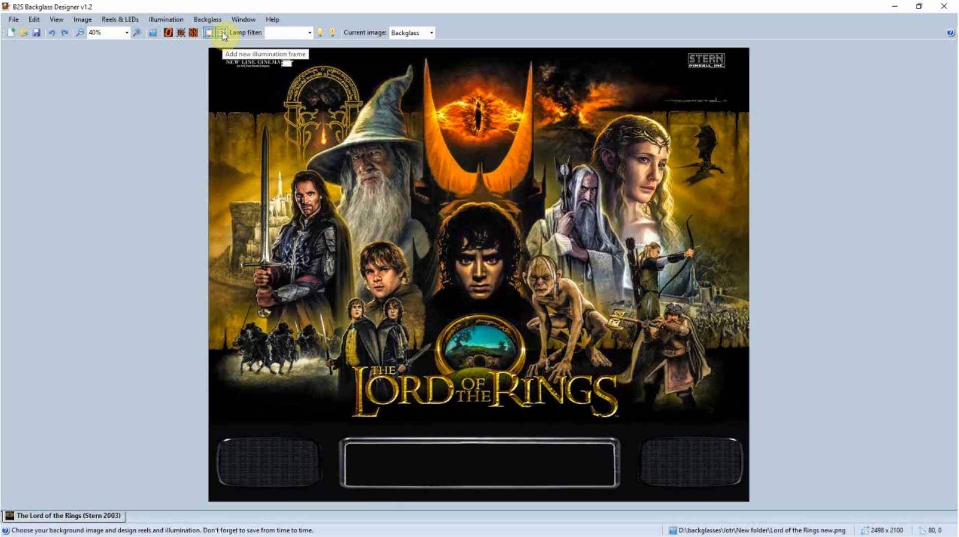
{"action": "left_click", "coordinate": [223, 34]}
{"action": "left_click_drag", "start_coordinate": [330, 109], "coordinate": [696, 170]}
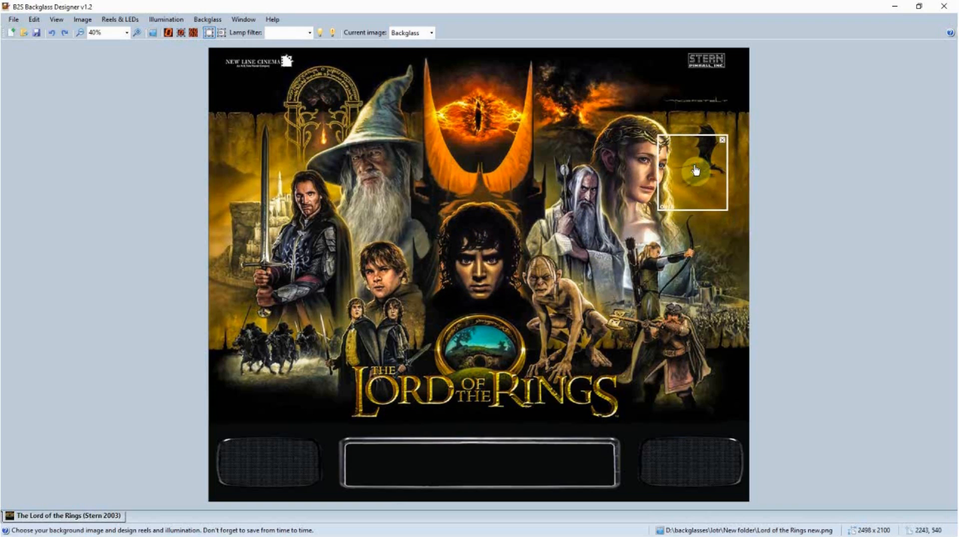
Turn on the illumination preview and fit the frame over the black riders at about 98, 1228, sized about 558 x 264
{"action": "left_click", "coordinate": [333, 33]}
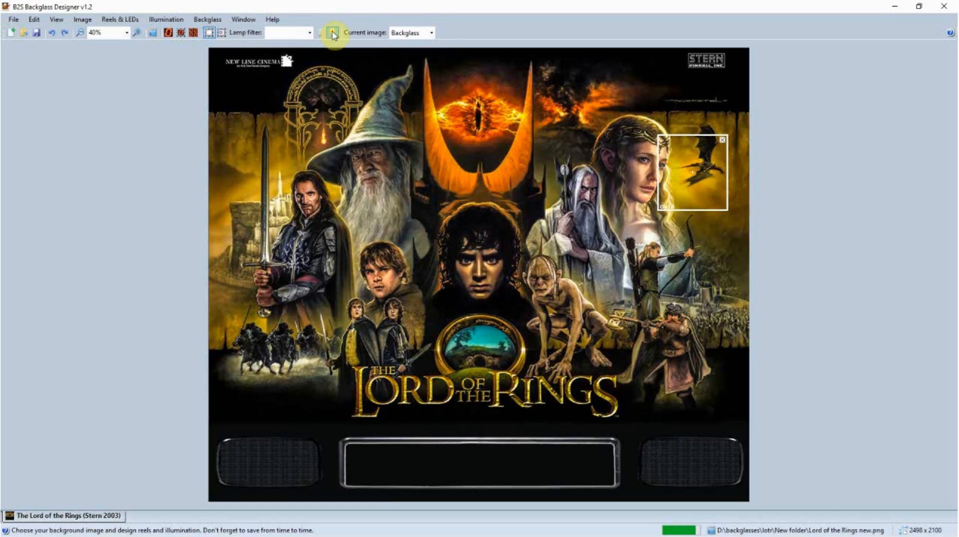
{"action": "left_click_drag", "start_coordinate": [687, 171], "coordinate": [671, 330]}
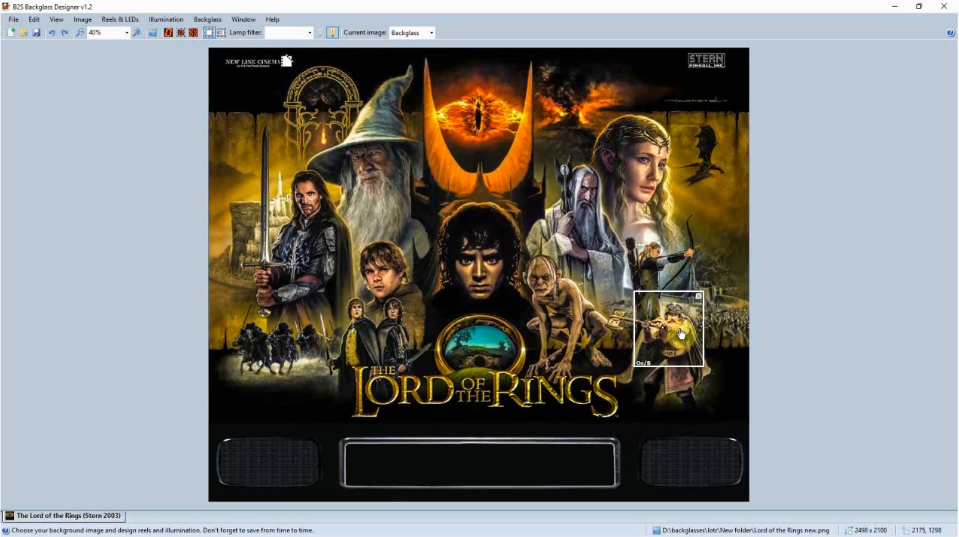
{"action": "left_click_drag", "start_coordinate": [683, 315], "coordinate": [277, 324]}
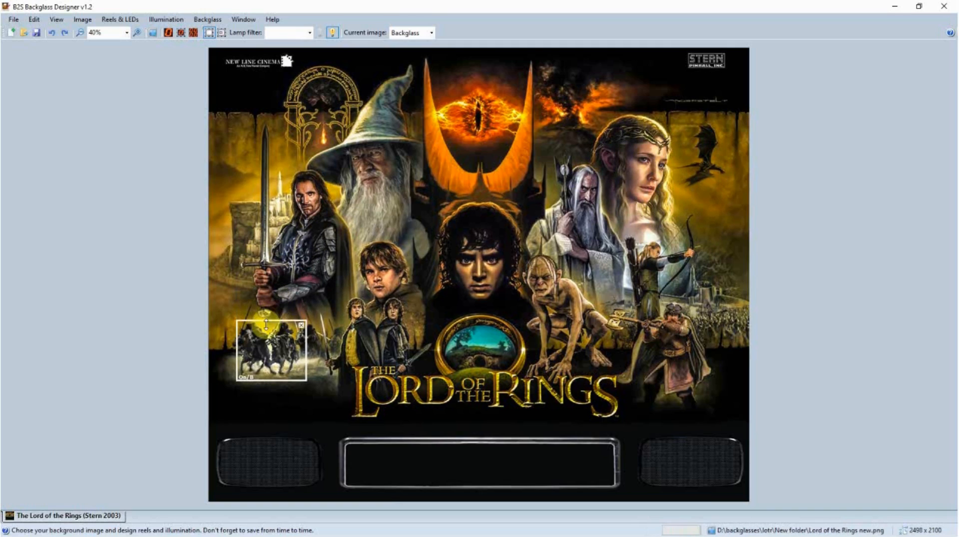
{"action": "mouse_move", "coordinate": [307, 365]}
{"action": "left_mouse_down"}
{"action": "mouse_move", "coordinate": [356, 359]}
{"action": "mouse_move", "coordinate": [313, 348]}
{"action": "left_mouse_up"}
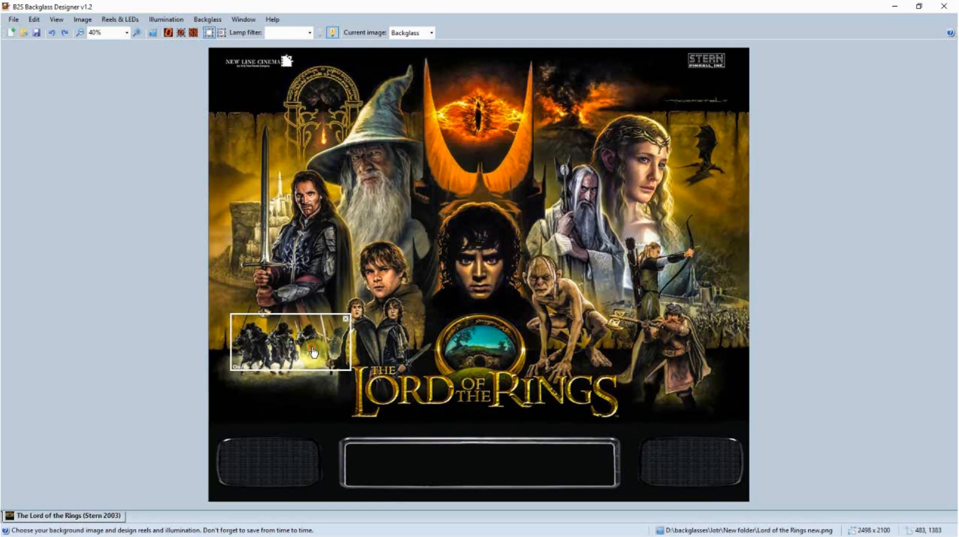
Bring the Illumination properties into view beside the backglass and review the Dual mode and Initial state options
{"action": "left_click_drag", "start_coordinate": [958, 123], "coordinate": [848, 116]}
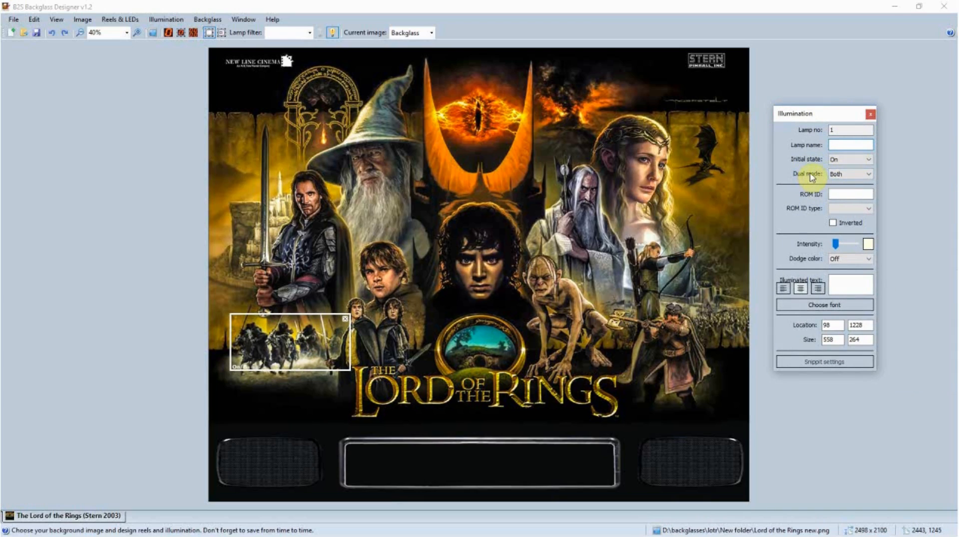
{"action": "left_click", "coordinate": [869, 174]}
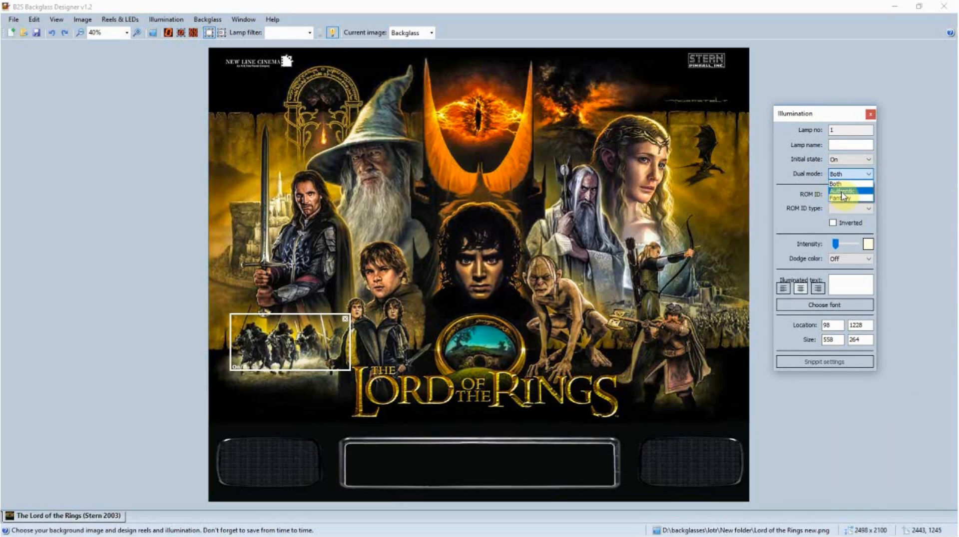
{"action": "left_click", "coordinate": [869, 175]}
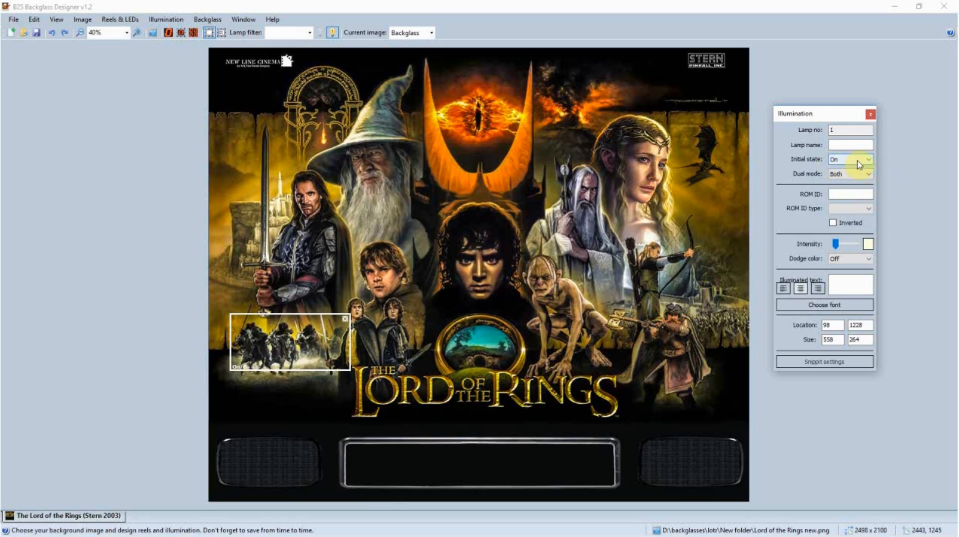
{"action": "left_click", "coordinate": [867, 160]}
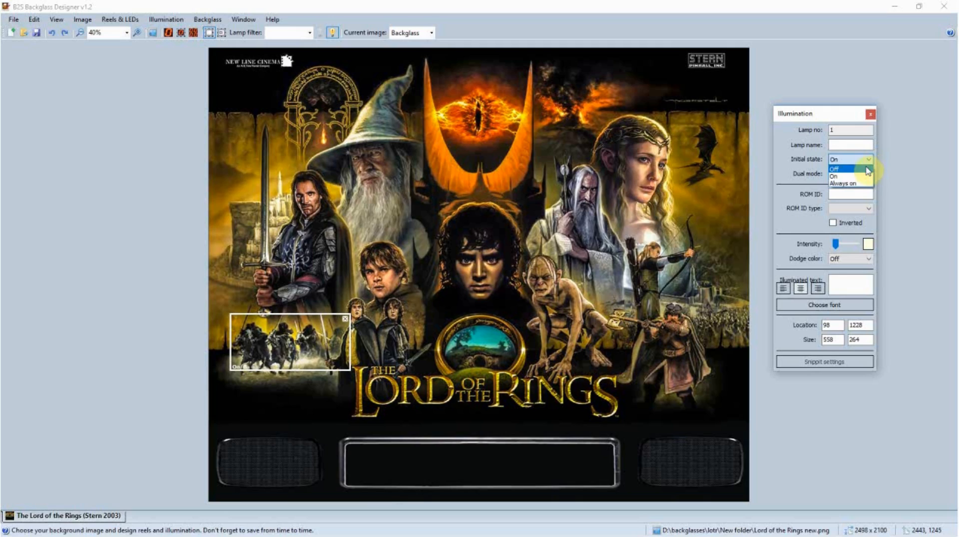
{"action": "left_click", "coordinate": [839, 176]}
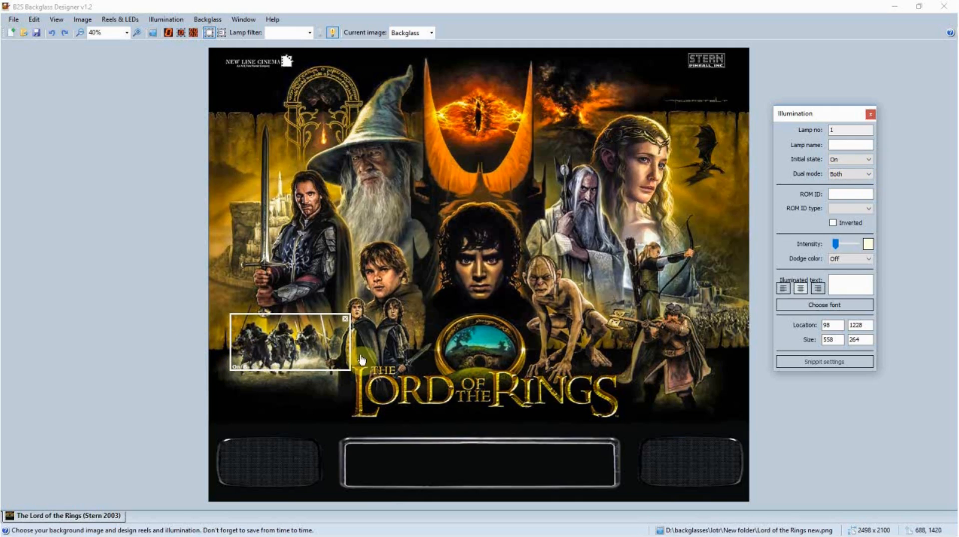
Set the riders frame's initial state to Off and its ROM ID to 19, and compare the area unlit and lit
{"action": "left_click", "coordinate": [866, 160]}
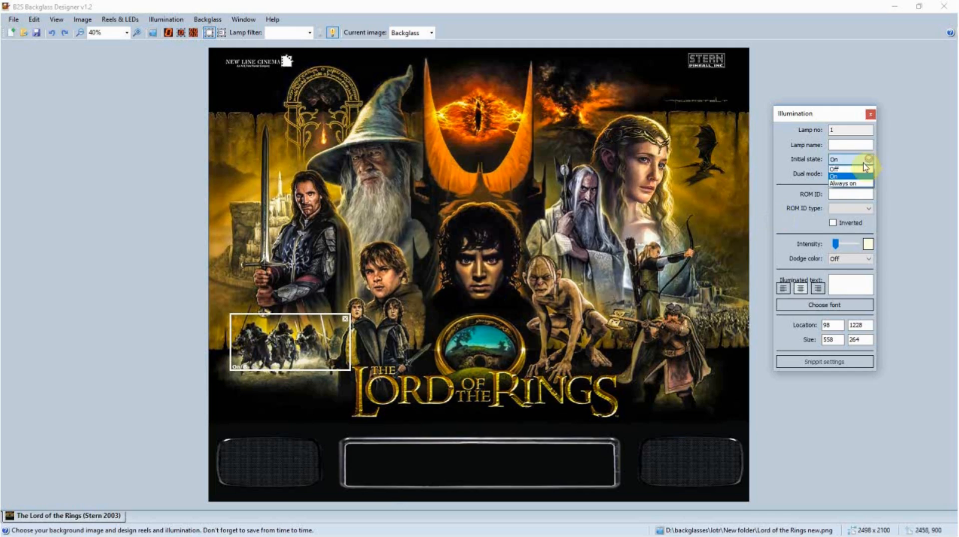
{"action": "left_click", "coordinate": [838, 170]}
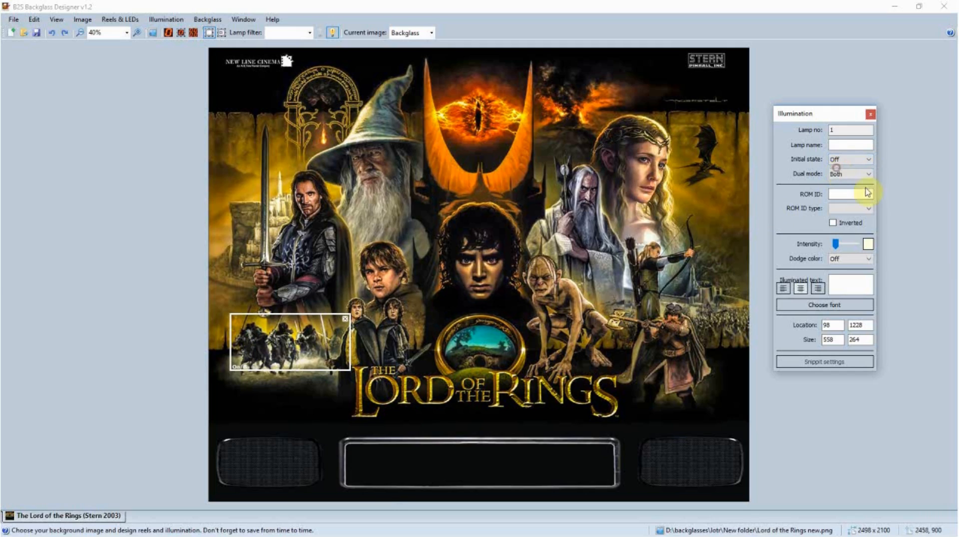
{"action": "left_click", "coordinate": [838, 195]}
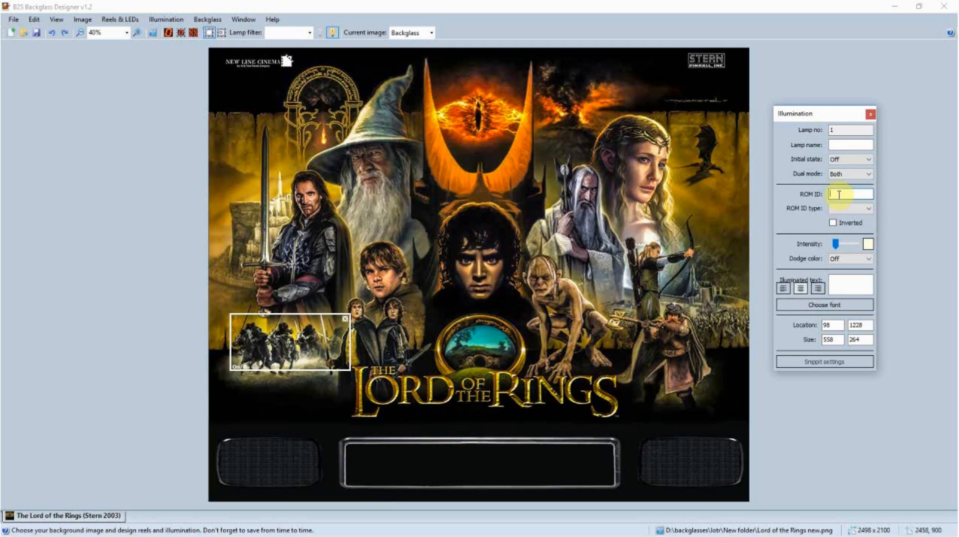
{"action": "type", "text": "19"}
{"action": "left_click", "coordinate": [295, 352]}
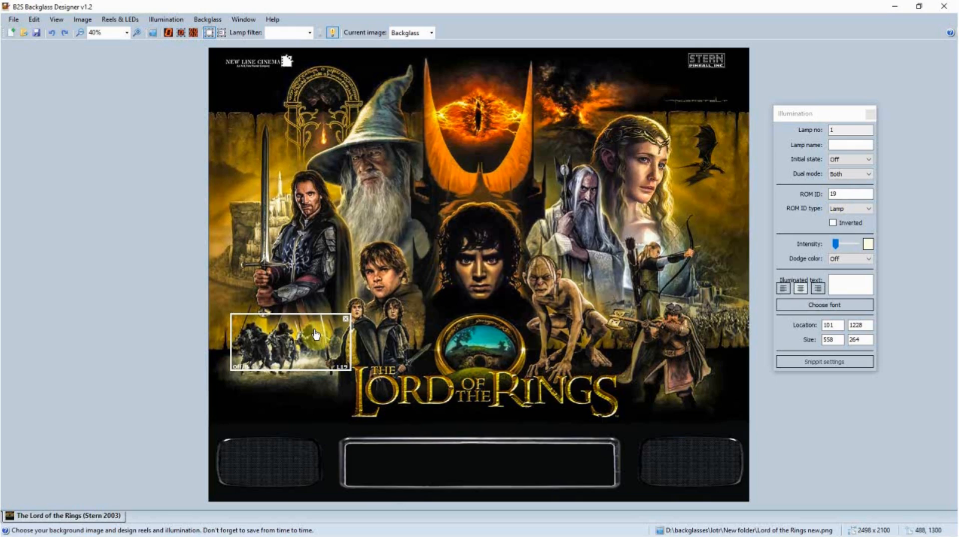
{"action": "left_click", "coordinate": [333, 33]}
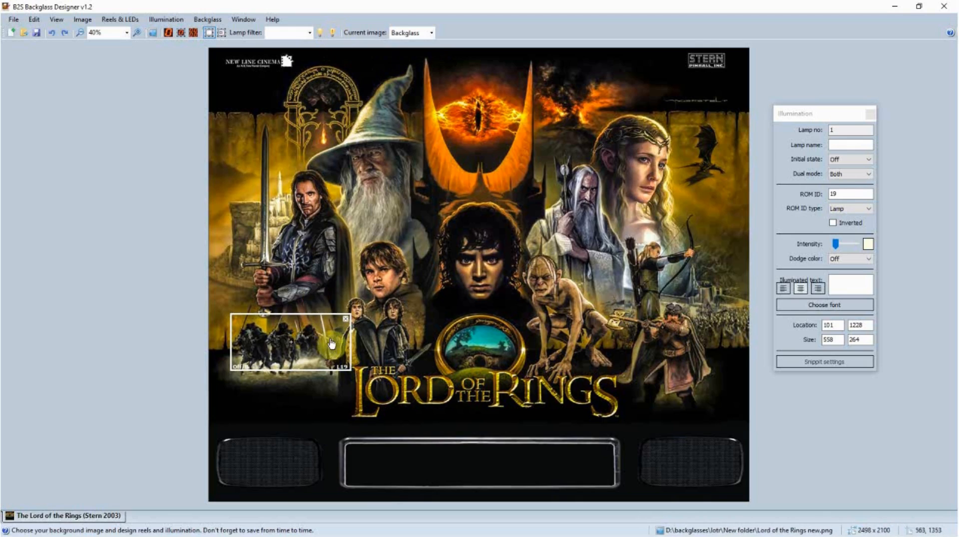
{"action": "left_click", "coordinate": [333, 33]}
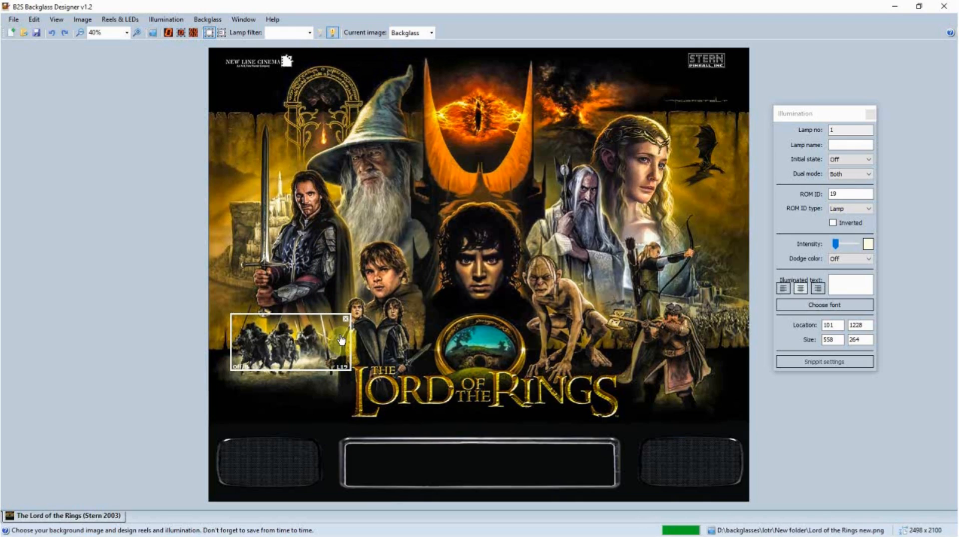
Clear the frame's ROM ID and fit it over the axe-wielding dwarf at about 1950, 1162, sized about 390 x 504
{"action": "left_click_drag", "start_coordinate": [297, 338], "coordinate": [450, 324]}
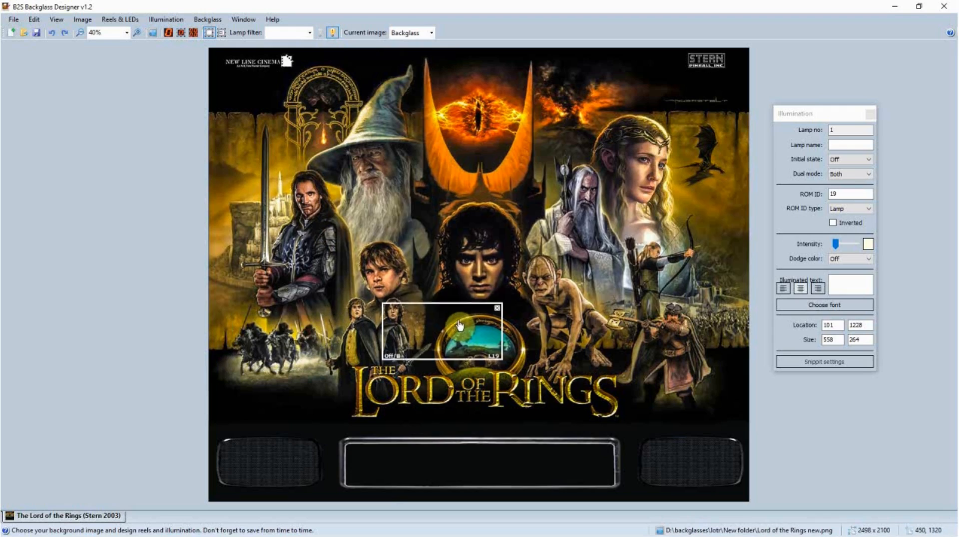
{"action": "double_click", "coordinate": [845, 193]}
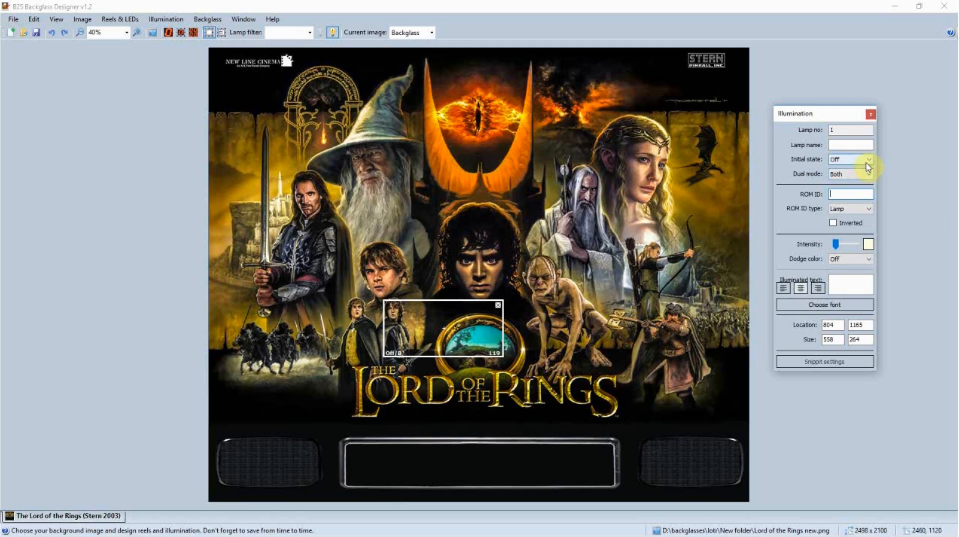
{"action": "left_click_drag", "start_coordinate": [441, 338], "coordinate": [715, 342]}
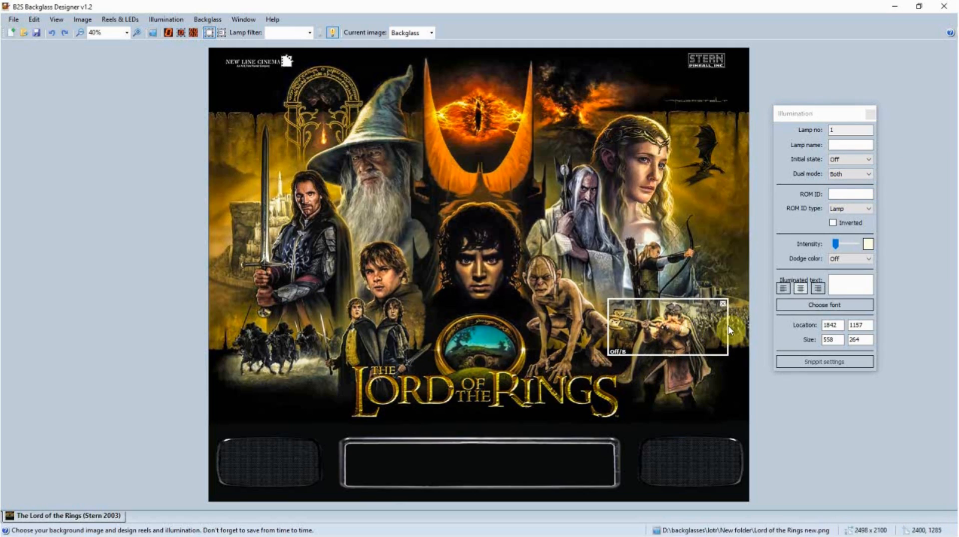
{"action": "left_click_drag", "start_coordinate": [729, 329], "coordinate": [704, 407]}
{"action": "left_click_drag", "start_coordinate": [682, 374], "coordinate": [688, 370]}
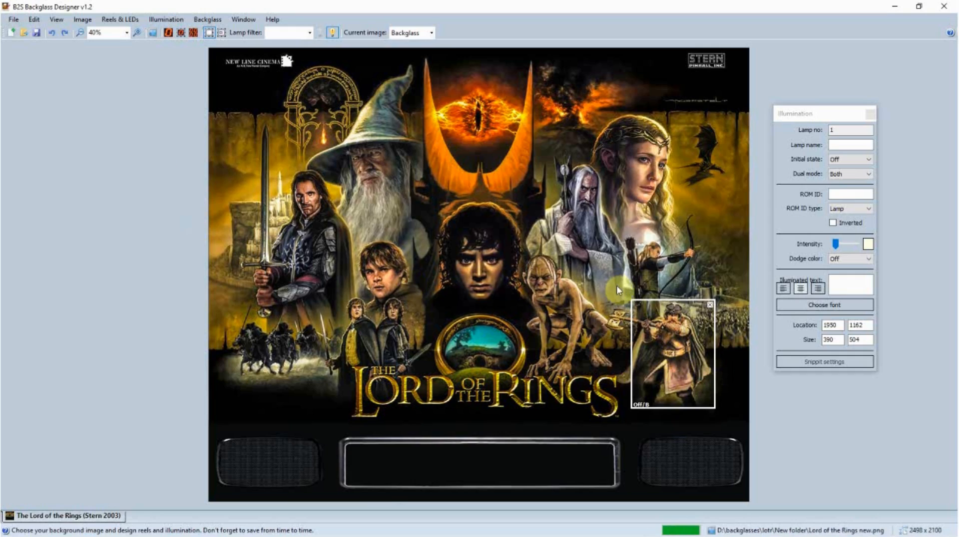
Add a second illumination frame over Gollum at about 1443, 972, and try a stronger intensity before returning it to minimum
{"action": "left_click", "coordinate": [222, 33]}
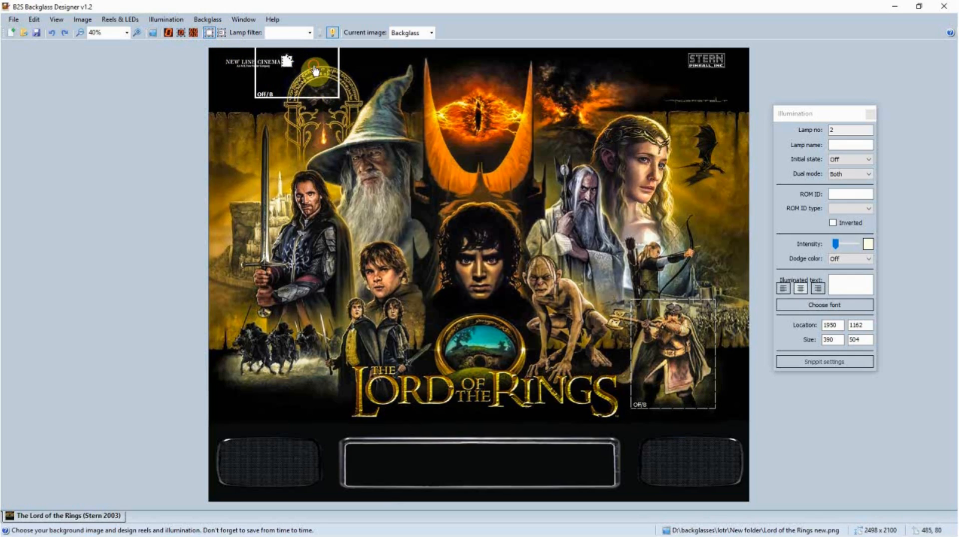
{"action": "left_click_drag", "start_coordinate": [315, 70], "coordinate": [575, 333]}
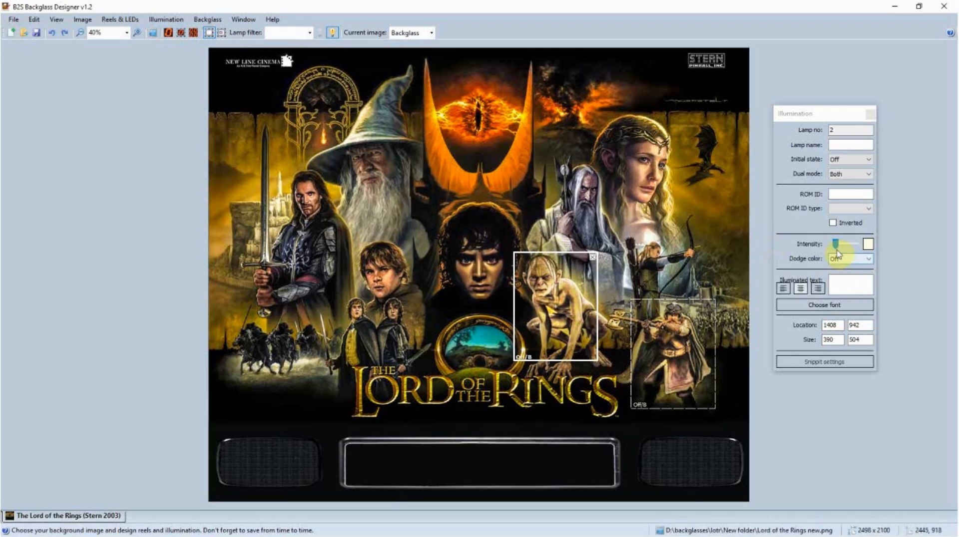
{"action": "left_click_drag", "start_coordinate": [837, 247], "coordinate": [869, 246]}
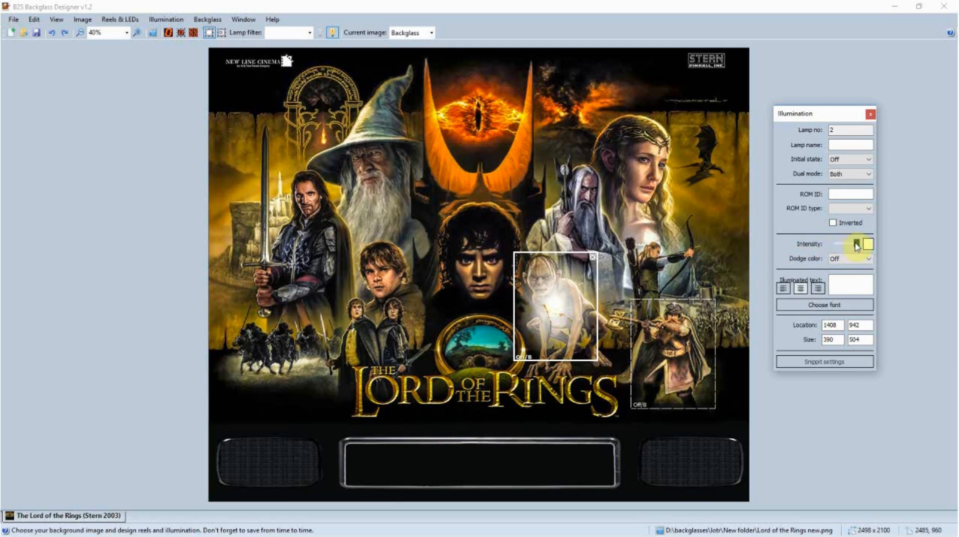
{"action": "left_click_drag", "start_coordinate": [849, 246], "coordinate": [823, 245]}
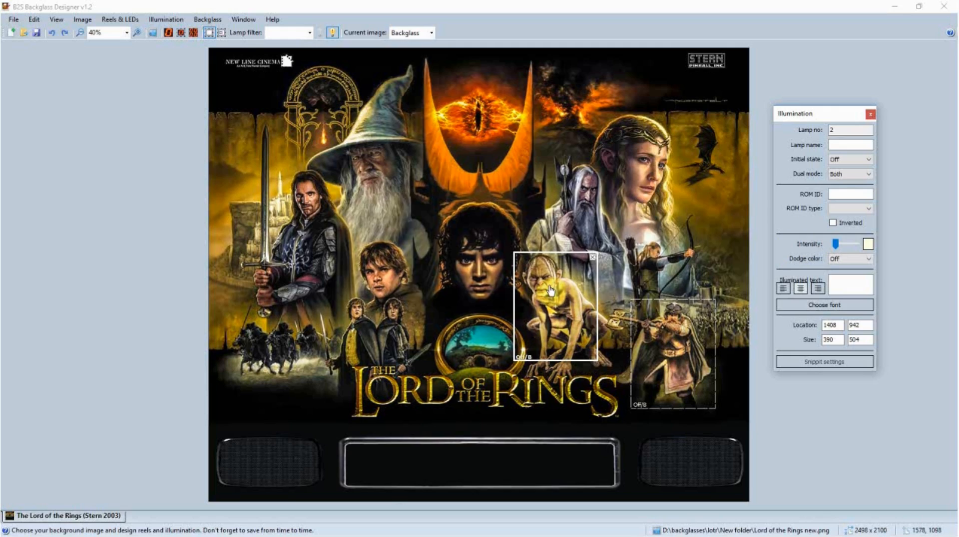
{"action": "left_click_drag", "start_coordinate": [560, 289], "coordinate": [554, 295]}
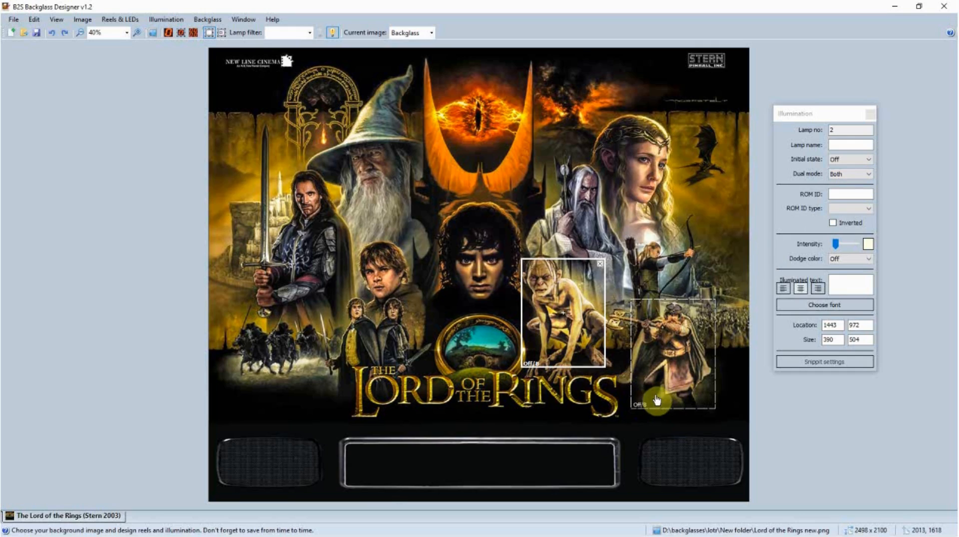
Set the Gollum frame's dual mode to Authentic and the dwarf frame's initial state to On
{"action": "left_click", "coordinate": [871, 181]}
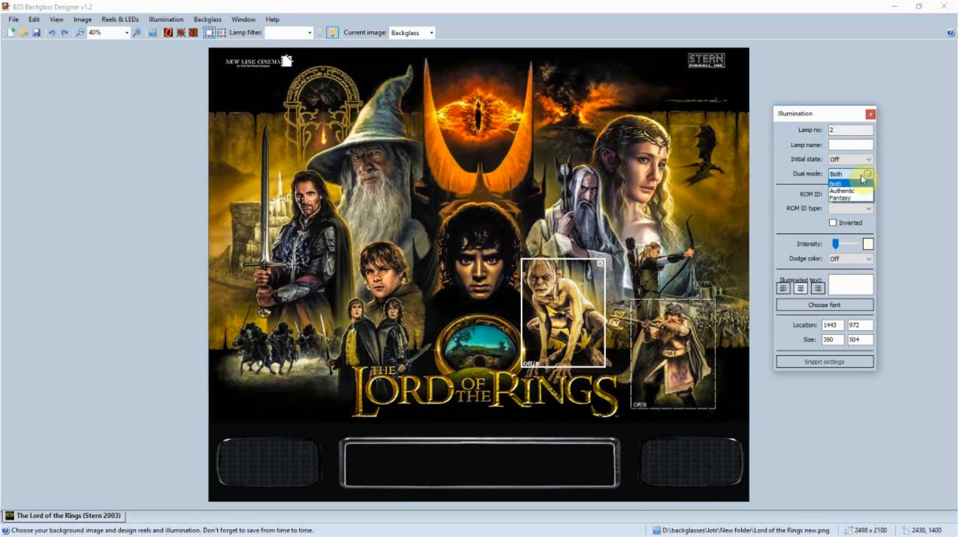
{"action": "left_click", "coordinate": [839, 191]}
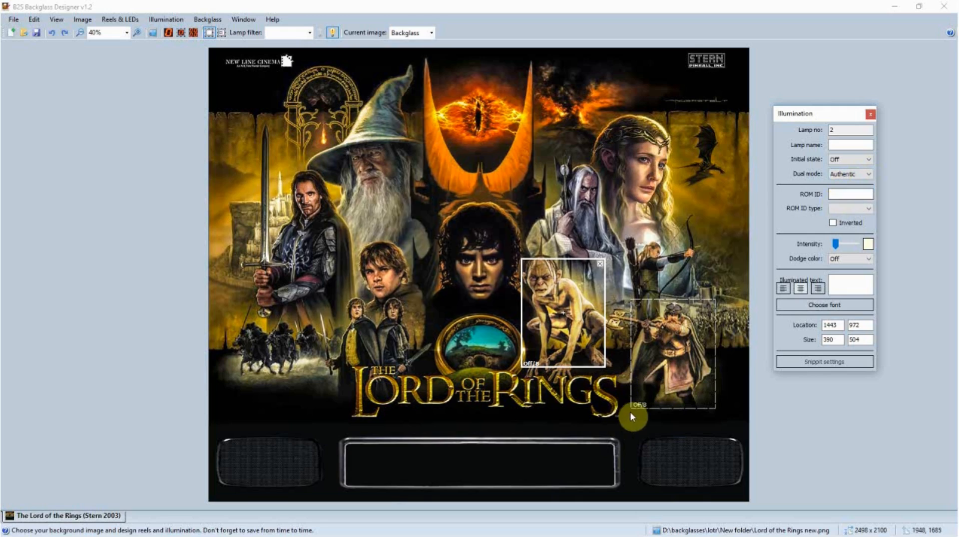
{"action": "left_click", "coordinate": [644, 377]}
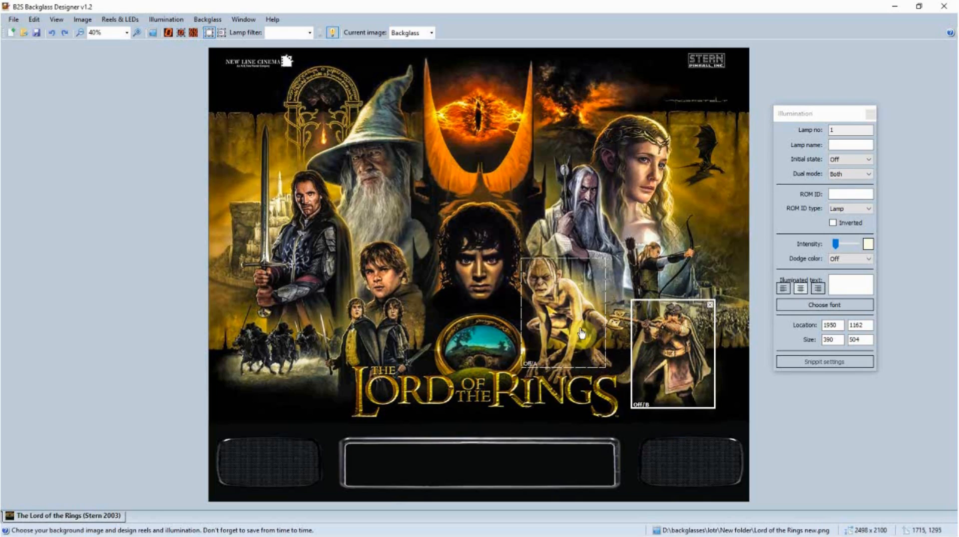
{"action": "left_click", "coordinate": [870, 162]}
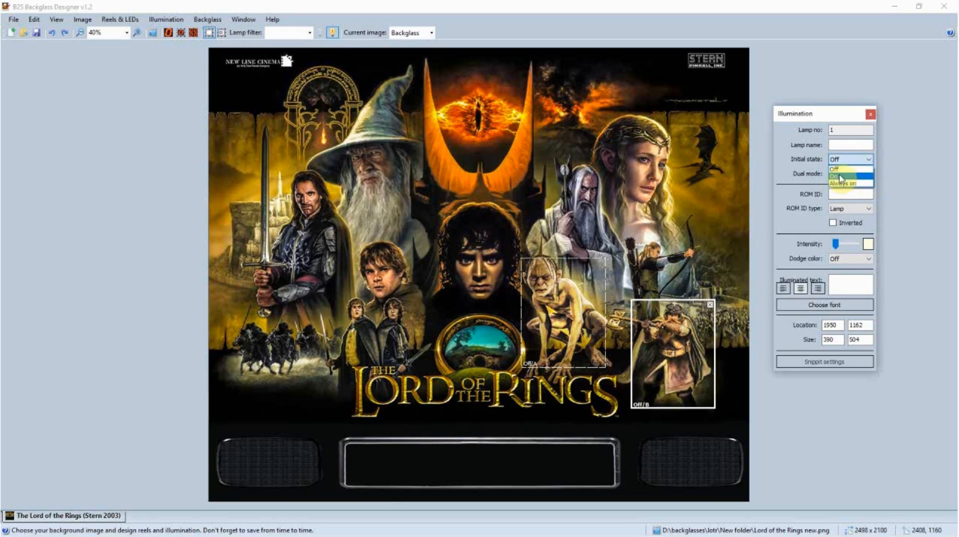
{"action": "left_click", "coordinate": [843, 176]}
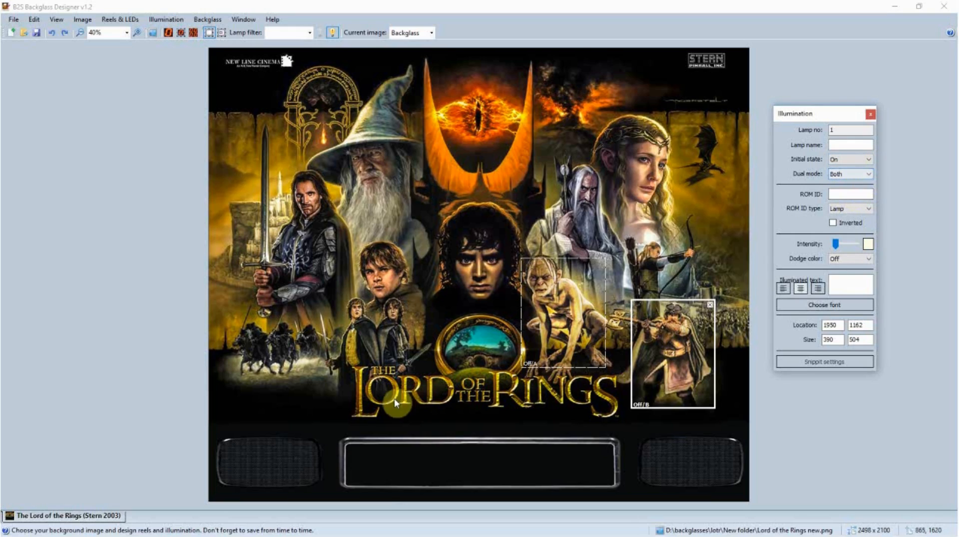
Set the Gollum frame's dual mode to Both and its initial state to On
{"action": "left_click", "coordinate": [552, 320]}
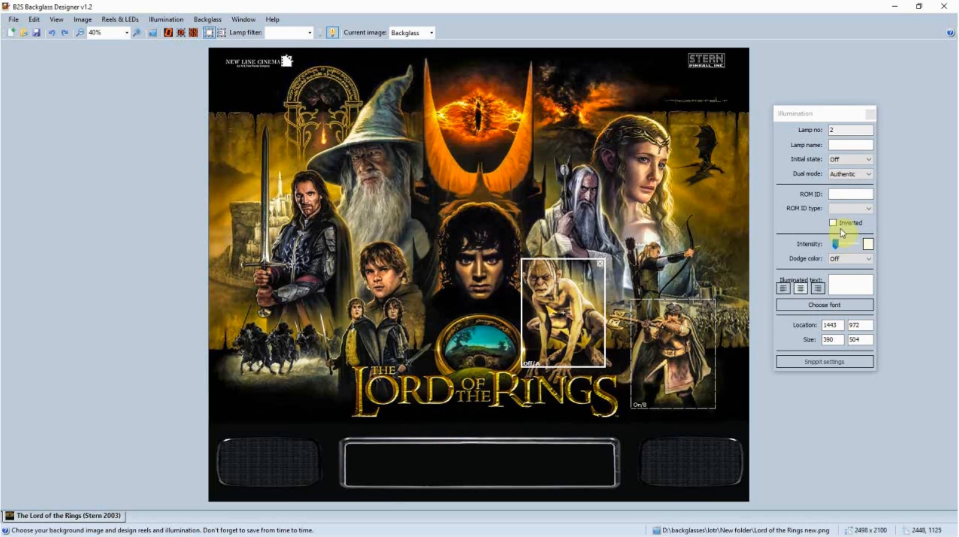
{"action": "left_click", "coordinate": [869, 176]}
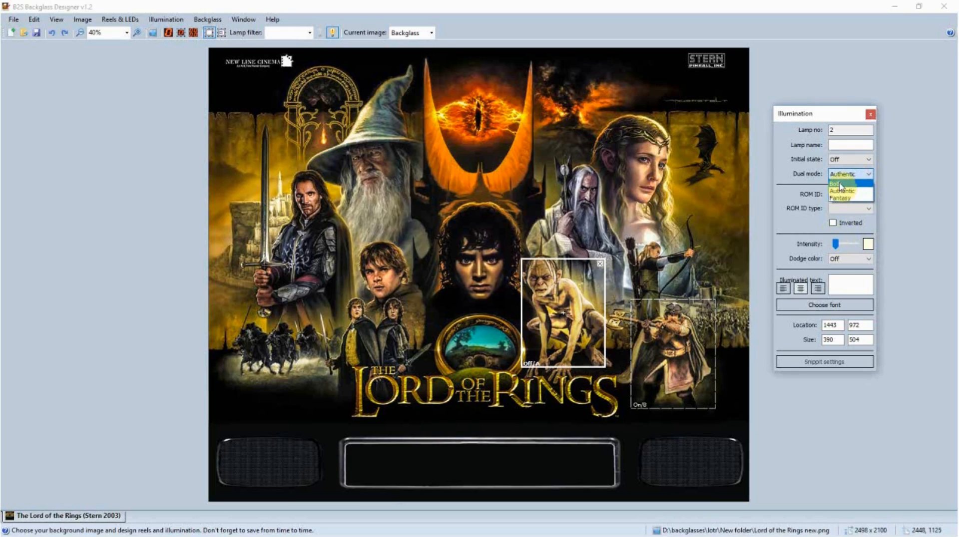
{"action": "left_click", "coordinate": [841, 184]}
{"action": "left_click", "coordinate": [869, 162]}
{"action": "left_click", "coordinate": [839, 181]}
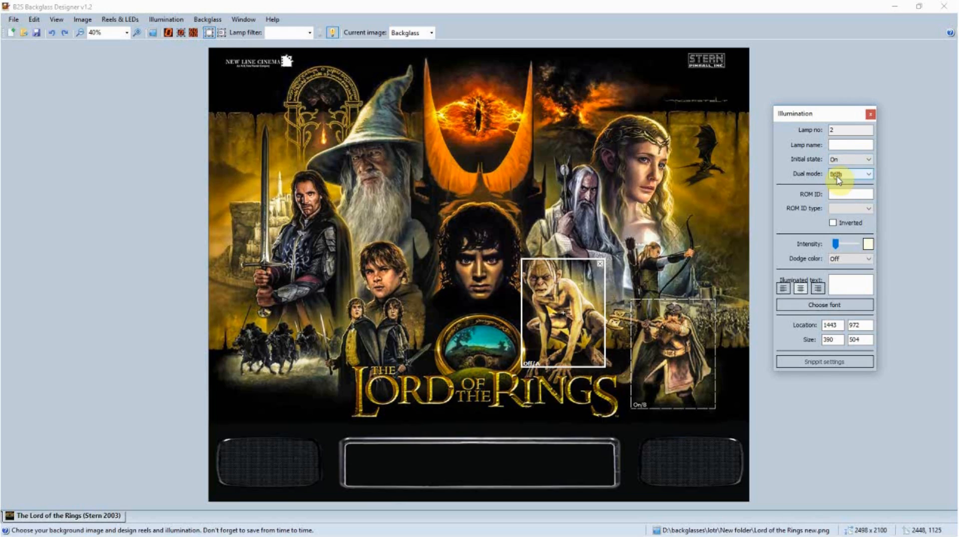
{"action": "left_click", "coordinate": [569, 312]}
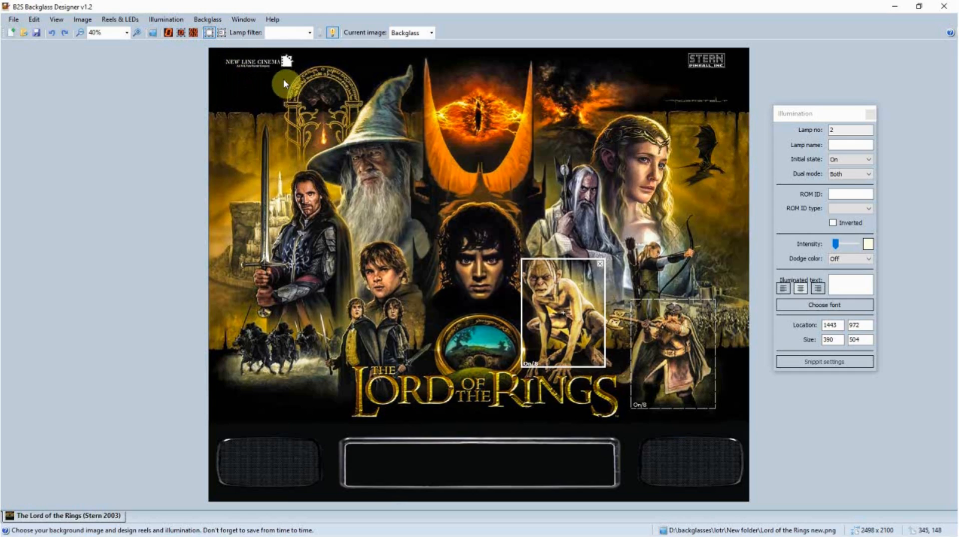
Add another illumination frame near the arched gate above the wizard, and select the dwarf's frame
{"action": "left_click", "coordinate": [222, 33]}
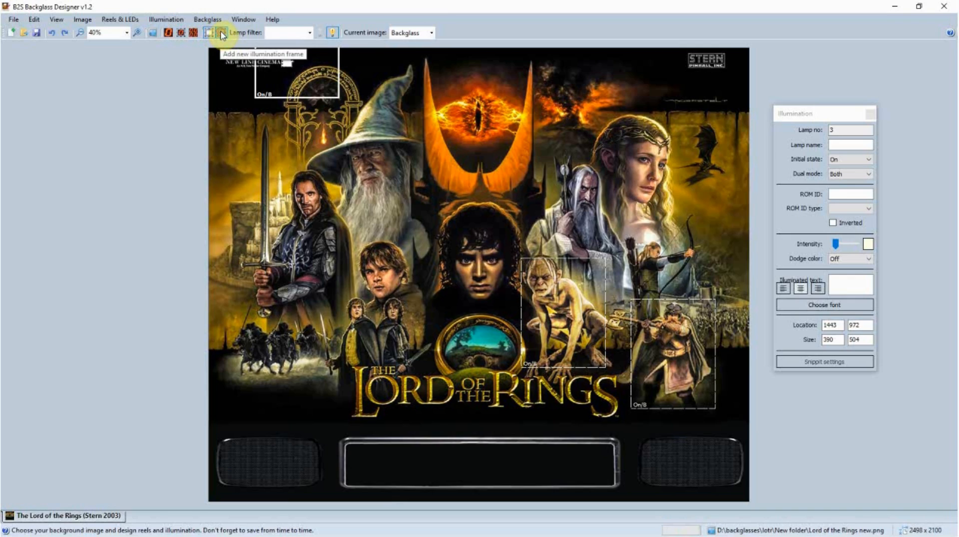
{"action": "left_click", "coordinate": [223, 36]}
{"action": "left_click", "coordinate": [676, 344]}
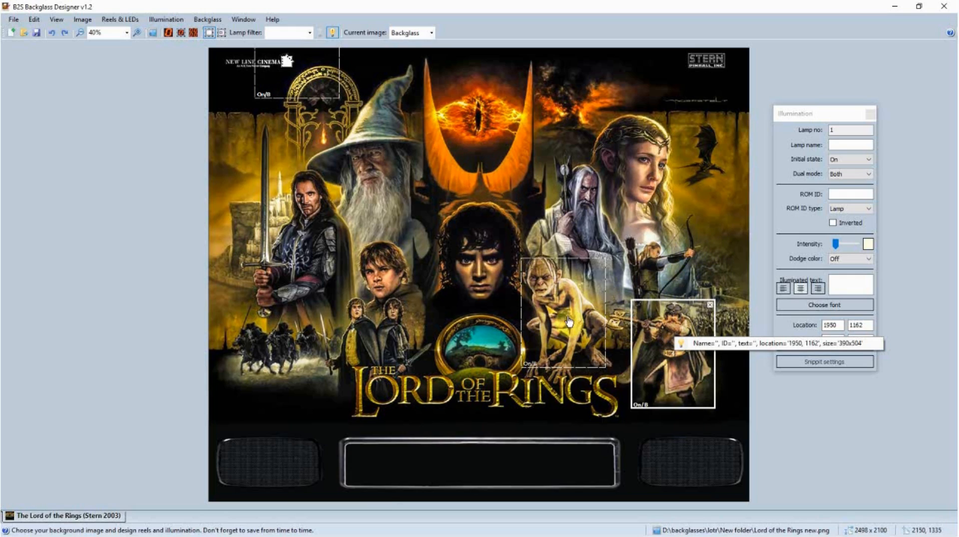
Flatten the Gollum illumination frame to about 390 × 71 and move it over the title lettering at about 1031, 1580
{"action": "left_click", "coordinate": [564, 267]}
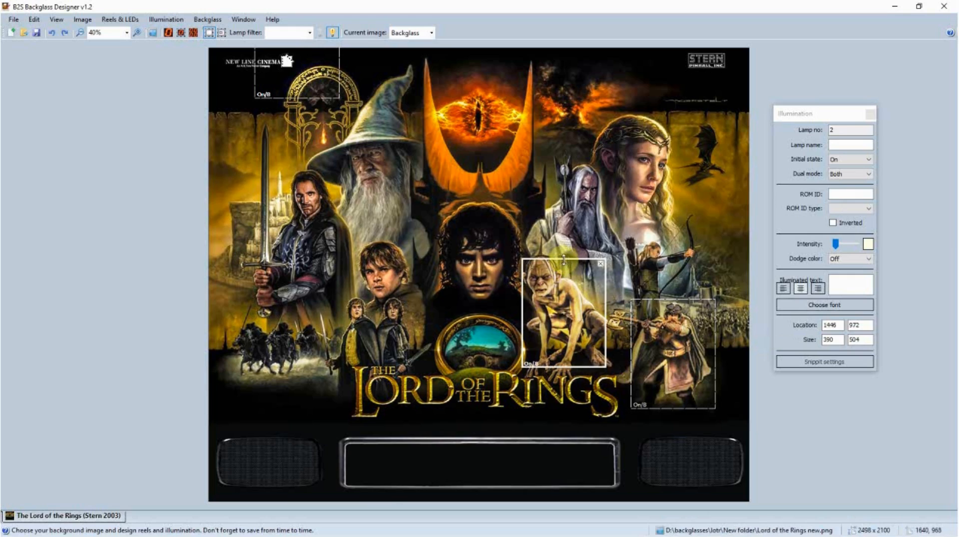
{"action": "left_click_drag", "start_coordinate": [563, 259], "coordinate": [484, 402]}
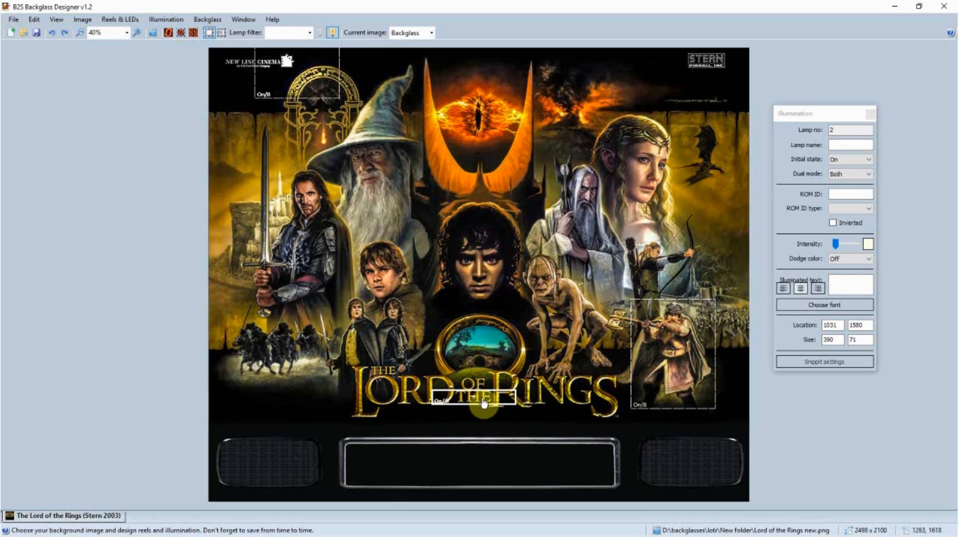
{"action": "left_click", "coordinate": [214, 37]}
{"action": "left_click", "coordinate": [223, 33]}
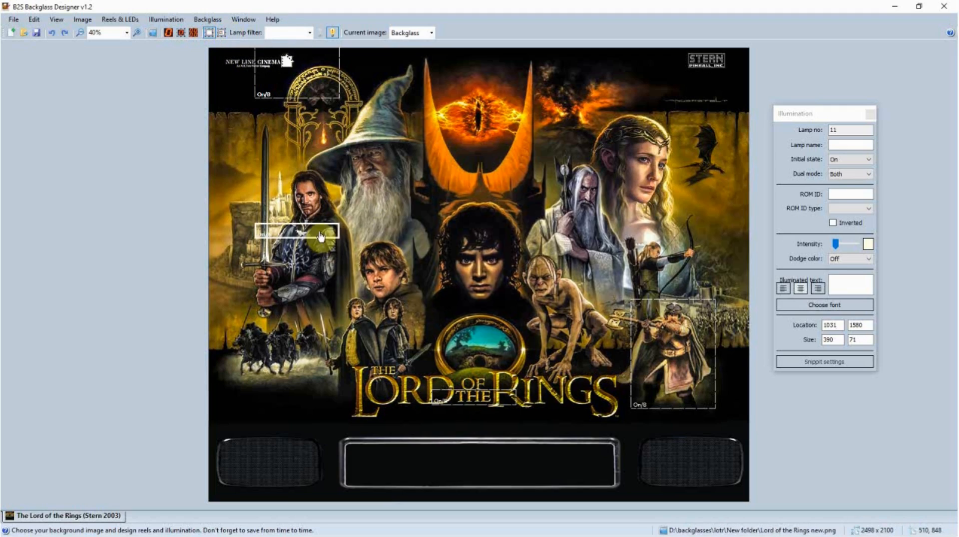
{"action": "left_click_drag", "start_coordinate": [326, 239], "coordinate": [302, 155]}
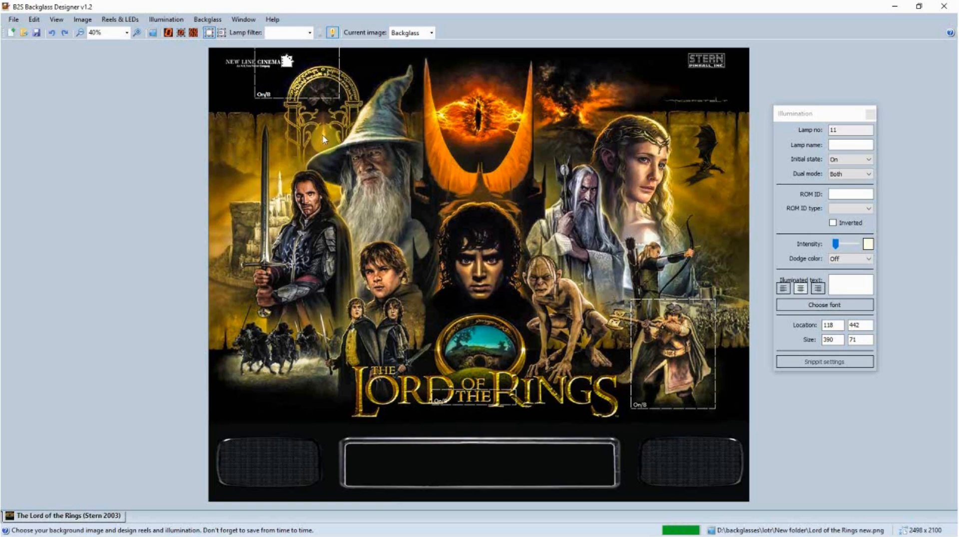
Move three stacked frames from the arched gate onto the swordsman at about 190, 502, Frodo at 1051, 715, and Gollum at 1448, 950
{"action": "left_click_drag", "start_coordinate": [387, 184], "coordinate": [292, 255]}
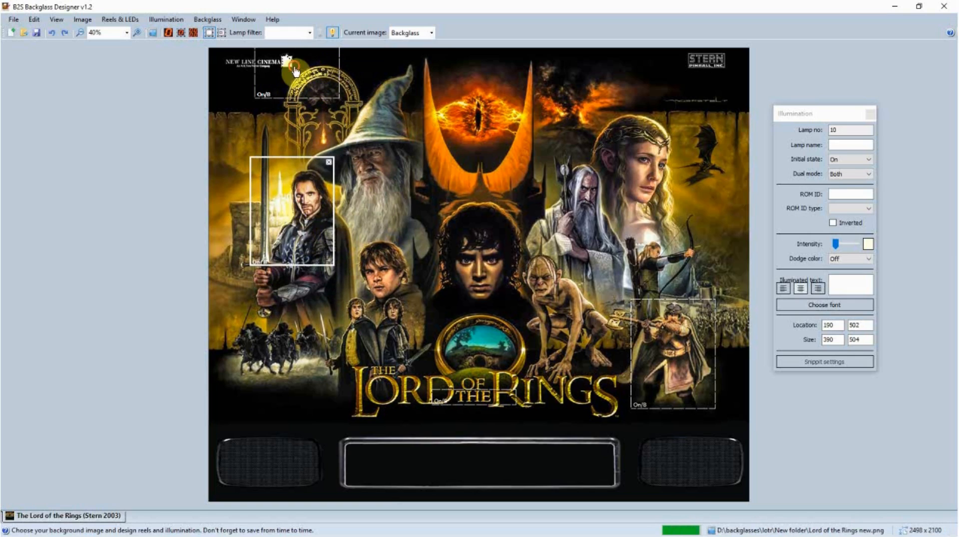
{"action": "left_click_drag", "start_coordinate": [295, 69], "coordinate": [474, 284]}
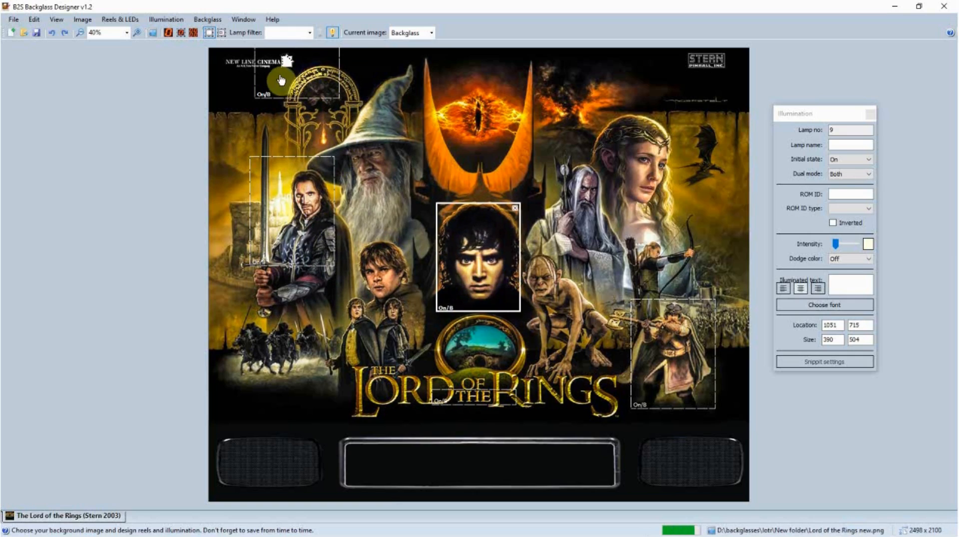
{"action": "left_click_drag", "start_coordinate": [281, 80], "coordinate": [549, 285]}
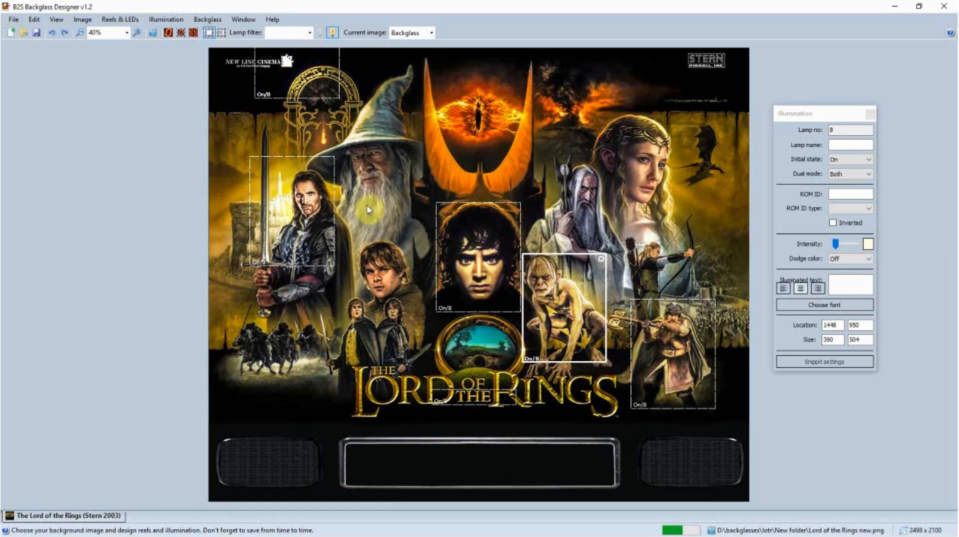
Move gate frames onto the young hobbits and the round hobbit-hole view at about 1063, 1208, and flatten the narrow title frame to about 390 × 10
{"action": "left_click_drag", "start_coordinate": [300, 75], "coordinate": [397, 333]}
{"action": "left_click_drag", "start_coordinate": [308, 81], "coordinate": [493, 388]}
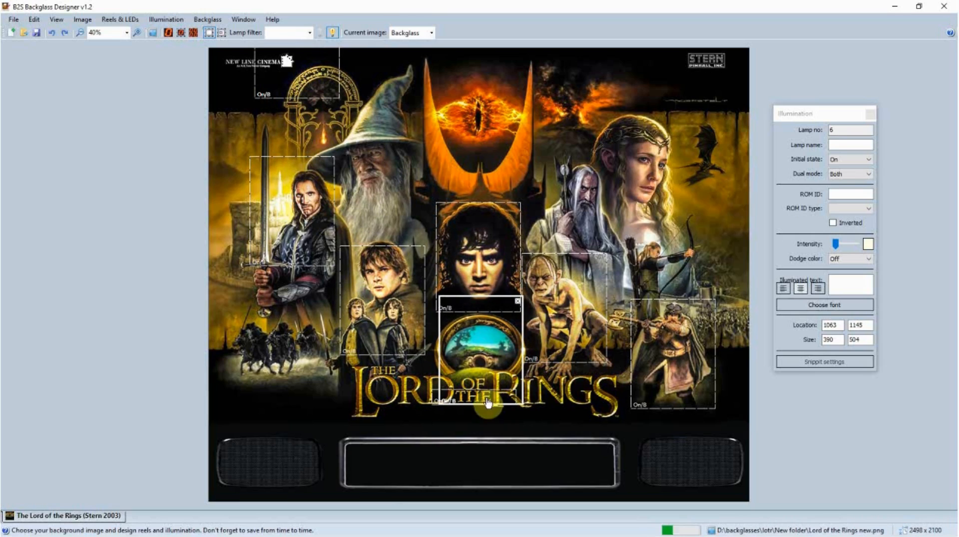
{"action": "left_click", "coordinate": [483, 407]}
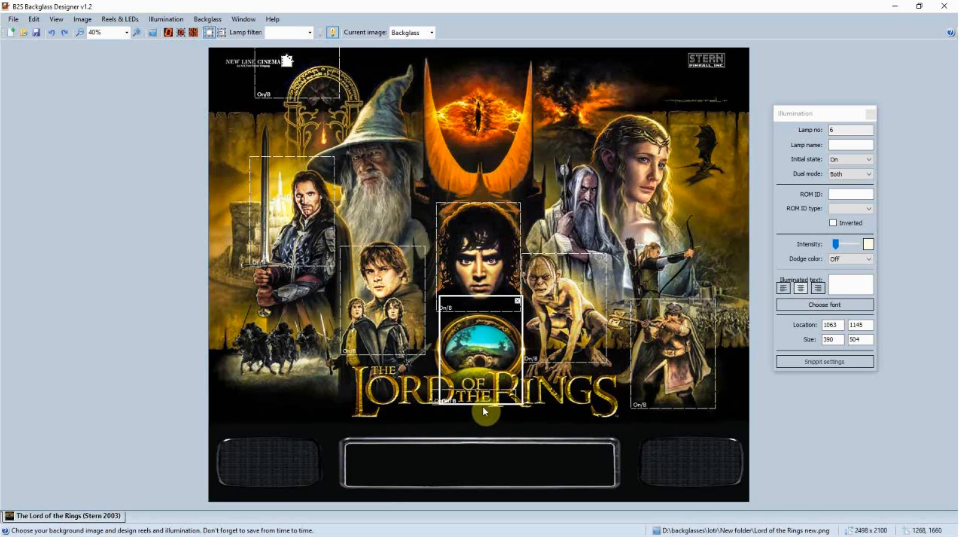
{"action": "left_click", "coordinate": [483, 389]}
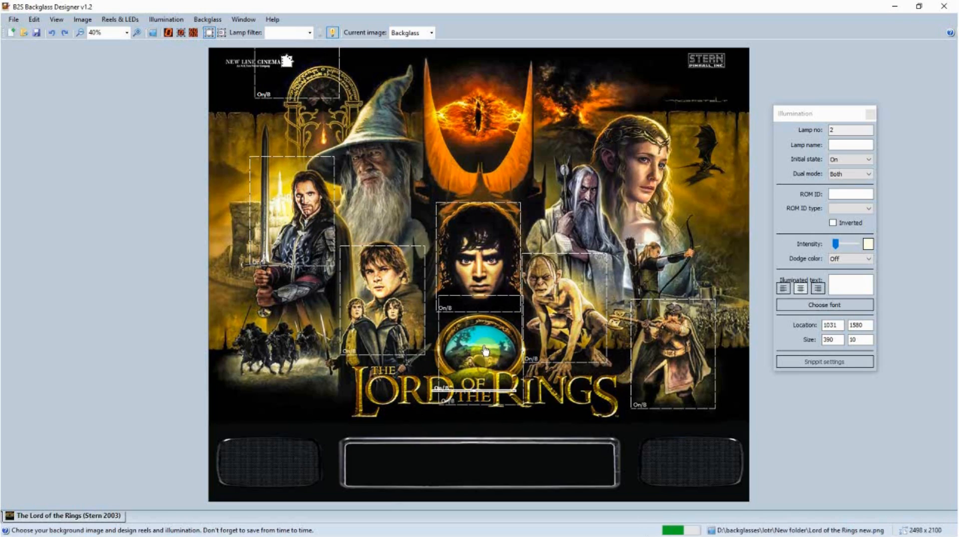
{"action": "left_click", "coordinate": [480, 357]}
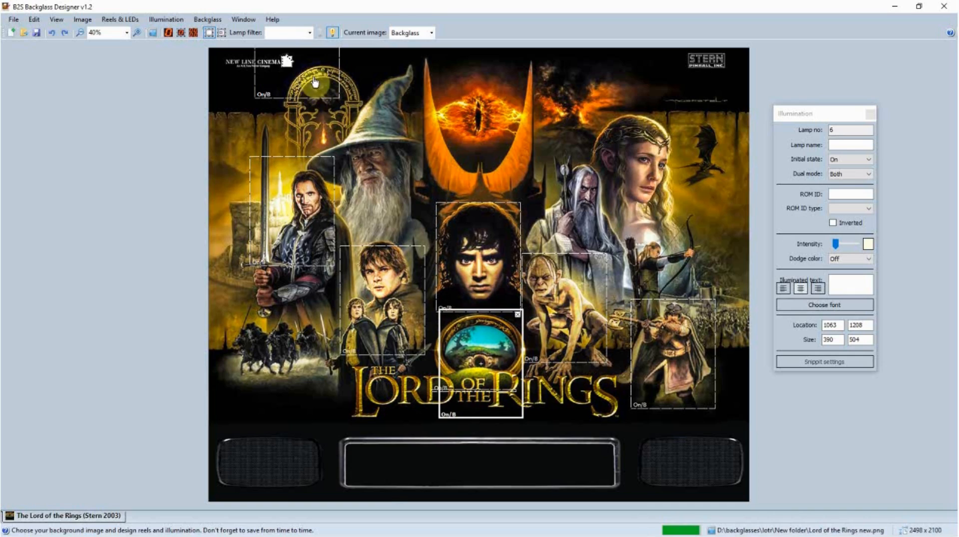
Move two more gate frames onto the elf woman at about 1791, 325 and the white-robed wizard at about 1523, 487
{"action": "left_click_drag", "start_coordinate": [314, 90], "coordinate": [649, 209]}
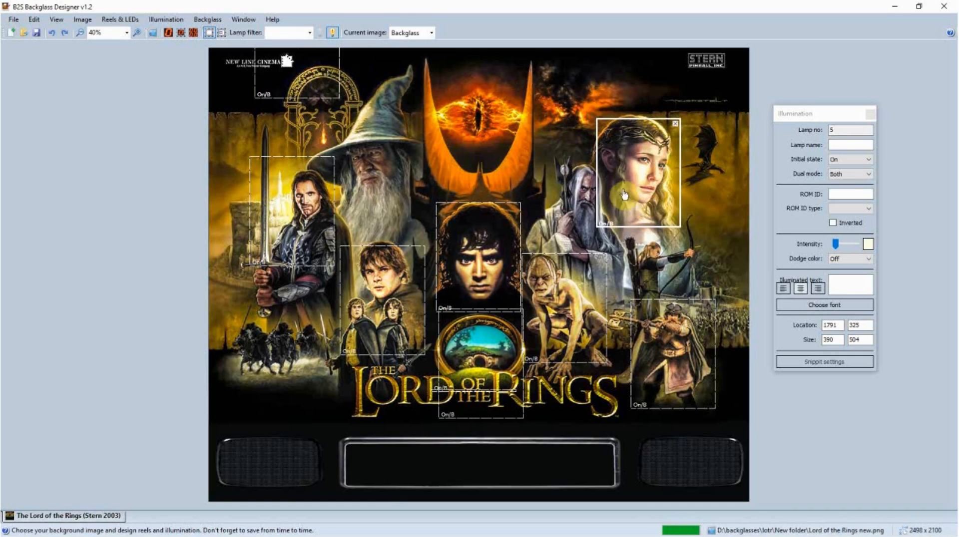
{"action": "left_click_drag", "start_coordinate": [310, 74], "coordinate": [564, 229]}
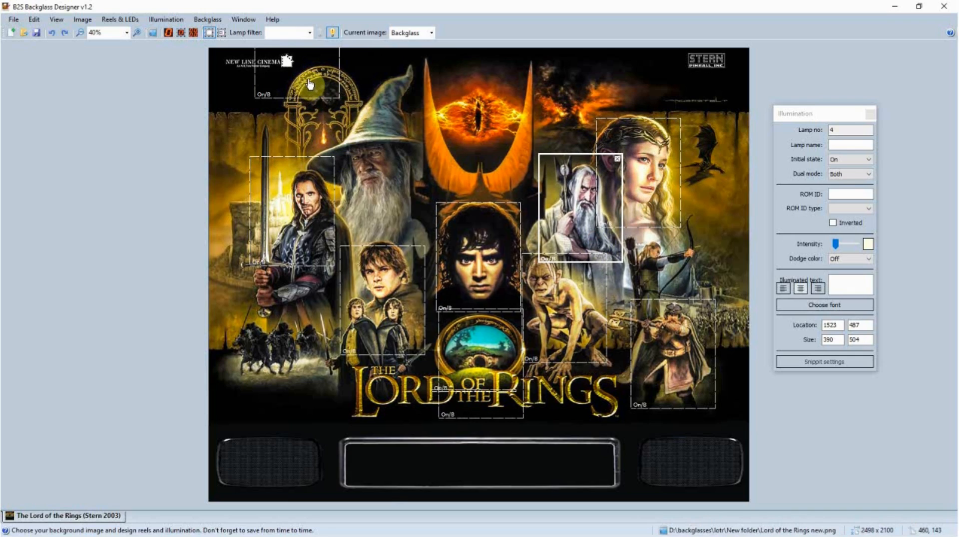
Move the last gate frame over "The Lord", resize it to about 603 × 301, and add a same-size frame over "Rings" at about 1315, 1463
{"action": "left_click_drag", "start_coordinate": [309, 84], "coordinate": [398, 367]}
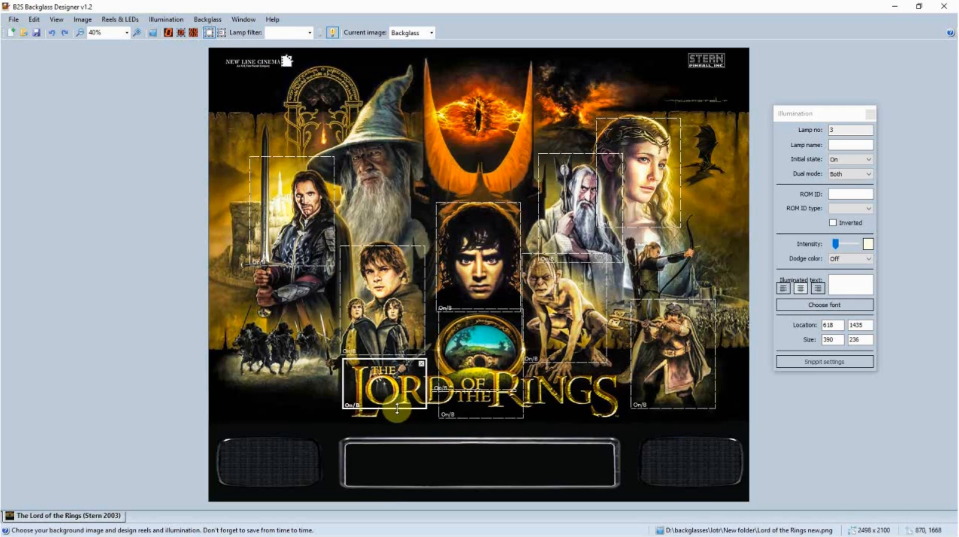
{"action": "left_click_drag", "start_coordinate": [400, 409], "coordinate": [472, 398]}
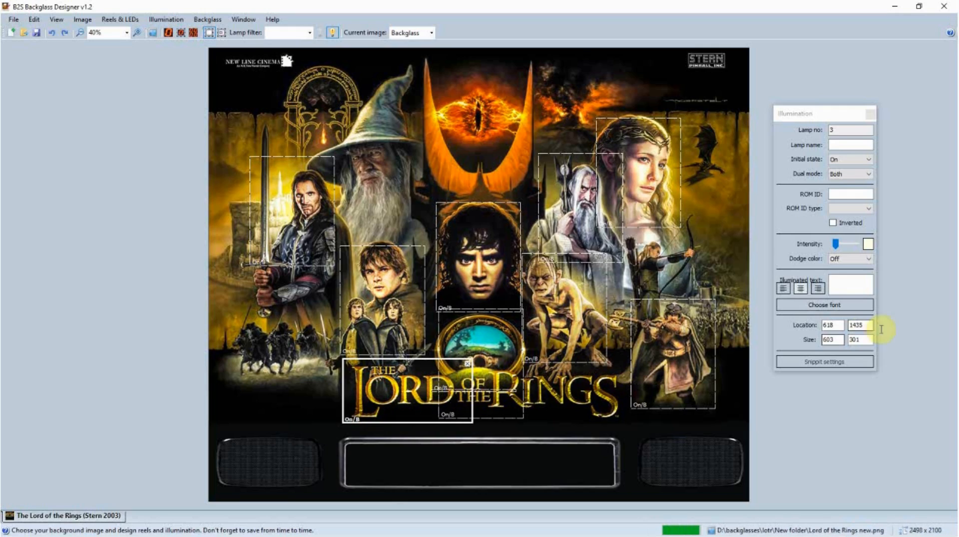
{"action": "left_click", "coordinate": [221, 34]}
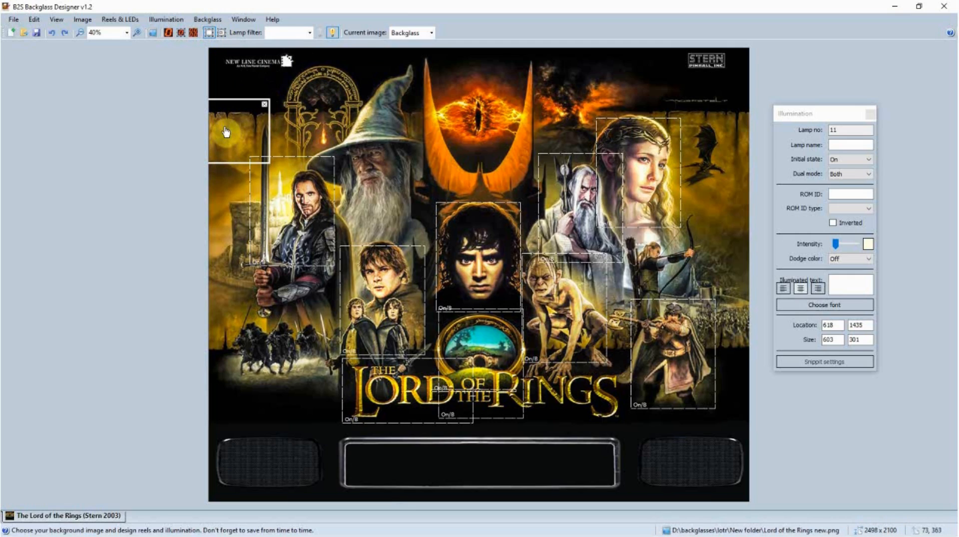
{"action": "left_click_drag", "start_coordinate": [226, 132], "coordinate": [578, 390]}
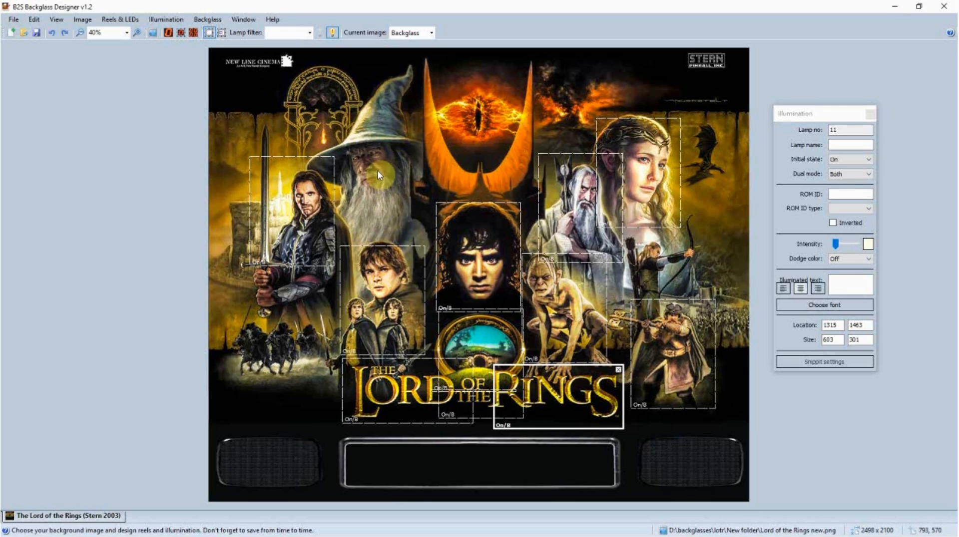
Add an illumination frame around the wizard with the pointed hat, about 418 × 756 in size, at about 573, 224
{"action": "left_click", "coordinate": [223, 36]}
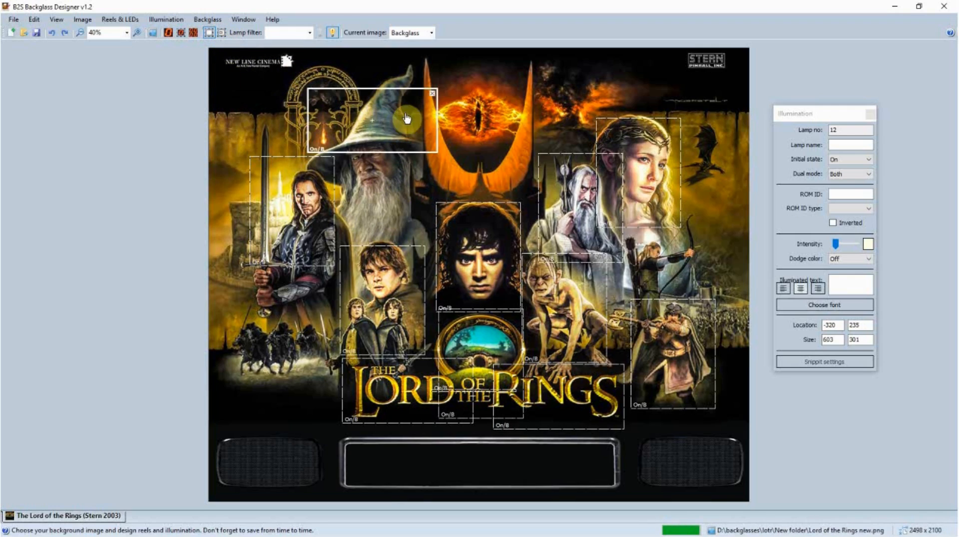
{"action": "left_click", "coordinate": [419, 111]}
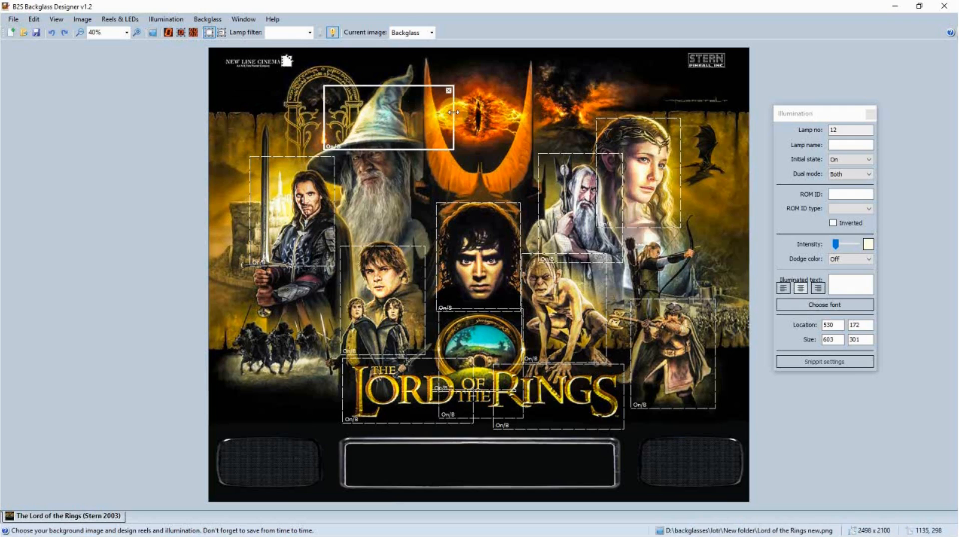
{"action": "left_click_drag", "start_coordinate": [450, 111], "coordinate": [405, 107]}
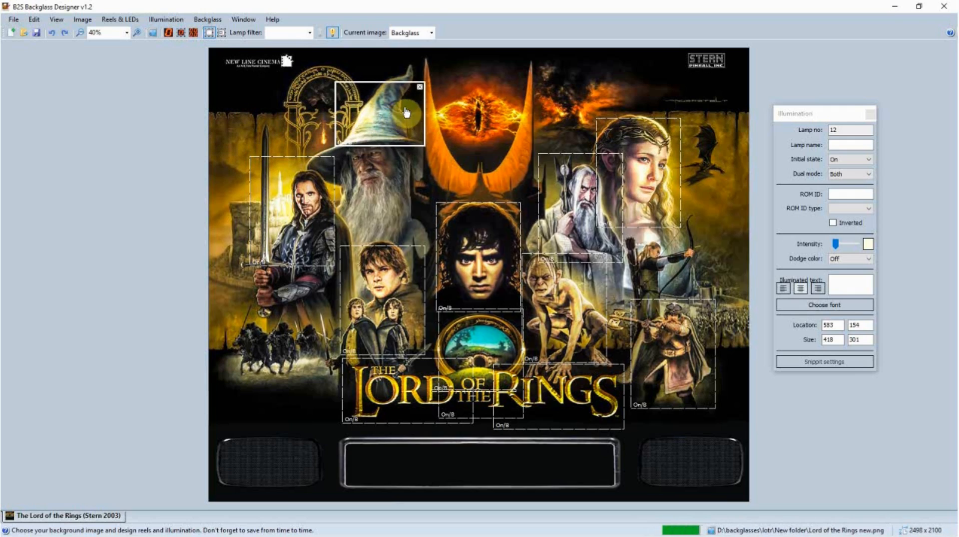
{"action": "left_click_drag", "start_coordinate": [376, 146], "coordinate": [375, 244]}
{"action": "left_click_drag", "start_coordinate": [387, 190], "coordinate": [385, 206]}
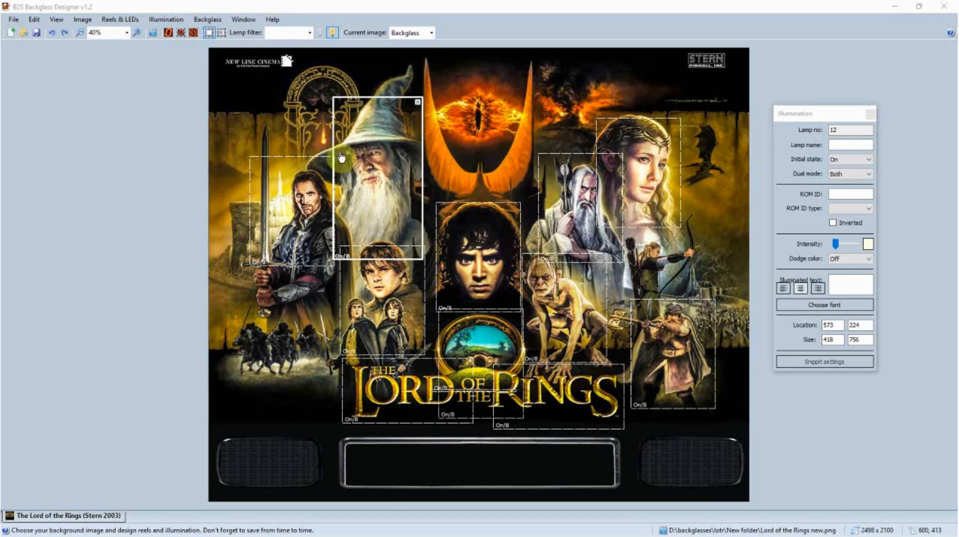
Create the directB2S backglass file
{"action": "left_click", "coordinate": [213, 22]}
{"action": "left_click", "coordinate": [211, 23]}
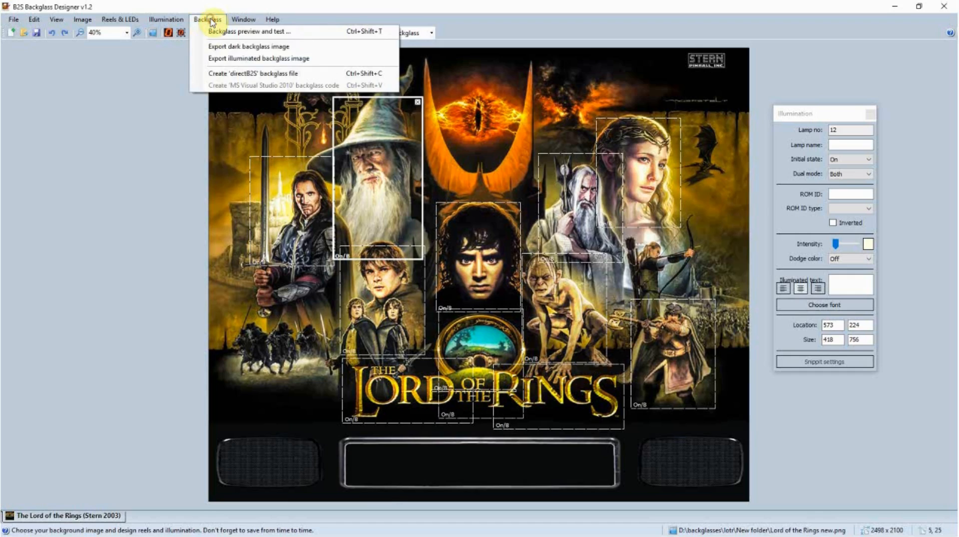
{"action": "left_click", "coordinate": [248, 75]}
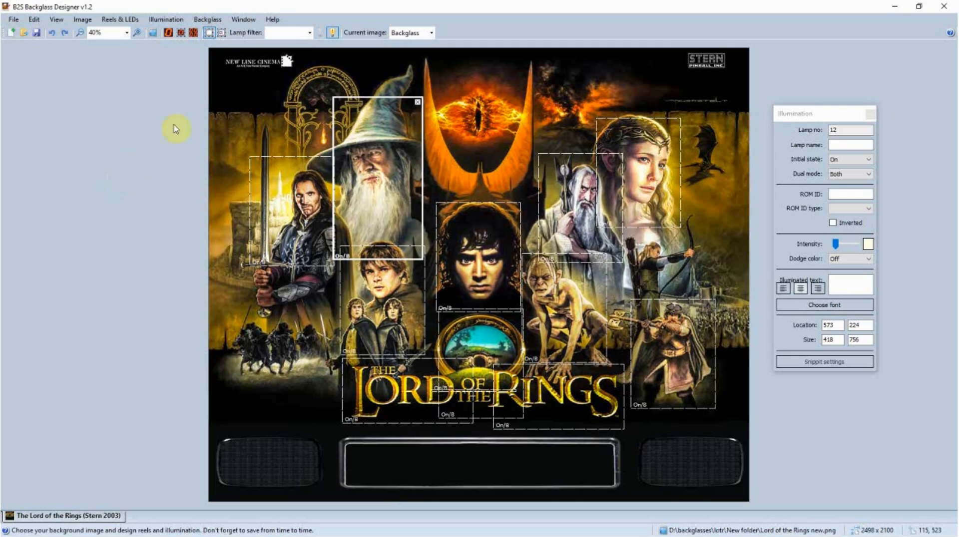
Run the backglass preview and test in VPinMAME with the lotr ROM, and stop and close it
{"action": "left_click", "coordinate": [212, 21]}
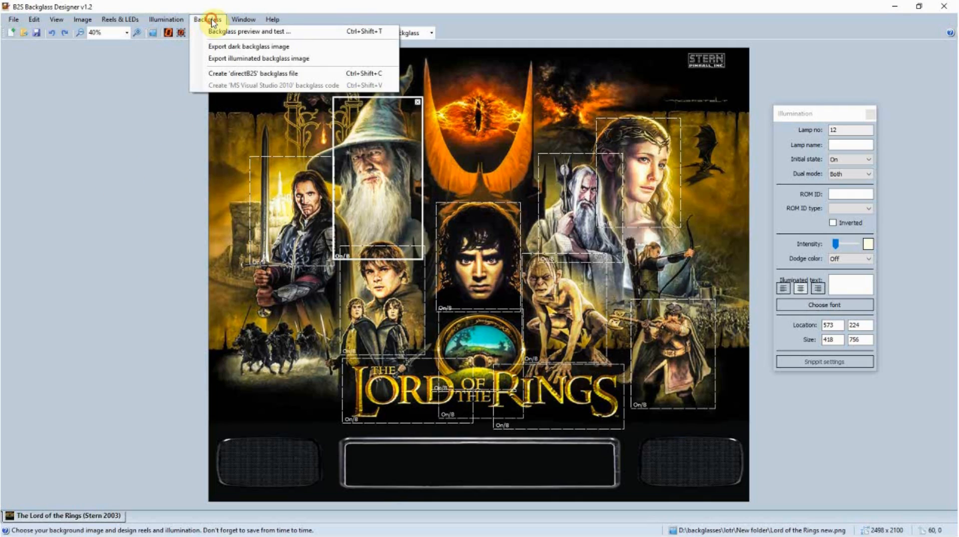
{"action": "left_click", "coordinate": [265, 32]}
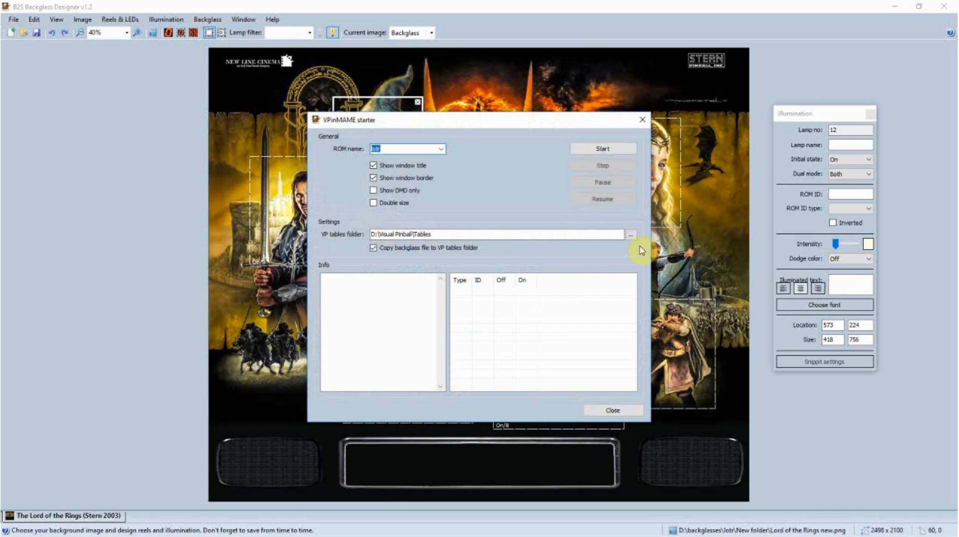
{"action": "left_click", "coordinate": [441, 148]}
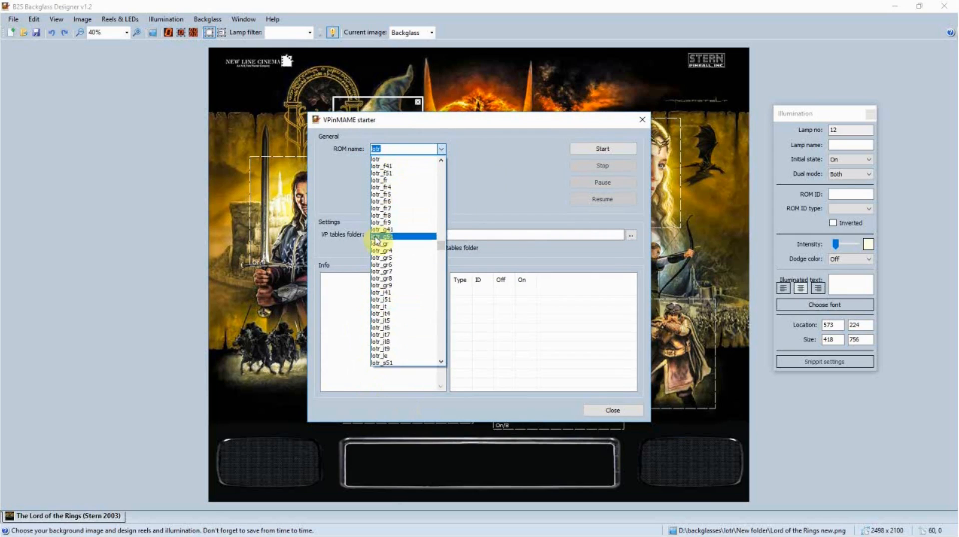
{"action": "left_click", "coordinate": [410, 148]}
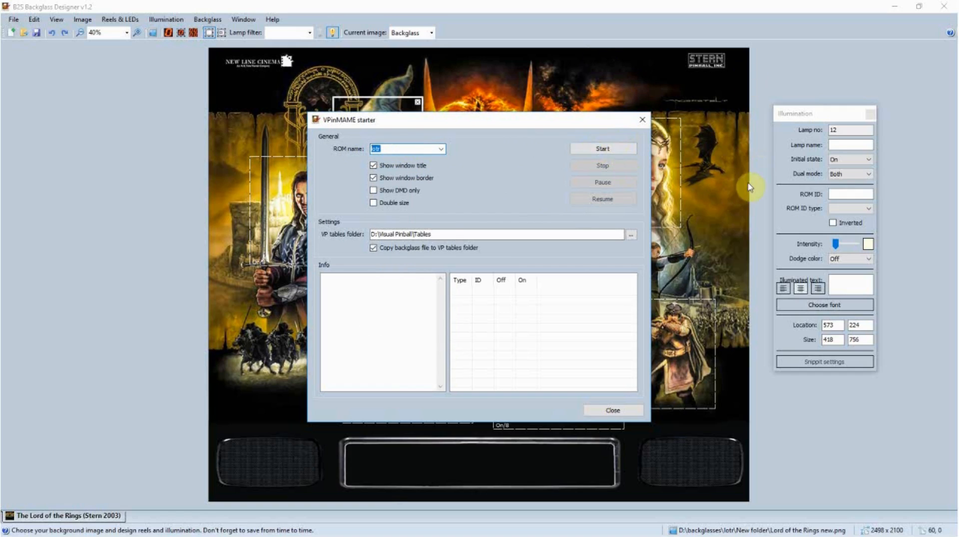
{"action": "left_click", "coordinate": [603, 149]}
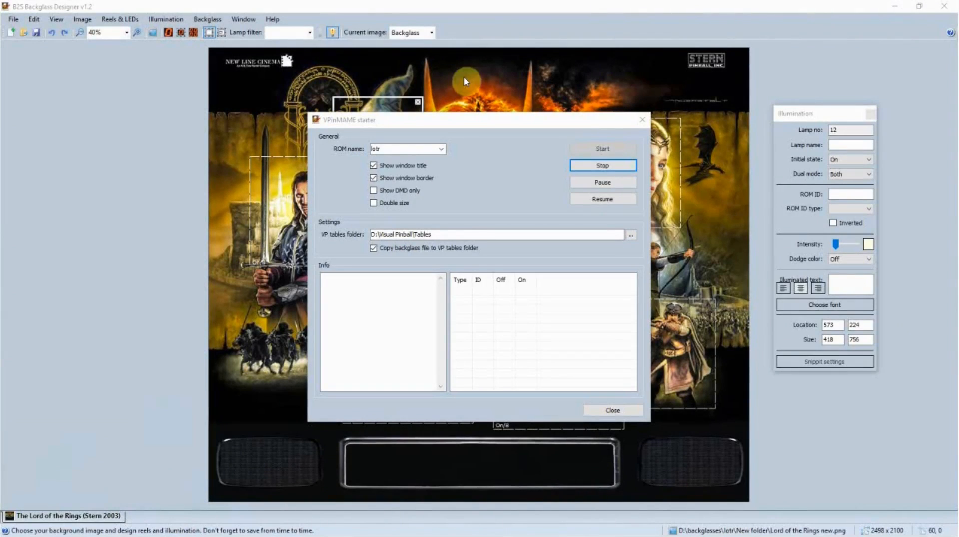
{"action": "left_click", "coordinate": [602, 166]}
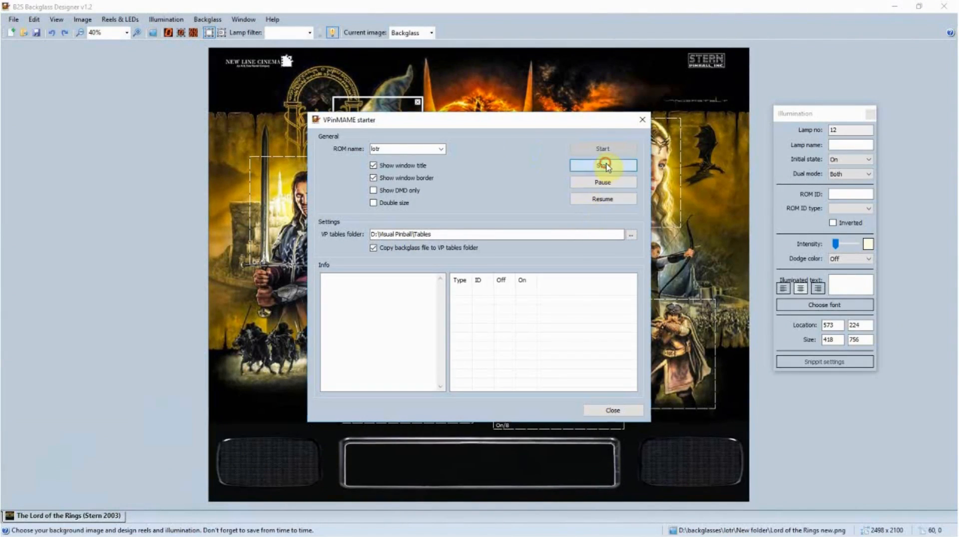
{"action": "left_click", "coordinate": [640, 118]}
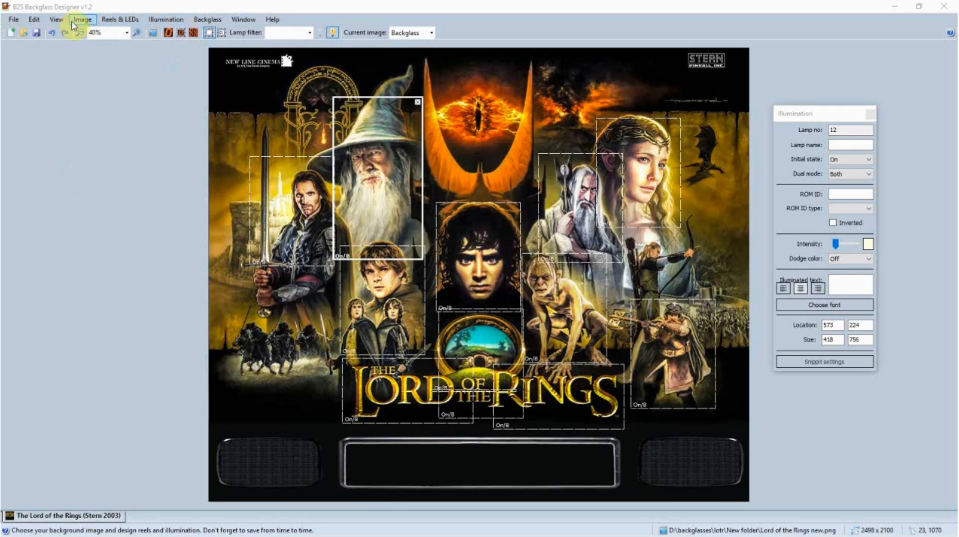
Add an illumination snippit from test.png in the lotr New folder, keeping the name test and locating it at 0, 0
{"action": "left_click", "coordinate": [170, 21]}
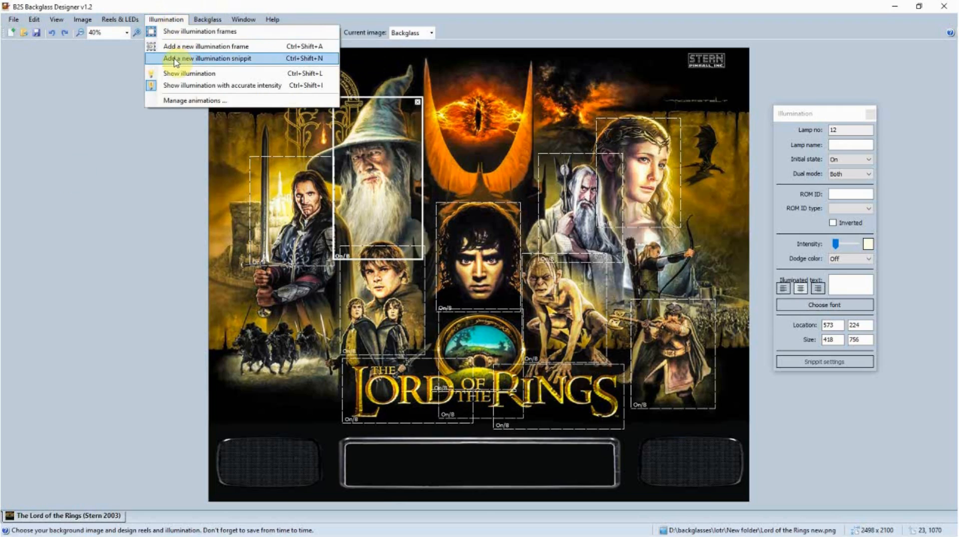
{"action": "left_click", "coordinate": [196, 59]}
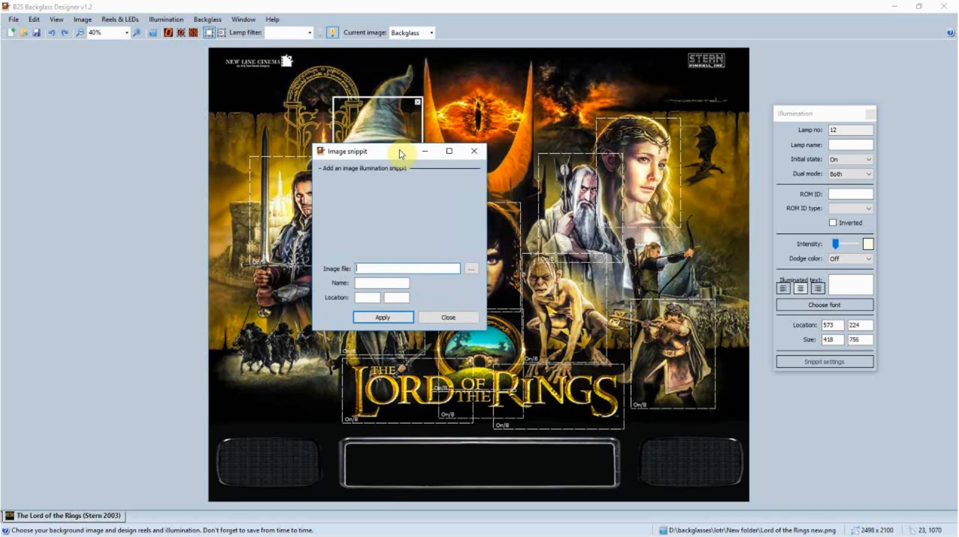
{"action": "left_click", "coordinate": [471, 268]}
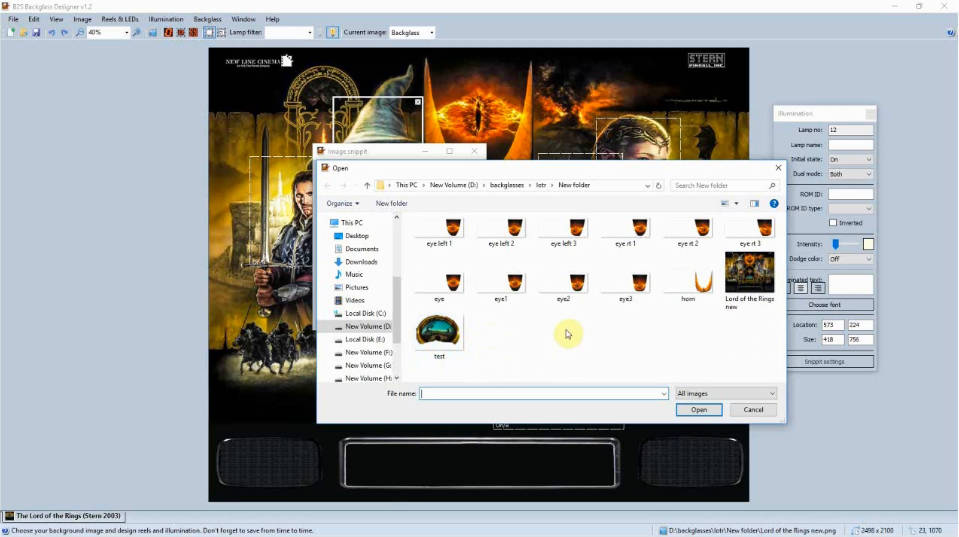
{"action": "double_click", "coordinate": [439, 334]}
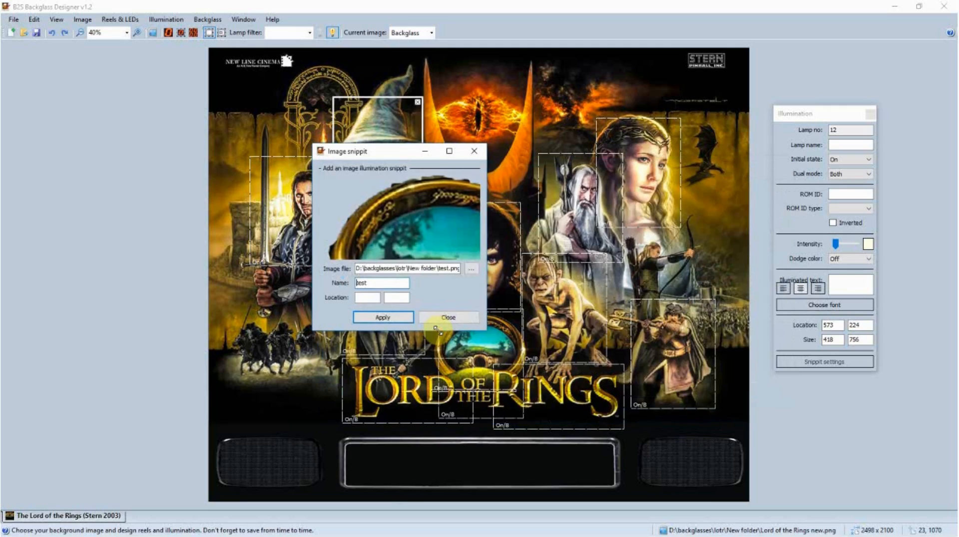
{"action": "left_click", "coordinate": [375, 297]}
{"action": "type", "text": "00"}
{"action": "left_click", "coordinate": [396, 298]}
{"action": "type", "text": "0"}
{"action": "left_click", "coordinate": [396, 317]}
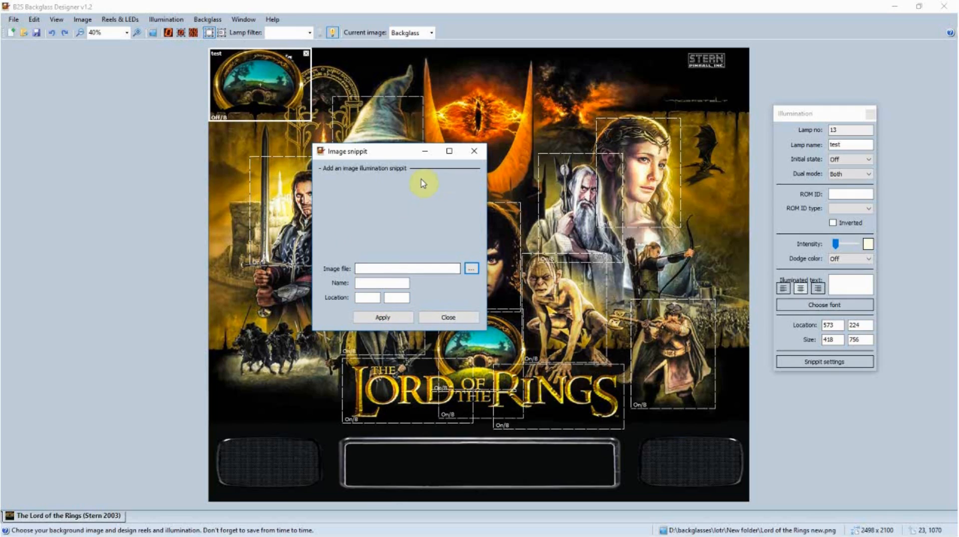
Close the image snippit dialog and move the test snippit beside the ring above the title, at about 1309, 1261
{"action": "left_click", "coordinate": [474, 151]}
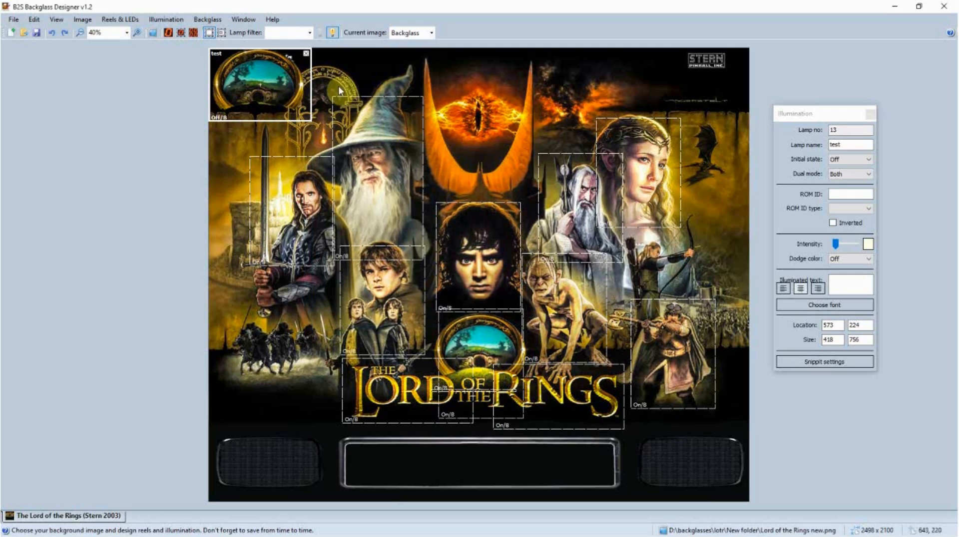
{"action": "left_click_drag", "start_coordinate": [253, 78], "coordinate": [270, 89]}
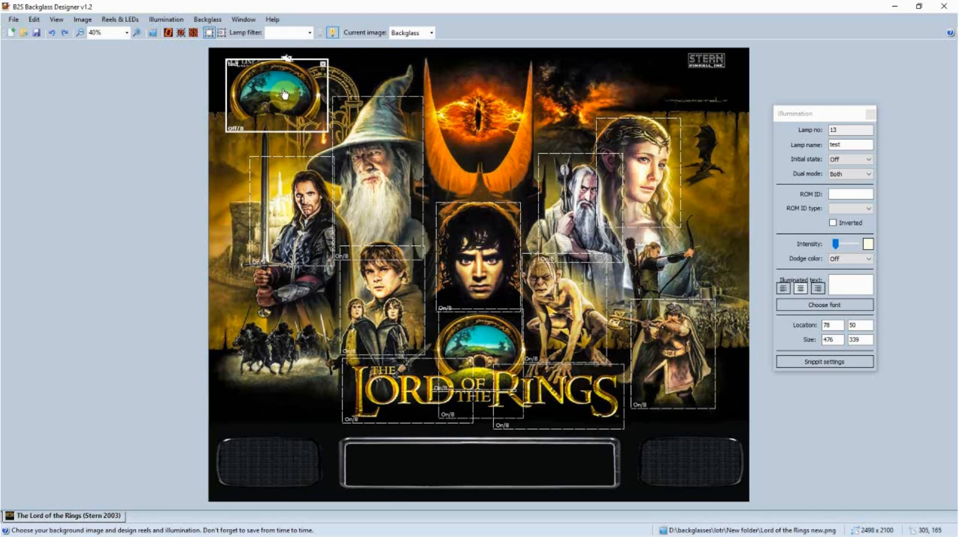
{"action": "left_click_drag", "start_coordinate": [283, 90], "coordinate": [554, 351]}
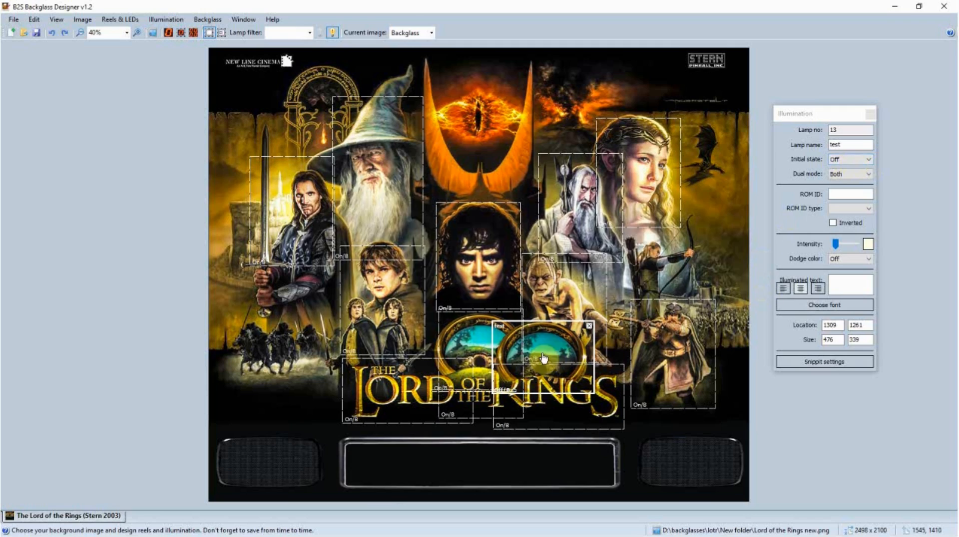
{"action": "left_click", "coordinate": [839, 193]}
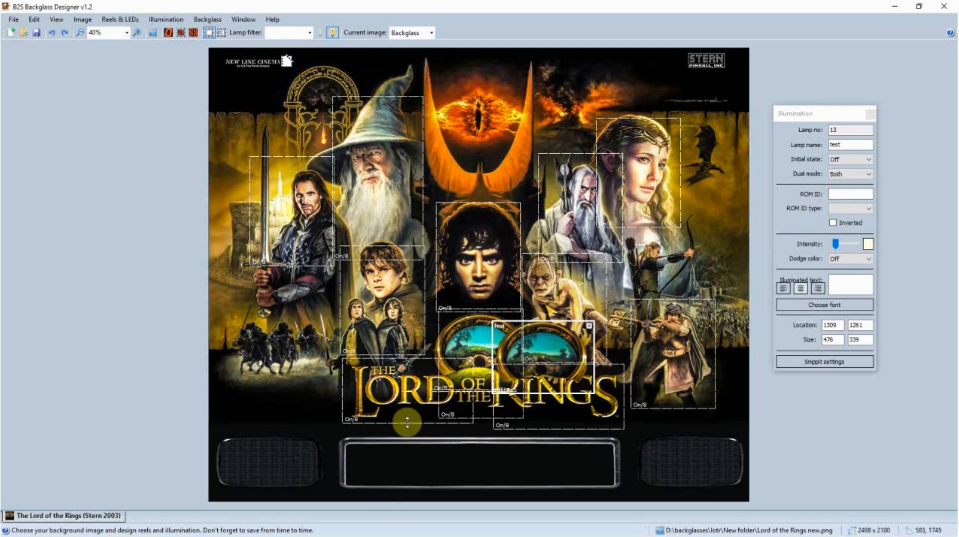
Place the test snippit over the matching ring artwork above the title, at about 1027, 1228, working at 90% zoom
{"action": "left_click", "coordinate": [80, 35]}
{"action": "left_click", "coordinate": [137, 33]}
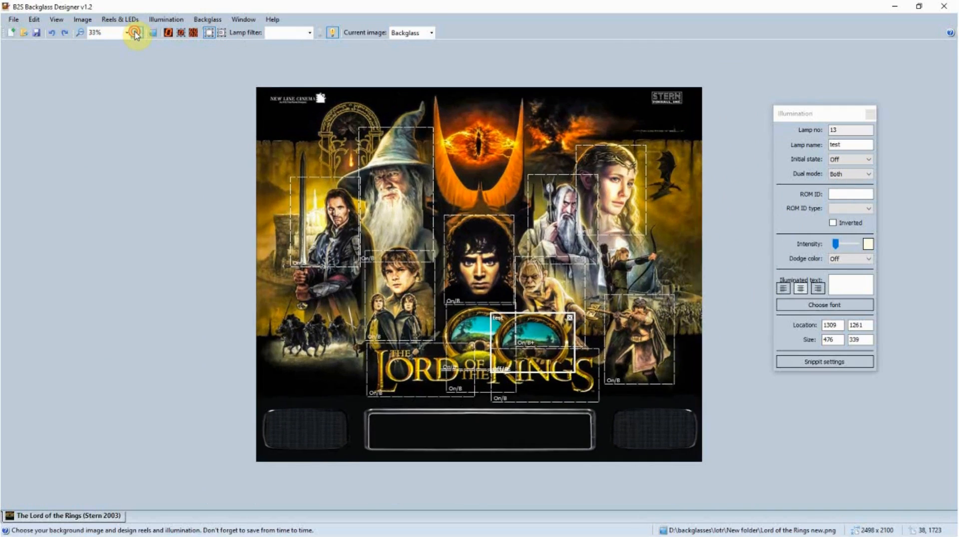
{"action": "left_click", "coordinate": [137, 33]}
{"action": "left_click", "coordinate": [136, 33]}
{"action": "left_click", "coordinate": [137, 33]}
{"action": "scroll", "coordinate": [310, 218], "scroll_direction": "down", "scroll_amount": 5}
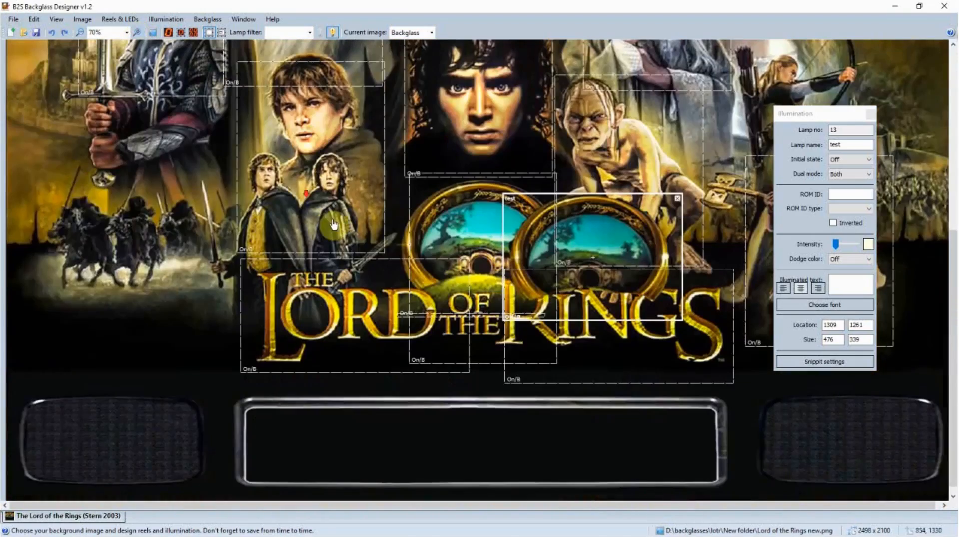
{"action": "left_click", "coordinate": [136, 33]}
{"action": "left_click", "coordinate": [136, 33]}
{"action": "scroll", "coordinate": [590, 266], "scroll_direction": "down", "scroll_amount": 2}
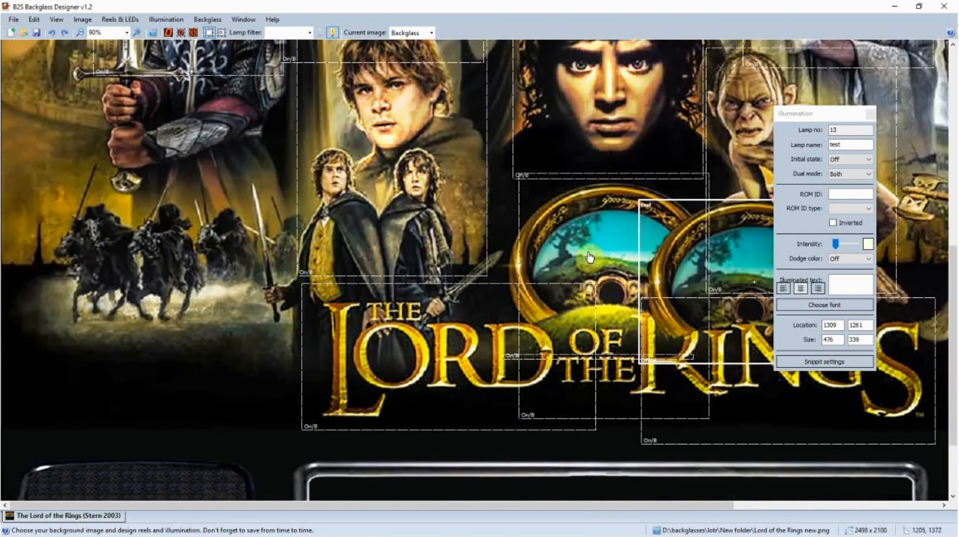
{"action": "left_click_drag", "start_coordinate": [829, 114], "coordinate": [907, 118]}
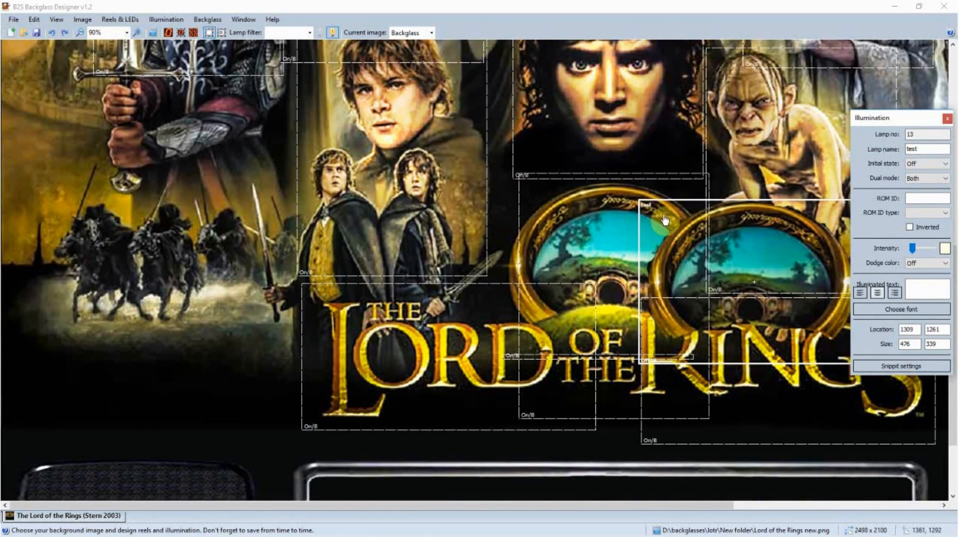
{"action": "left_click_drag", "start_coordinate": [663, 226], "coordinate": [580, 223]}
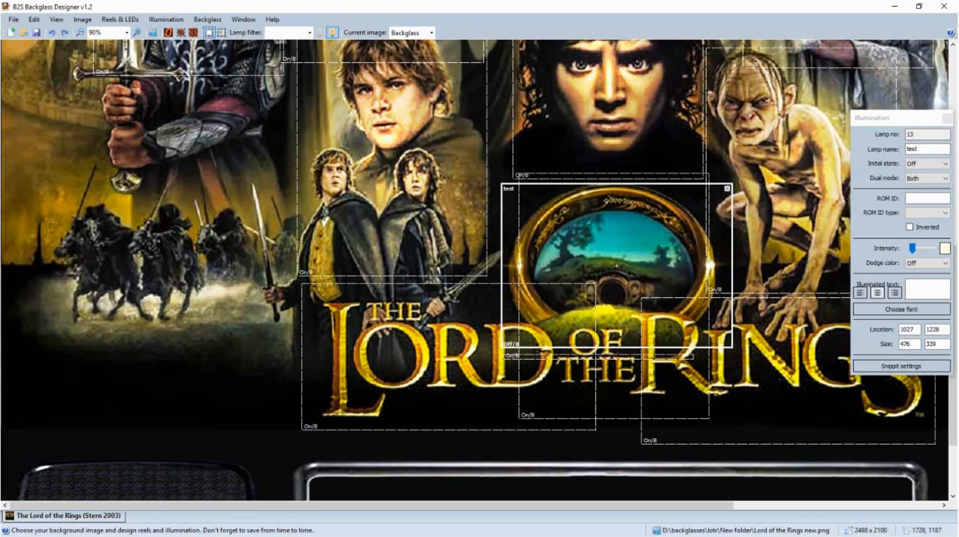
Turn off the illumination display so the unlit background artwork shows around the test snippit
{"action": "scroll", "coordinate": [669, 139], "scroll_direction": "down", "scroll_amount": 2}
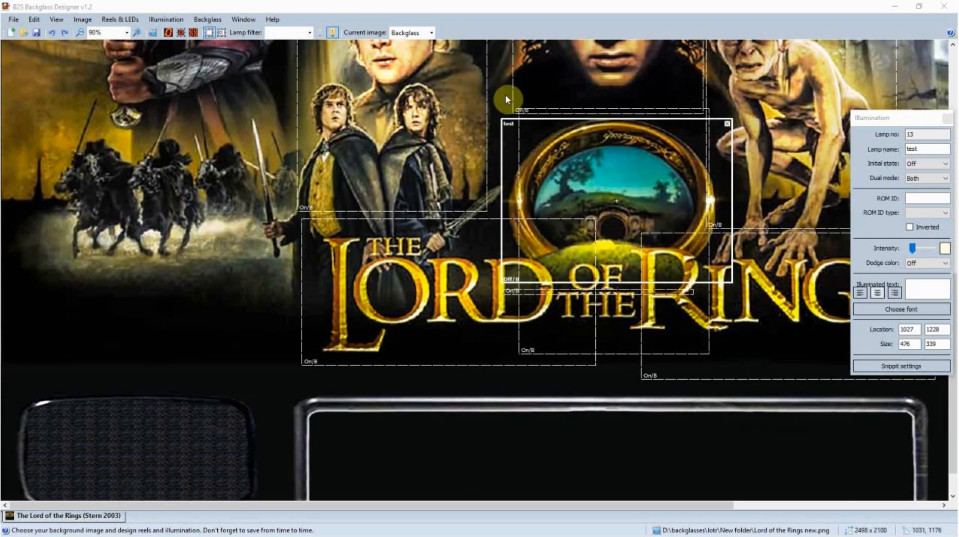
{"action": "left_click", "coordinate": [334, 33]}
{"action": "left_click", "coordinate": [334, 33]}
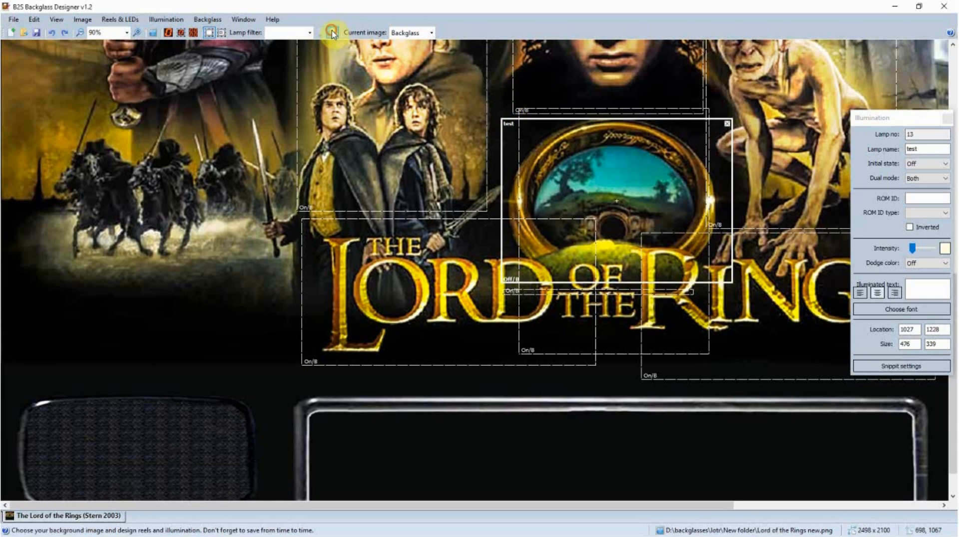
{"action": "left_click", "coordinate": [334, 36]}
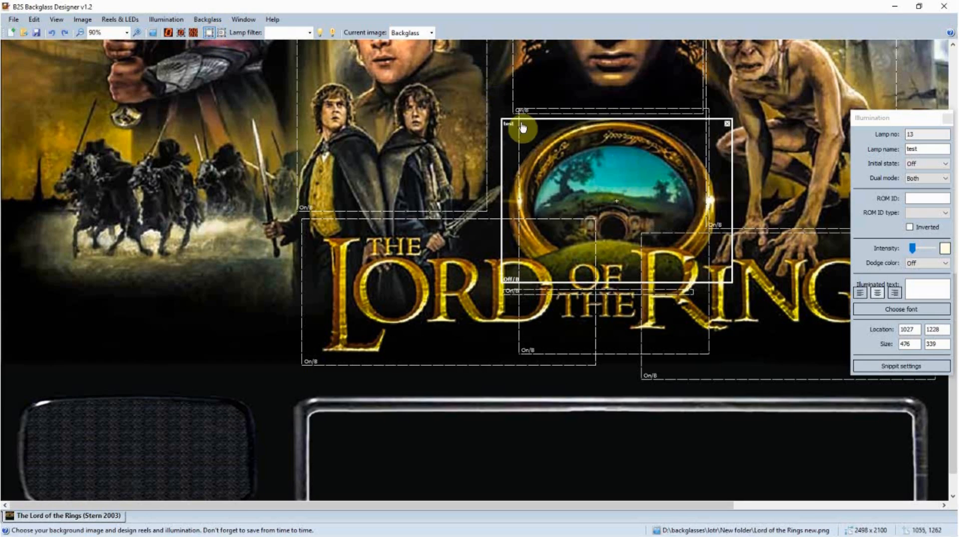
Toggle the illumination frames repeatedly to compare the test snippit's alignment with the ring in the background
{"action": "left_click", "coordinate": [209, 34]}
{"action": "left_click", "coordinate": [210, 34]}
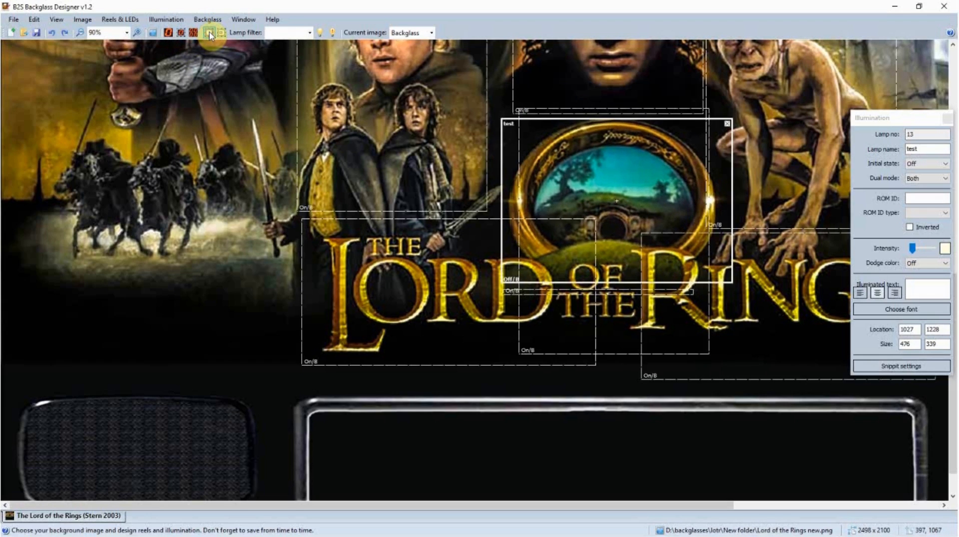
{"action": "left_click", "coordinate": [210, 34]}
{"action": "left_click", "coordinate": [209, 34]}
{"action": "left_click", "coordinate": [209, 34]}
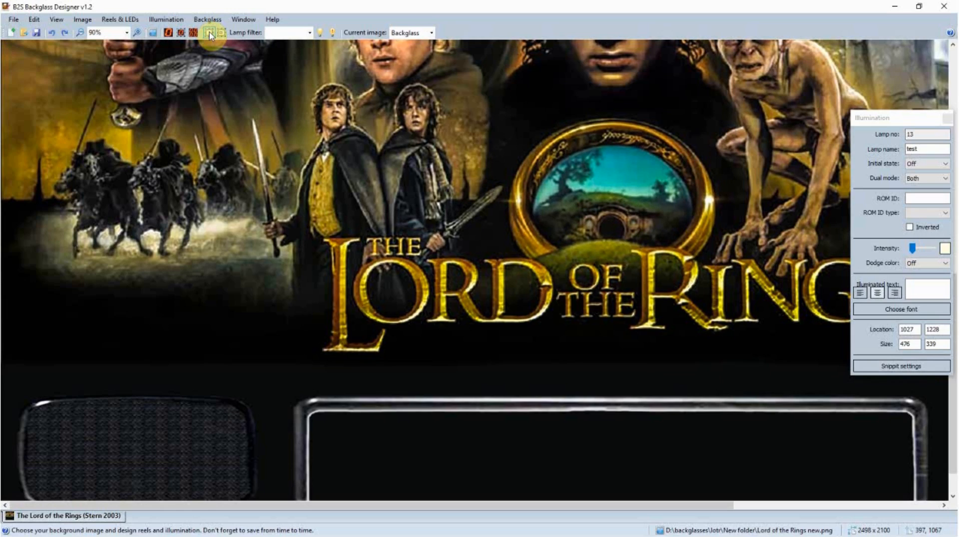
{"action": "left_click", "coordinate": [210, 34]}
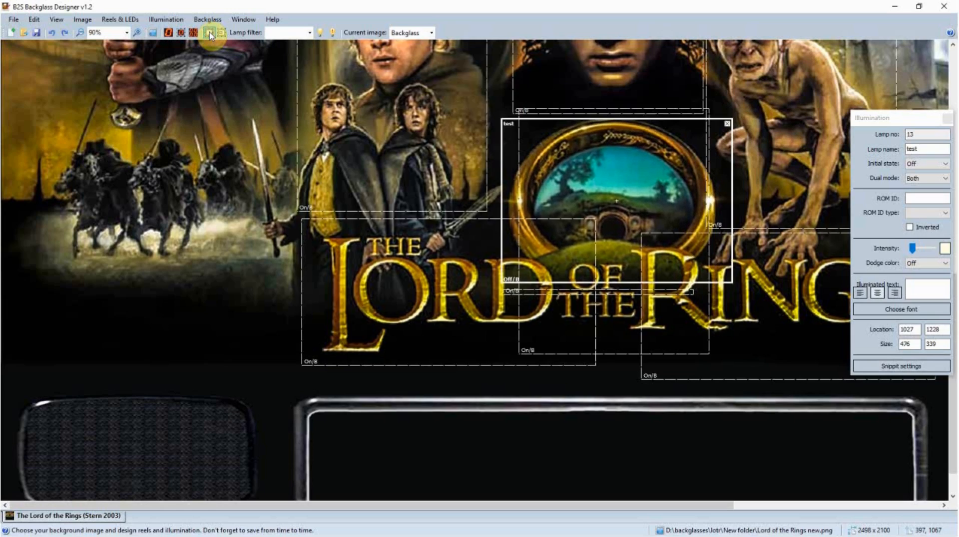
{"action": "left_click", "coordinate": [210, 34]}
Nudge the test snippit to 1030, 1230 and compare it with the background ring by toggling the illumination frames
{"action": "left_click", "coordinate": [209, 33]}
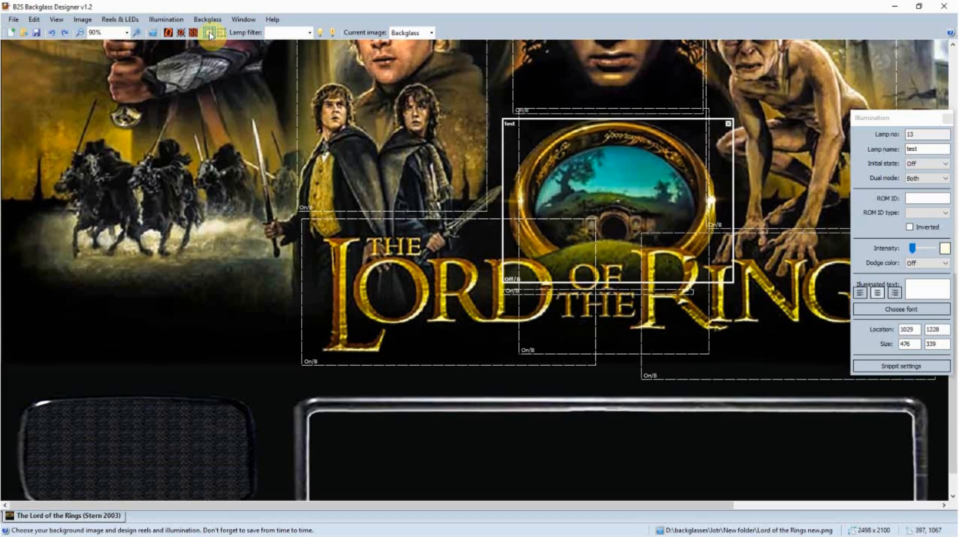
{"action": "key", "text": "Right"}
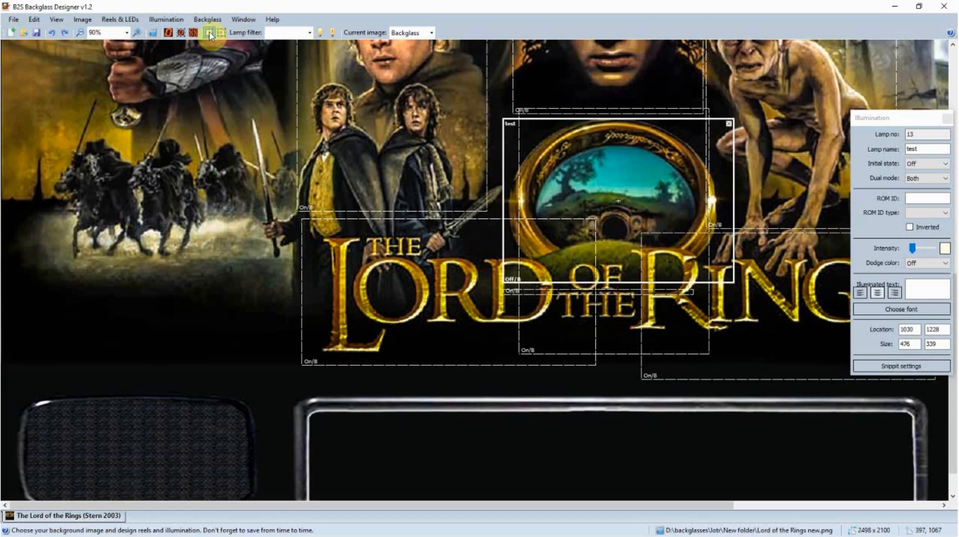
{"action": "key", "text": "Down"}
{"action": "key", "text": "Down"}
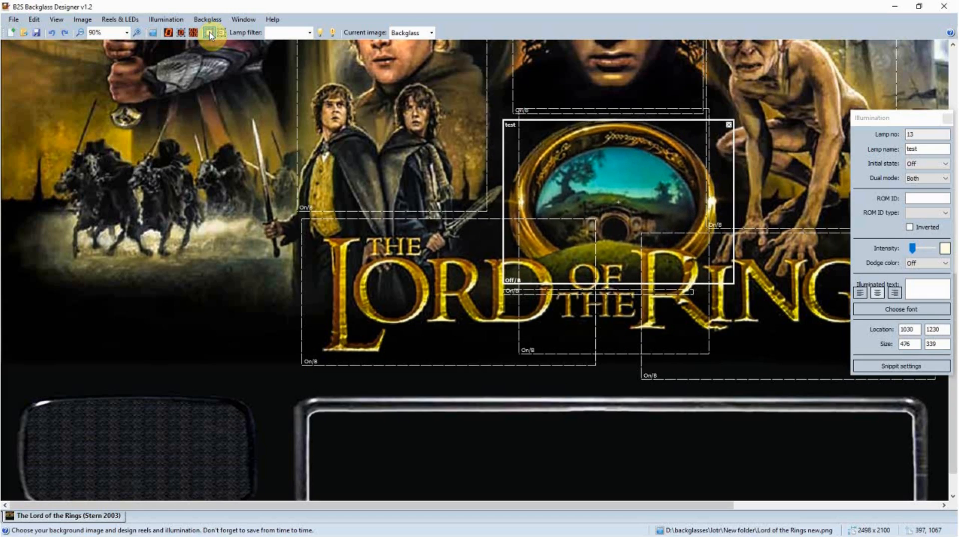
{"action": "left_click", "coordinate": [209, 33]}
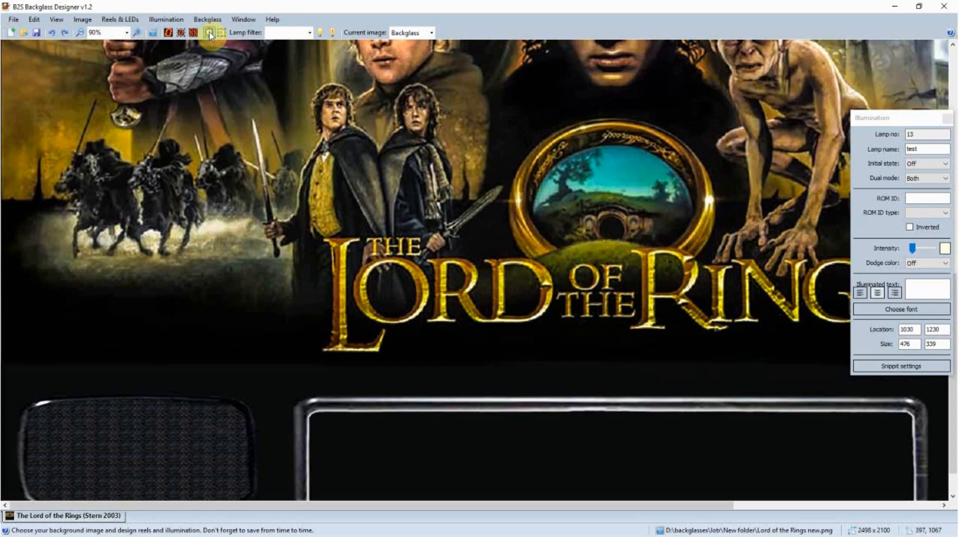
{"action": "left_click", "coordinate": [209, 33]}
{"action": "left_click", "coordinate": [209, 33]}
{"action": "left_click", "coordinate": [209, 33]}
{"action": "left_click", "coordinate": [209, 33]}
{"action": "left_click", "coordinate": [209, 33]}
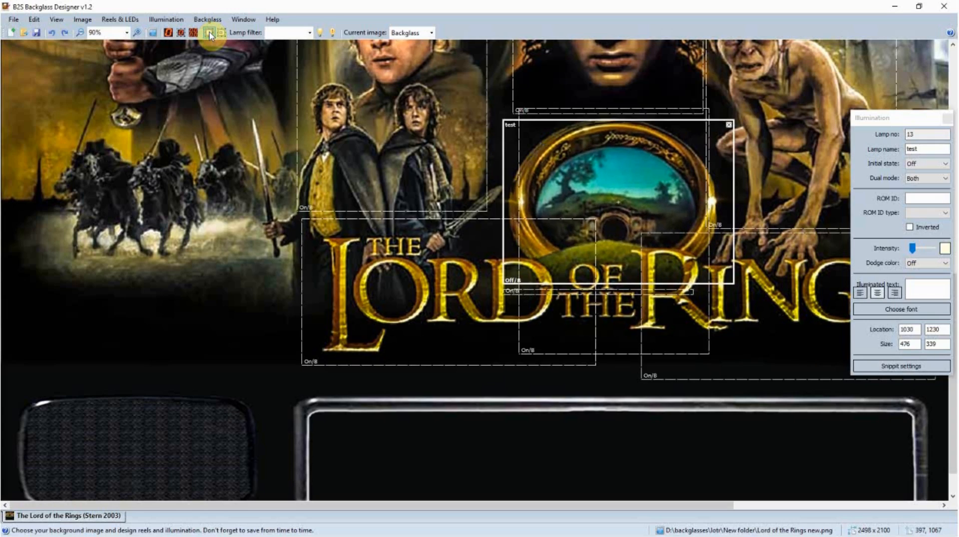
{"action": "left_click", "coordinate": [208, 33]}
{"action": "left_click", "coordinate": [209, 33]}
Nudge the test snippit up and left to 1027, 1227 and toggle the illumination frames to check its alignment
{"action": "key", "text": "Up"}
{"action": "key", "text": "Up"}
{"action": "key", "text": "Up"}
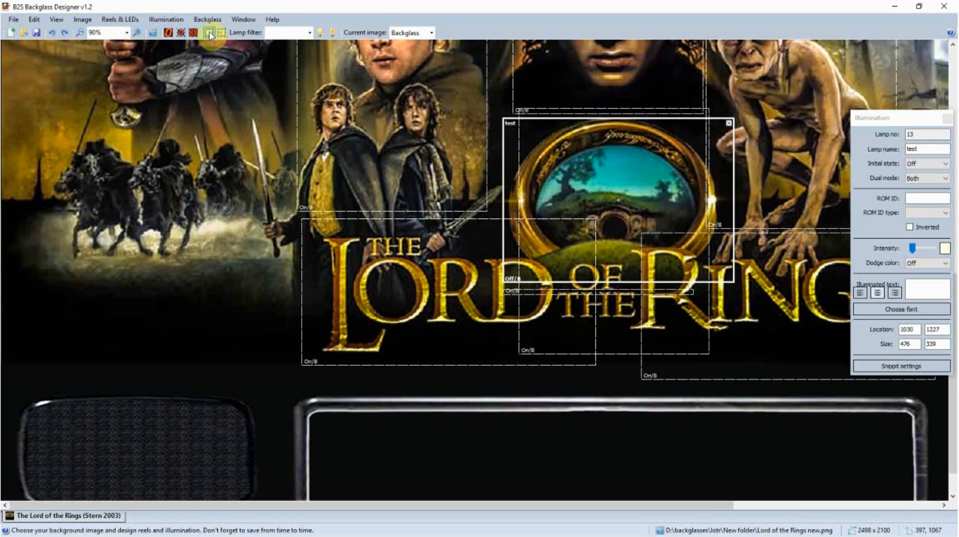
{"action": "key", "text": "Left"}
{"action": "key", "text": "Left"}
{"action": "key", "text": "Left"}
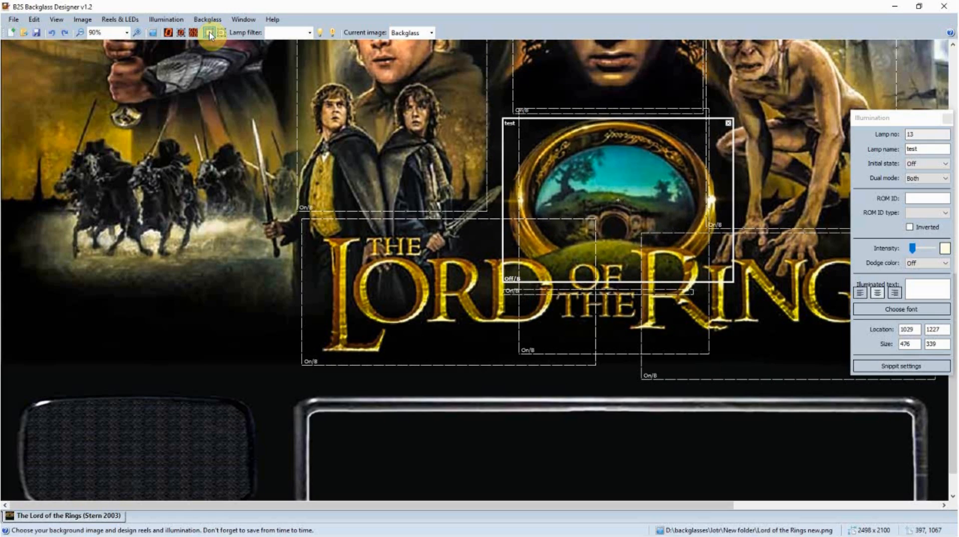
{"action": "left_click", "coordinate": [209, 33]}
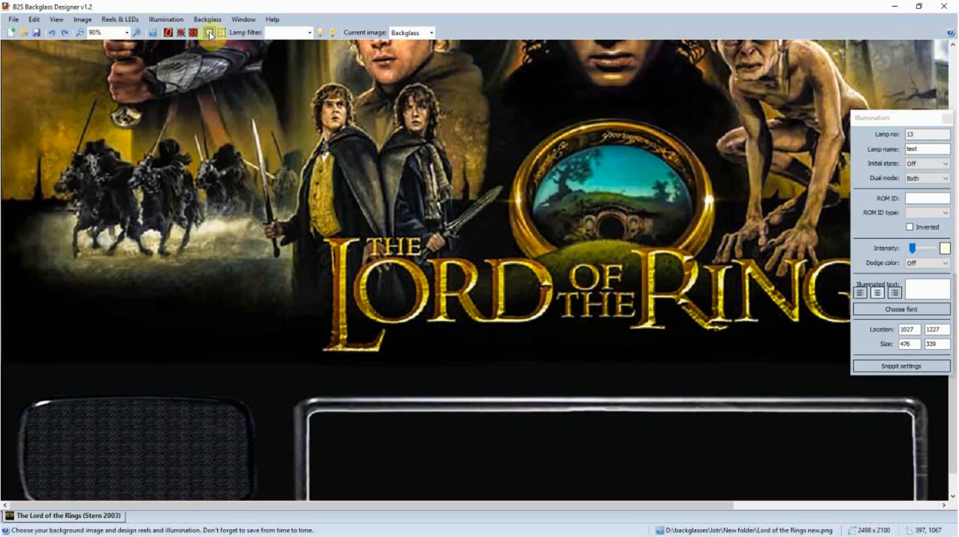
{"action": "left_click", "coordinate": [208, 33]}
{"action": "left_click", "coordinate": [209, 33]}
{"action": "left_click", "coordinate": [209, 33]}
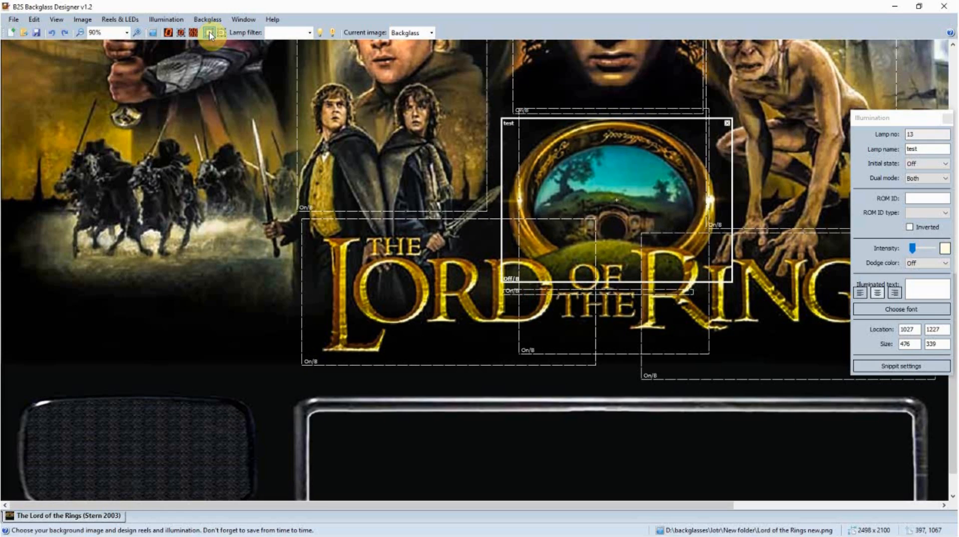
Shift the test snippit to 1026, 1226, toggling the illumination frames to compare it with the ring artwork
{"action": "left_click", "coordinate": [208, 33]}
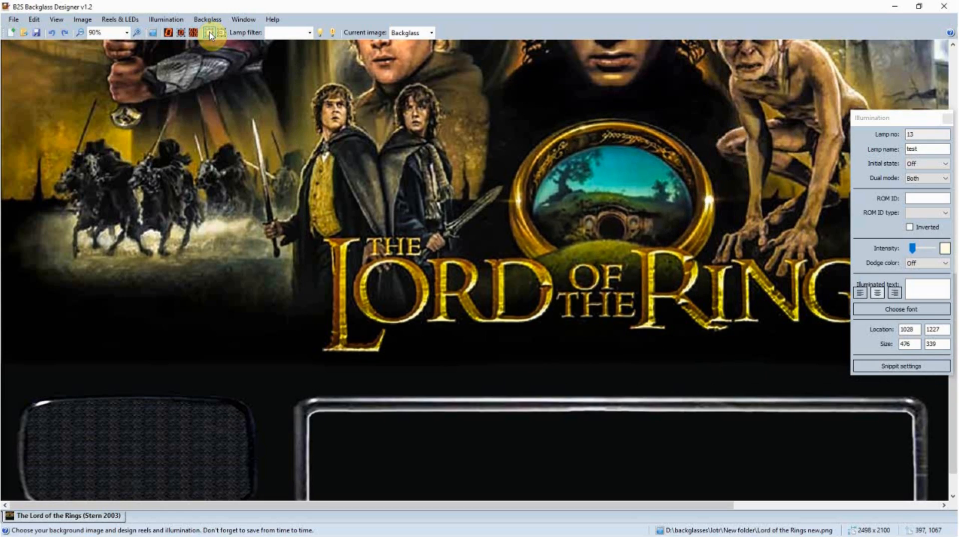
{"action": "left_click", "coordinate": [209, 33]}
{"action": "left_click", "coordinate": [208, 33]}
{"action": "left_click", "coordinate": [209, 33]}
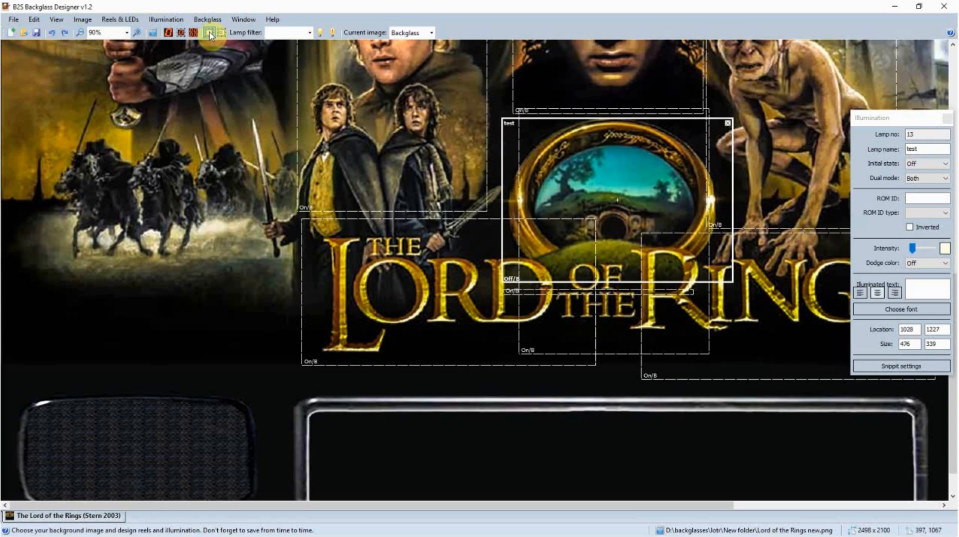
{"action": "key", "text": "Left"}
{"action": "key", "text": "Left"}
{"action": "left_click", "coordinate": [208, 33]}
{"action": "left_click", "coordinate": [209, 33]}
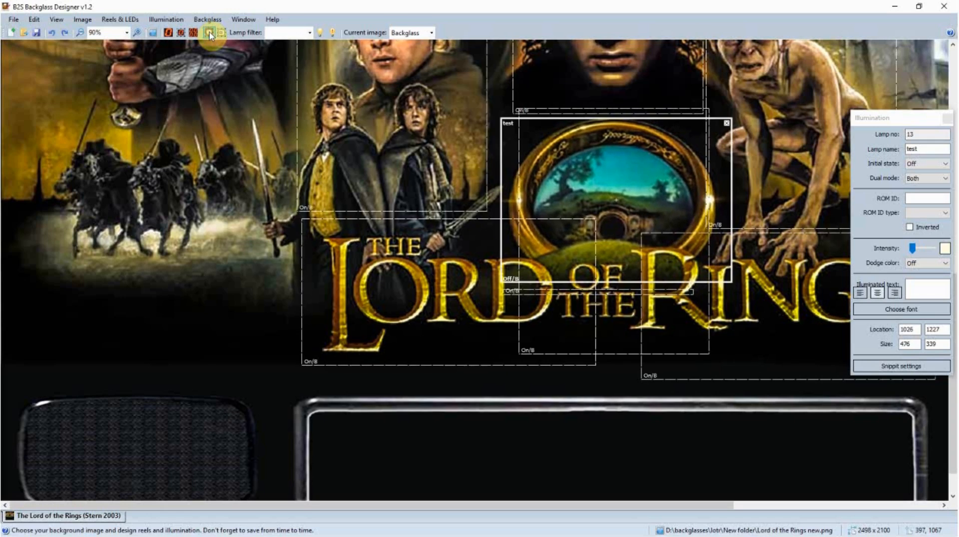
{"action": "key", "text": "Up"}
{"action": "left_click", "coordinate": [208, 33]}
{"action": "left_click", "coordinate": [208, 33]}
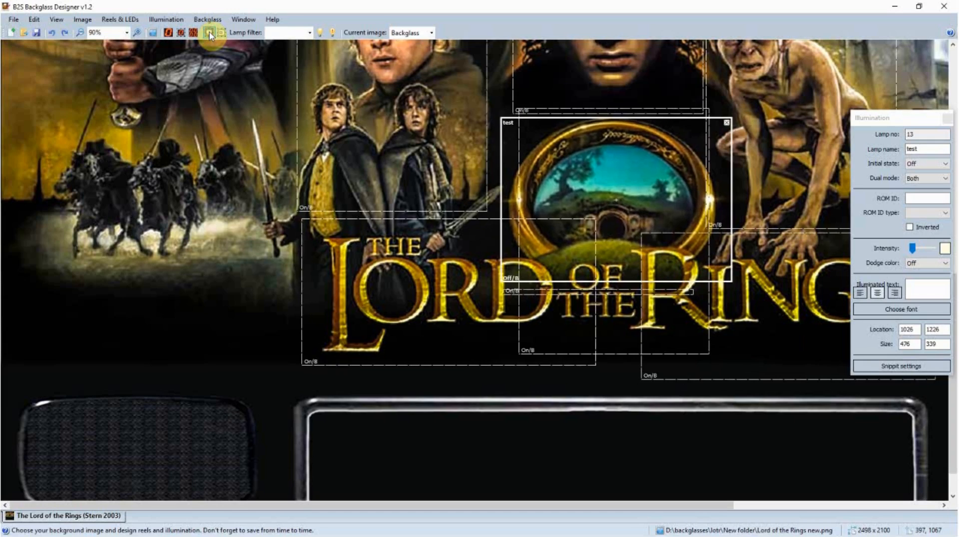
Shift the test snippit to 1027, 1228 and check its alignment by repeatedly hiding and showing the illumination frames
{"action": "key", "text": "Right"}
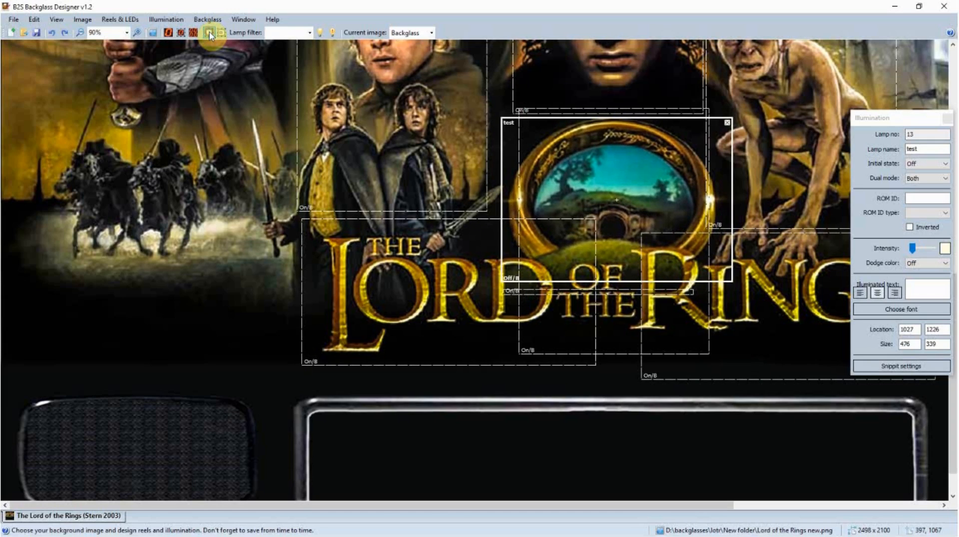
{"action": "left_click", "coordinate": [209, 33]}
{"action": "left_click", "coordinate": [208, 33]}
{"action": "left_click", "coordinate": [209, 33]}
{"action": "left_click", "coordinate": [209, 32]}
{"action": "left_click", "coordinate": [208, 32]}
{"action": "left_click", "coordinate": [208, 33]}
{"action": "left_click", "coordinate": [209, 33]}
{"action": "left_click", "coordinate": [209, 33]}
{"action": "left_click", "coordinate": [209, 33]}
{"action": "left_click", "coordinate": [209, 33]}
{"action": "left_click", "coordinate": [208, 33]}
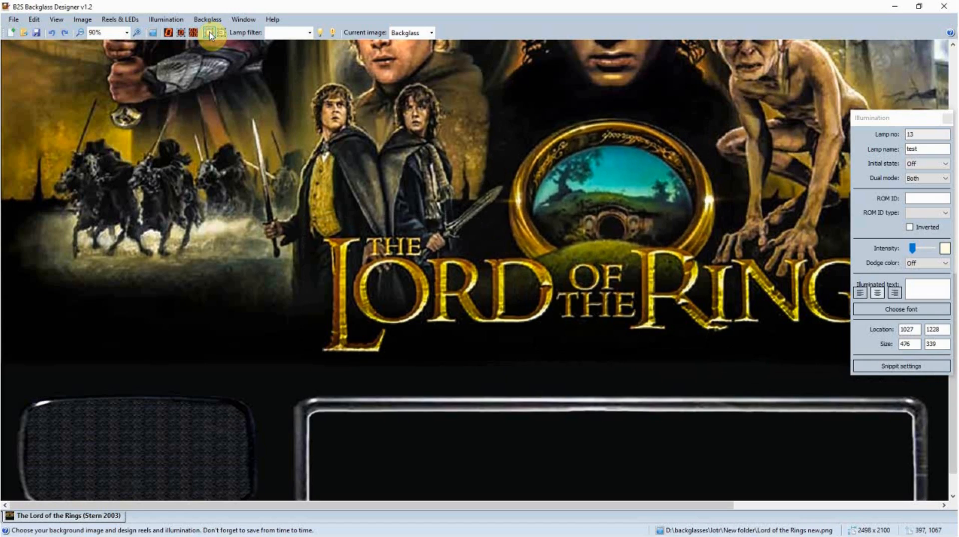
{"action": "left_click", "coordinate": [208, 33]}
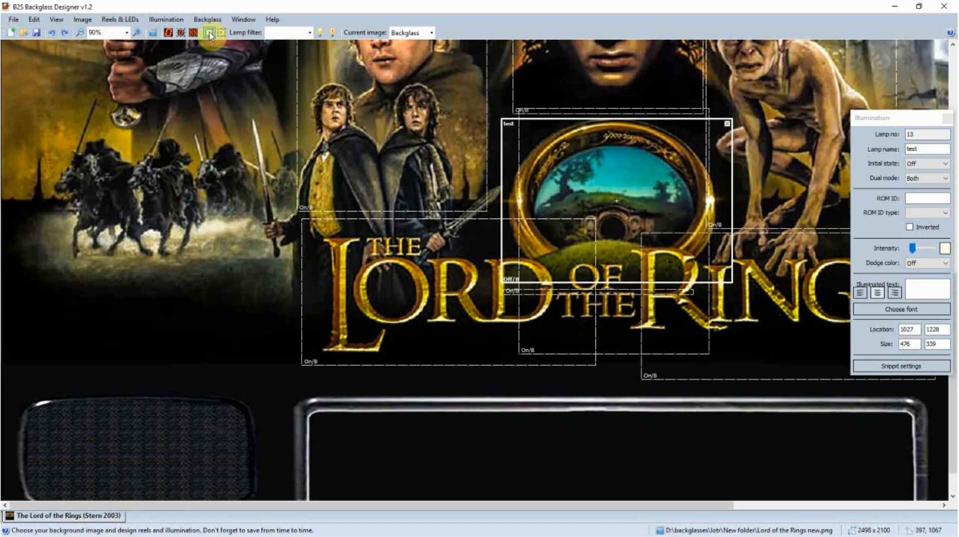
Nudge the test snippit left to 1025, 1228, toggling the illumination frames to check the fit
{"action": "key", "text": "Left"}
{"action": "left_click", "coordinate": [209, 33]}
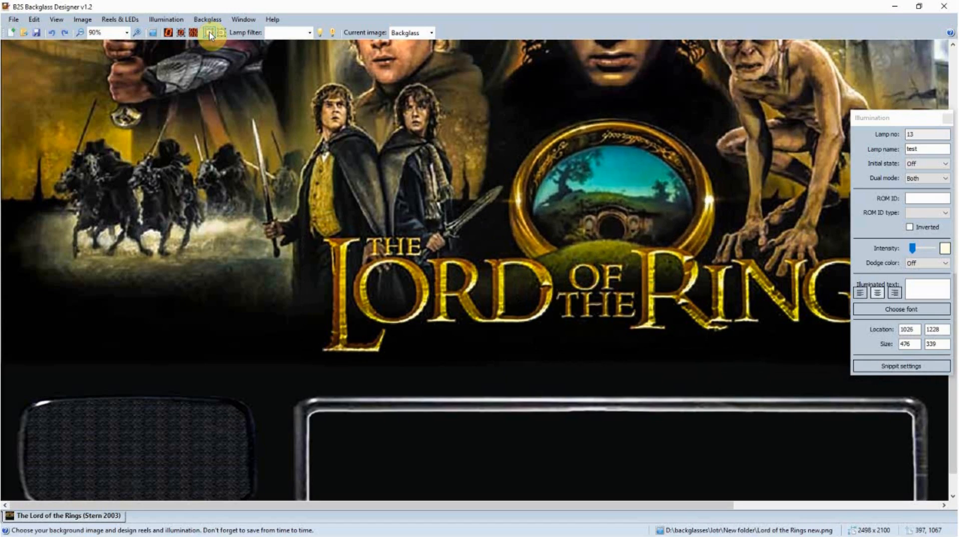
{"action": "left_click", "coordinate": [209, 33]}
{"action": "key", "text": "Left"}
{"action": "left_click", "coordinate": [209, 33]}
{"action": "left_click", "coordinate": [209, 33]}
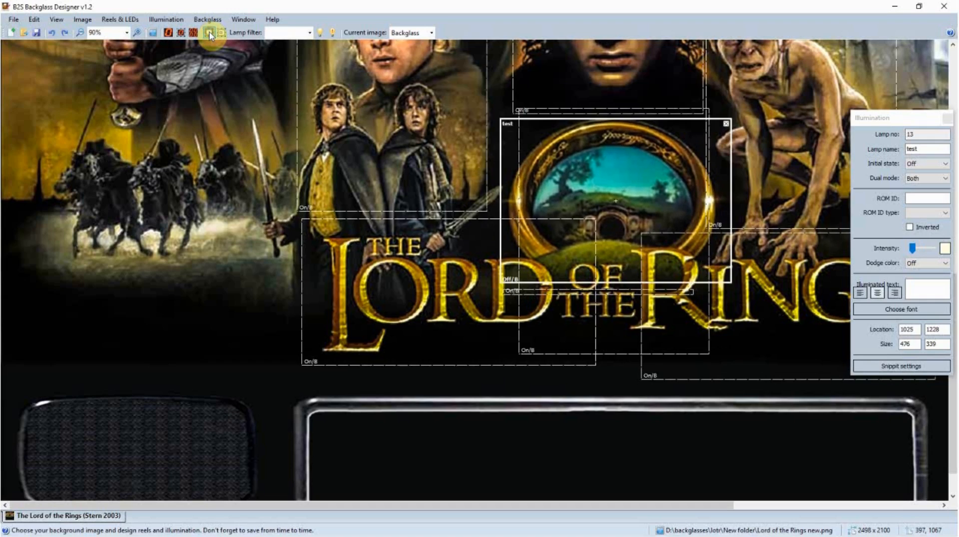
Nudge the test snippit down to 1025, 1229 and compare it with the background ring by toggling the illumination frames
{"action": "left_click", "coordinate": [208, 33]}
{"action": "left_click", "coordinate": [209, 33]}
{"action": "left_click", "coordinate": [209, 33]}
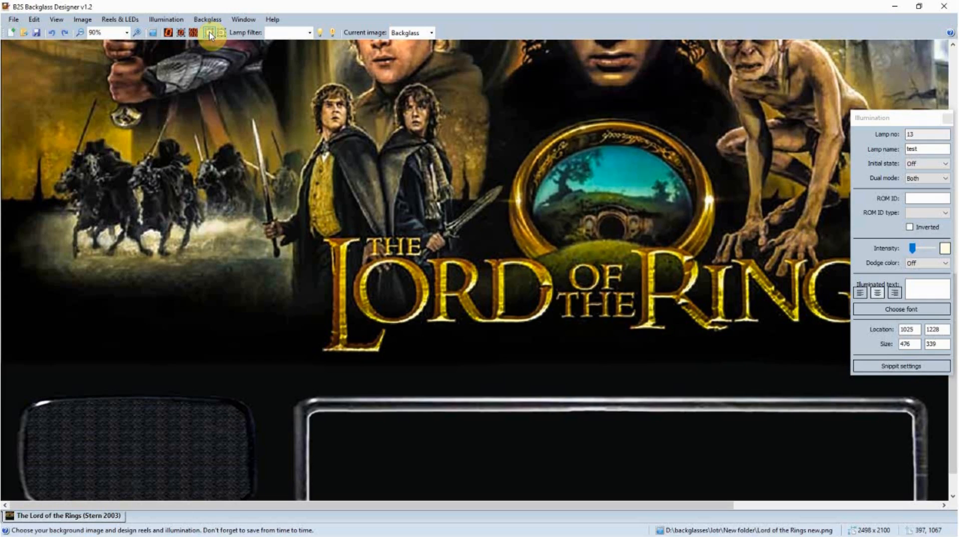
{"action": "left_click", "coordinate": [209, 33]}
{"action": "key", "text": "Down"}
{"action": "left_click", "coordinate": [209, 33]}
{"action": "left_click", "coordinate": [208, 33]}
{"action": "left_click", "coordinate": [208, 33]}
{"action": "left_click", "coordinate": [209, 33]}
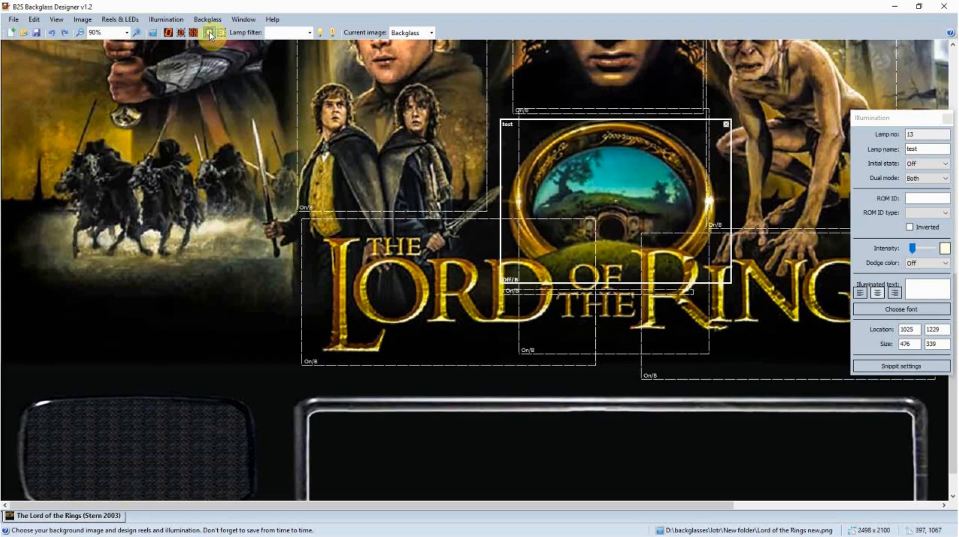
Nudge the test snippit up to 1025, 1228 and recheck its fit over the ring by toggling the illumination frames
{"action": "key", "text": "Up"}
{"action": "left_click", "coordinate": [209, 33]}
{"action": "left_click", "coordinate": [209, 33]}
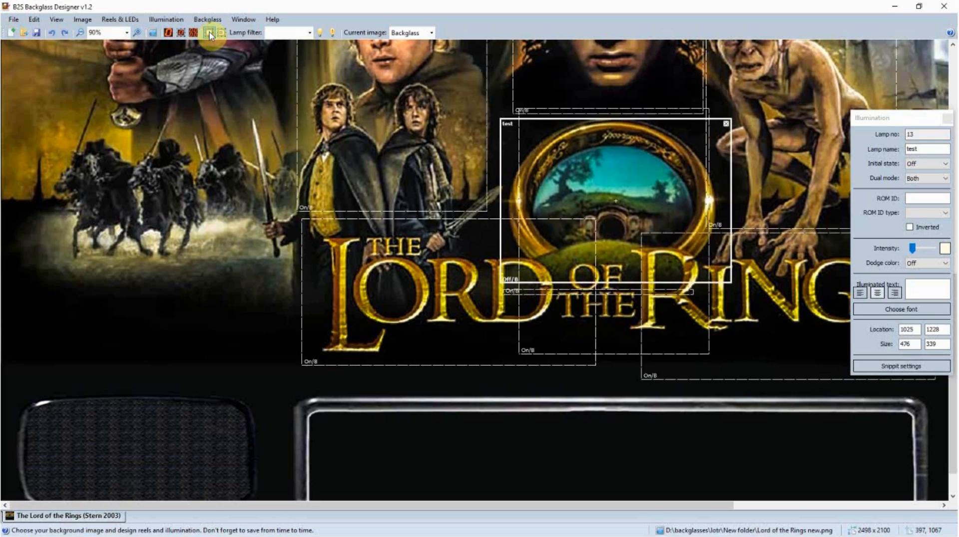
{"action": "left_click", "coordinate": [208, 33]}
{"action": "left_click", "coordinate": [210, 34]}
{"action": "left_click", "coordinate": [209, 34]}
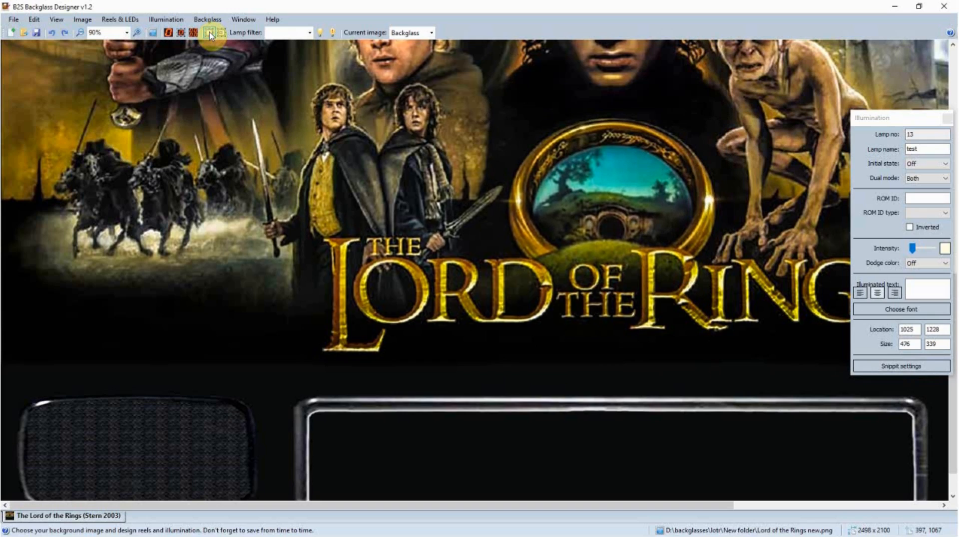
{"action": "left_click", "coordinate": [210, 33]}
{"action": "left_click", "coordinate": [210, 33]}
{"action": "left_click", "coordinate": [209, 33]}
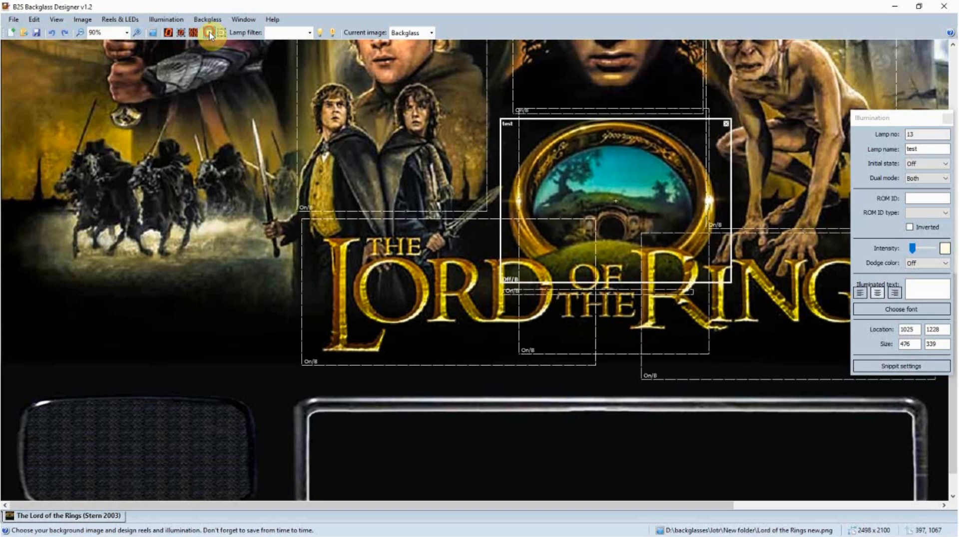
{"action": "left_click", "coordinate": [210, 33]}
{"action": "left_click", "coordinate": [210, 33]}
{"action": "left_click", "coordinate": [209, 33]}
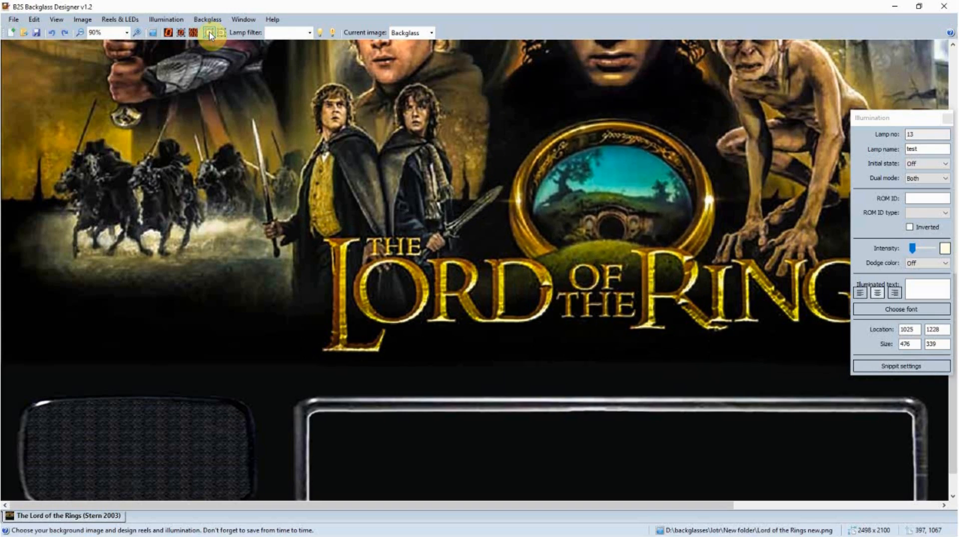
{"action": "left_click", "coordinate": [209, 33]}
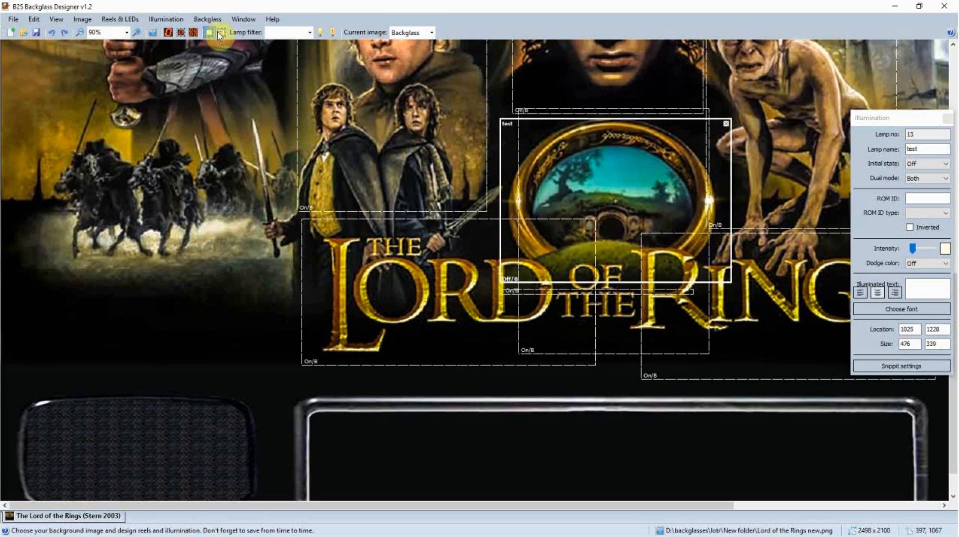
Move the test snippit off the ring to 1116, 1169 and delete it from the backglass
{"action": "left_click_drag", "start_coordinate": [717, 171], "coordinate": [759, 145]}
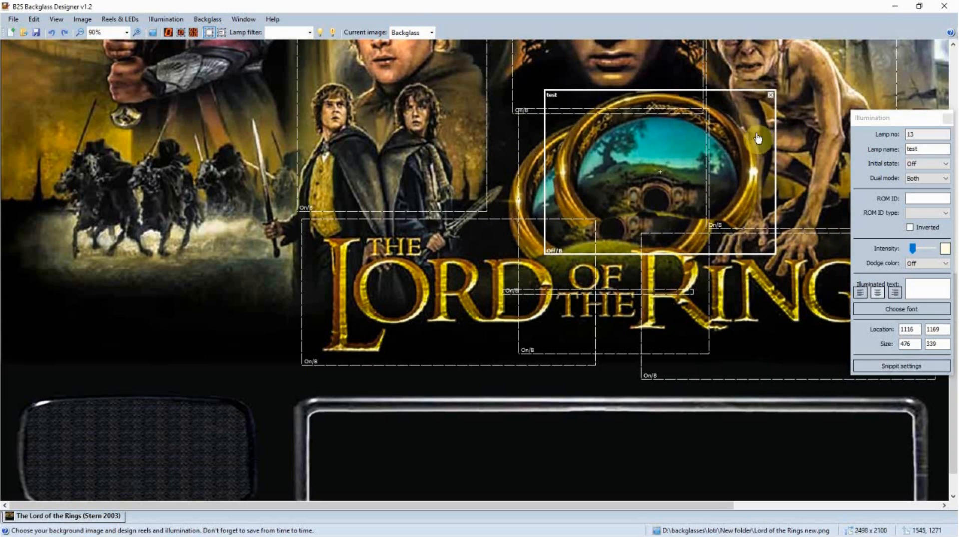
{"action": "left_click", "coordinate": [770, 97]}
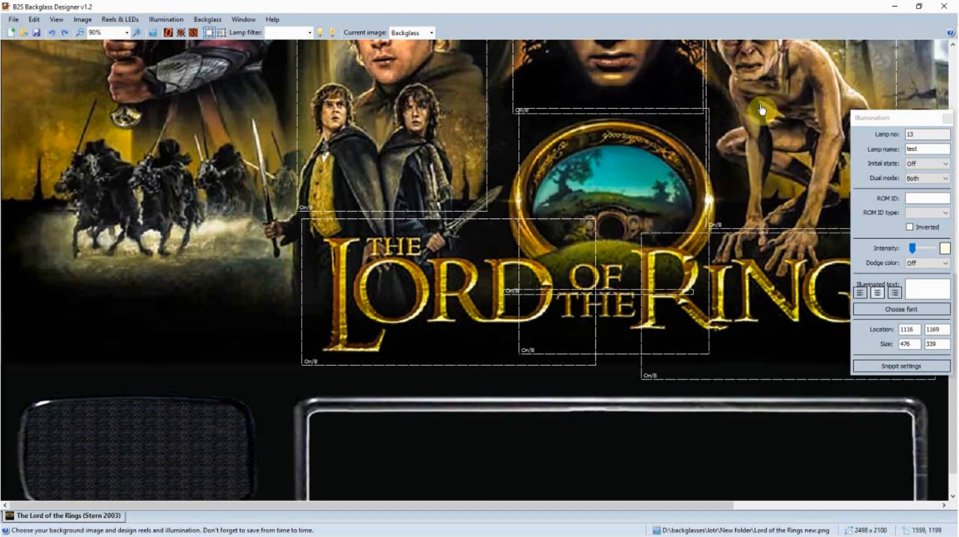
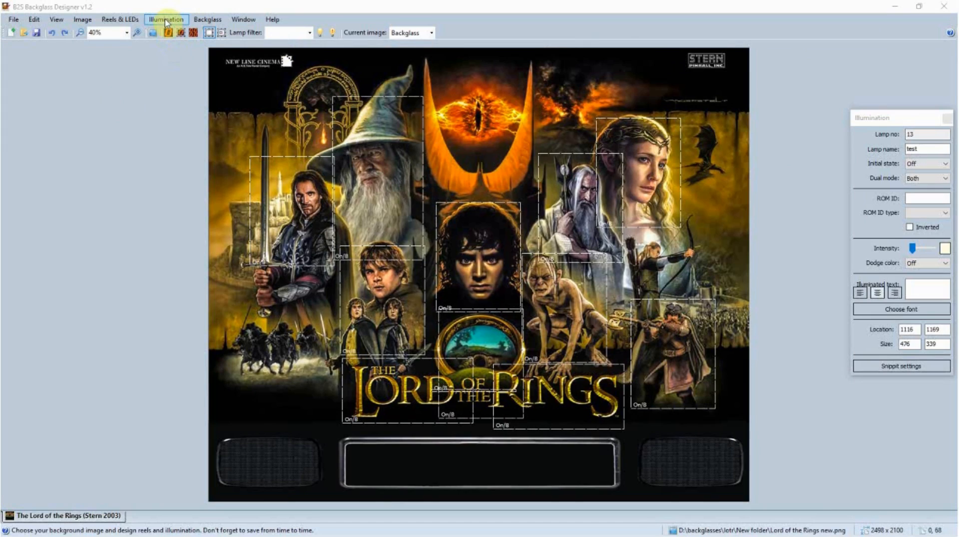
Start adding a new illumination snippit and browse for its image files
{"action": "left_click", "coordinate": [166, 23]}
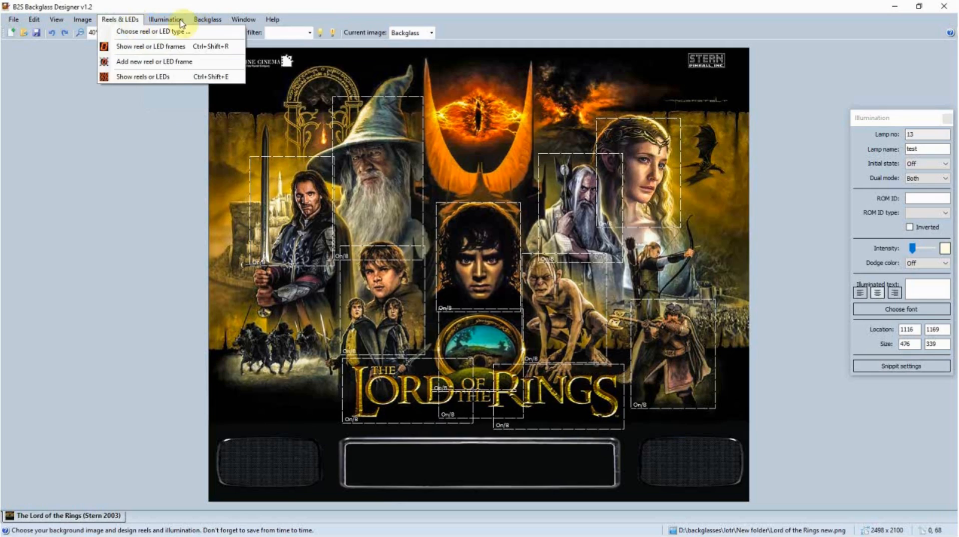
{"action": "mouse_move", "coordinate": [181, 23]}
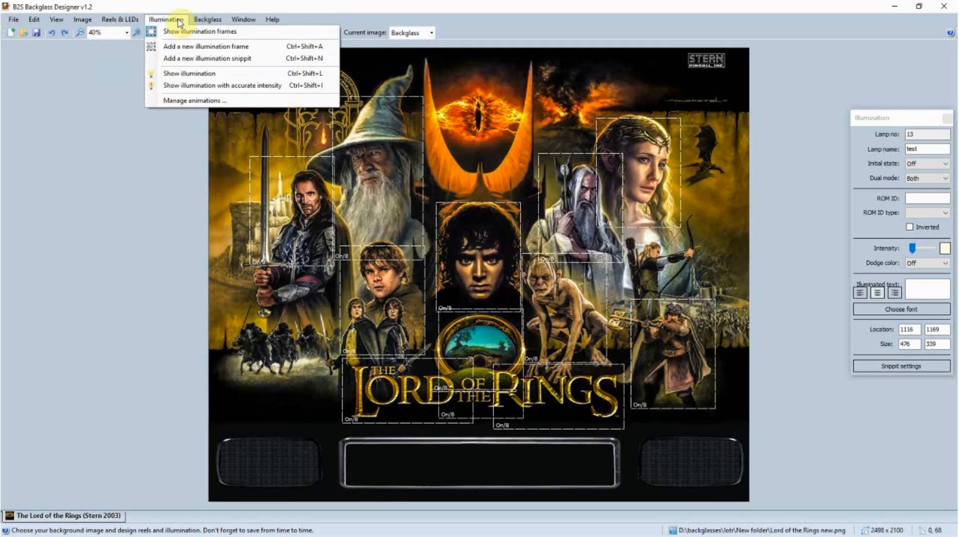
{"action": "left_click", "coordinate": [189, 58]}
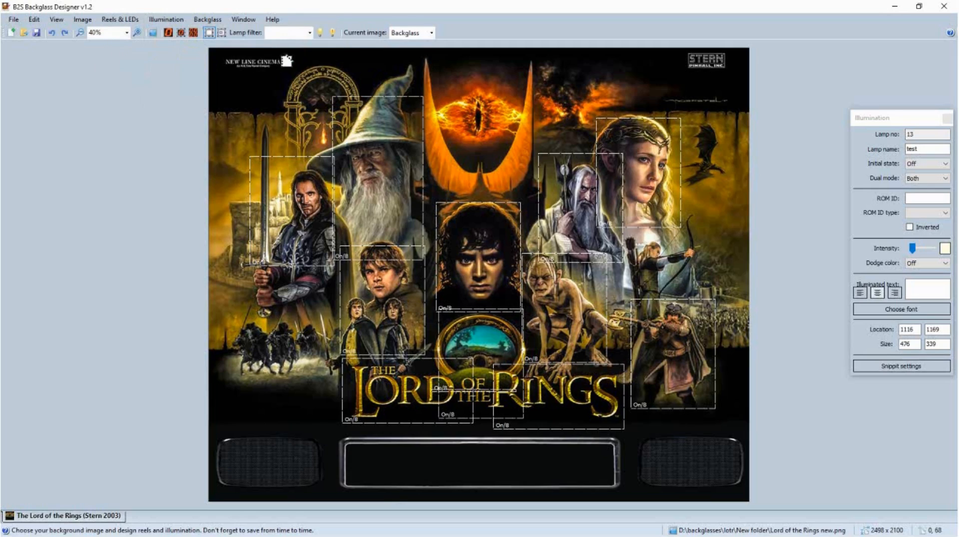
{"action": "left_click_drag", "start_coordinate": [76, 136], "coordinate": [384, 145]}
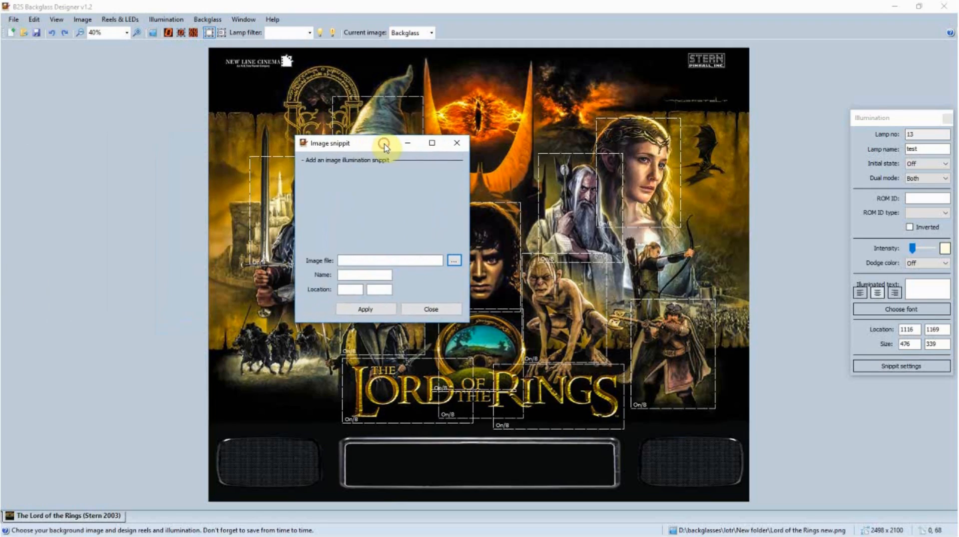
{"action": "left_click", "coordinate": [456, 261]}
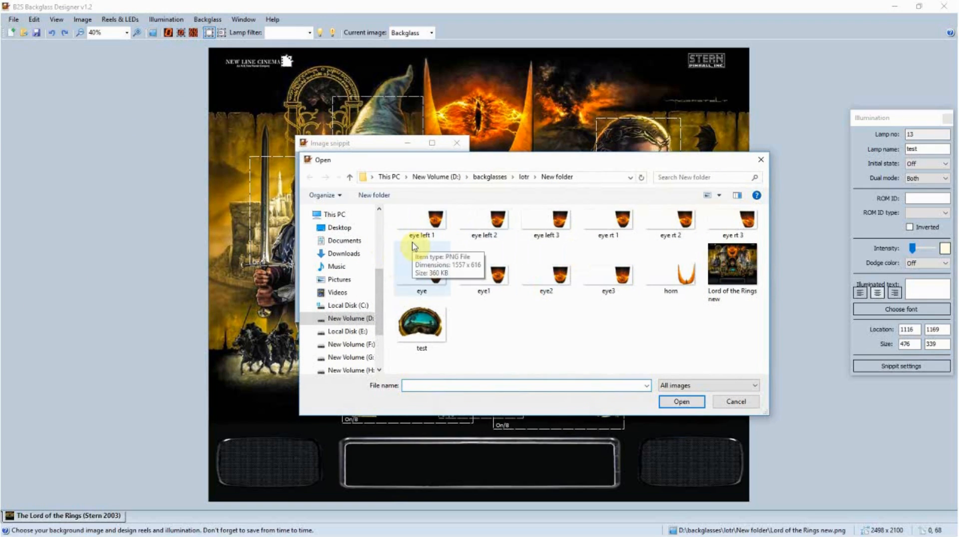
Choose the images eye left 1 to 3, eye rt 1 to 3, eye, eye1 to eye3 and horn together for the snippits
{"action": "left_click", "coordinate": [437, 231]}
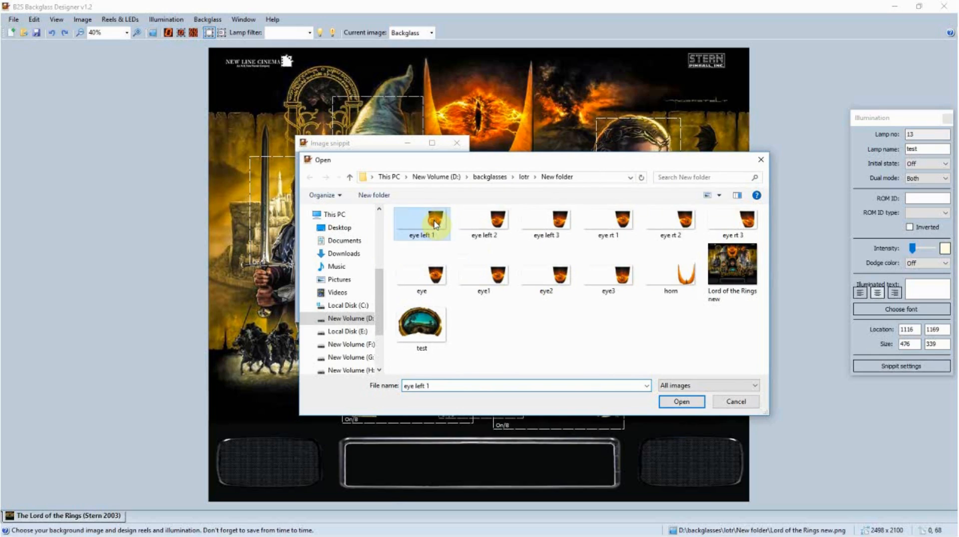
{"action": "left_click", "coordinate": [472, 229], "text": "ctrl"}
{"action": "left_click", "coordinate": [542, 226], "text": "ctrl"}
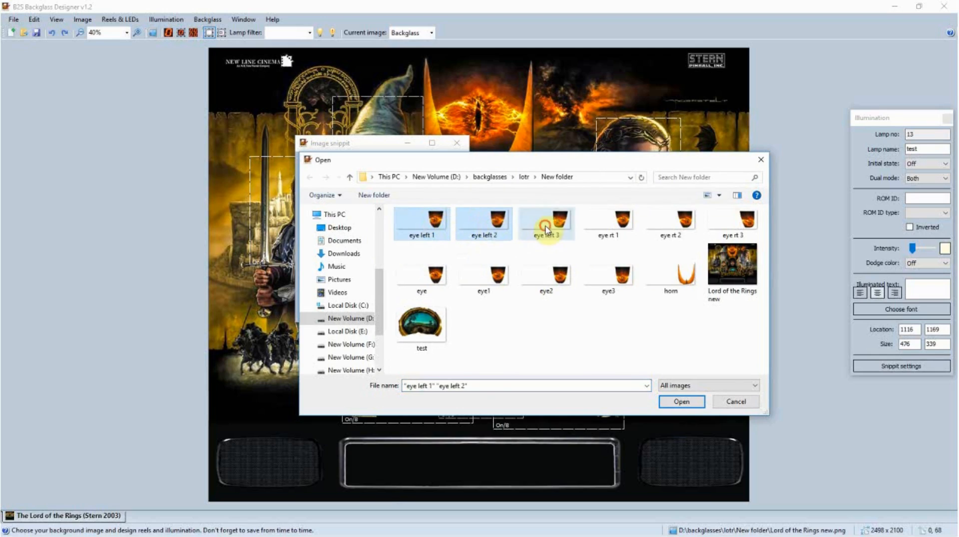
{"action": "left_click", "coordinate": [605, 225], "text": "ctrl"}
{"action": "left_click", "coordinate": [669, 224], "text": "ctrl"}
{"action": "left_click", "coordinate": [734, 224], "text": "ctrl"}
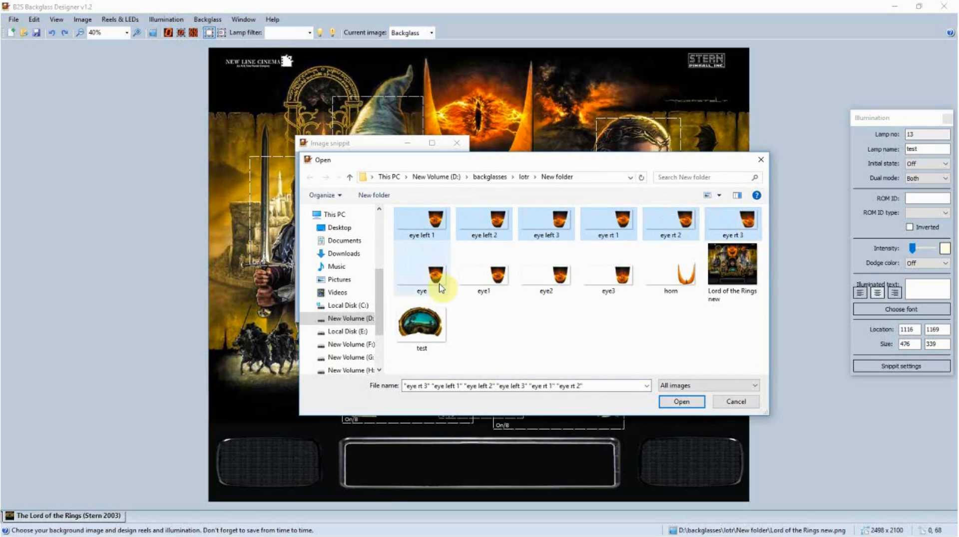
{"action": "left_click", "coordinate": [484, 278], "text": "ctrl"}
{"action": "left_click", "coordinate": [547, 277], "text": "ctrl"}
{"action": "left_click", "coordinate": [606, 279], "text": "ctrl"}
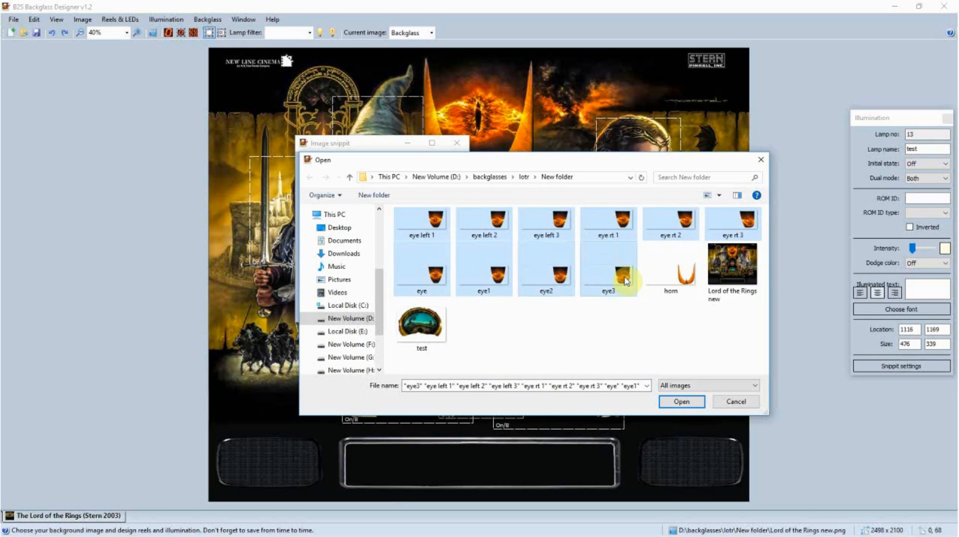
{"action": "left_click", "coordinate": [690, 278], "text": "ctrl"}
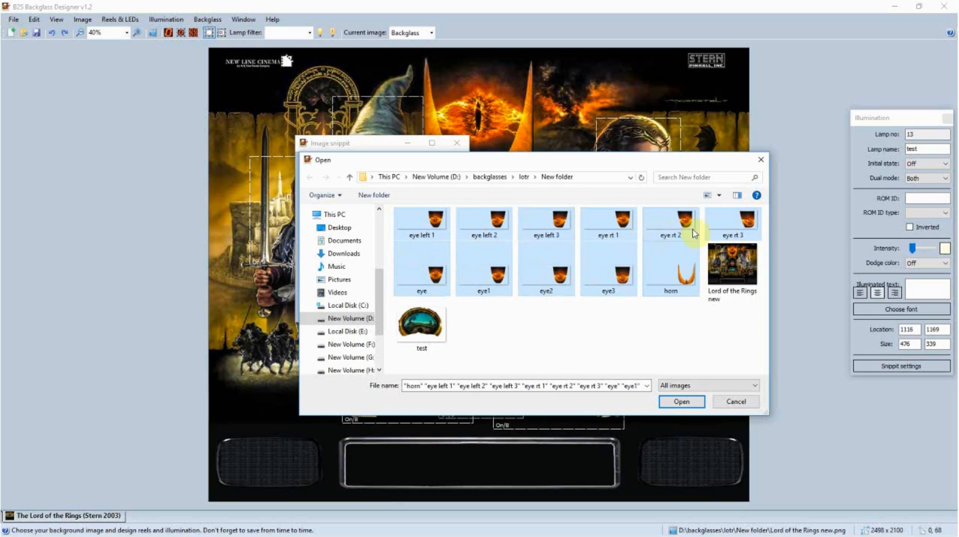
{"action": "left_click", "coordinate": [690, 409]}
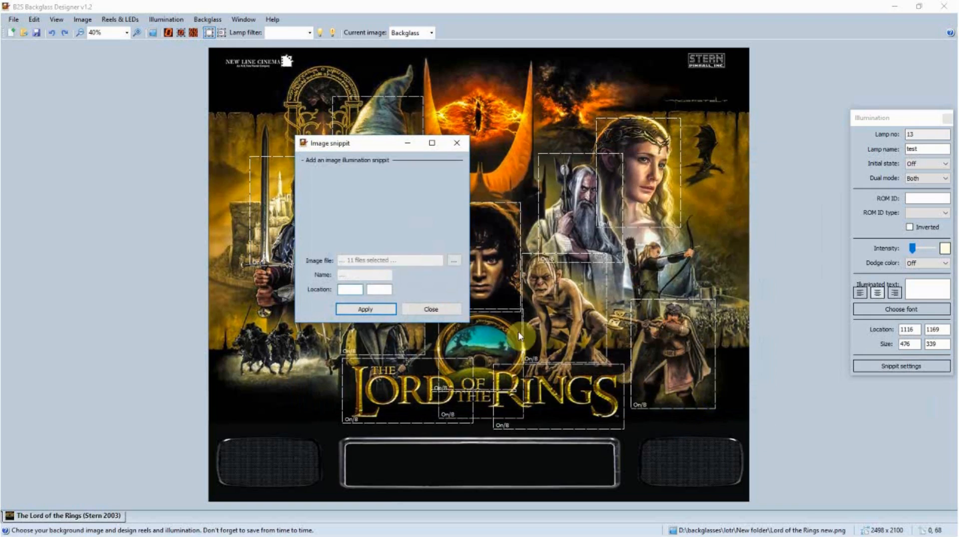
Set the location of the selected image snippits to 0, 0, add them to the backglass and close the dialog
{"action": "left_click", "coordinate": [350, 291]}
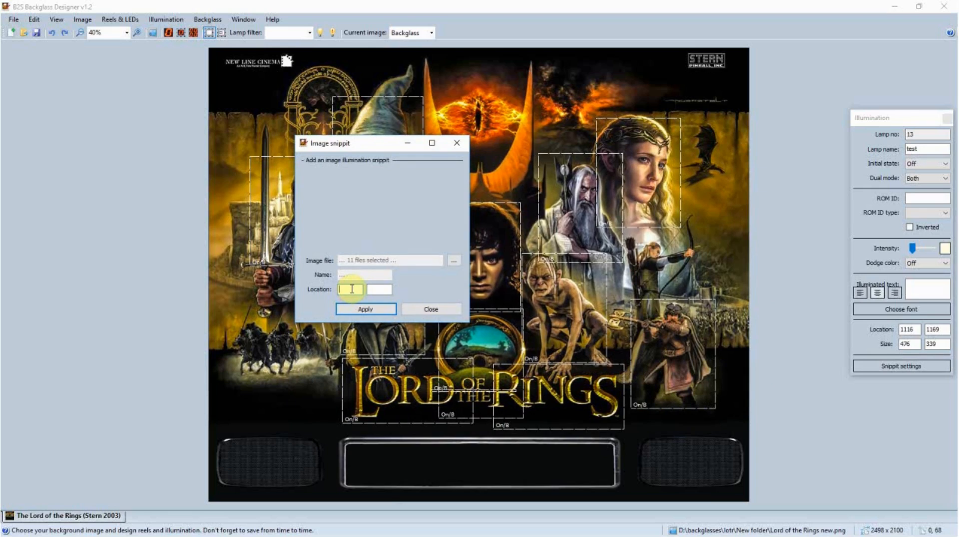
{"action": "type", "text": "0"}
{"action": "left_click", "coordinate": [378, 289]}
{"action": "type", "text": "0"}
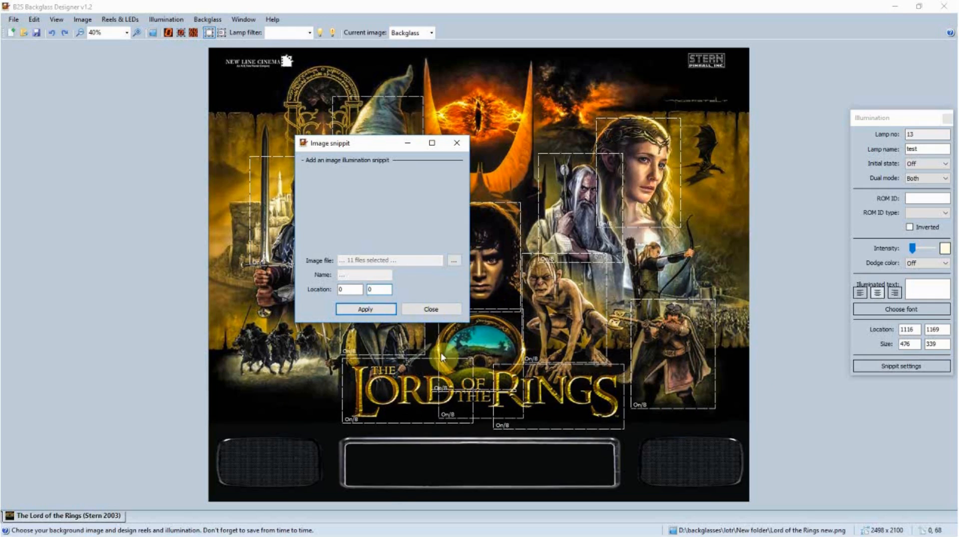
{"action": "left_click", "coordinate": [367, 310]}
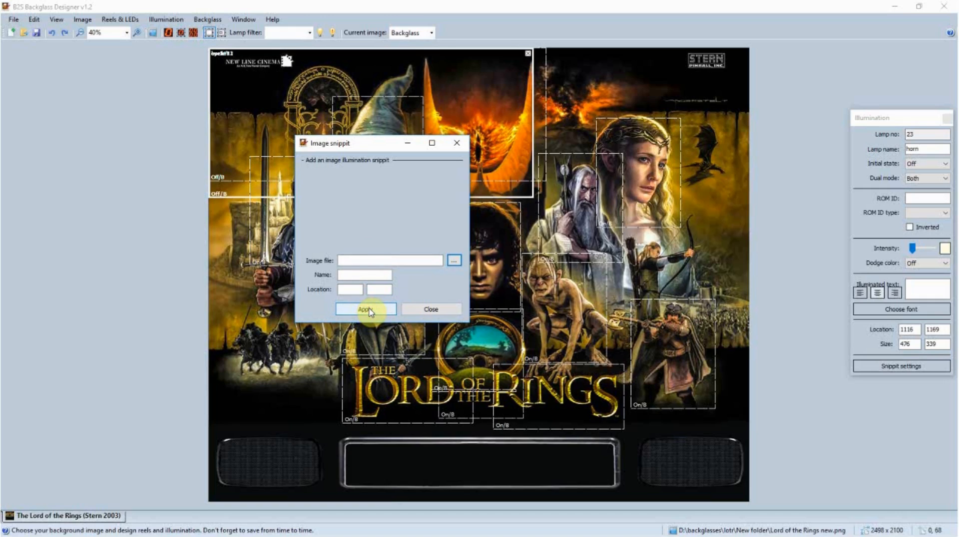
{"action": "left_click", "coordinate": [439, 307]}
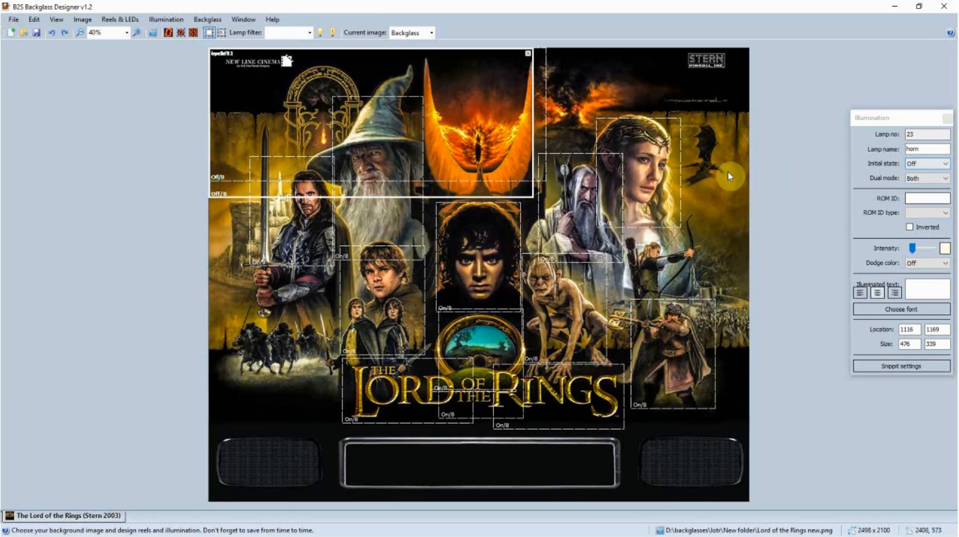
Select the eye left 1 snippit from the overlapping stack and set its dual mode to Fantasy
{"action": "left_click", "coordinate": [480, 140]}
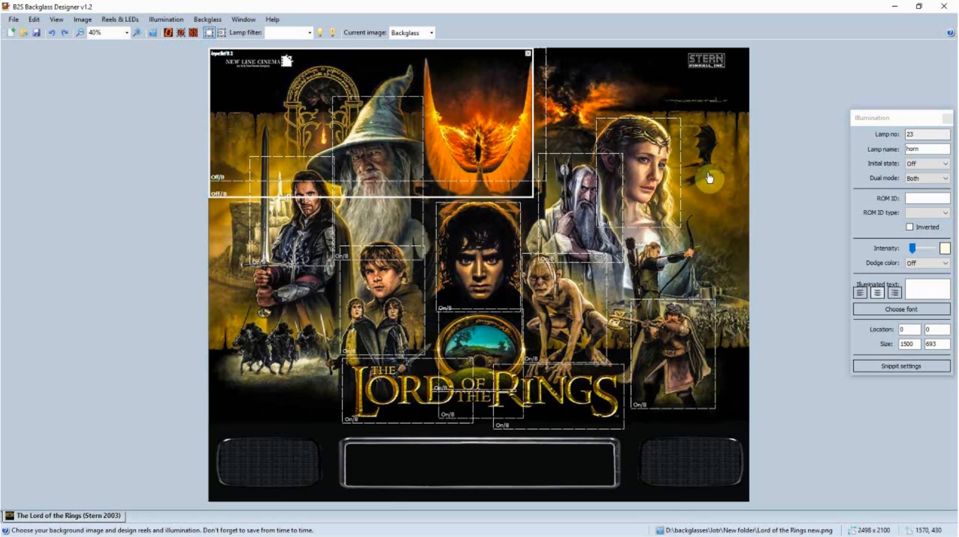
{"action": "right_click", "coordinate": [483, 129]}
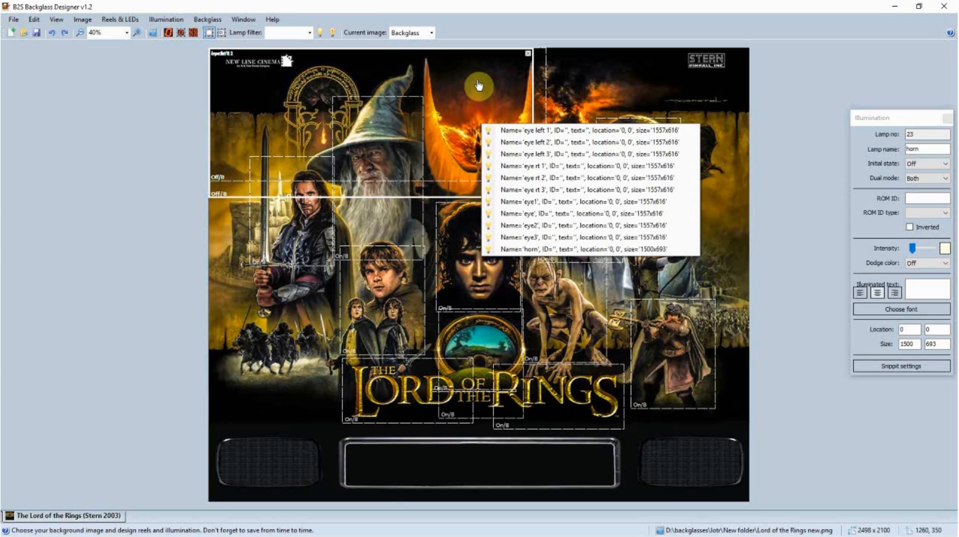
{"action": "left_click", "coordinate": [539, 131]}
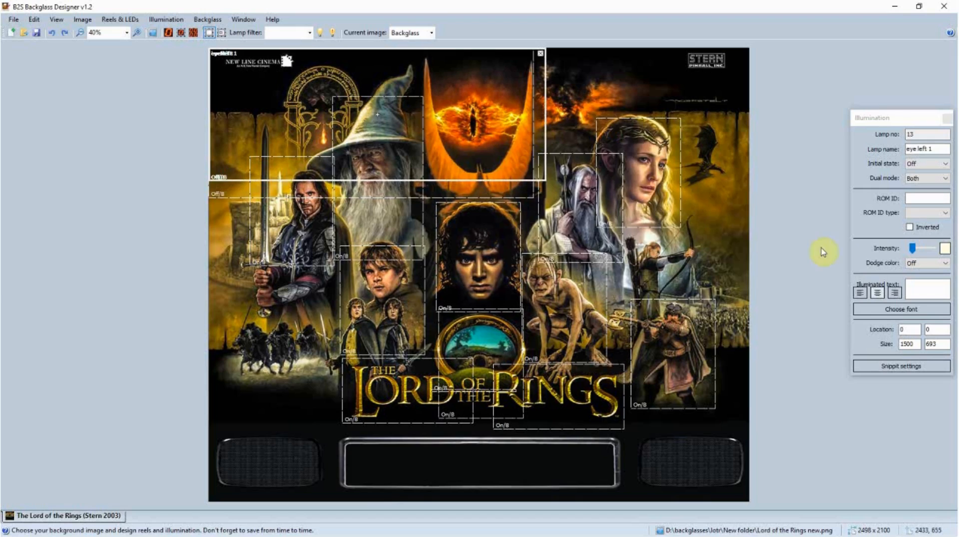
{"action": "left_click", "coordinate": [946, 179]}
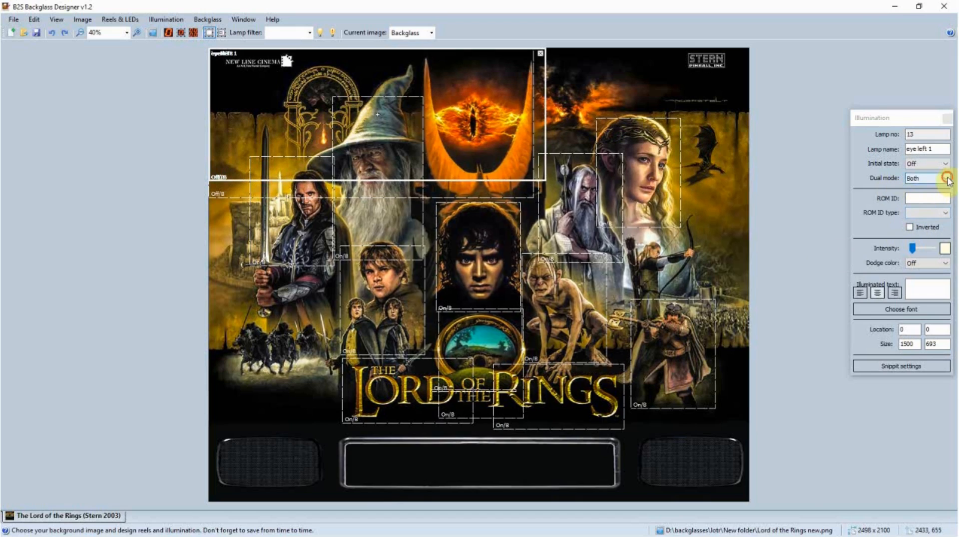
{"action": "left_click", "coordinate": [924, 203]}
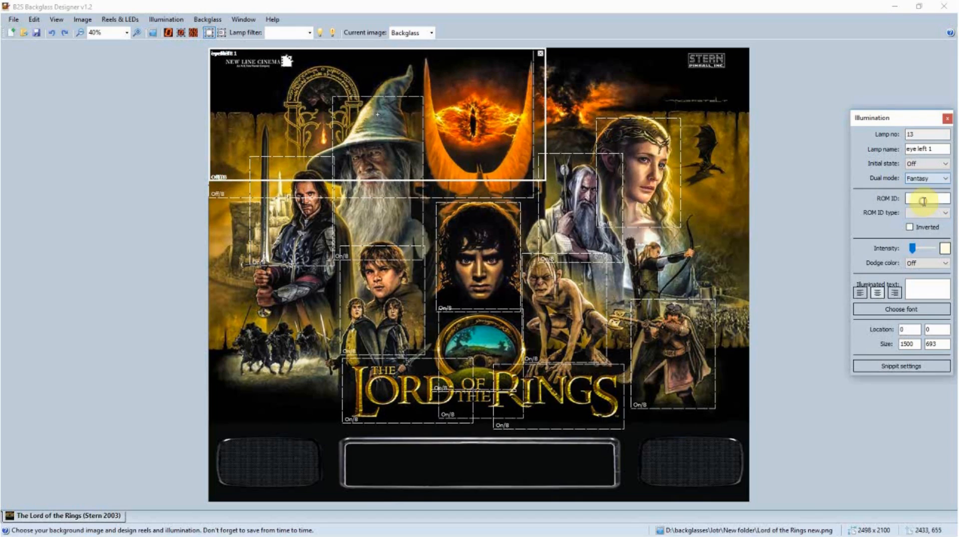
Pick the eye left 2 snippit from the overlapping stack and set its dual mode to Fantasy
{"action": "left_click", "coordinate": [443, 131]}
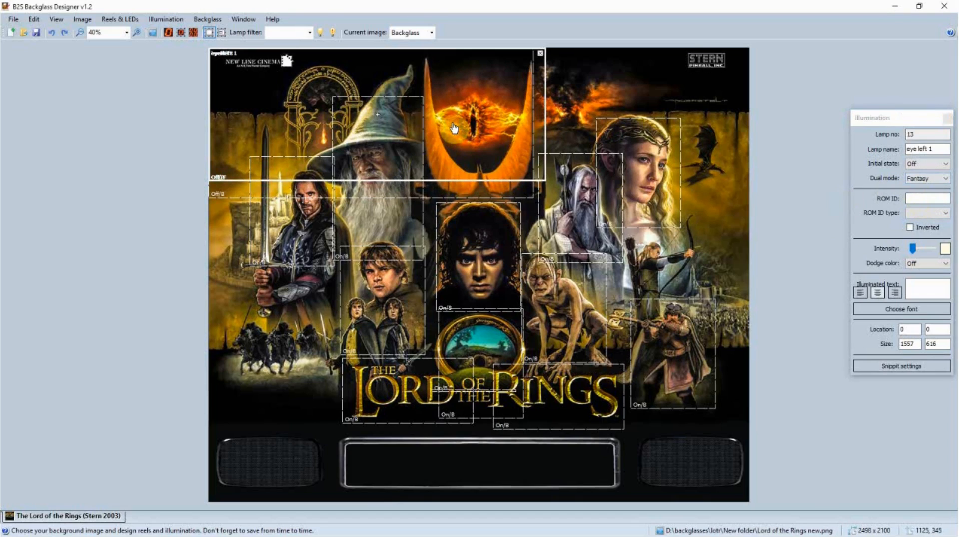
{"action": "right_click", "coordinate": [498, 149]}
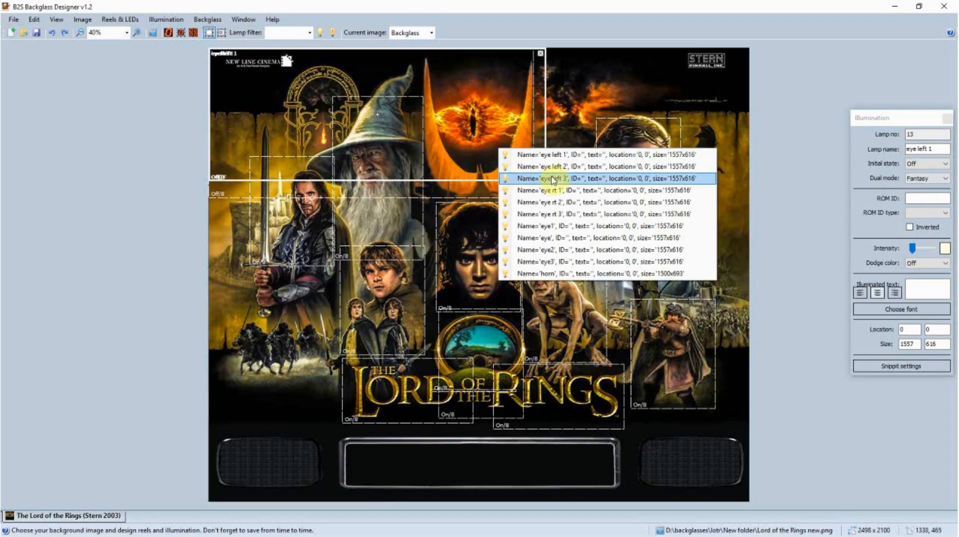
{"action": "left_click", "coordinate": [549, 166]}
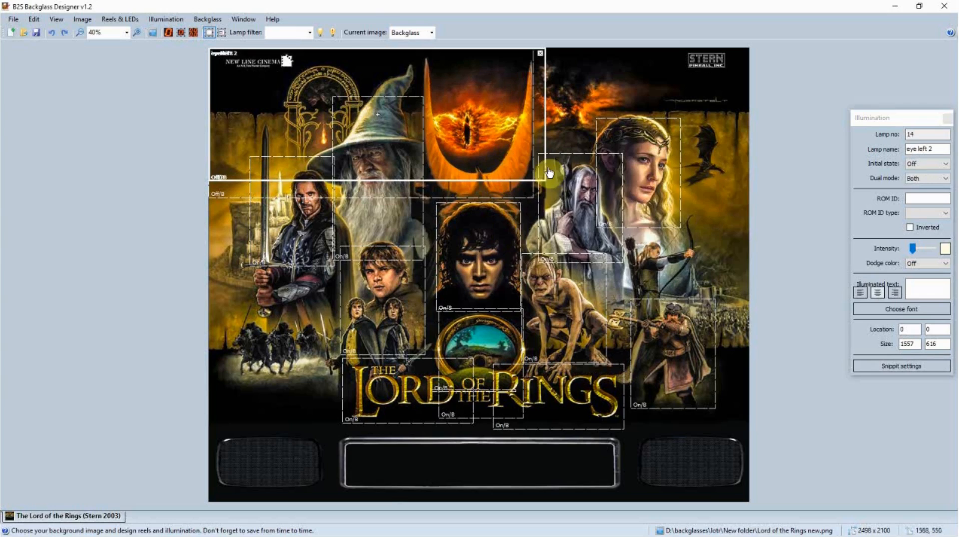
{"action": "left_click", "coordinate": [945, 179]}
{"action": "left_click", "coordinate": [912, 201]}
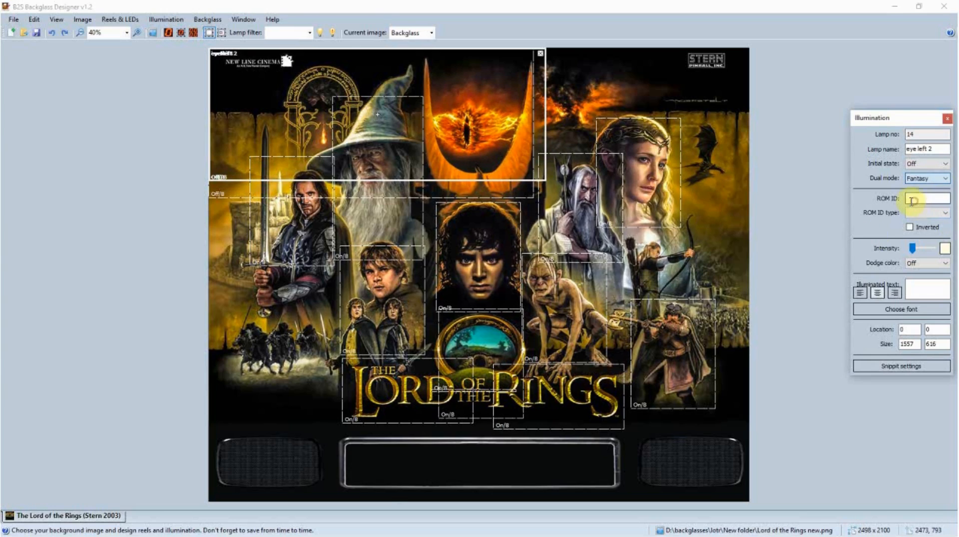
Pick the eye left 3 snippit from the overlapping stack and set its dual mode to Fantasy
{"action": "right_click", "coordinate": [454, 140]}
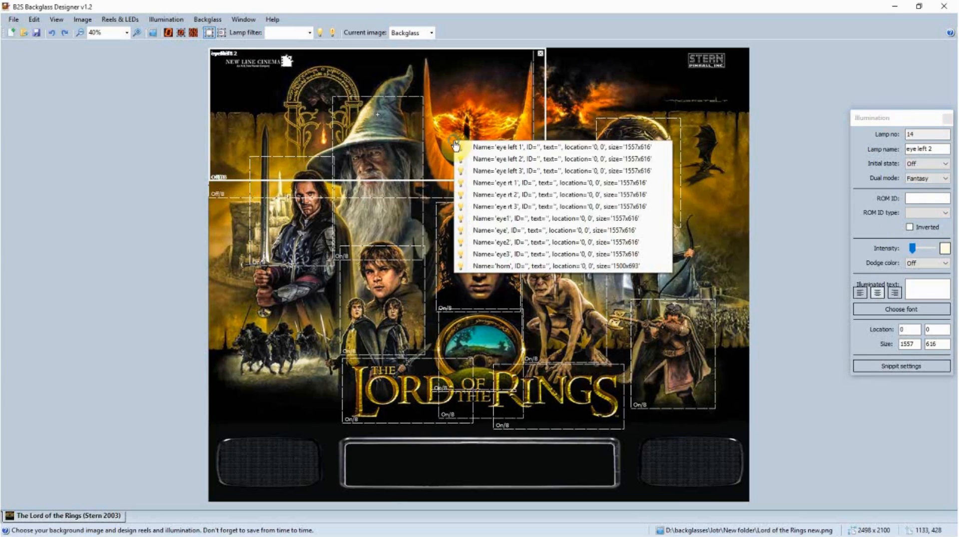
{"action": "left_click", "coordinate": [499, 171]}
{"action": "left_click", "coordinate": [945, 178]}
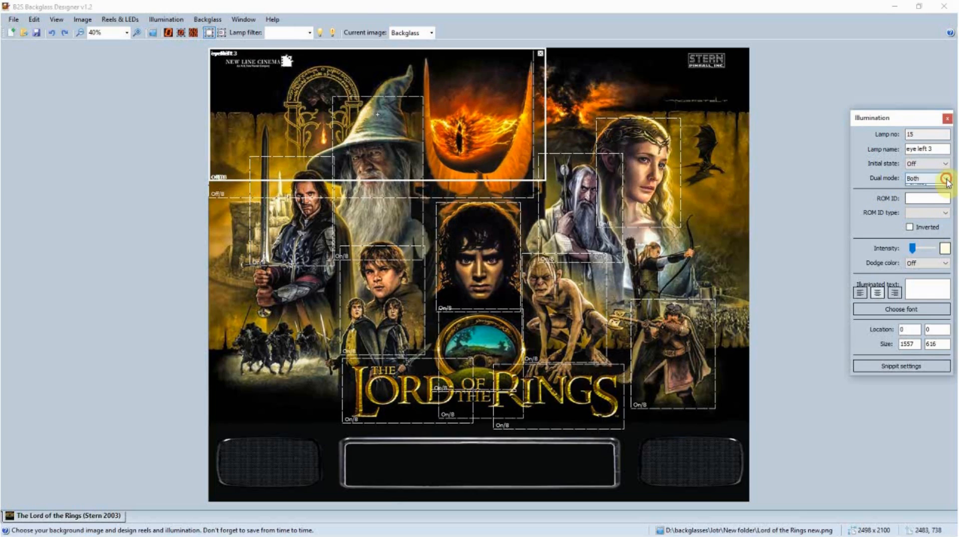
{"action": "left_click", "coordinate": [924, 201]}
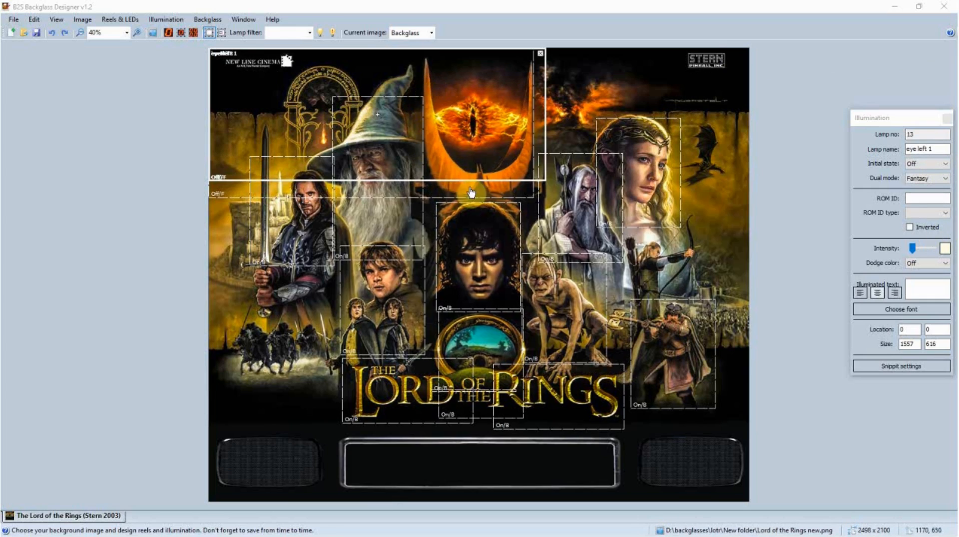
Pick the horn snippit from the overlapping stack, adjust its Z-order in the snippit settings, and reselect it
{"action": "right_click", "coordinate": [502, 157]}
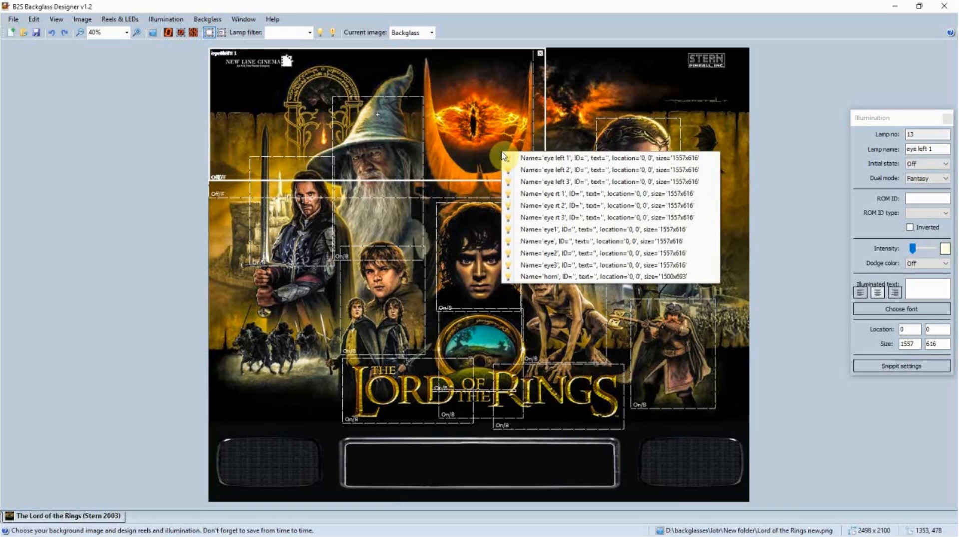
{"action": "left_click", "coordinate": [538, 278]}
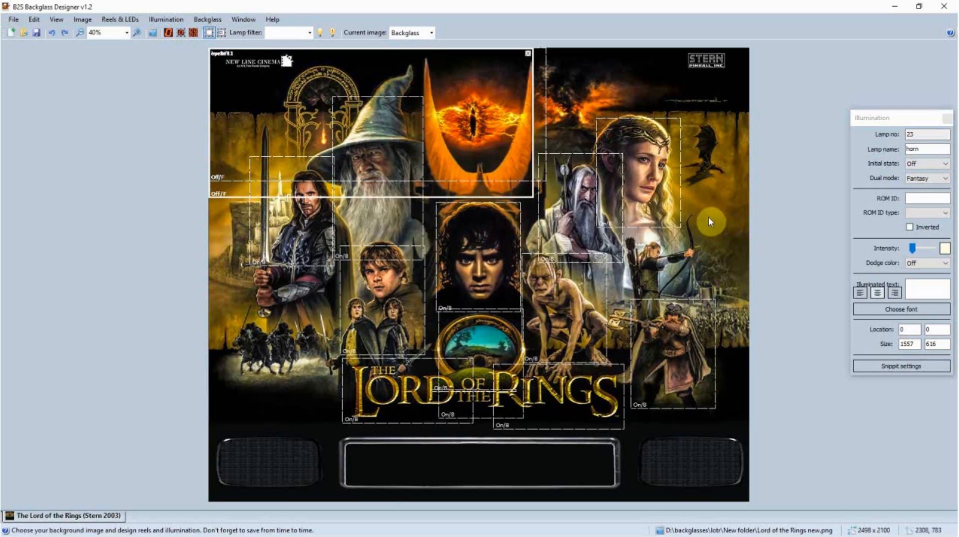
{"action": "left_click", "coordinate": [902, 368]}
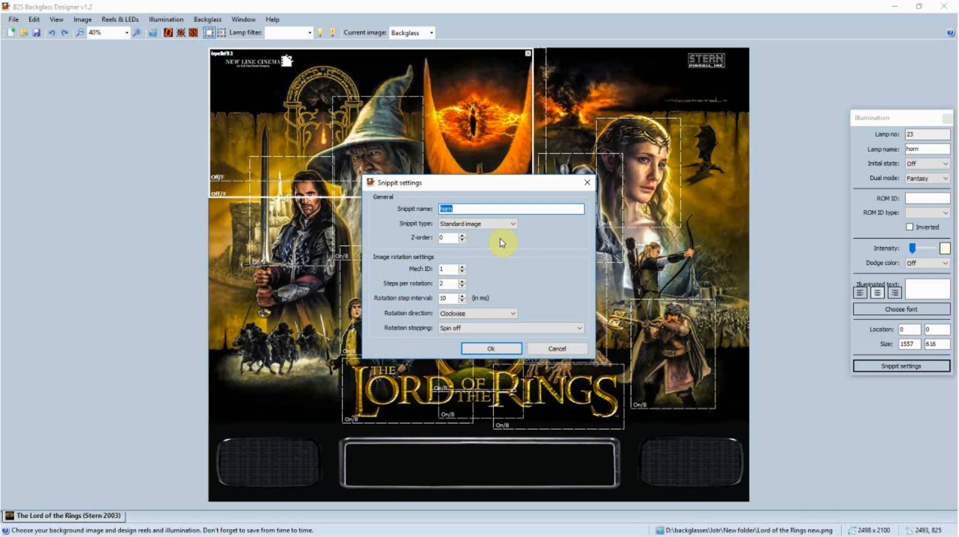
{"action": "left_click", "coordinate": [462, 237]}
{"action": "left_click", "coordinate": [491, 349]}
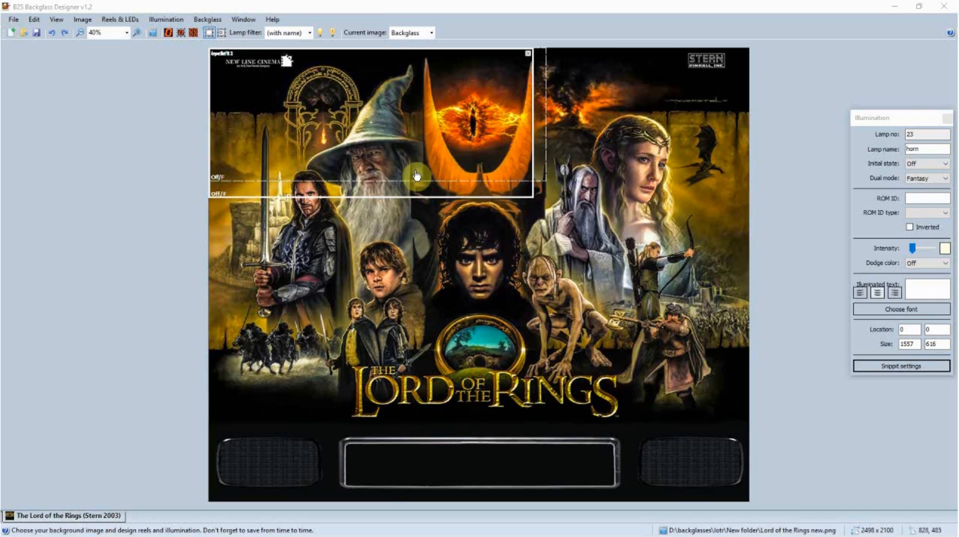
{"action": "right_click", "coordinate": [507, 170]}
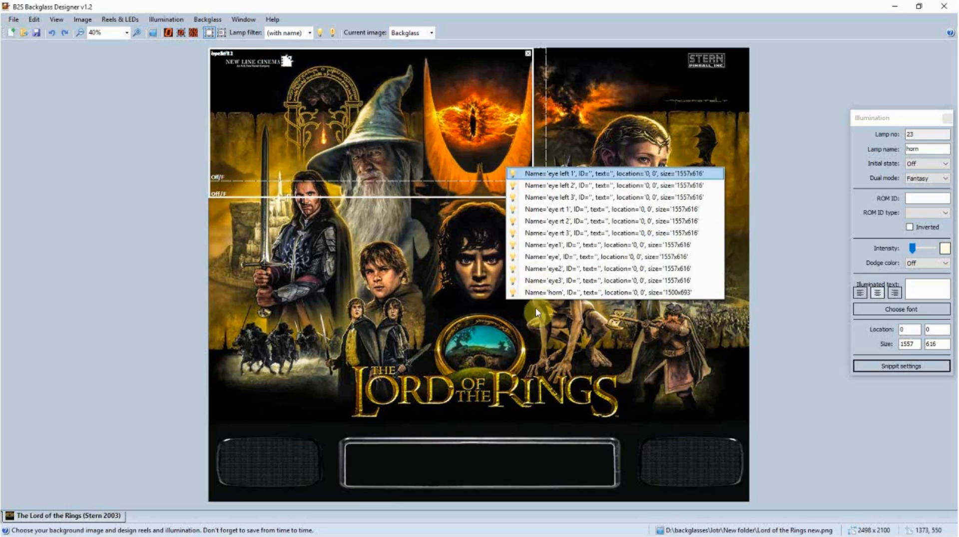
{"action": "left_click", "coordinate": [557, 293]}
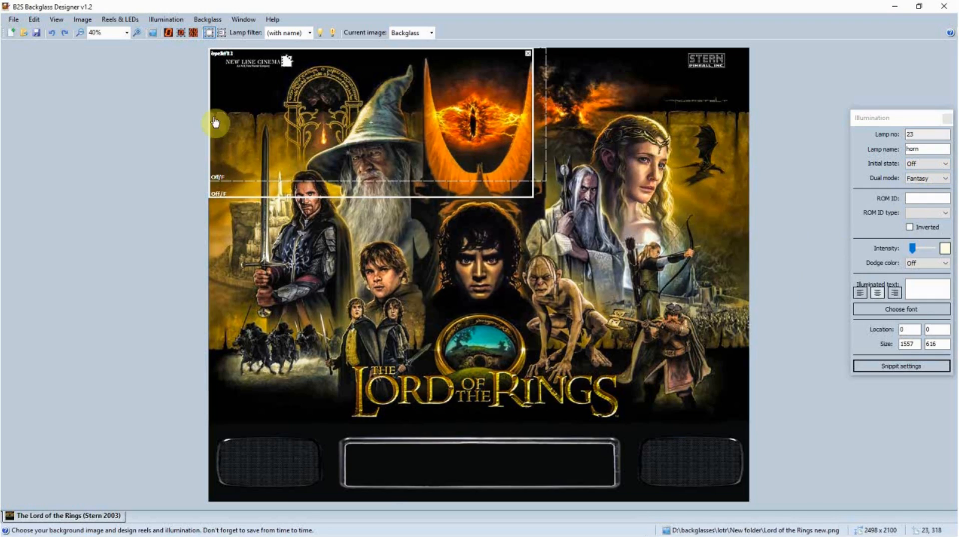
Create the directB2S backglass file and run a preview test with the lotr ROM, stopping and closing it when finished
{"action": "left_click", "coordinate": [211, 18]}
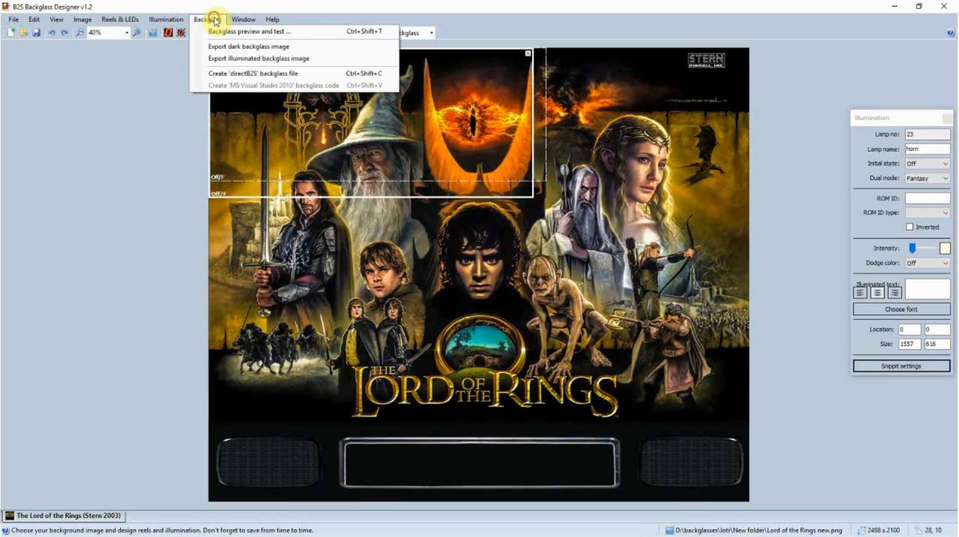
{"action": "left_click", "coordinate": [249, 76]}
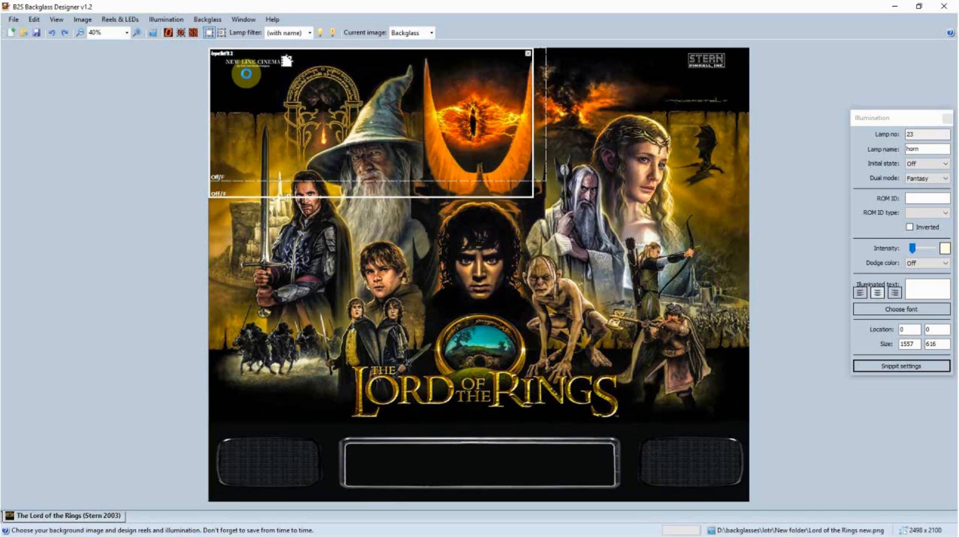
{"action": "left_click", "coordinate": [211, 20]}
{"action": "left_click", "coordinate": [222, 58]}
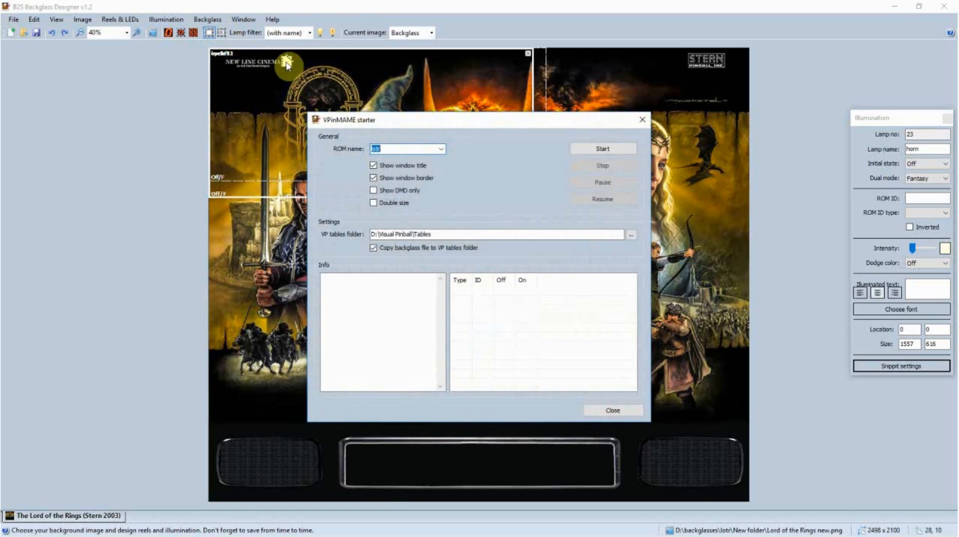
{"action": "left_click", "coordinate": [609, 150]}
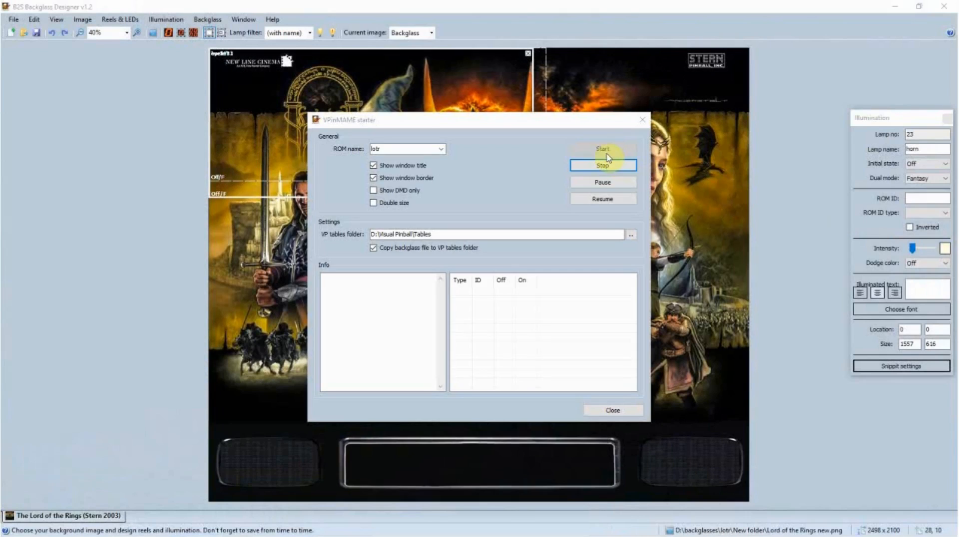
{"action": "left_click", "coordinate": [616, 164]}
{"action": "left_click", "coordinate": [642, 120]}
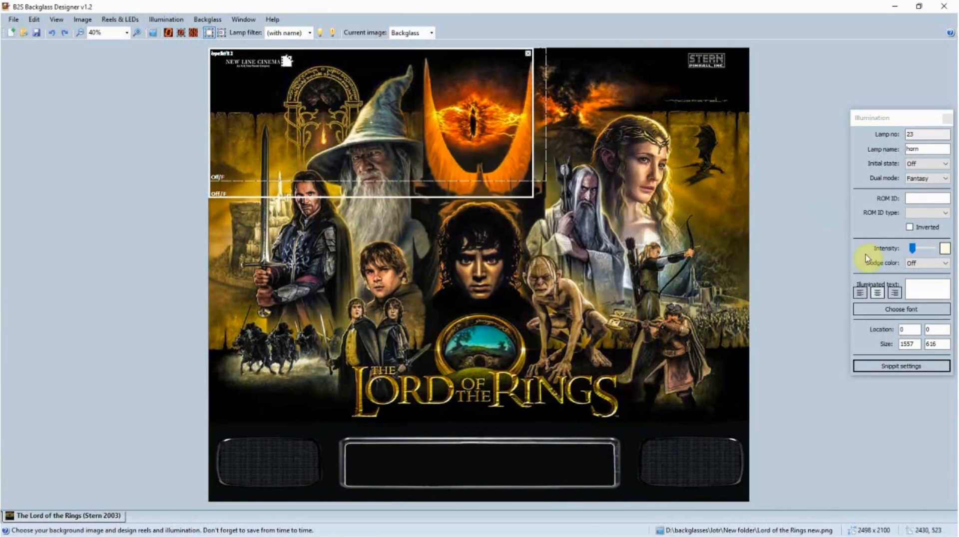
Set the horn snippit's initial state to On and keep its dual mode as Fantasy
{"action": "left_click", "coordinate": [944, 163]}
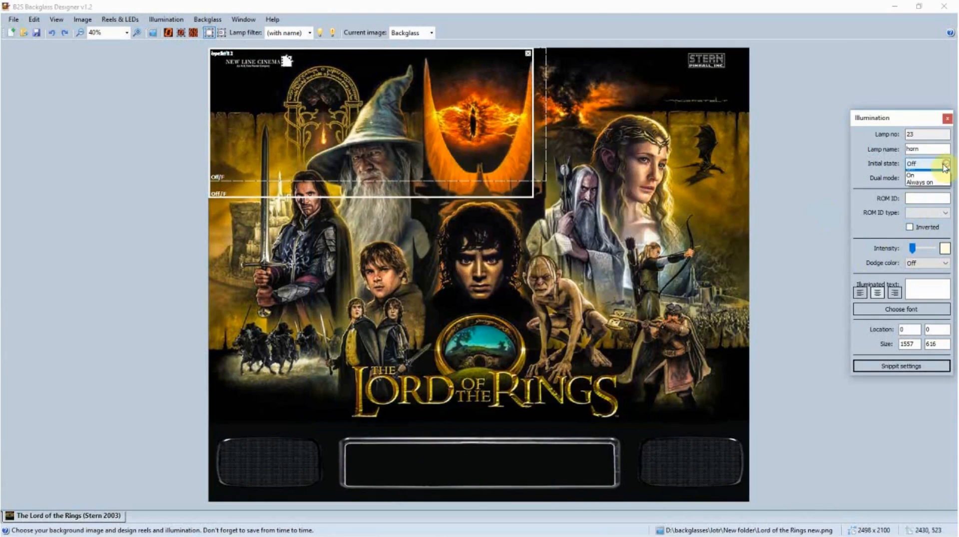
{"action": "left_click", "coordinate": [909, 175]}
{"action": "left_click", "coordinate": [945, 179]}
{"action": "left_click", "coordinate": [919, 192]}
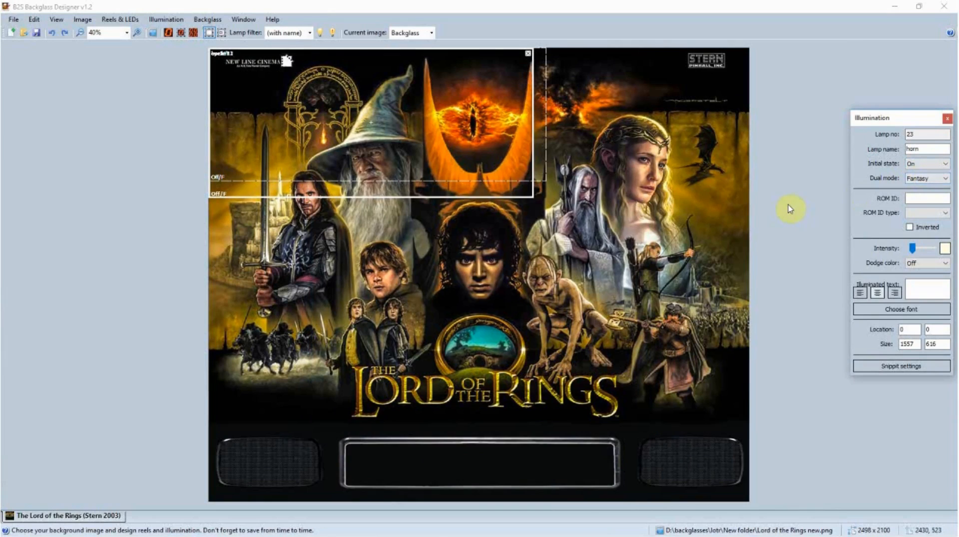
Create the directB2S backglass file again and start the preview test with the lotr ROM
{"action": "left_click", "coordinate": [216, 19]}
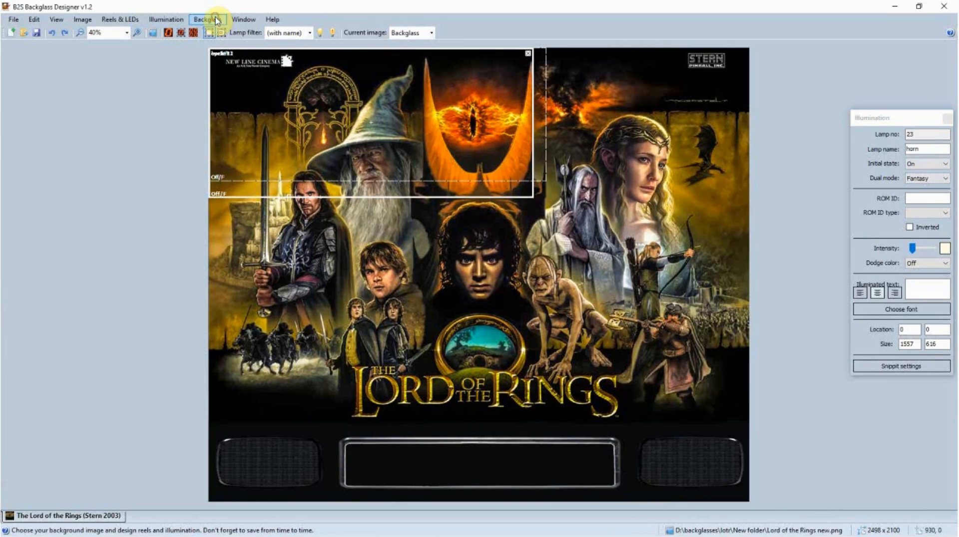
{"action": "left_click", "coordinate": [220, 22]}
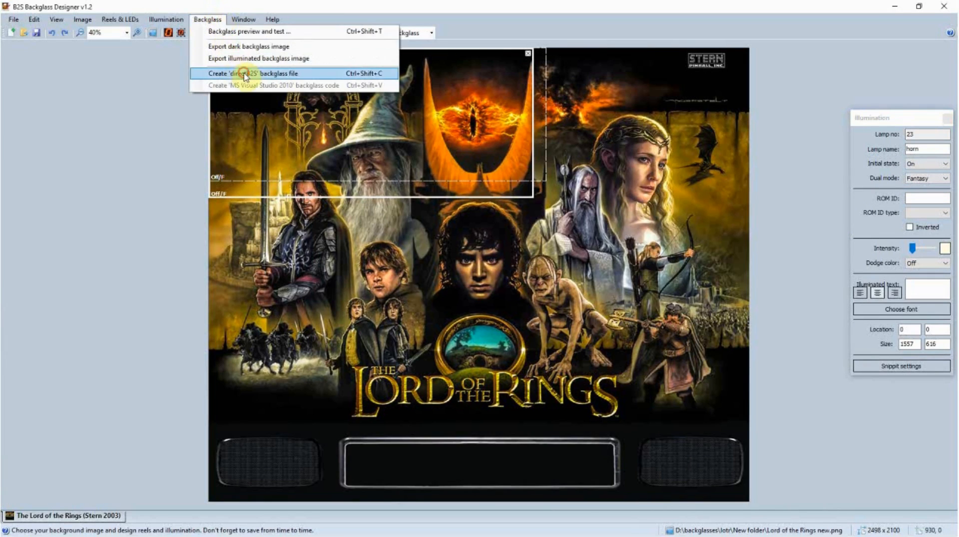
{"action": "left_click", "coordinate": [244, 70]}
{"action": "left_click", "coordinate": [198, 20]}
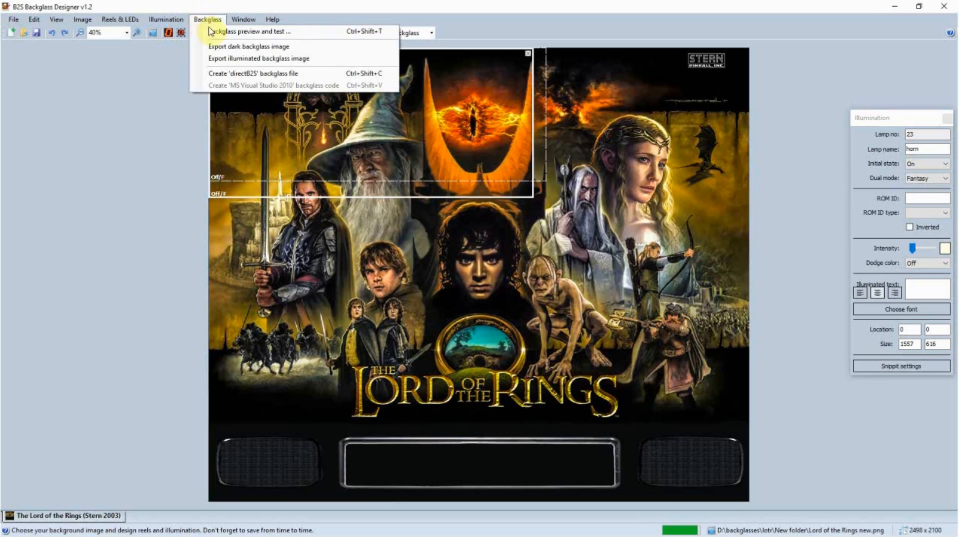
{"action": "left_click", "coordinate": [306, 60]}
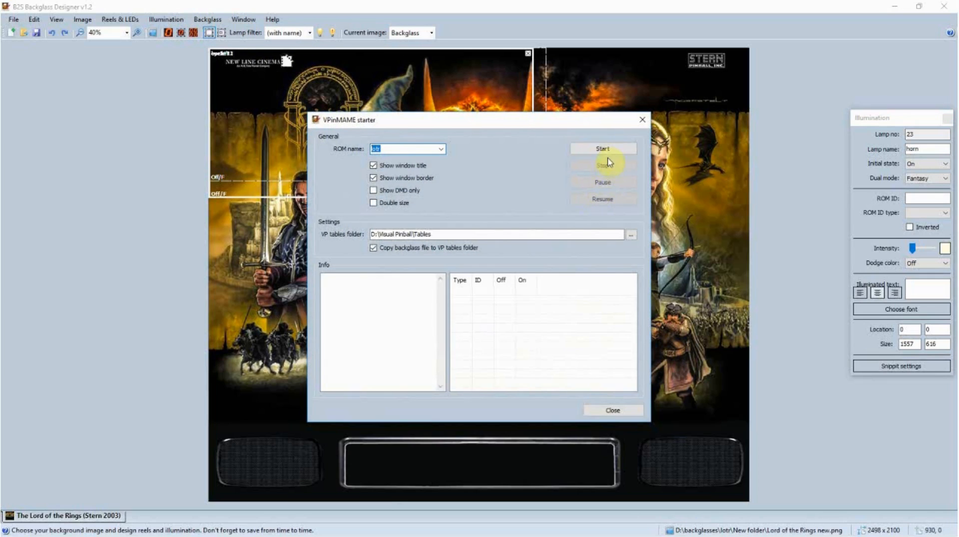
{"action": "left_click", "coordinate": [602, 149]}
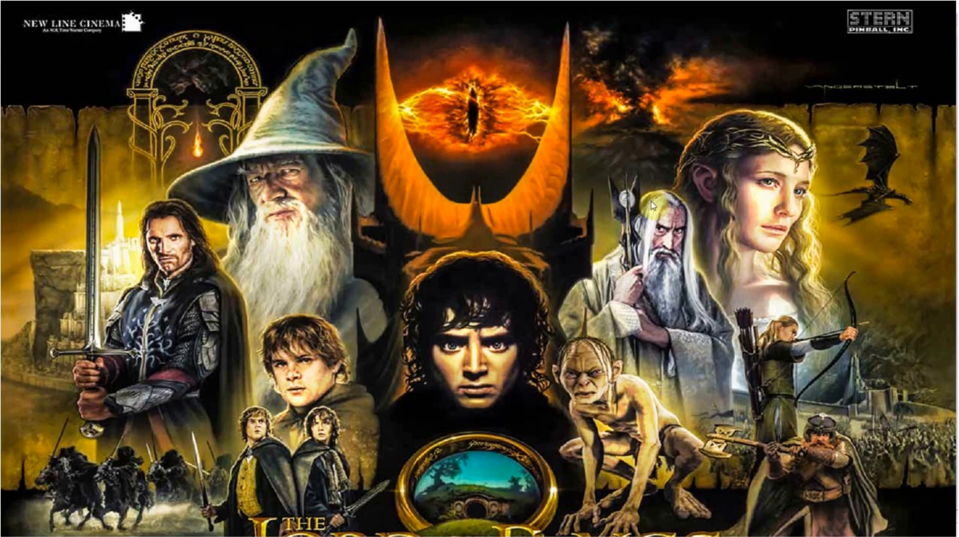
Switch the running backglass to Authentic mode in its settings and move the dialog away from the eye
{"action": "right_click", "coordinate": [636, 197]}
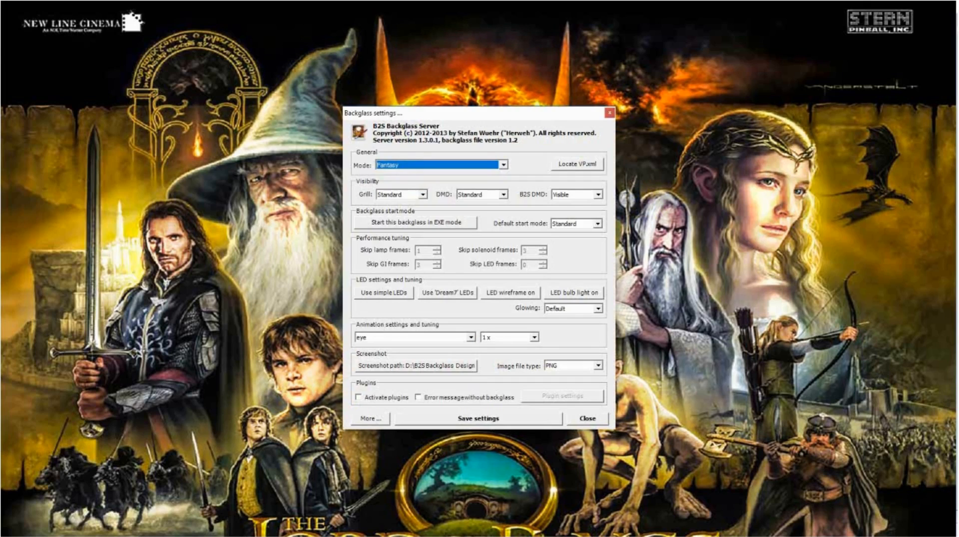
{"action": "left_click", "coordinate": [503, 167]}
{"action": "left_click", "coordinate": [433, 173]}
{"action": "left_click_drag", "start_coordinate": [569, 111], "coordinate": [865, 83]}
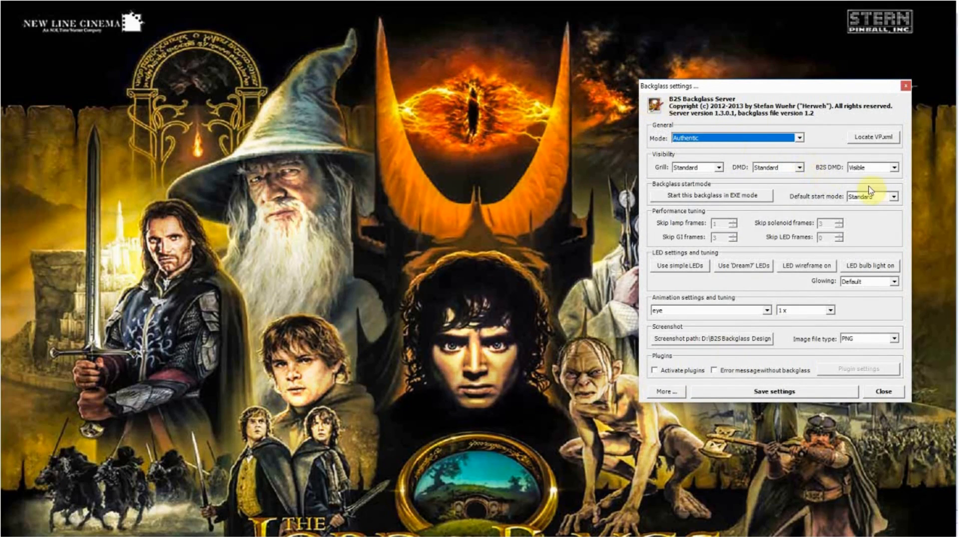
Set the backglass mode to Fantasy, save the settings, and end the lotr preview test
{"action": "left_click", "coordinate": [799, 137]}
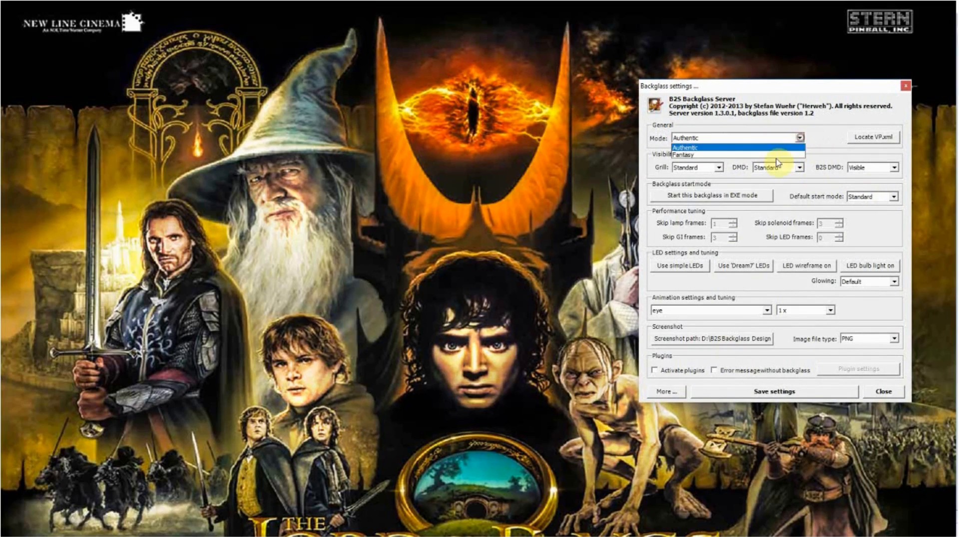
{"action": "left_click", "coordinate": [692, 156]}
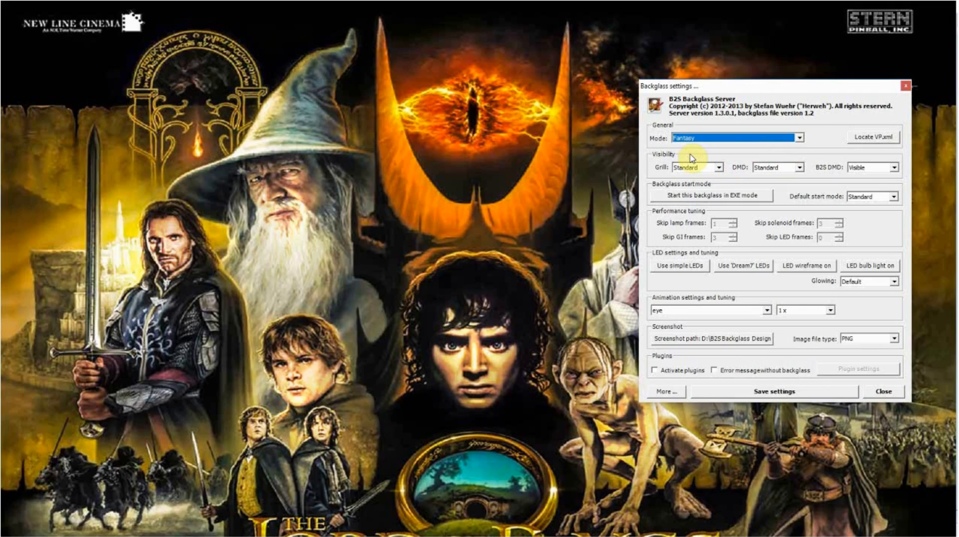
{"action": "left_click", "coordinate": [792, 391]}
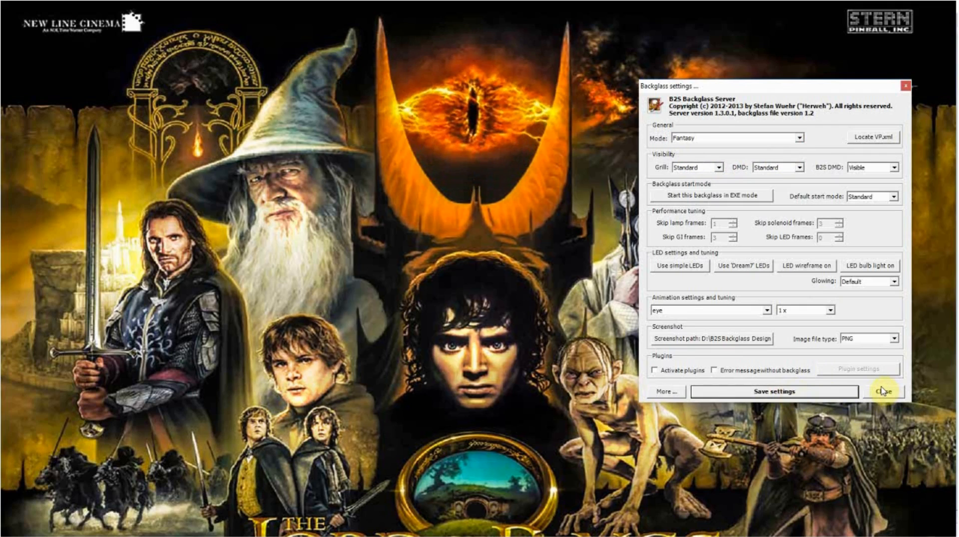
{"action": "left_click", "coordinate": [906, 87]}
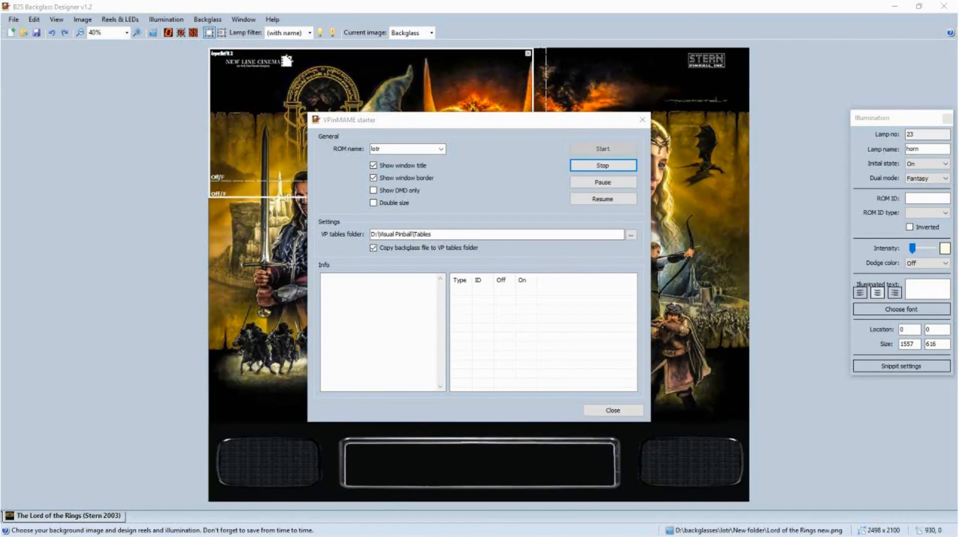
{"action": "left_click", "coordinate": [603, 165]}
{"action": "left_click", "coordinate": [643, 121]}
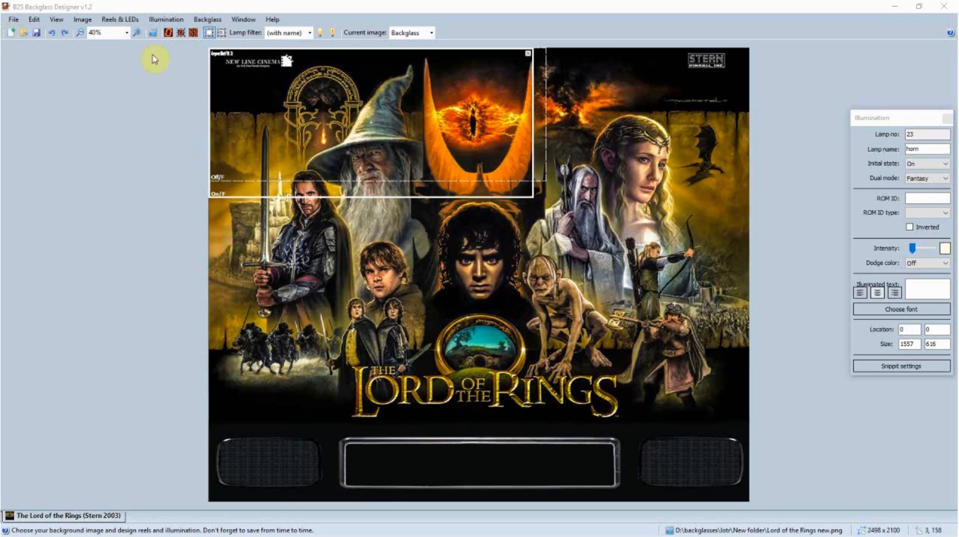
Open the animation manager, load the eye animation and examine its settings and full list of animation steps
{"action": "left_click", "coordinate": [173, 19]}
{"action": "left_click", "coordinate": [165, 20]}
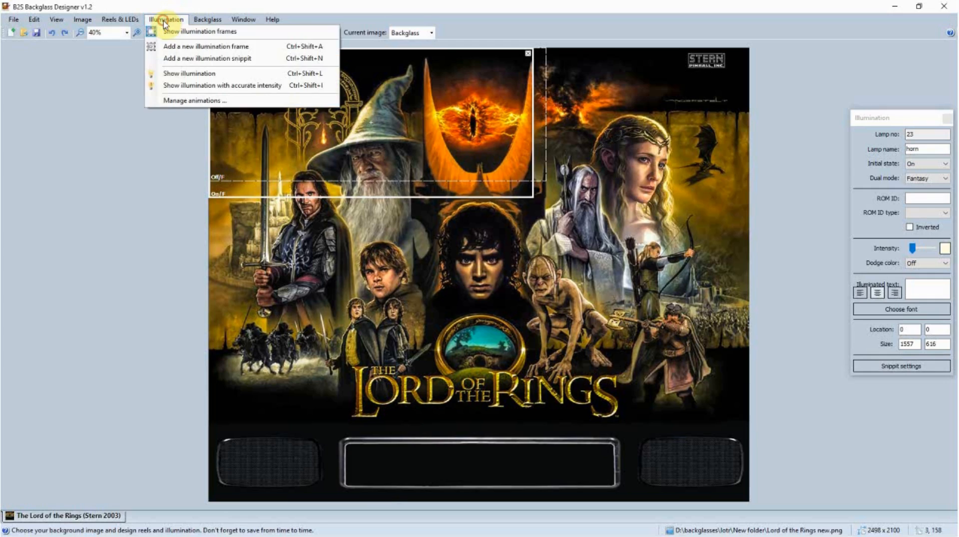
{"action": "left_click", "coordinate": [182, 102]}
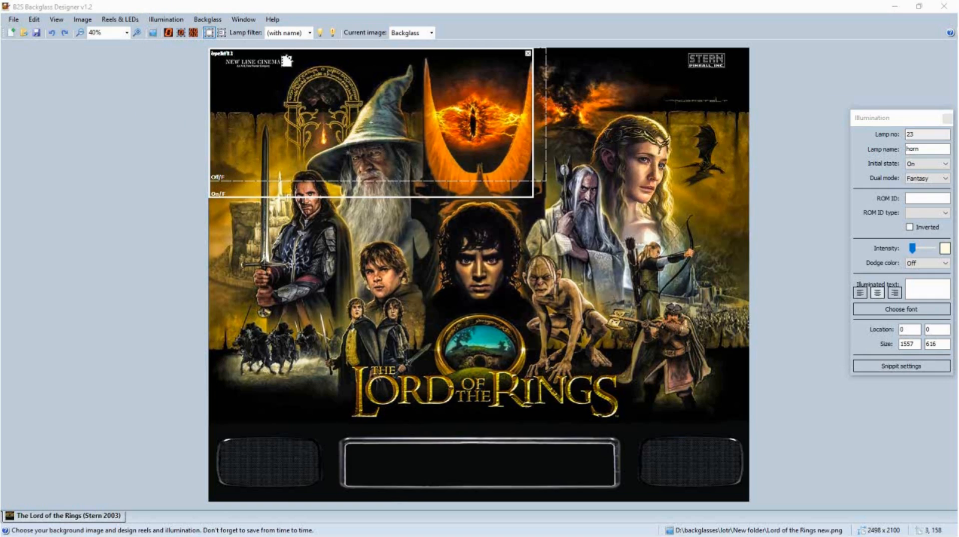
{"action": "left_click_drag", "start_coordinate": [394, 129], "coordinate": [292, 95]}
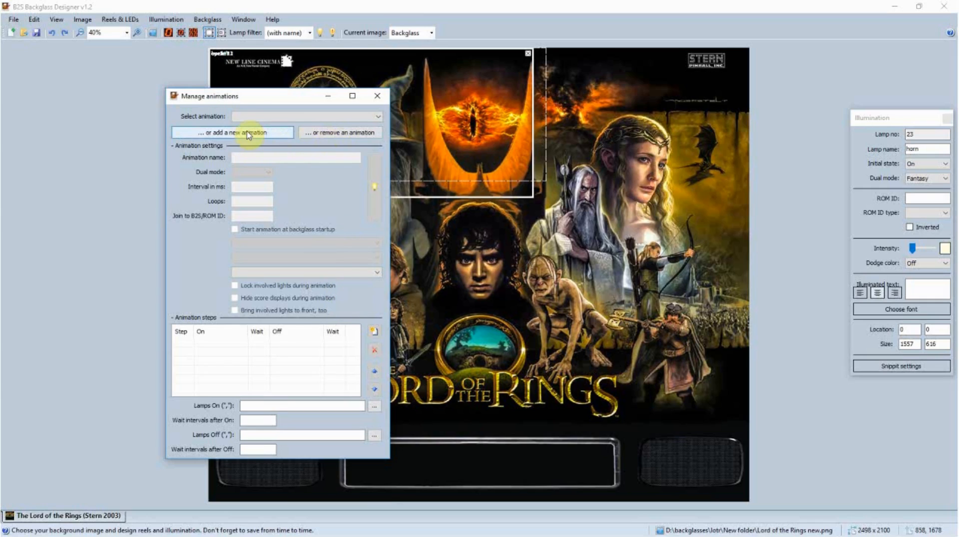
{"action": "left_click", "coordinate": [379, 117]}
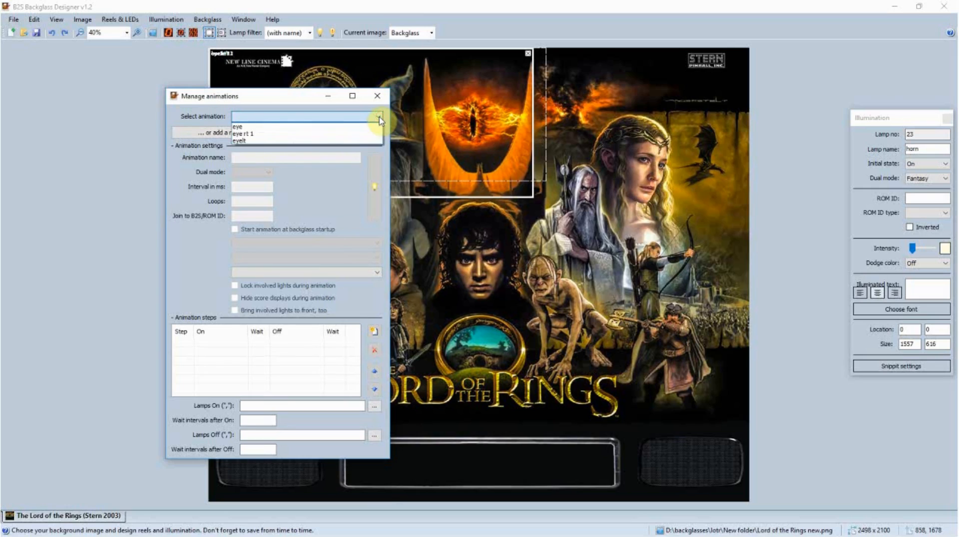
{"action": "left_click", "coordinate": [241, 127]}
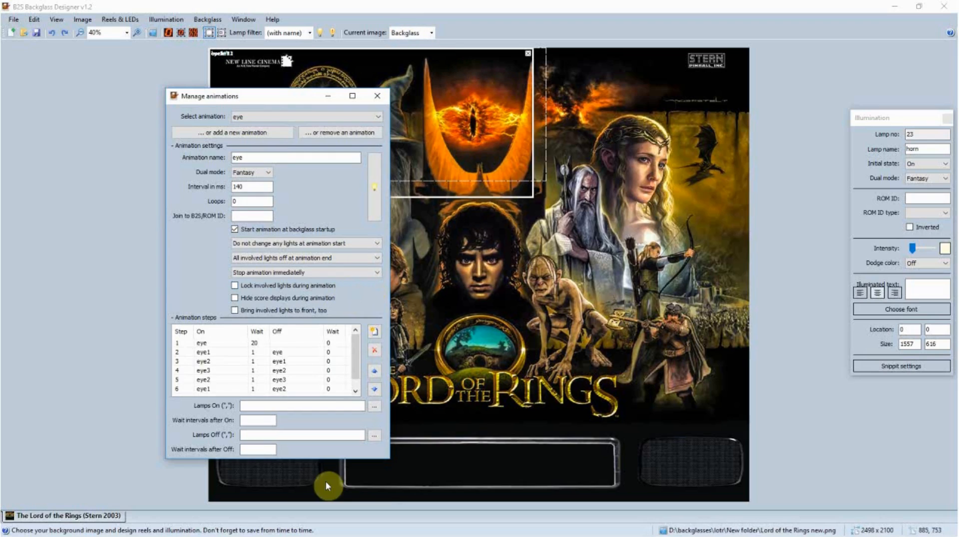
{"action": "mouse_move", "coordinate": [355, 368]}
{"action": "left_mouse_down"}
{"action": "mouse_move", "coordinate": [356, 385]}
{"action": "mouse_move", "coordinate": [355, 347]}
{"action": "mouse_move", "coordinate": [355, 359]}
{"action": "left_mouse_up"}
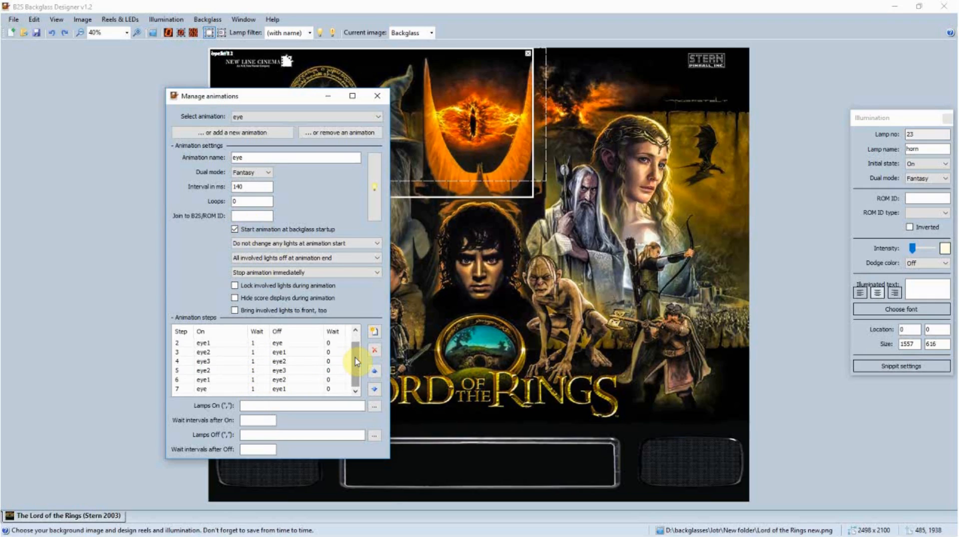
{"action": "left_click_drag", "start_coordinate": [356, 361], "coordinate": [353, 350]}
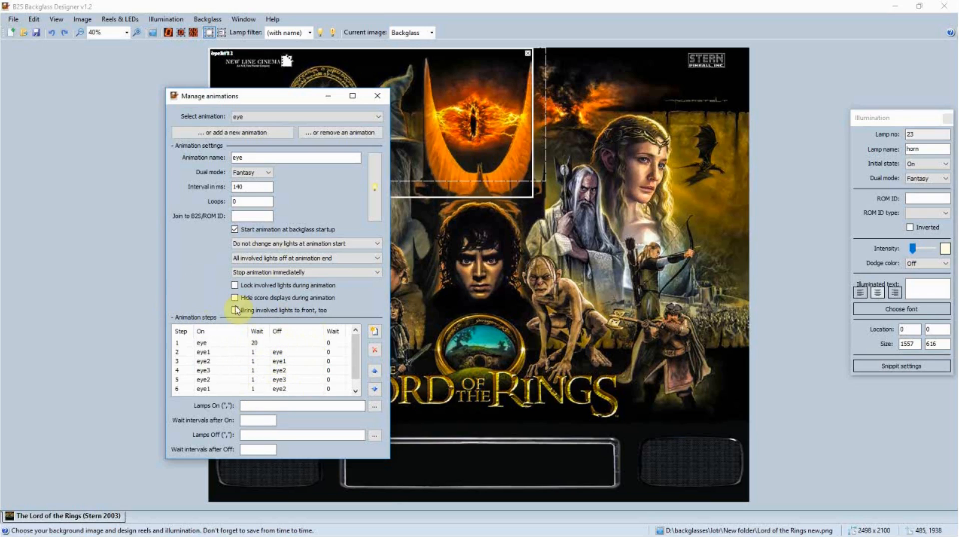
Switch off the eye animation's start at backglass startup, visit the Join to B2S/ROM ID field, and re-enable the startup option
{"action": "left_click", "coordinate": [234, 230]}
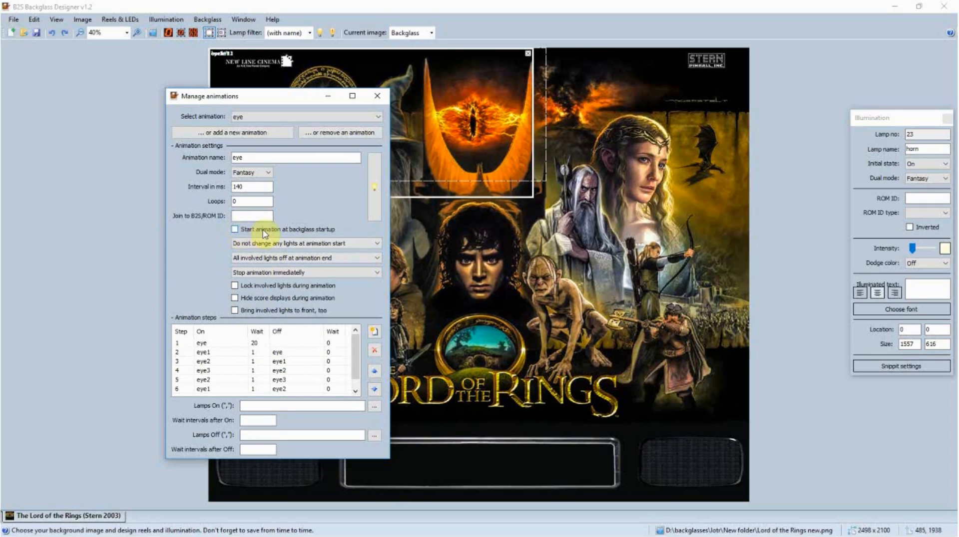
{"action": "left_click", "coordinate": [239, 217]}
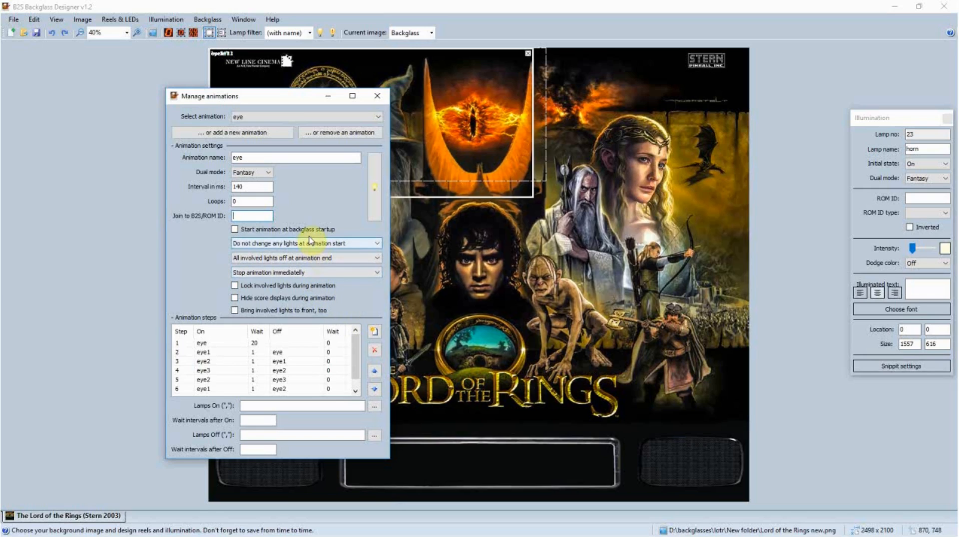
{"action": "left_click", "coordinate": [235, 230]}
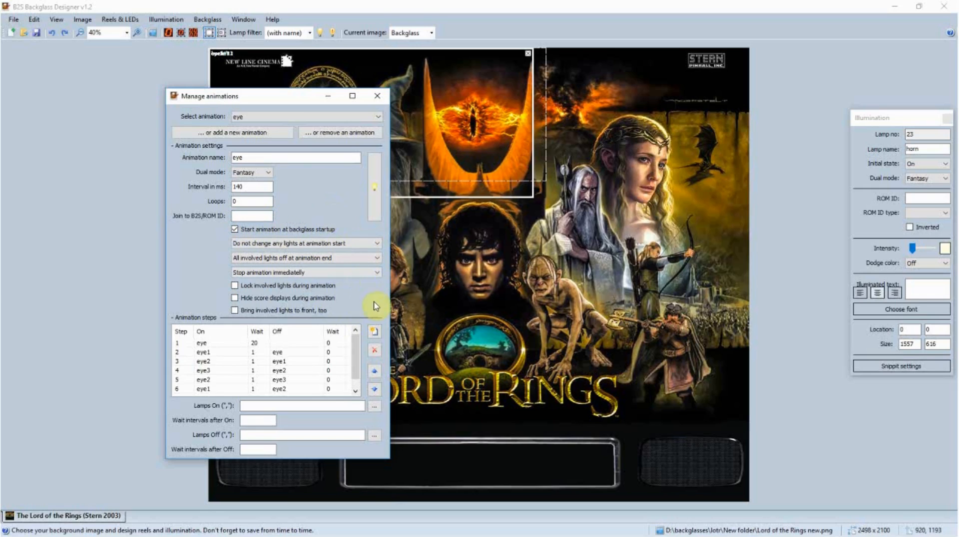
Add an eighth step to the eye animation and assign the eye rt 2 lamp to it
{"action": "left_click", "coordinate": [374, 332]}
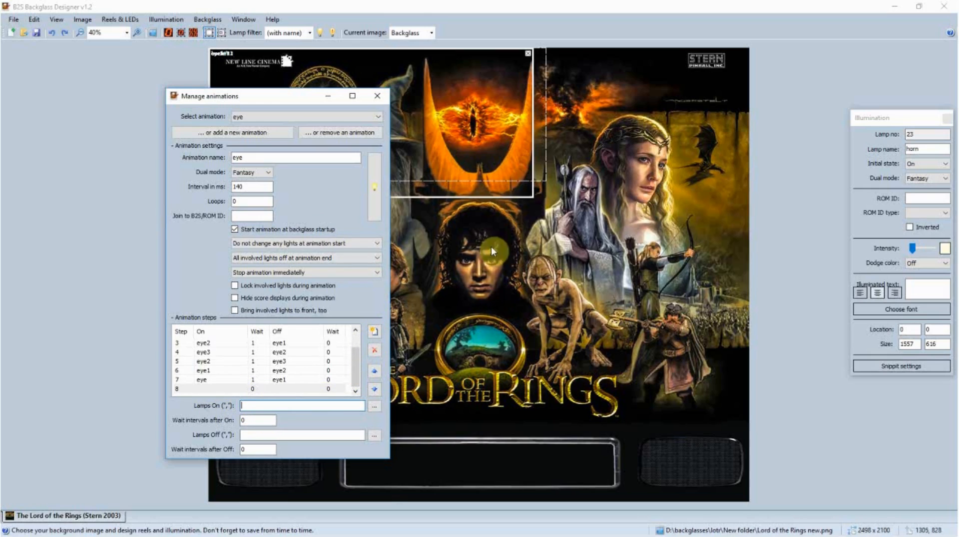
{"action": "left_click", "coordinate": [504, 112]}
{"action": "right_click", "coordinate": [499, 125]}
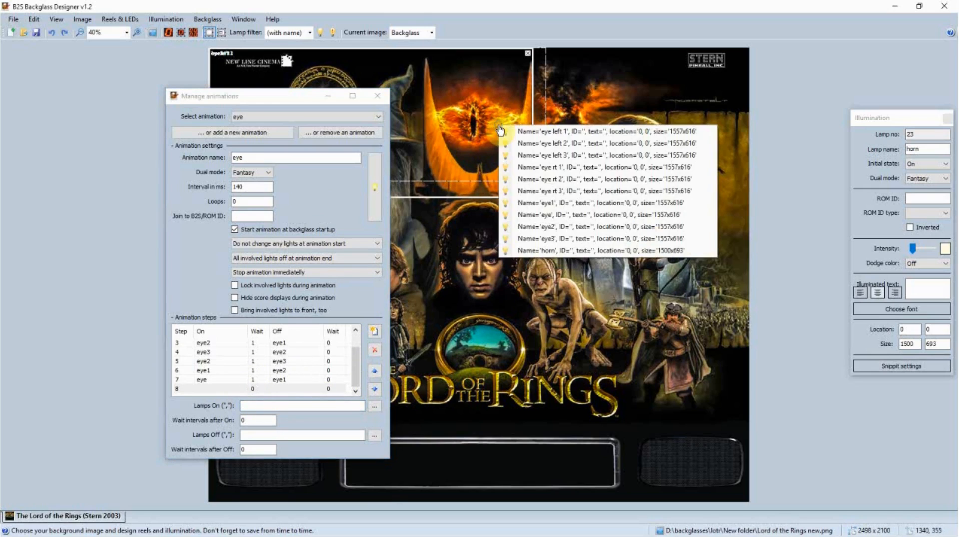
{"action": "left_click", "coordinate": [558, 180]}
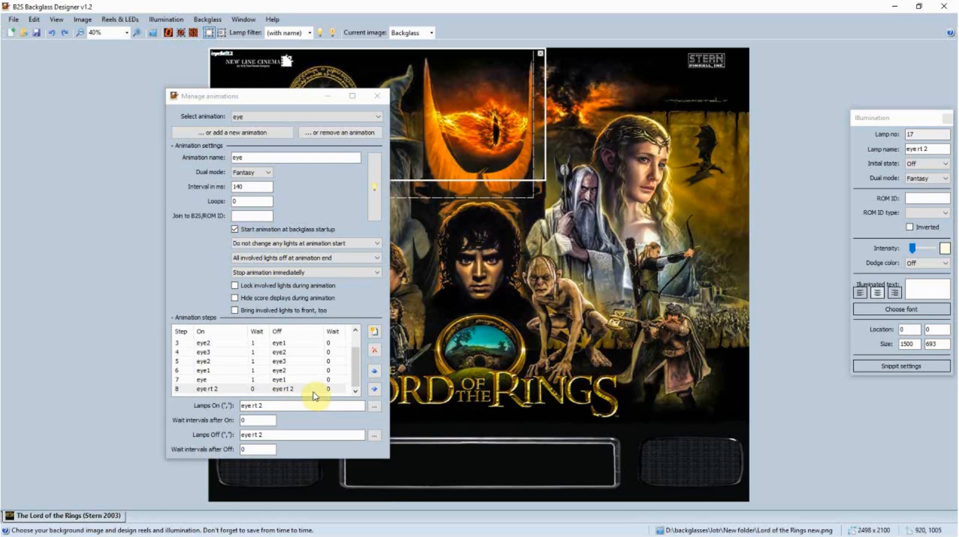
Clear the Lamps On and Lamps Off entries of step 8, trigger the eye animation preview, and close the animation manager
{"action": "left_click_drag", "start_coordinate": [262, 405], "coordinate": [230, 396]}
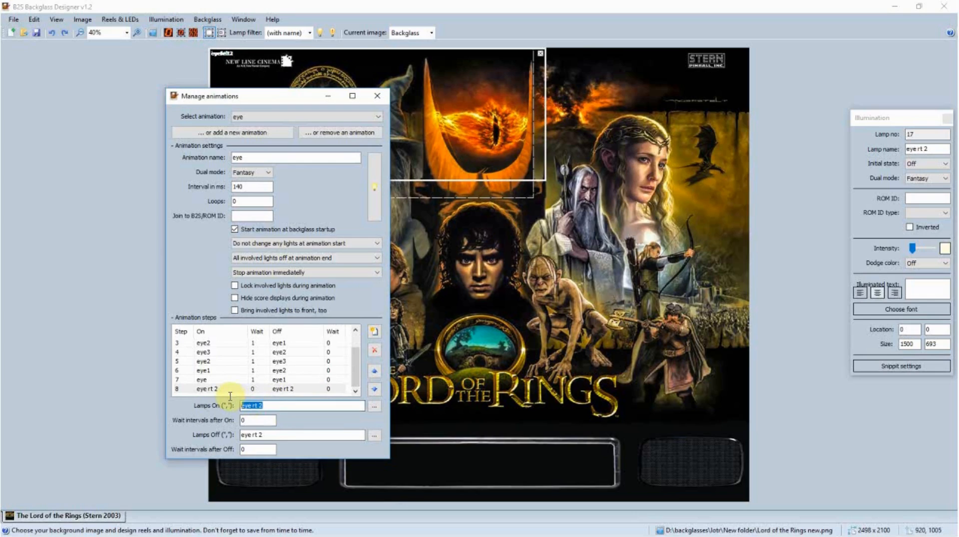
{"action": "key", "text": "Delete"}
{"action": "left_click_drag", "start_coordinate": [275, 435], "coordinate": [223, 435]}
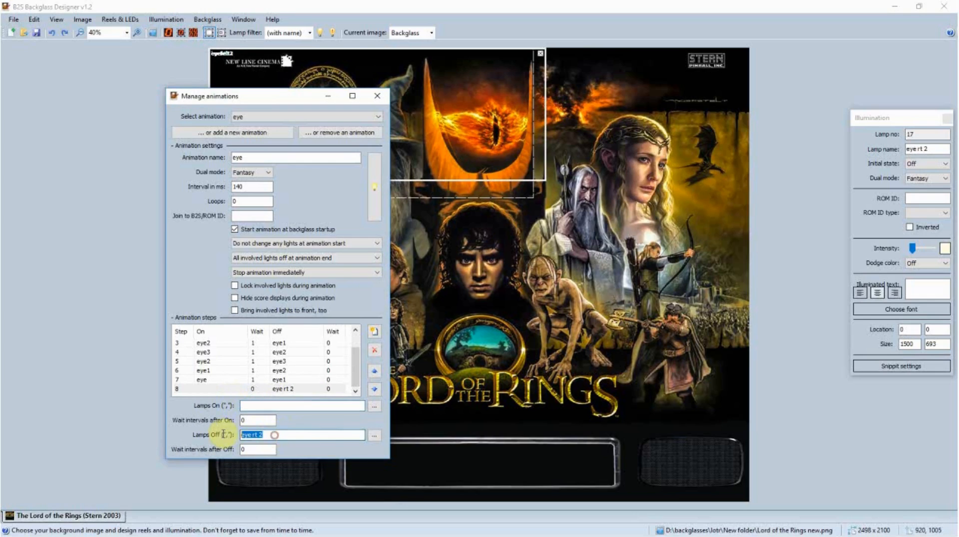
{"action": "key", "text": "Delete"}
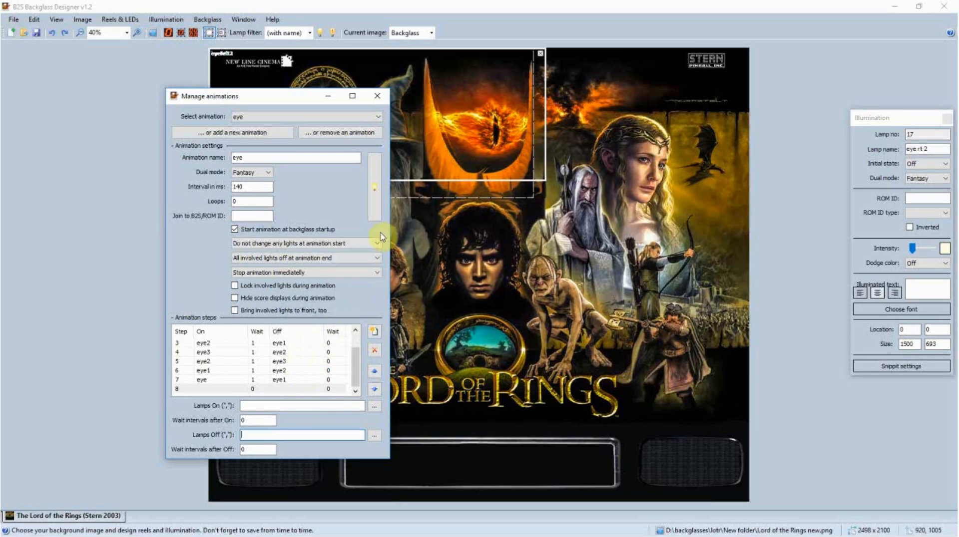
{"action": "left_click", "coordinate": [374, 184]}
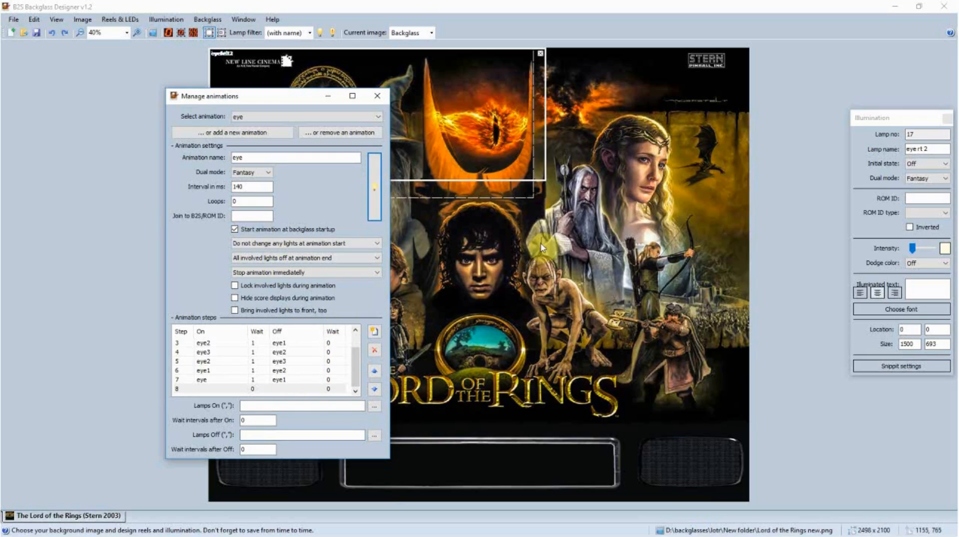
{"action": "left_click", "coordinate": [378, 97]}
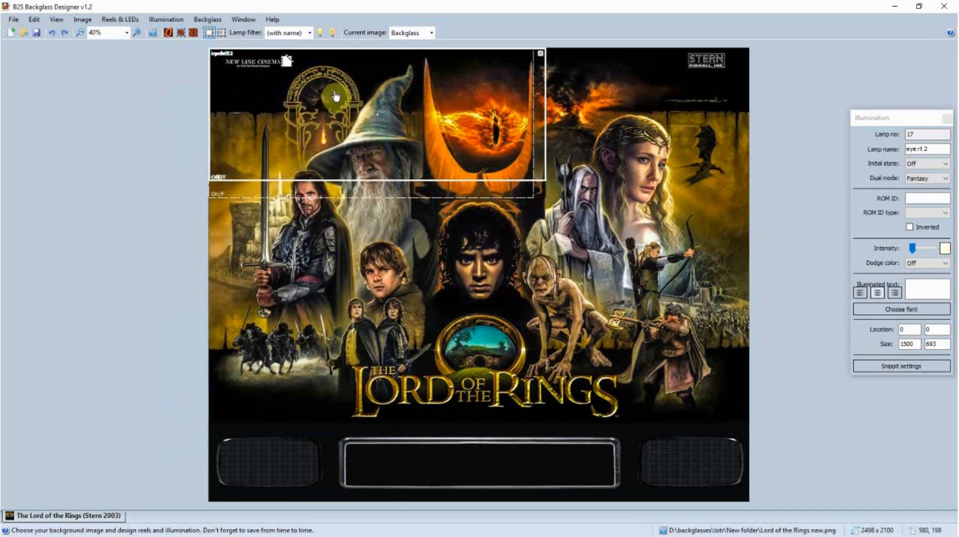
Create the directB2S backglass file and start its preview test with the lotr ROM
{"action": "left_click", "coordinate": [207, 20]}
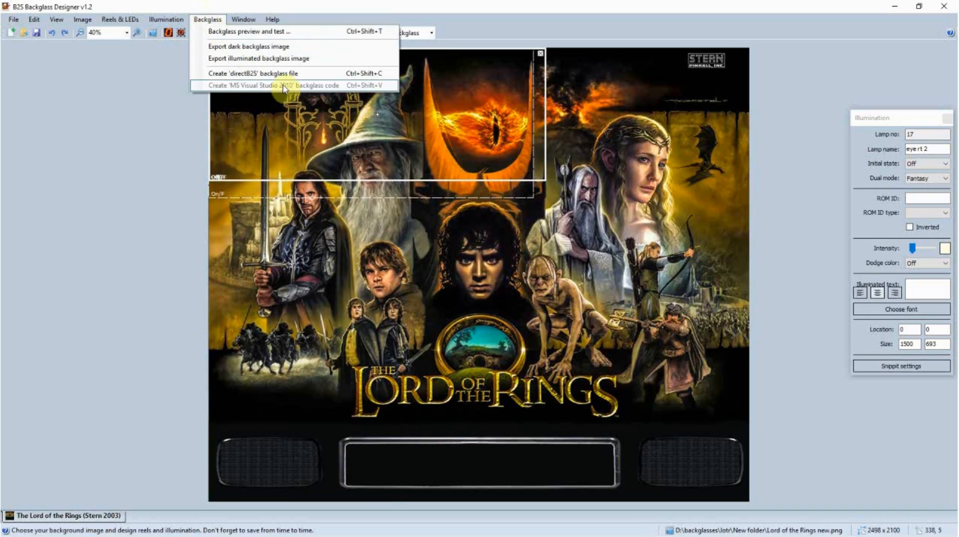
{"action": "left_click", "coordinate": [265, 73]}
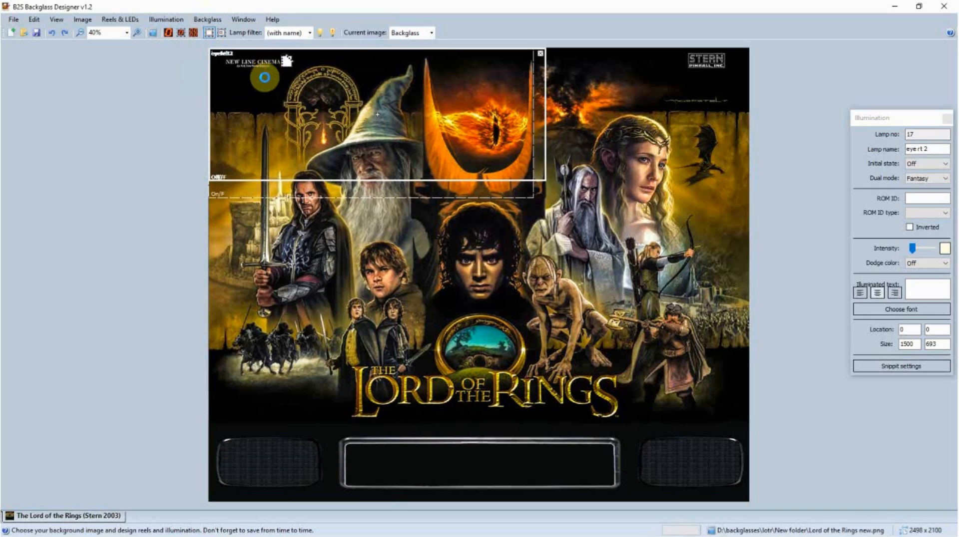
{"action": "left_click", "coordinate": [214, 19]}
{"action": "left_click", "coordinate": [254, 31]}
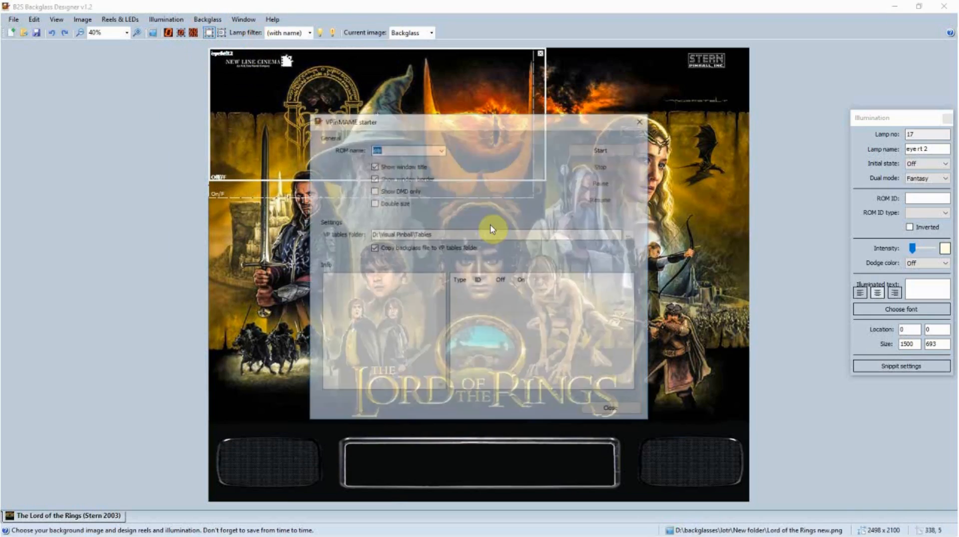
{"action": "left_click", "coordinate": [603, 149]}
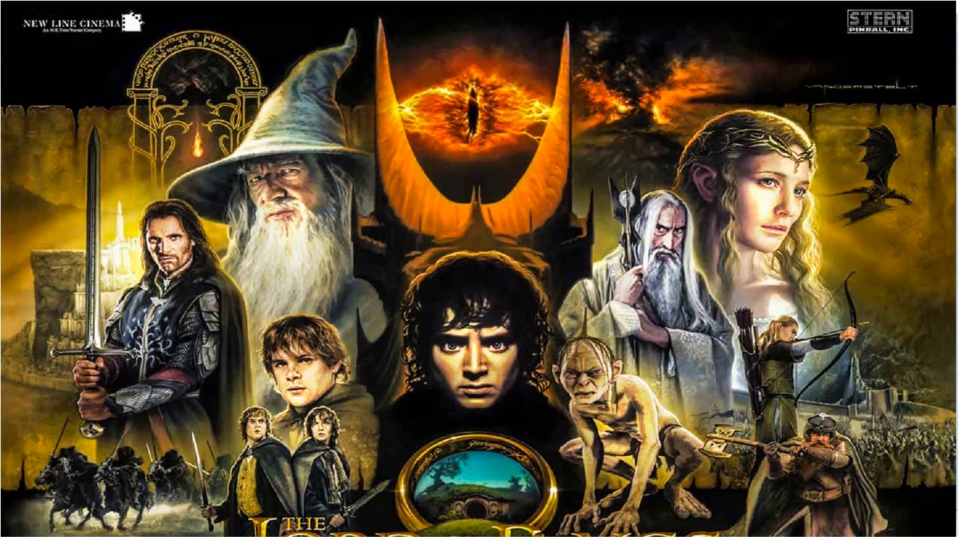
End the lotr preview test and close the VPinMAME starter
{"action": "key", "text": "Escape"}
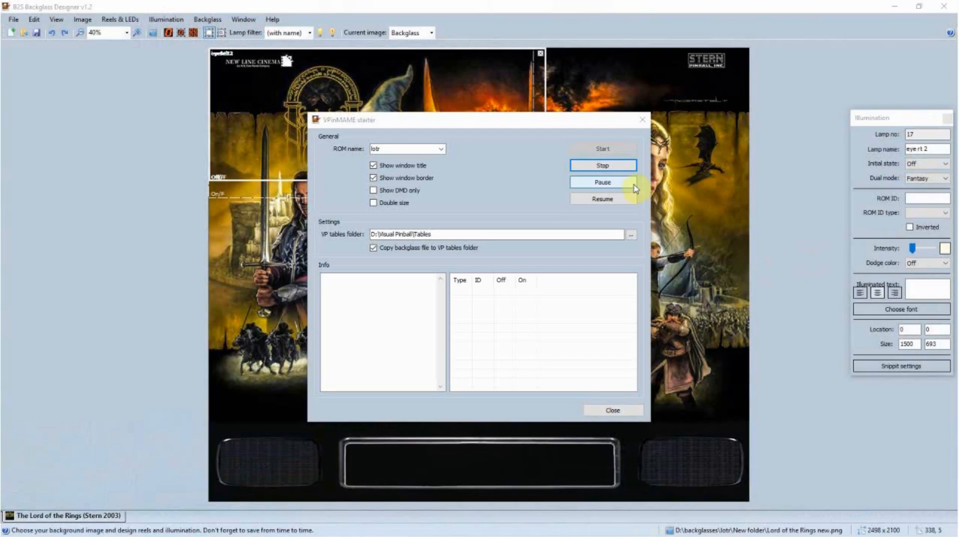
{"action": "left_click", "coordinate": [619, 165]}
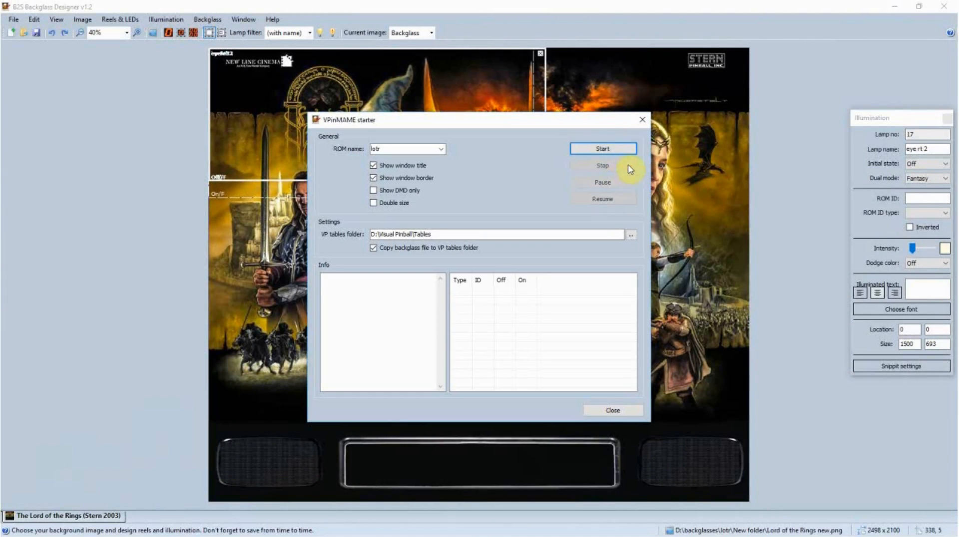
{"action": "left_click", "coordinate": [641, 120]}
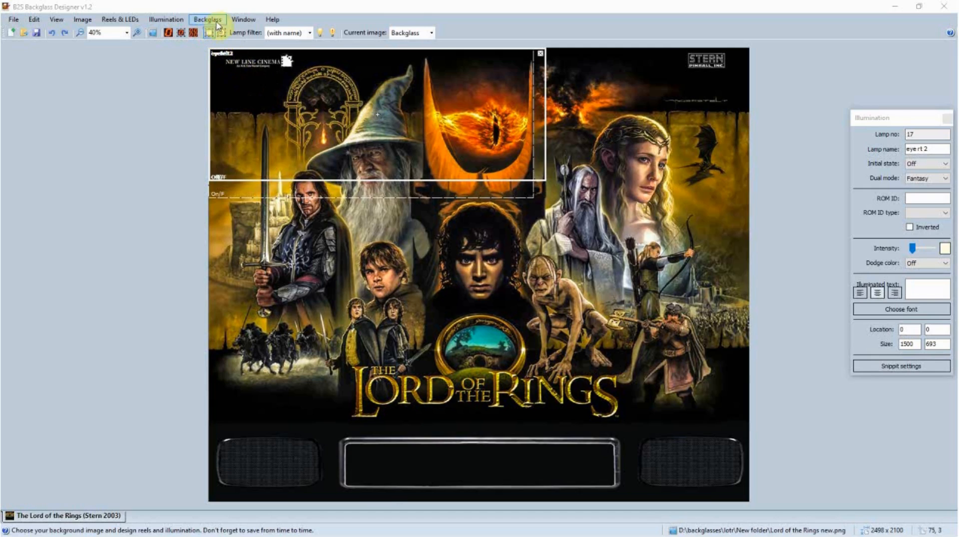
Filter the lamps on the backglass by On, Off, Authentic and (without ID) in turn to compare the frames
{"action": "left_click", "coordinate": [309, 33]}
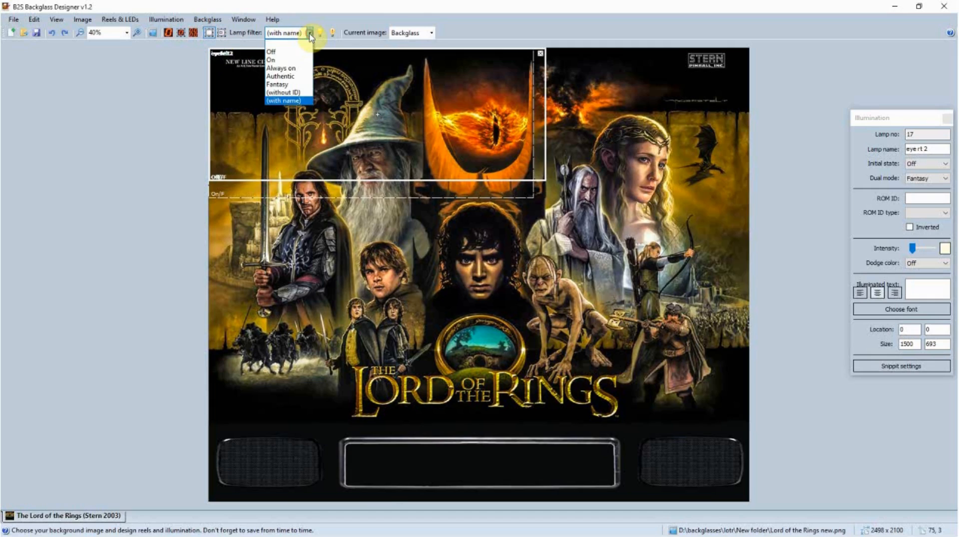
{"action": "left_click", "coordinate": [274, 60]}
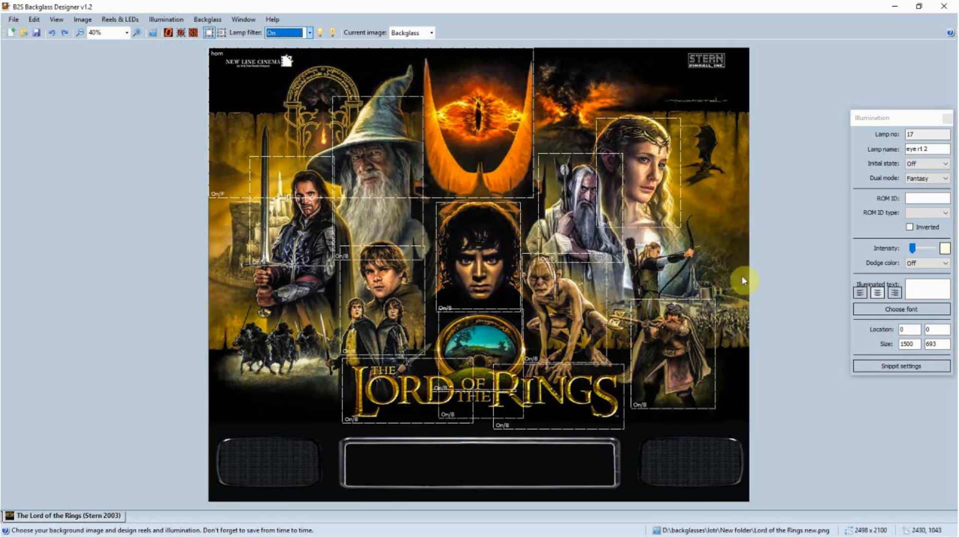
{"action": "left_click", "coordinate": [310, 33]}
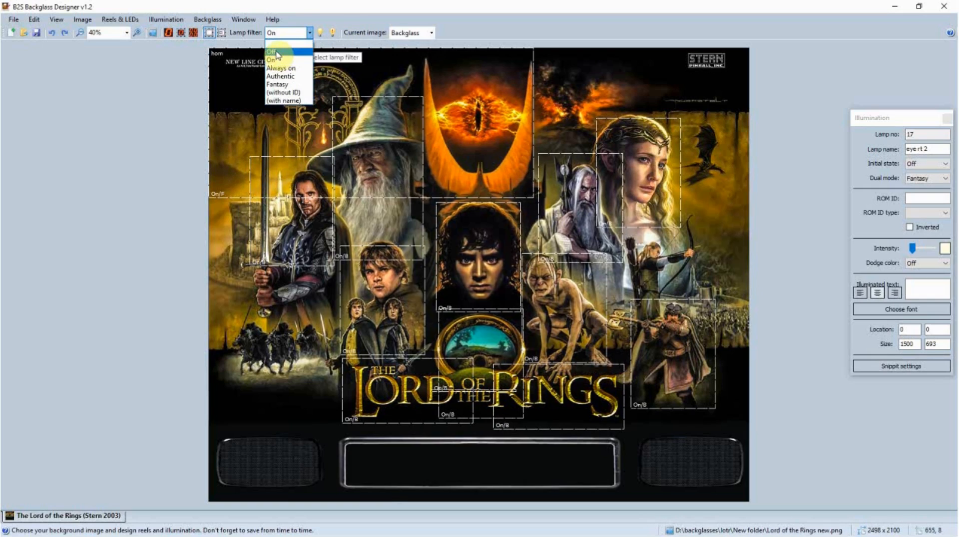
{"action": "left_click", "coordinate": [276, 53]}
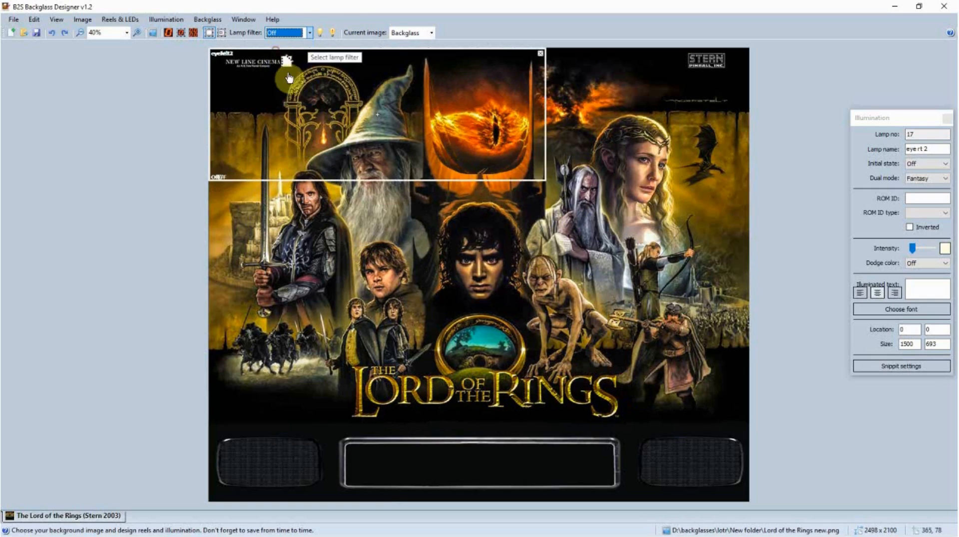
{"action": "left_click", "coordinate": [309, 33]}
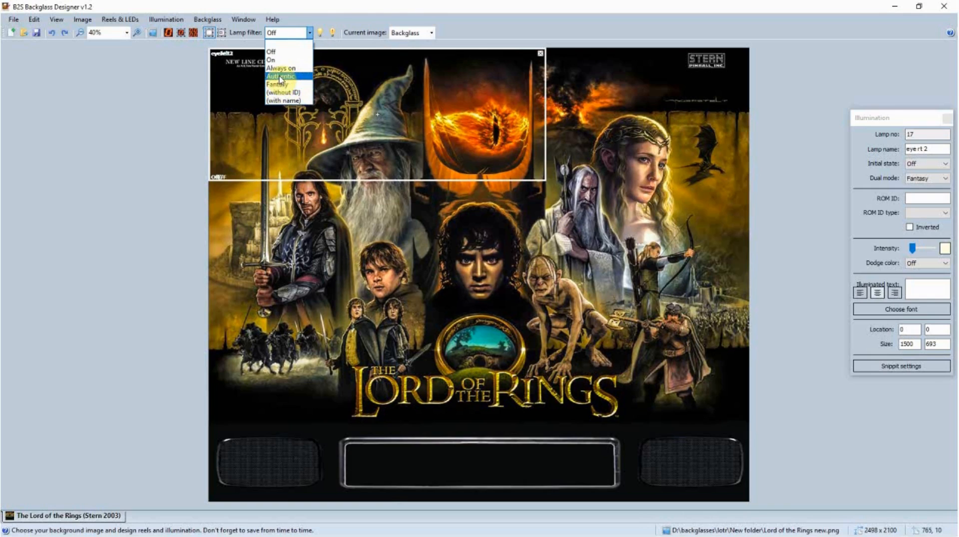
{"action": "left_click", "coordinate": [281, 77]}
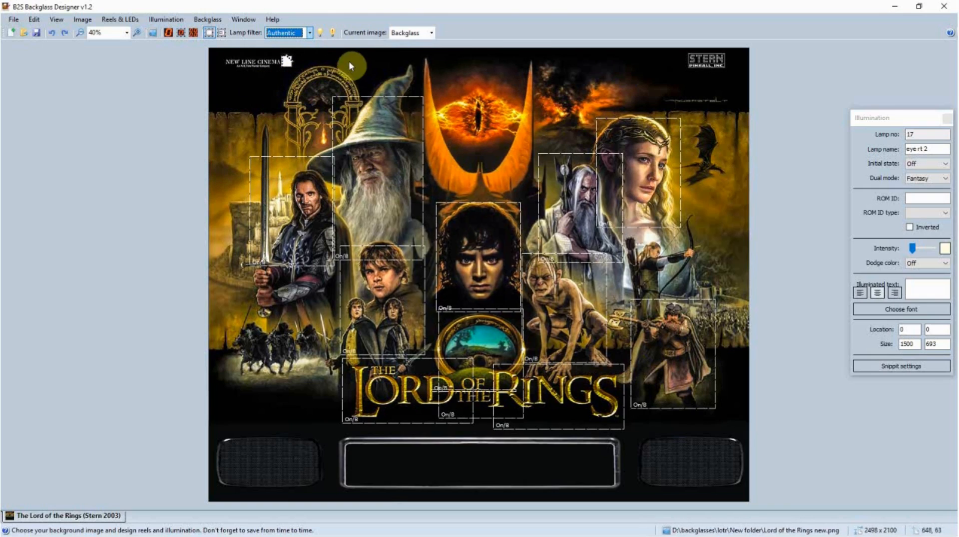
{"action": "left_click", "coordinate": [309, 33]}
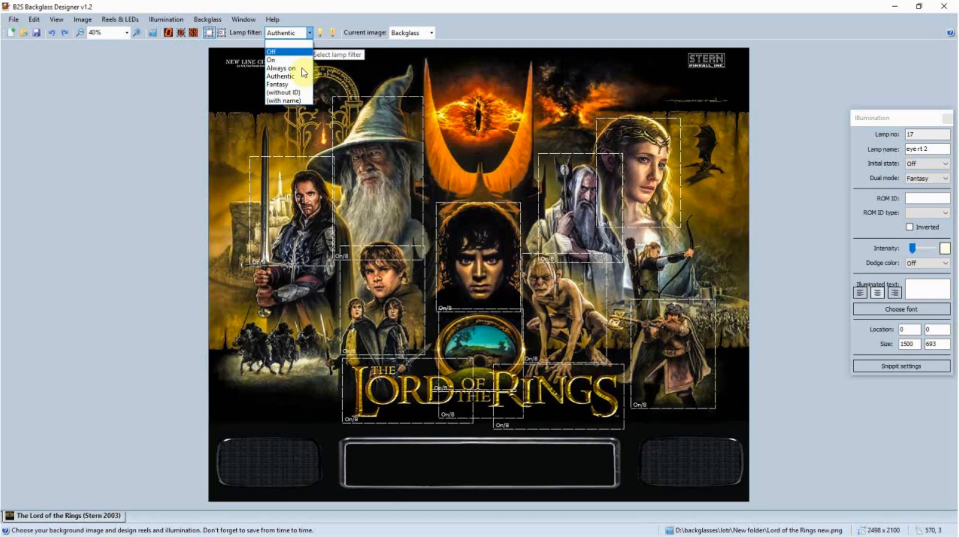
{"action": "left_click", "coordinate": [282, 92]}
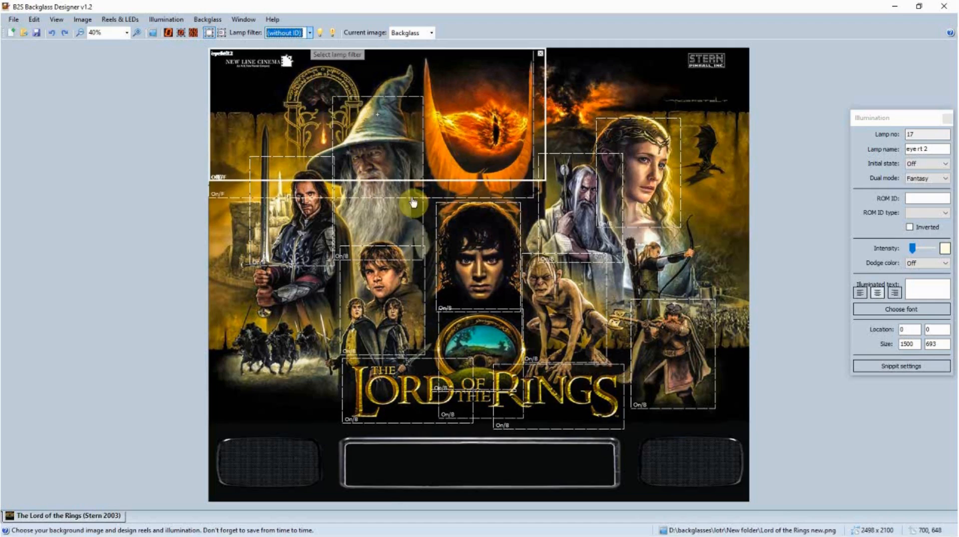
Reset the lamp filter to blank for all illumination frames
{"action": "left_click", "coordinate": [310, 33]}
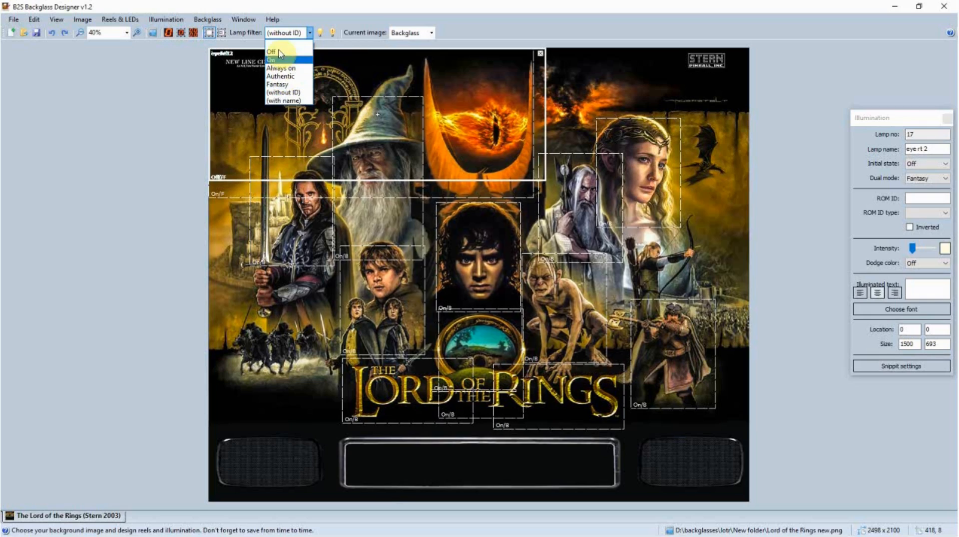
{"action": "left_click", "coordinate": [274, 47]}
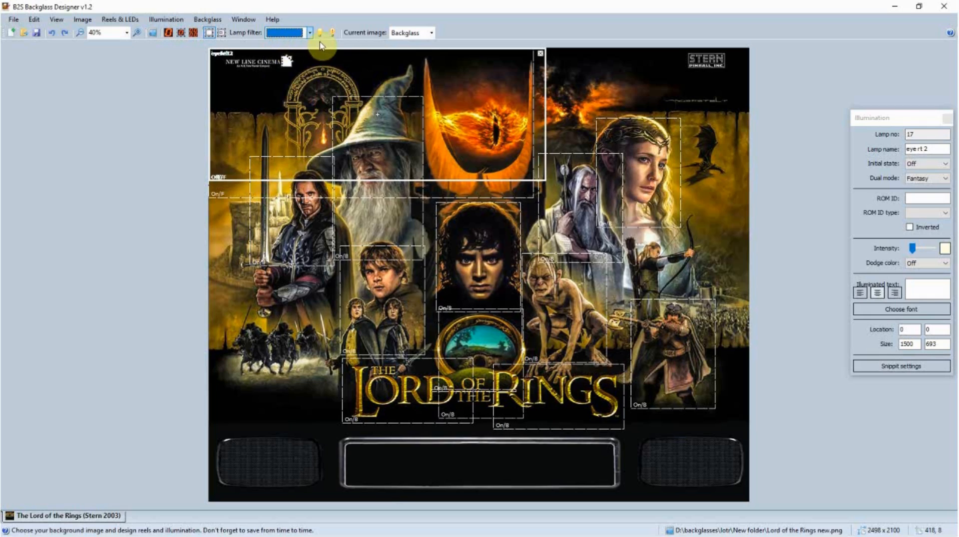
{"action": "left_click", "coordinate": [310, 32]}
{"action": "left_click", "coordinate": [294, 45]}
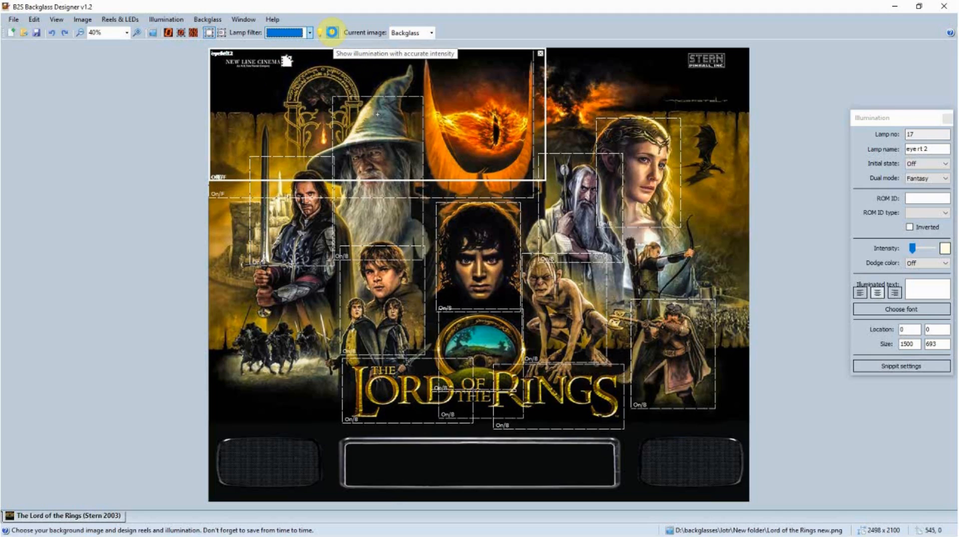
Toggle the accurate-intensity illumination display to compare it, leaving it switched on
{"action": "left_click", "coordinate": [332, 33]}
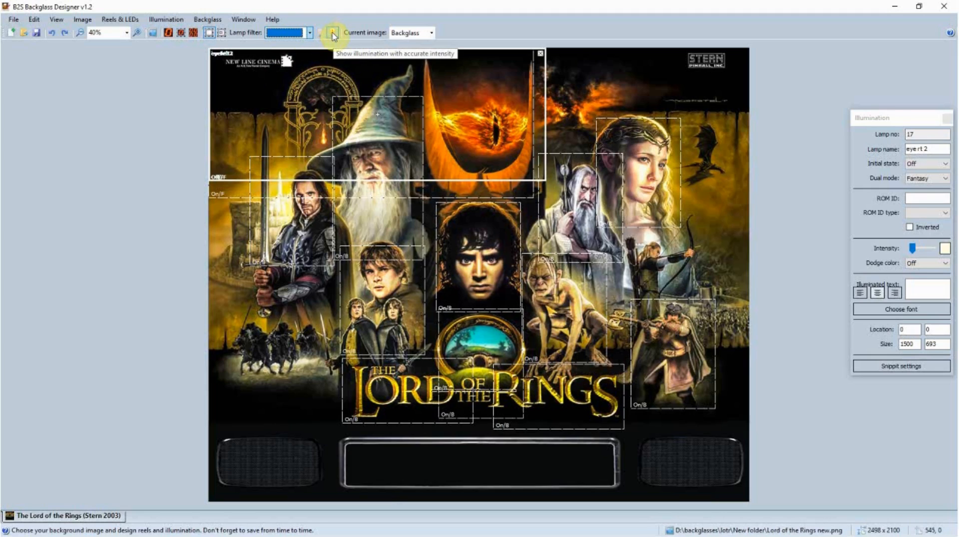
{"action": "left_click", "coordinate": [332, 33]}
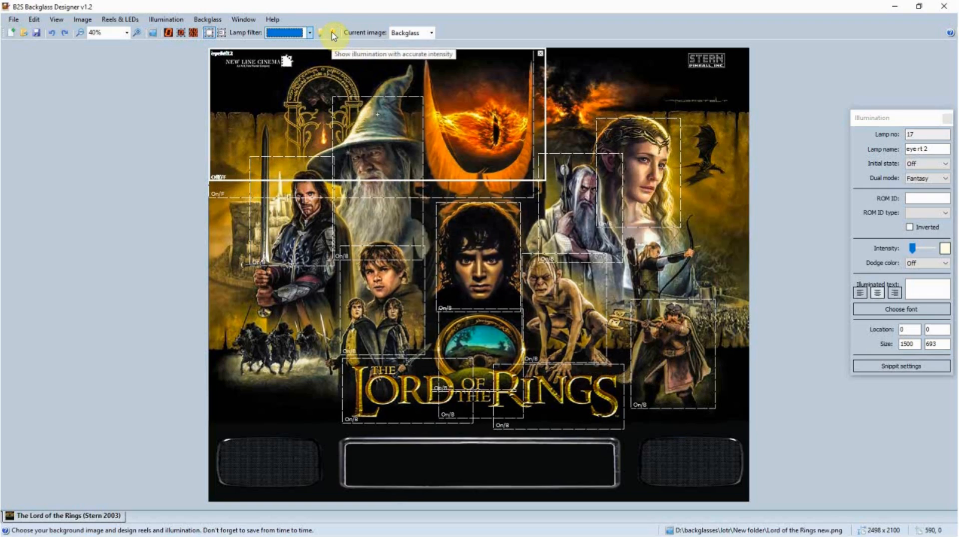
{"action": "left_click", "coordinate": [332, 32]}
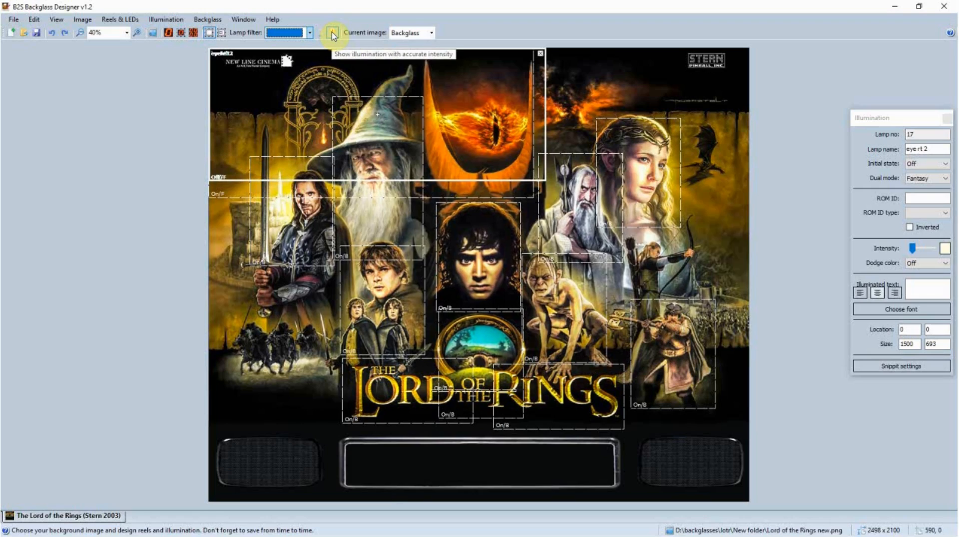
{"action": "left_click", "coordinate": [120, 21]}
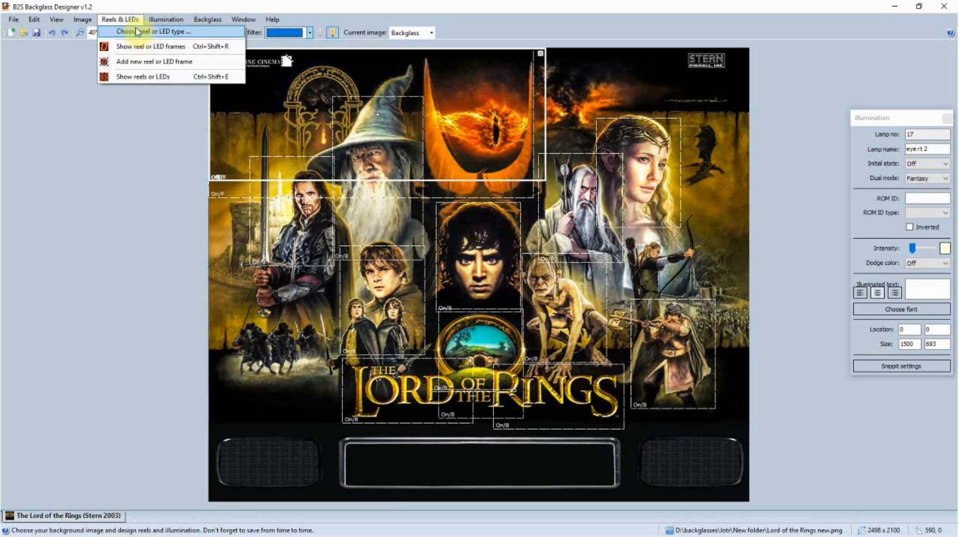
{"action": "mouse_move", "coordinate": [83, 21]}
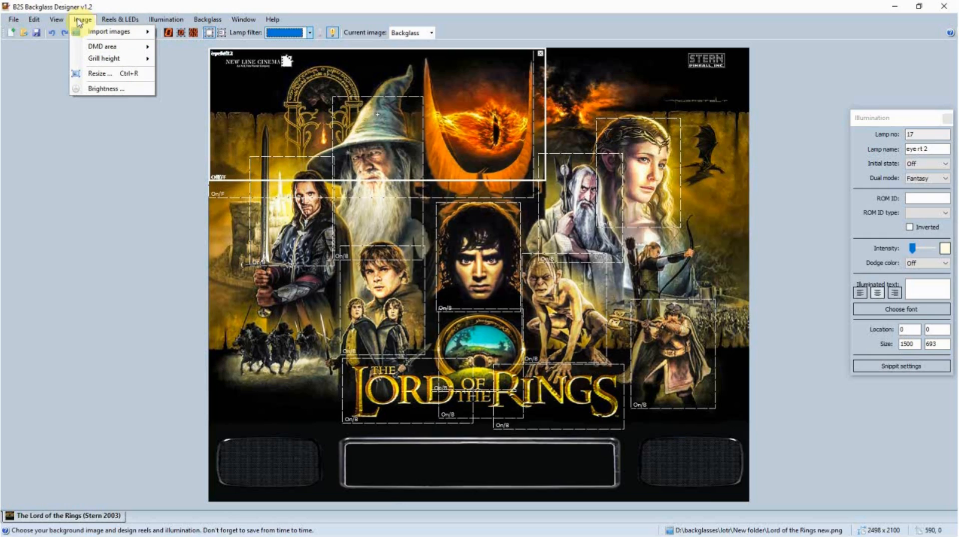
{"action": "mouse_move", "coordinate": [114, 50]}
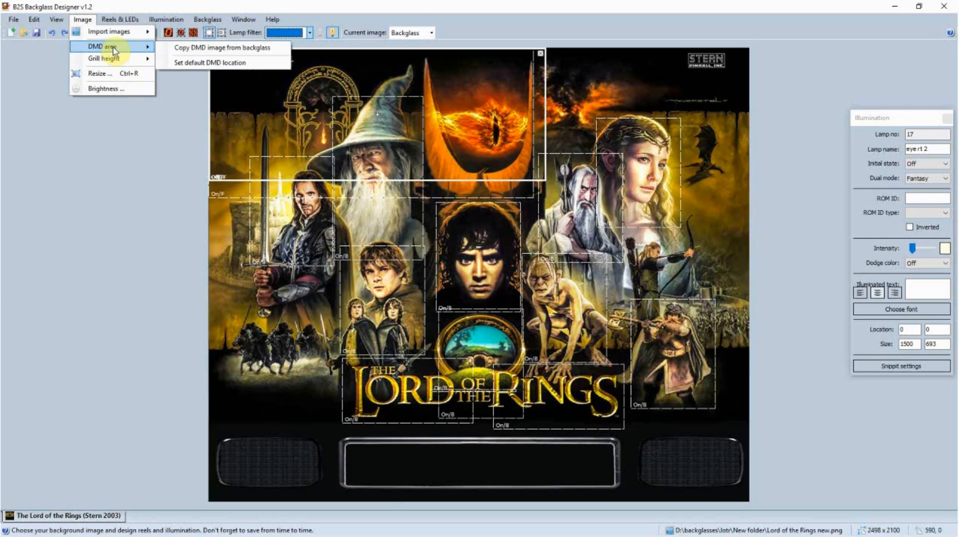
{"action": "mouse_move", "coordinate": [130, 32]}
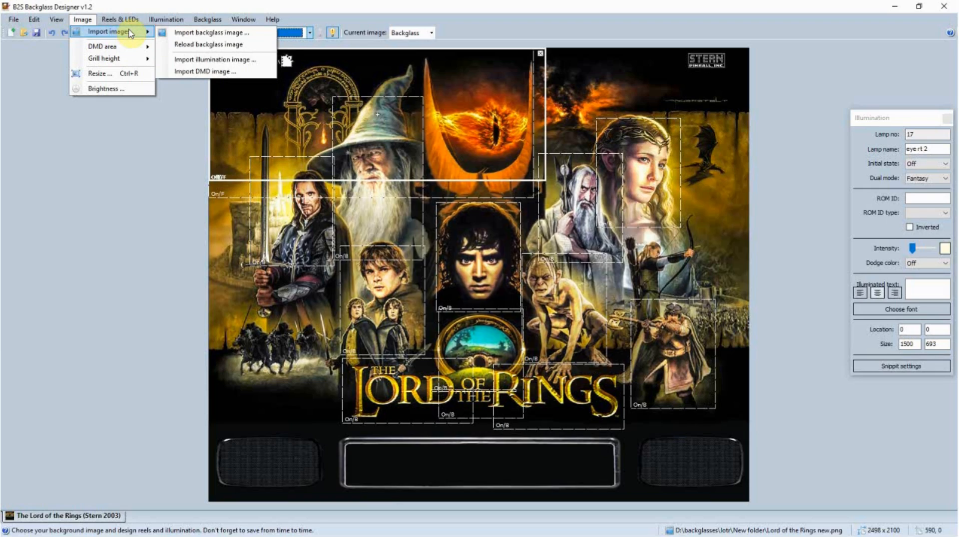
{"action": "left_click", "coordinate": [42, 19]}
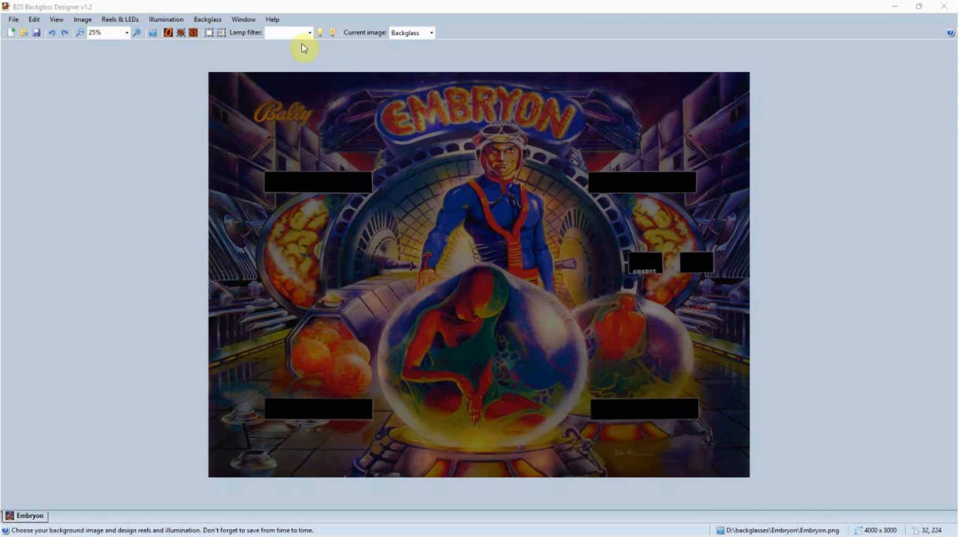
Show the Embryon backglass illumination with accurate intensity
{"action": "left_click", "coordinate": [334, 33]}
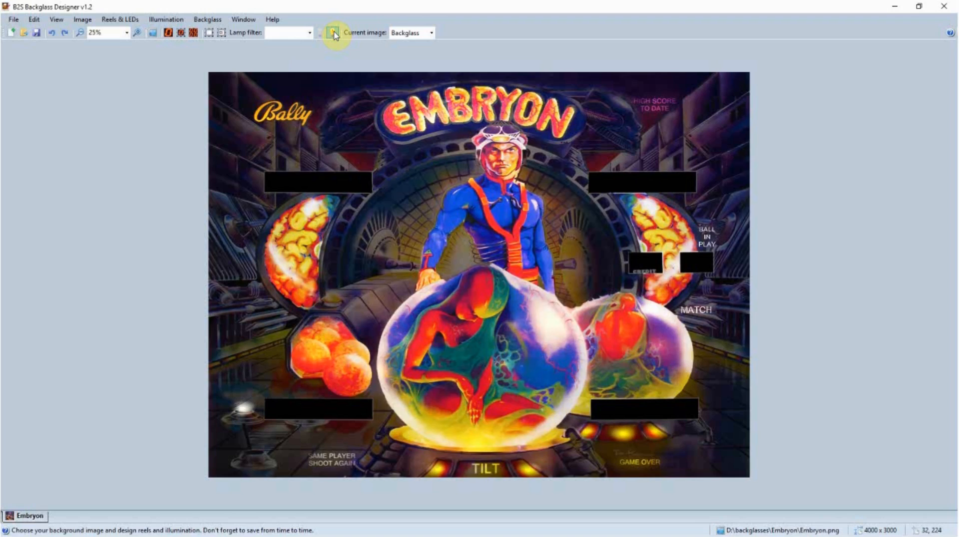
Show the illumination frames, move the SAME PLAYER SHOOT AGAIN frame to about 582, 2664, and place its Illumination settings beside the backglass
{"action": "left_click", "coordinate": [209, 33]}
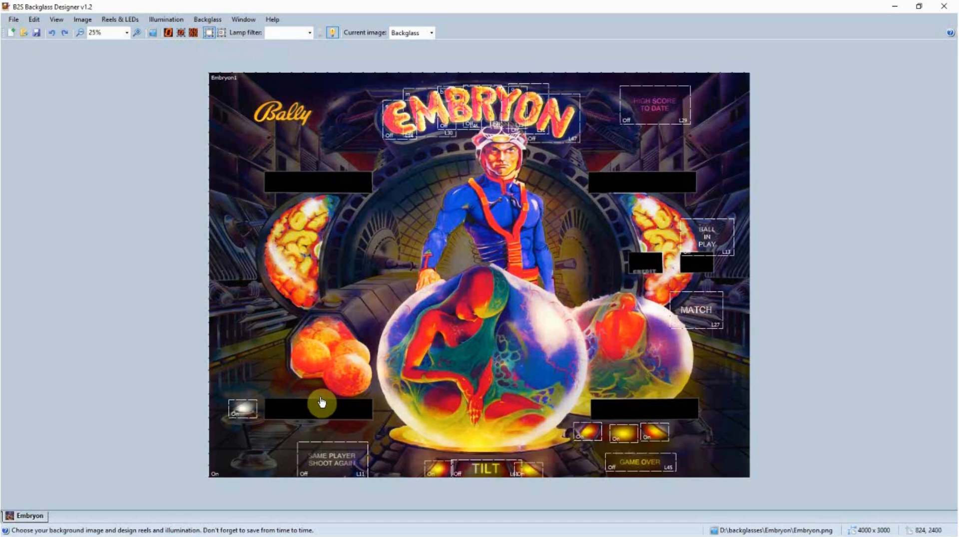
{"action": "mouse_move", "coordinate": [335, 461]}
{"action": "left_mouse_down"}
{"action": "mouse_move", "coordinate": [345, 428]}
{"action": "mouse_move", "coordinate": [337, 470]}
{"action": "mouse_move", "coordinate": [339, 453]}
{"action": "left_mouse_up"}
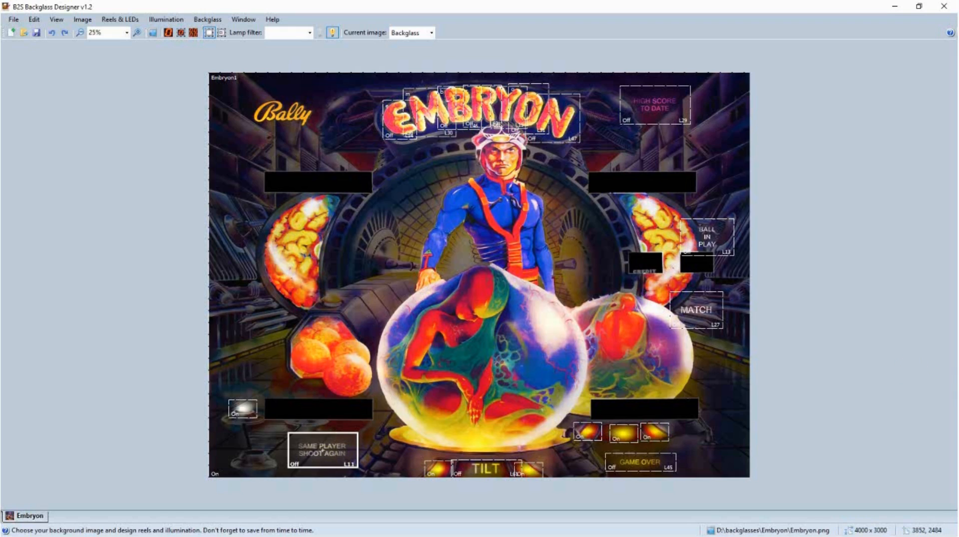
{"action": "left_click_drag", "start_coordinate": [958, 125], "coordinate": [828, 121]}
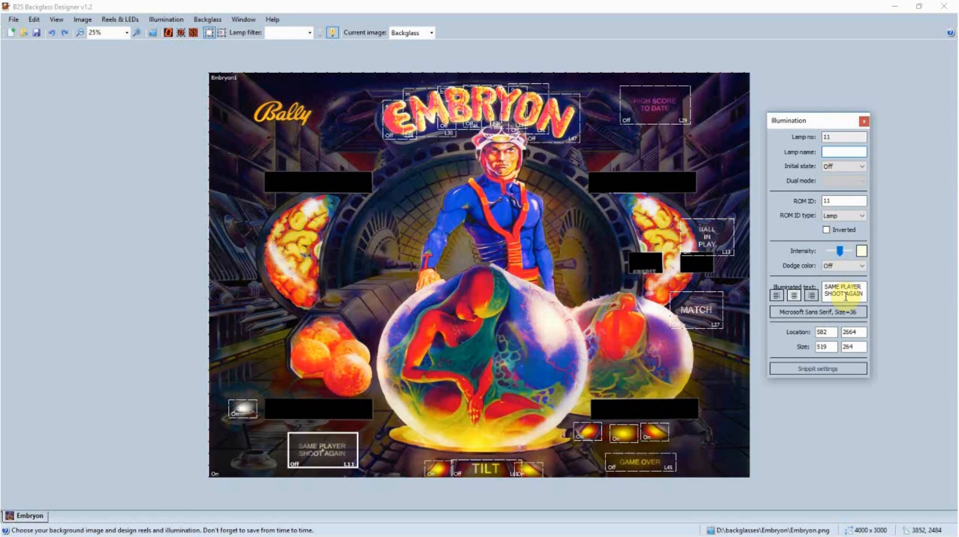
Change the selected lamp's illuminated text to "SAME PLAYER PLAYS AGAIN" and nudge its frame to about 586, 2668
{"action": "double_click", "coordinate": [832, 295]}
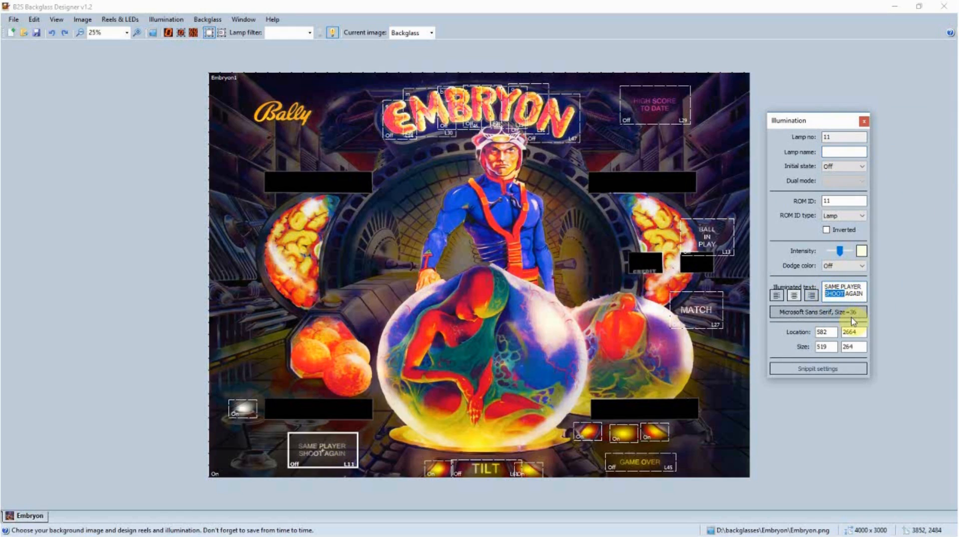
{"action": "type", "text": "fucks"}
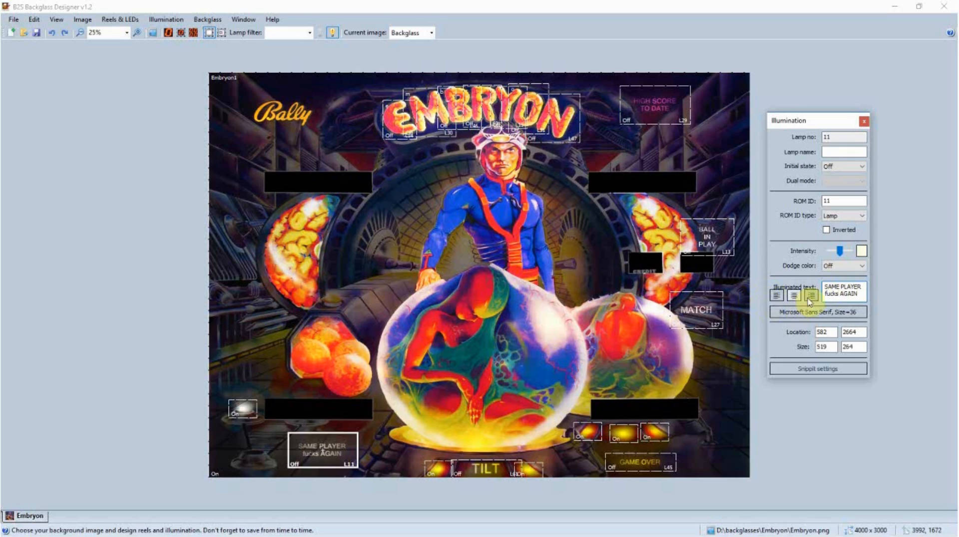
{"action": "left_click_drag", "start_coordinate": [839, 294], "coordinate": [799, 295]}
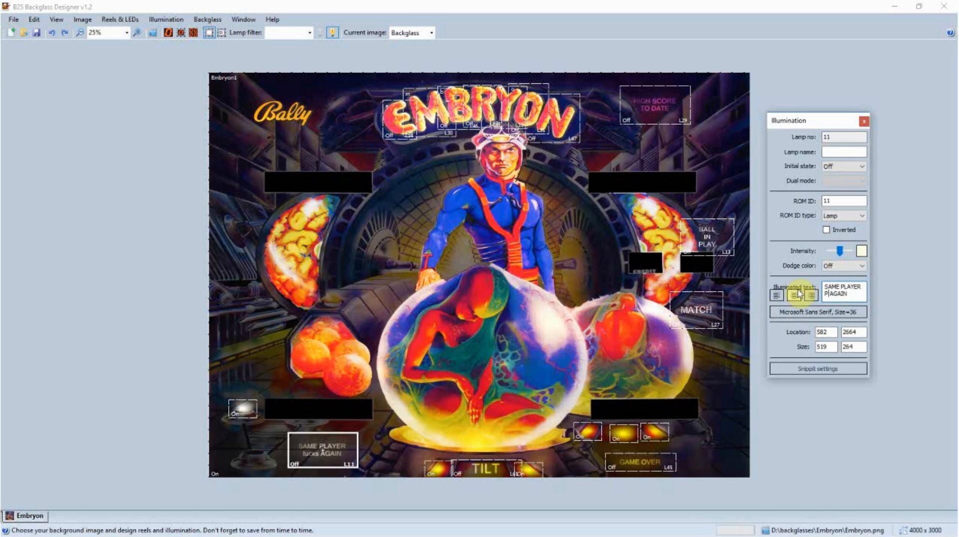
{"action": "type", "text": "PLAYS"}
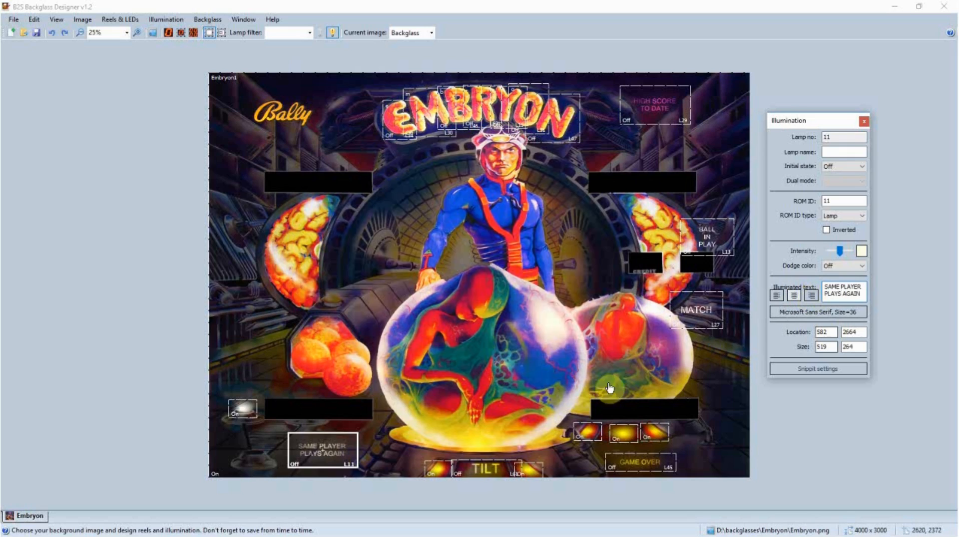
{"action": "left_click", "coordinate": [320, 444]}
{"action": "left_click_drag", "start_coordinate": [320, 445], "coordinate": [320, 445]}
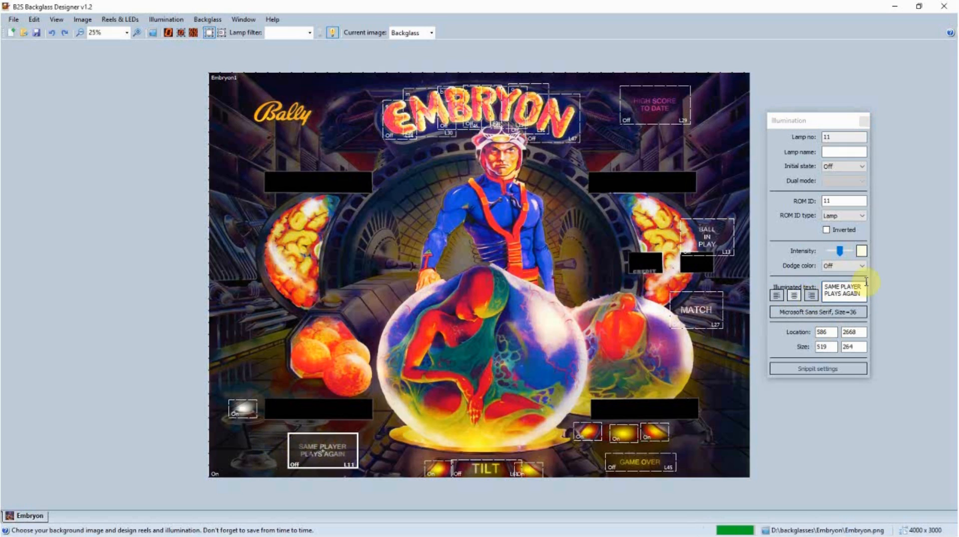
Try White and then Green as the dodge color of the SAME PLAYER PLAYS AGAIN lamp
{"action": "mouse_move", "coordinate": [841, 252]}
{"action": "left_mouse_down"}
{"action": "mouse_move", "coordinate": [807, 251]}
{"action": "mouse_move", "coordinate": [843, 254]}
{"action": "left_mouse_up"}
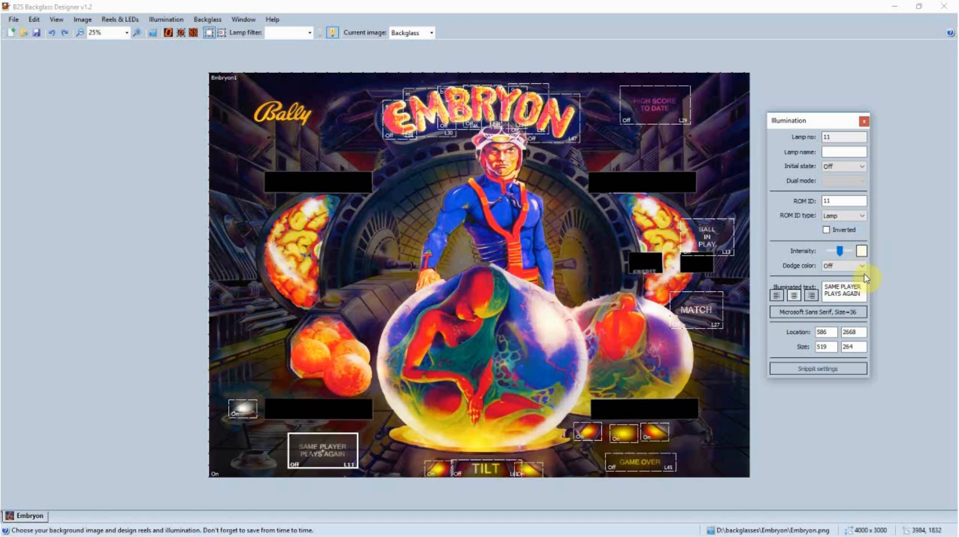
{"action": "left_click", "coordinate": [863, 269]}
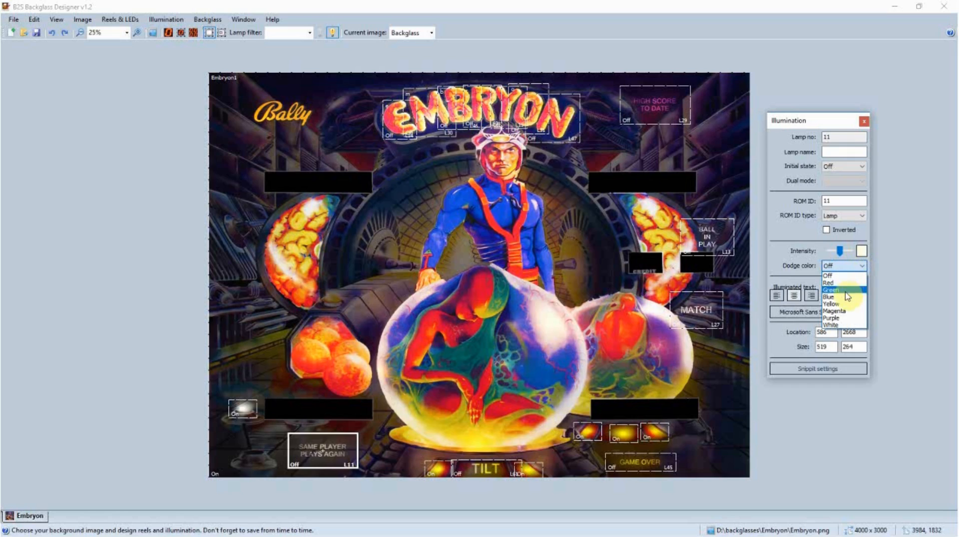
{"action": "left_click", "coordinate": [832, 327]}
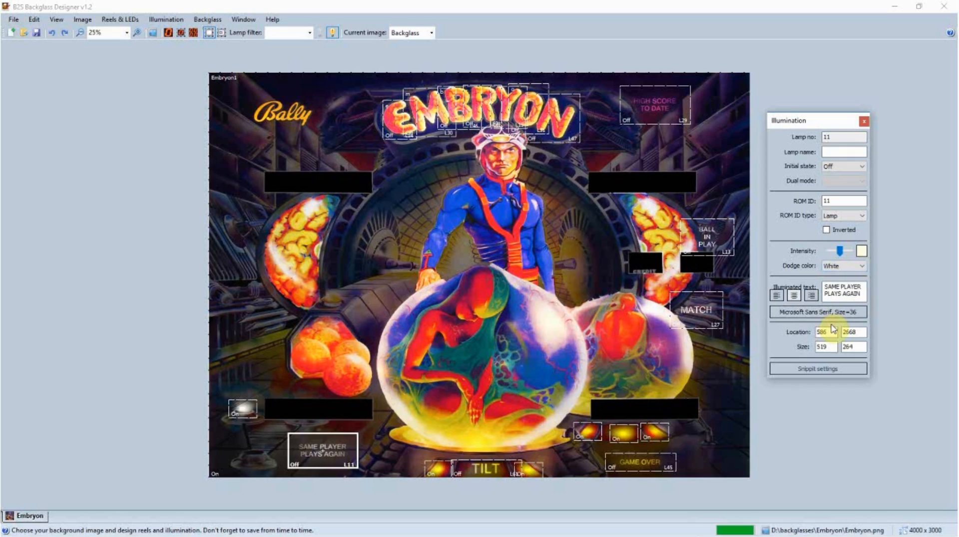
{"action": "left_click", "coordinate": [861, 265]}
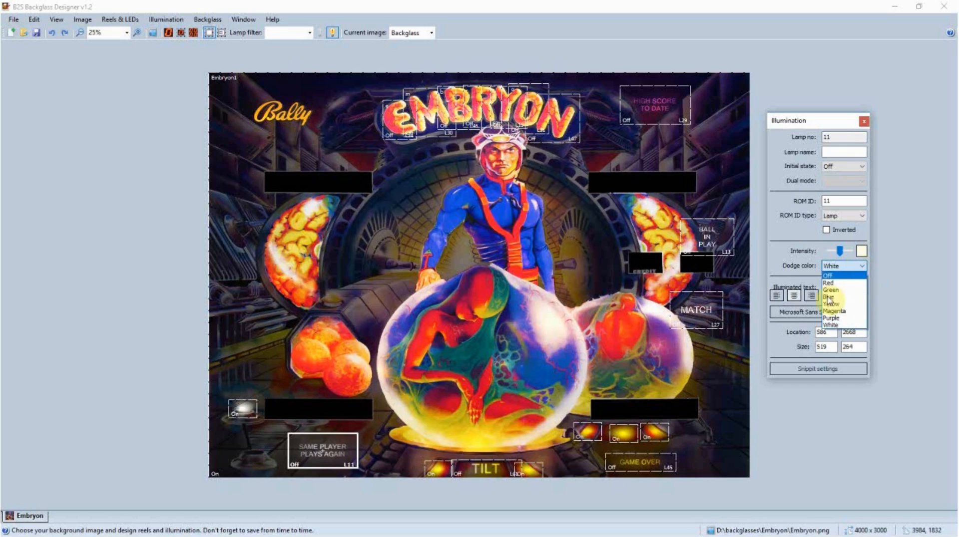
{"action": "left_click", "coordinate": [831, 290]}
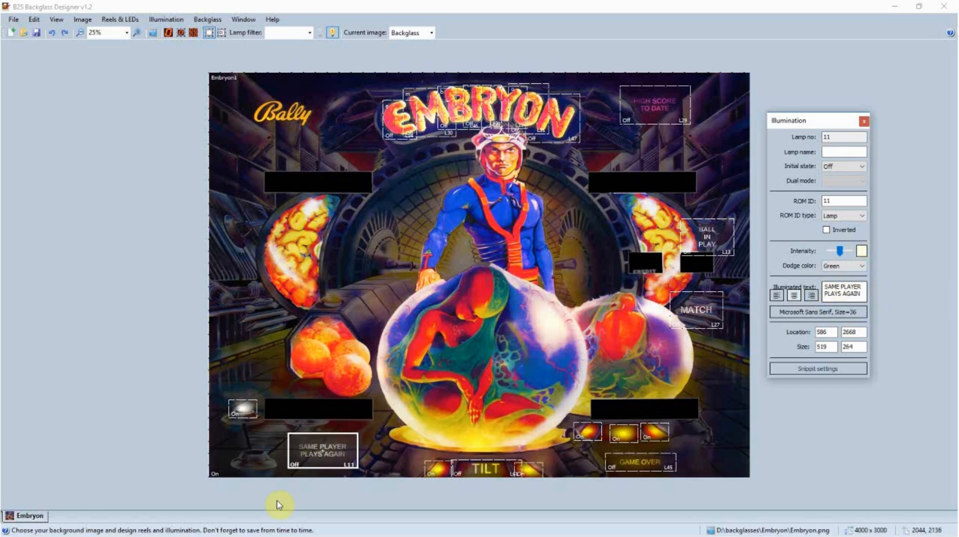
Move the green-dodged text frame over and off the black score display to compare the tint, ending at about 626, 2344
{"action": "left_click_drag", "start_coordinate": [330, 463], "coordinate": [338, 422]}
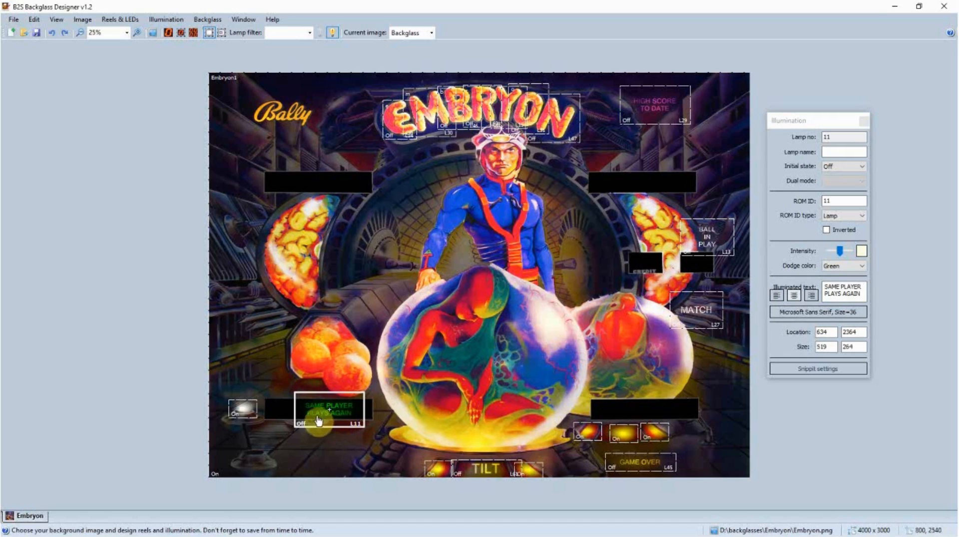
{"action": "left_click_drag", "start_coordinate": [319, 421], "coordinate": [328, 452]}
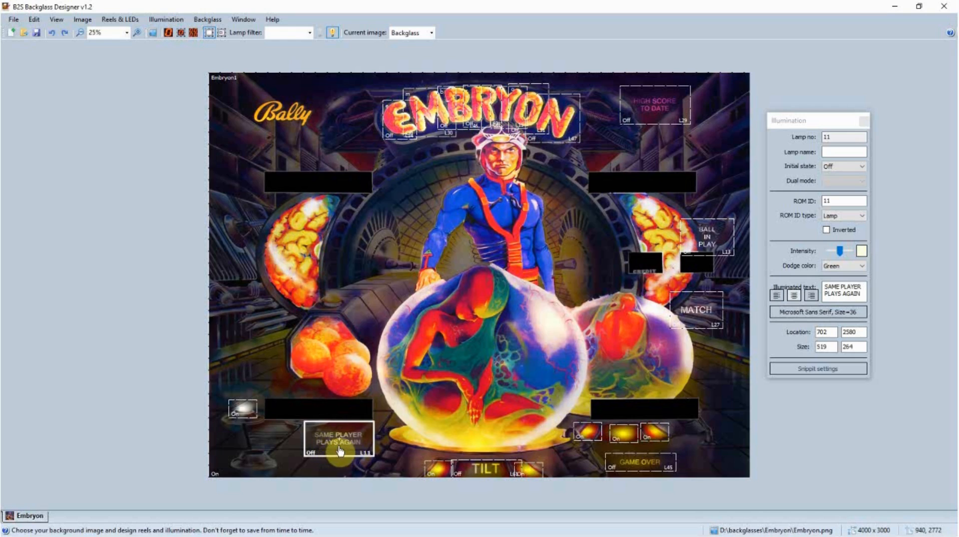
{"action": "left_click_drag", "start_coordinate": [338, 448], "coordinate": [328, 421]}
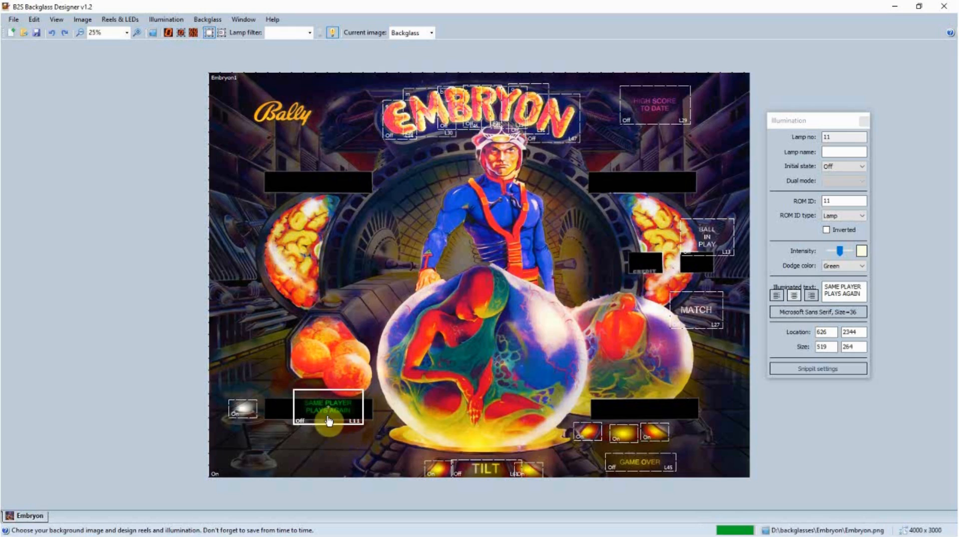
Try the Purple dodge color, move the frame below the score display to about 570, 2604, and set the dodge color to Off
{"action": "left_click", "coordinate": [863, 267]}
{"action": "left_click", "coordinate": [835, 318]}
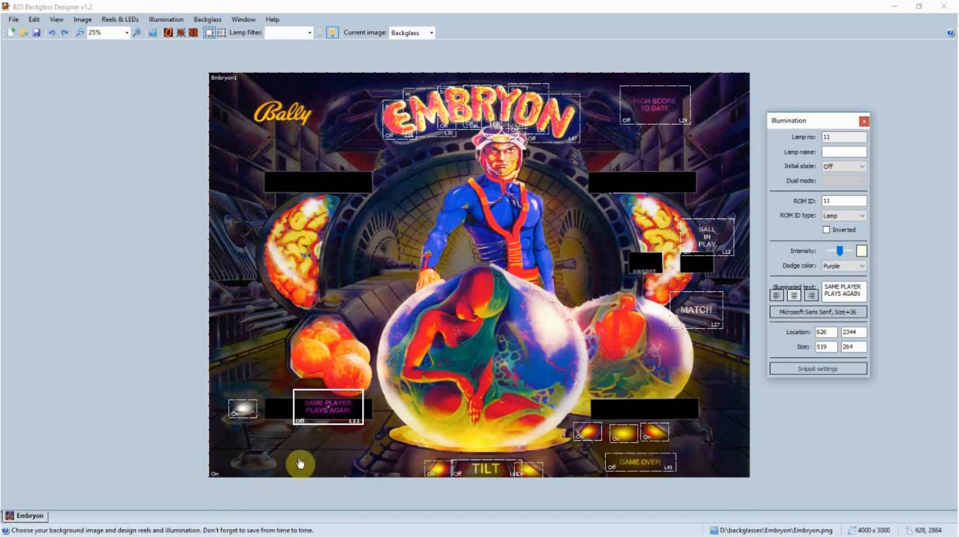
{"action": "left_click_drag", "start_coordinate": [337, 416], "coordinate": [331, 453]}
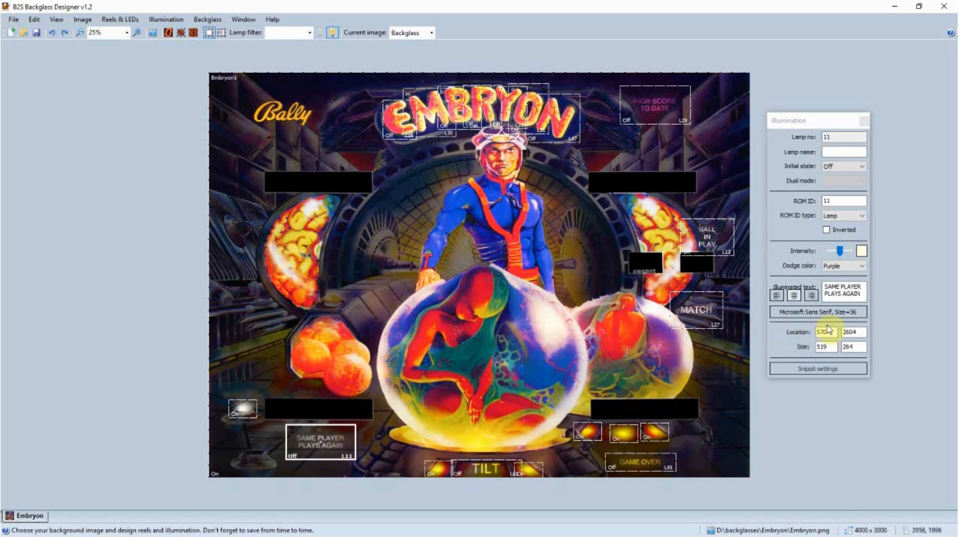
{"action": "left_click", "coordinate": [862, 267]}
{"action": "left_click", "coordinate": [837, 276]}
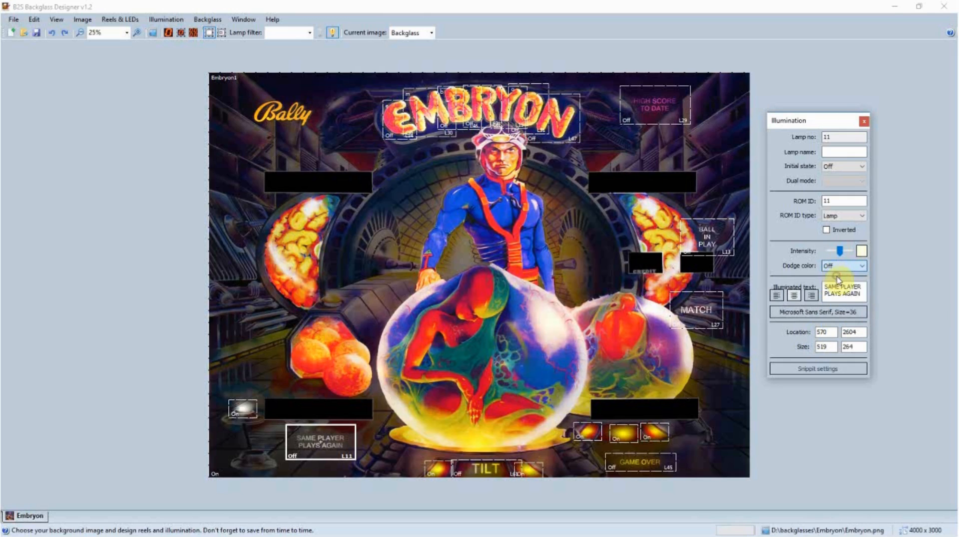
Try magenta, turquoise and blue (18D0E8) light colors on the SAME PLAYER PLAYS AGAIN lamp, discarding the color change
{"action": "left_click", "coordinate": [862, 252]}
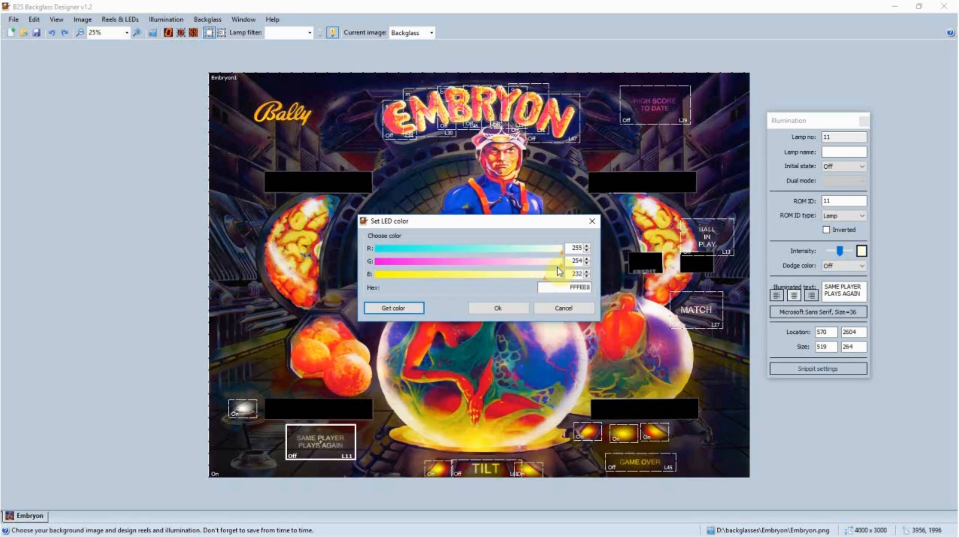
{"action": "left_click_drag", "start_coordinate": [563, 270], "coordinate": [378, 265]}
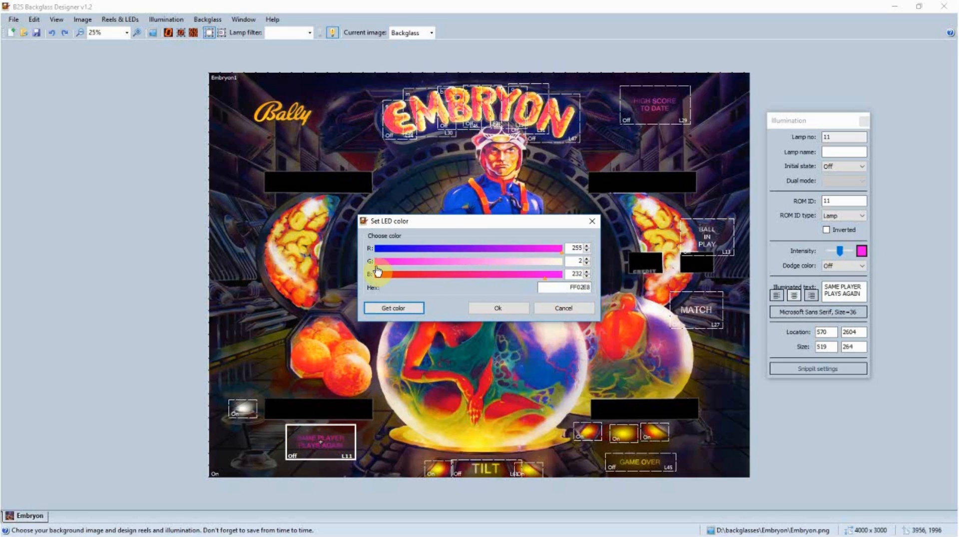
{"action": "left_click_drag", "start_coordinate": [381, 267], "coordinate": [397, 252]}
{"action": "left_click_drag", "start_coordinate": [393, 249], "coordinate": [392, 249]}
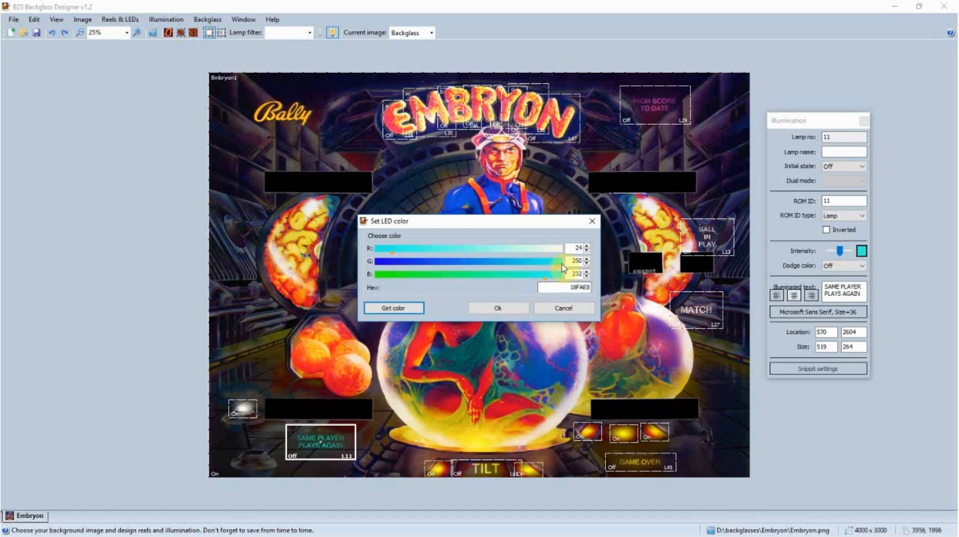
{"action": "left_click_drag", "start_coordinate": [559, 261], "coordinate": [526, 272]}
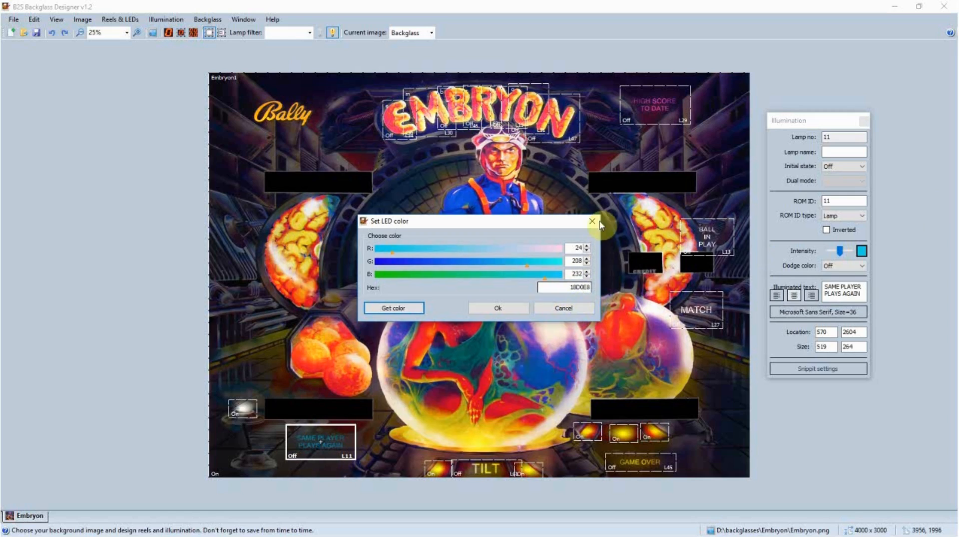
{"action": "left_click", "coordinate": [593, 223]}
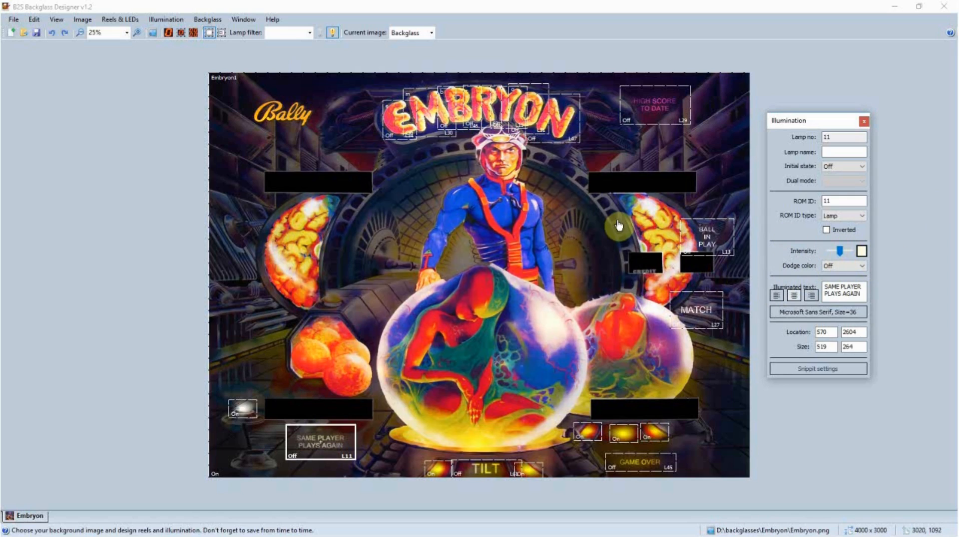
Hide and show the illumination frames to compare the backglass with and without them, leaving them shown
{"action": "left_click", "coordinate": [209, 33]}
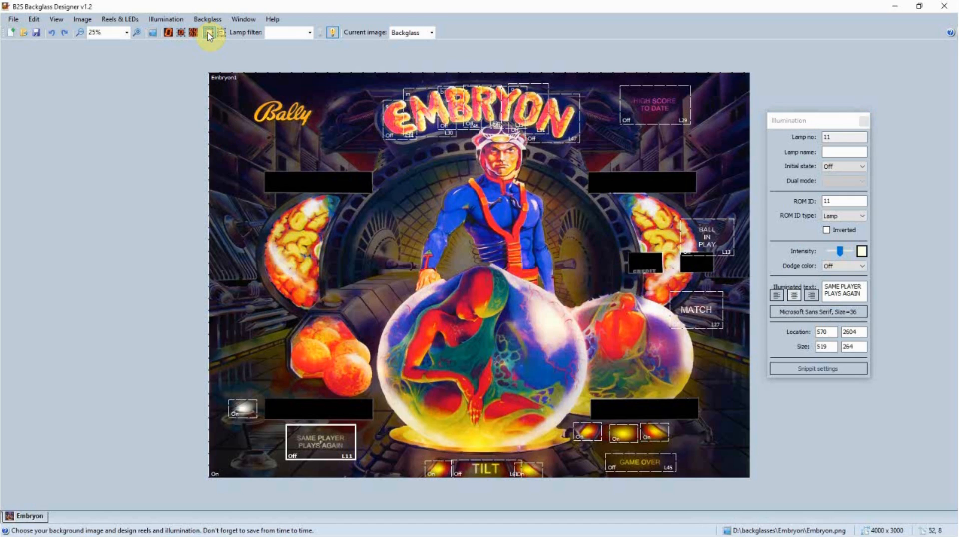
{"action": "left_click", "coordinate": [209, 33]}
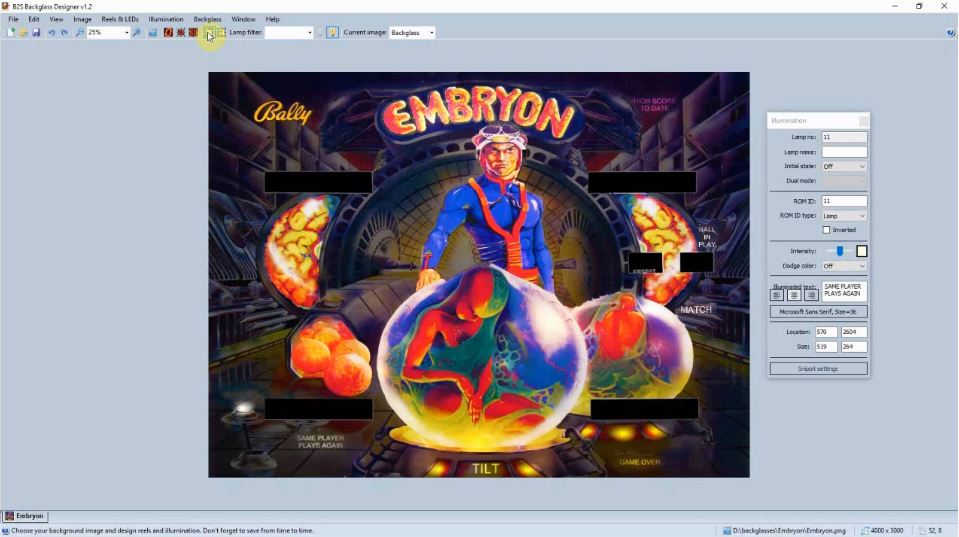
{"action": "left_click", "coordinate": [209, 33]}
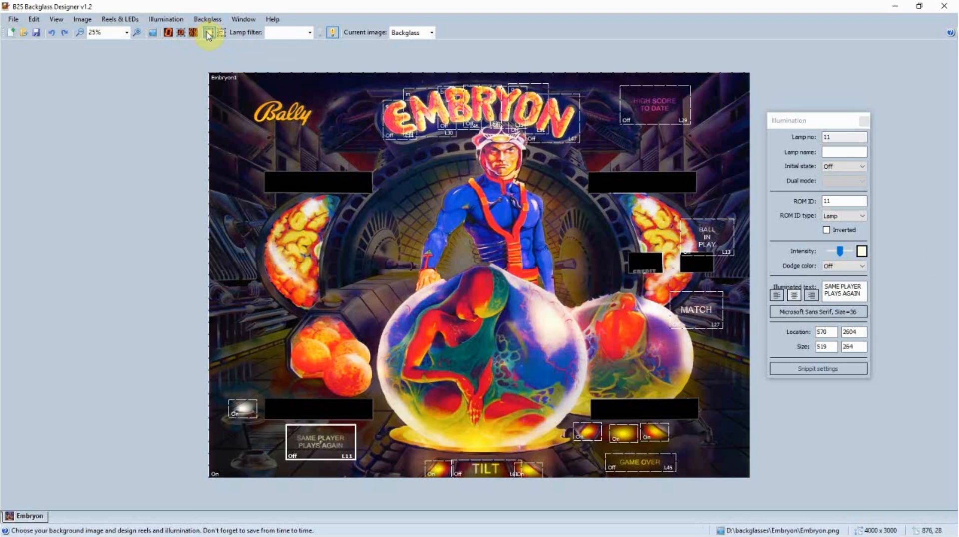
{"action": "left_click", "coordinate": [209, 33]}
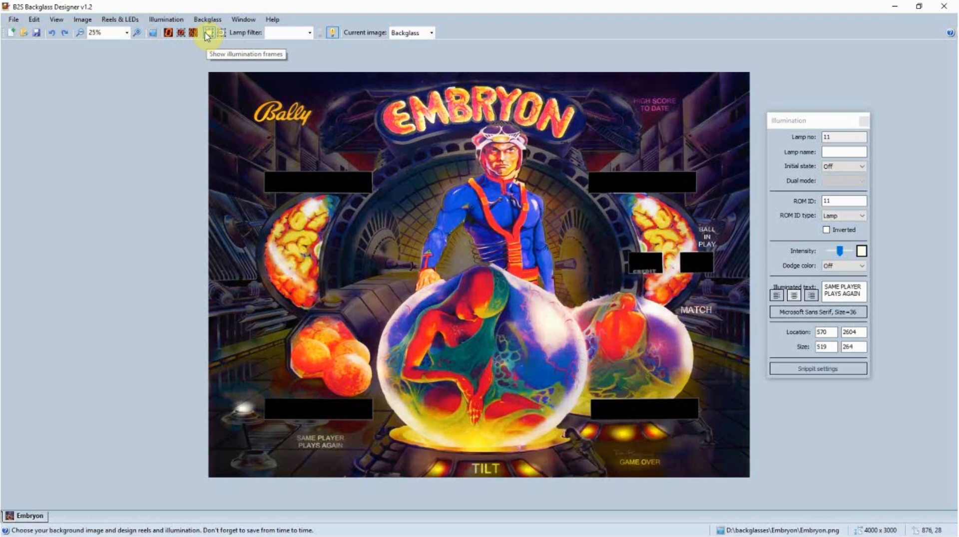
{"action": "left_click", "coordinate": [207, 35]}
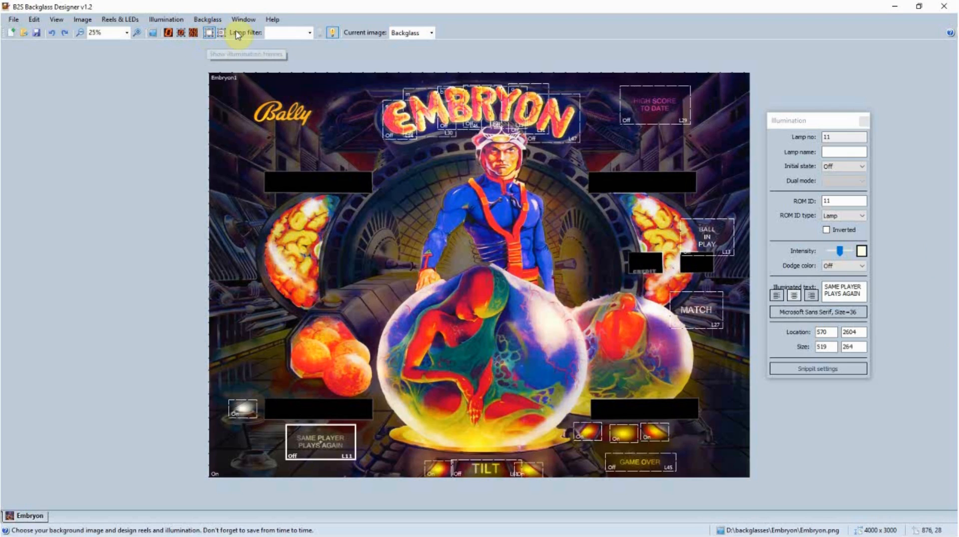
Switch off the accurate-intensity illumination display and compare the backglass with frames hidden and shown, leaving them shown
{"action": "left_click", "coordinate": [332, 34]}
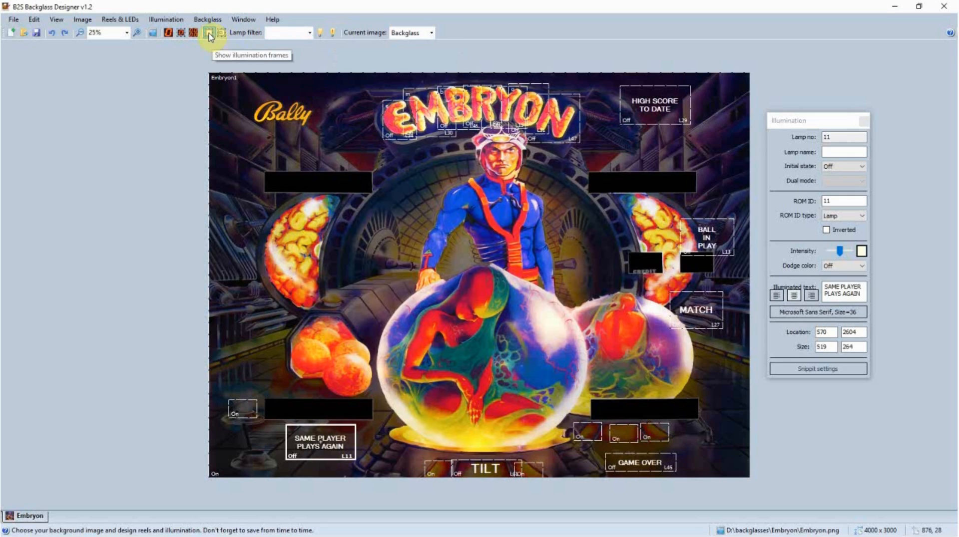
{"action": "left_click", "coordinate": [209, 34]}
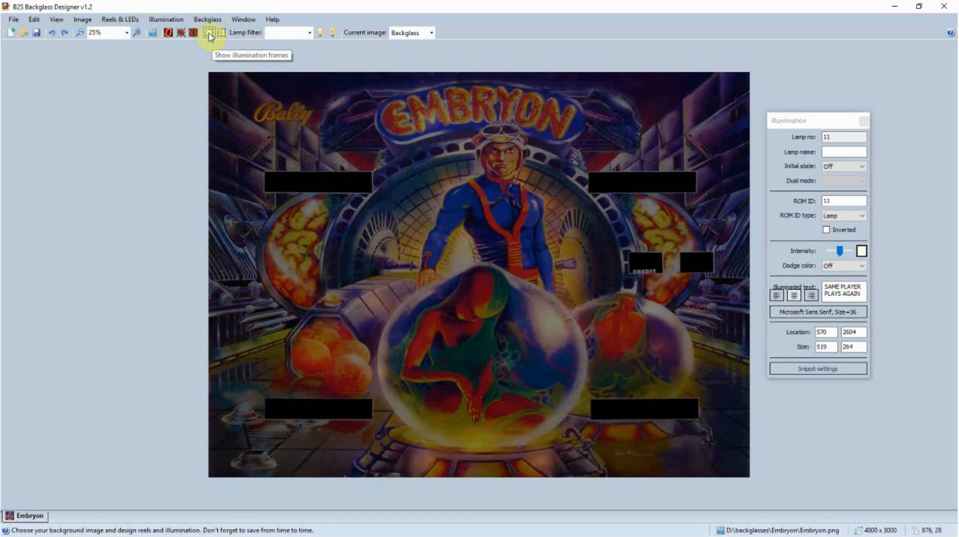
{"action": "left_click", "coordinate": [209, 35]}
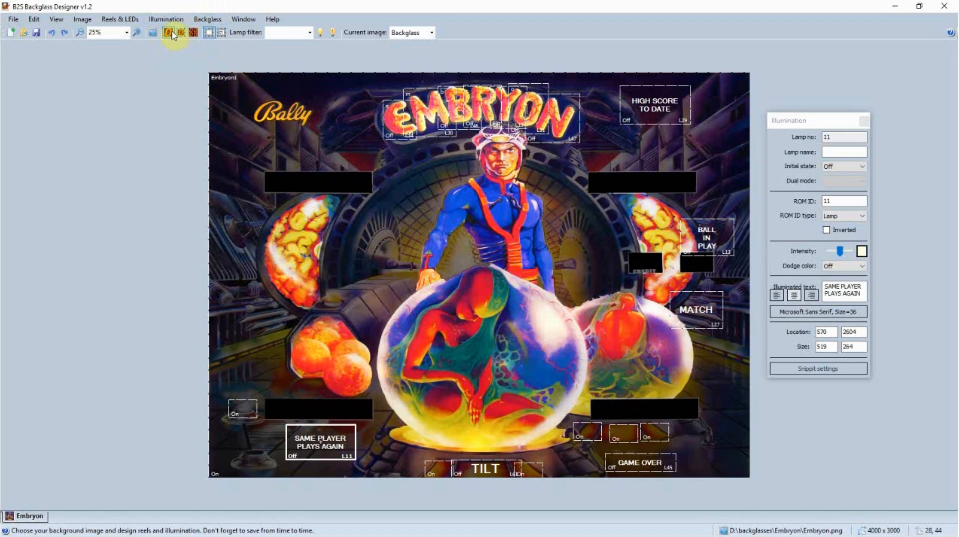
Show the score reel and LED frames on the Embryon backglass and place the Reels & LEDs settings beside it
{"action": "left_click", "coordinate": [168, 33]}
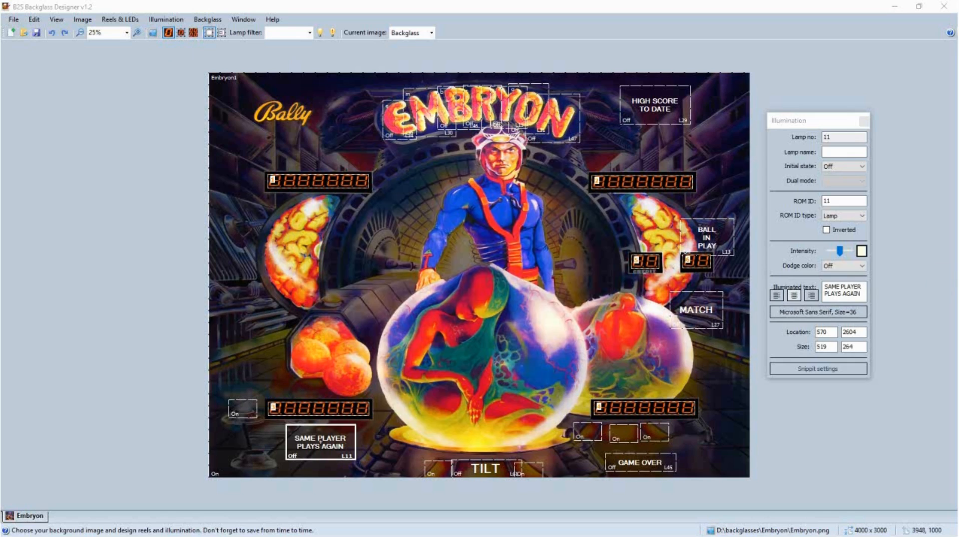
{"action": "left_click_drag", "start_coordinate": [958, 200], "coordinate": [119, 125]}
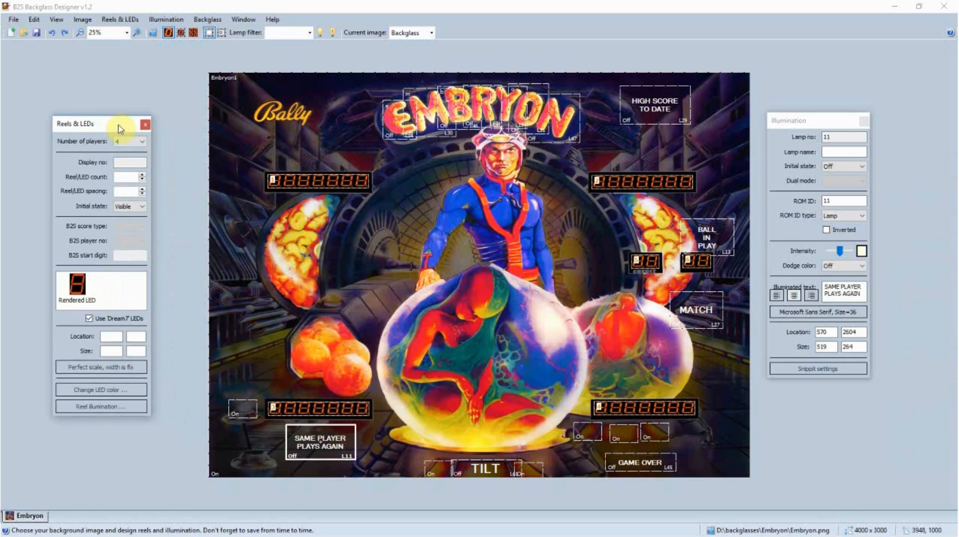
{"action": "left_click", "coordinate": [168, 33]}
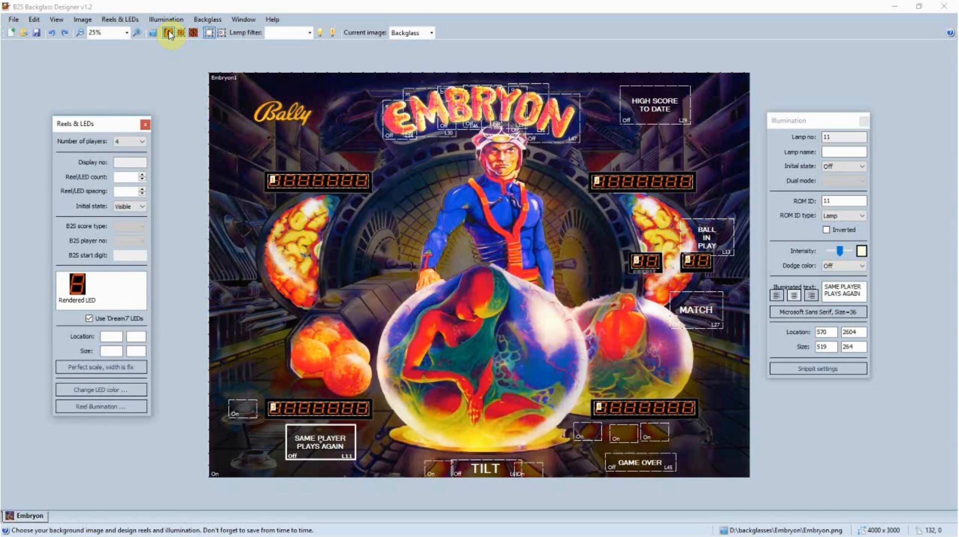
Hide the score LED frames and choose both the 7- and 10-segment rendered LEDs as the Embryon display types
{"action": "left_click", "coordinate": [169, 32]}
{"action": "left_click", "coordinate": [168, 33]}
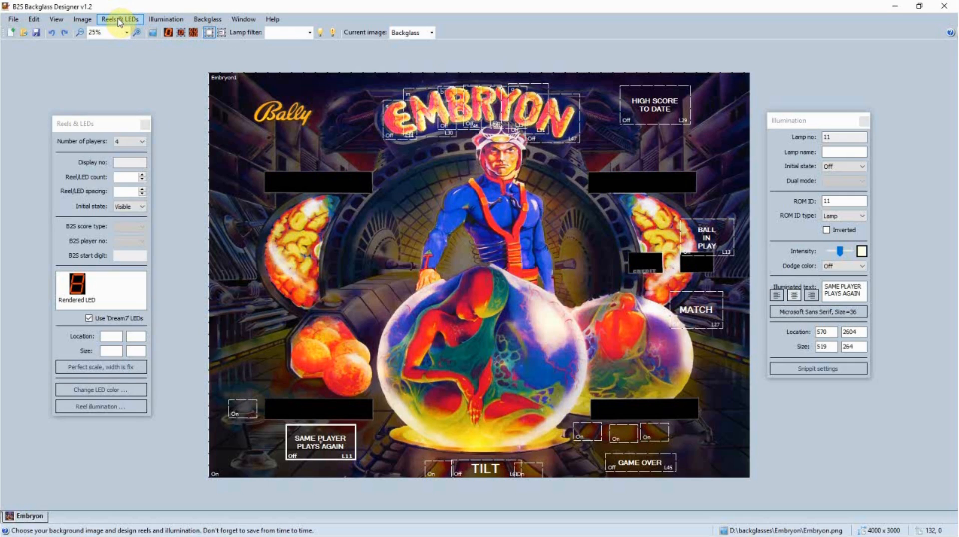
{"action": "left_click", "coordinate": [118, 21]}
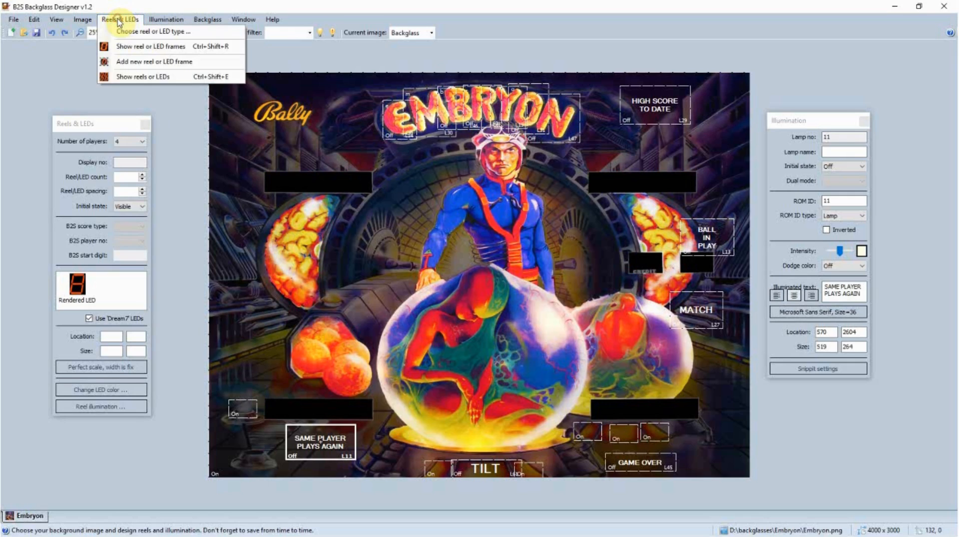
{"action": "left_click", "coordinate": [148, 32]}
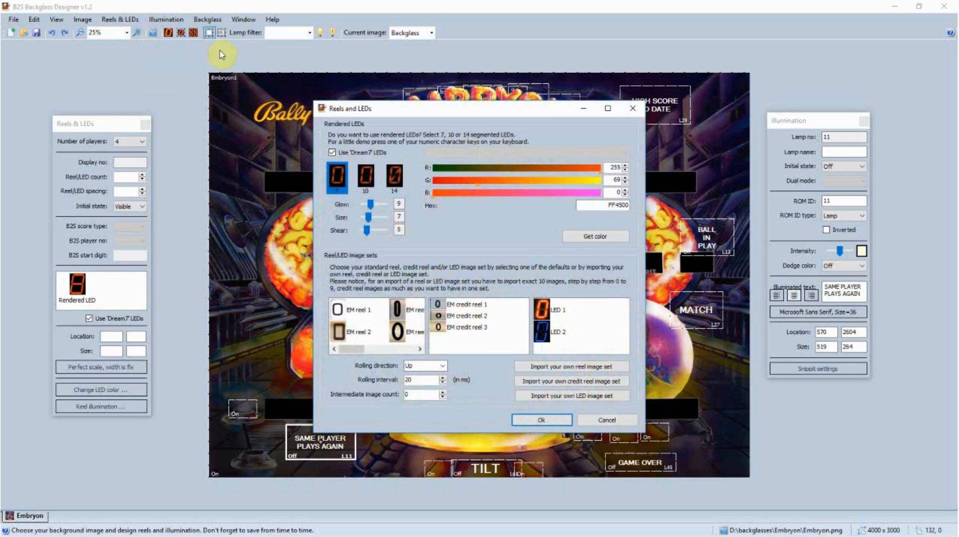
{"action": "left_click", "coordinate": [333, 185]}
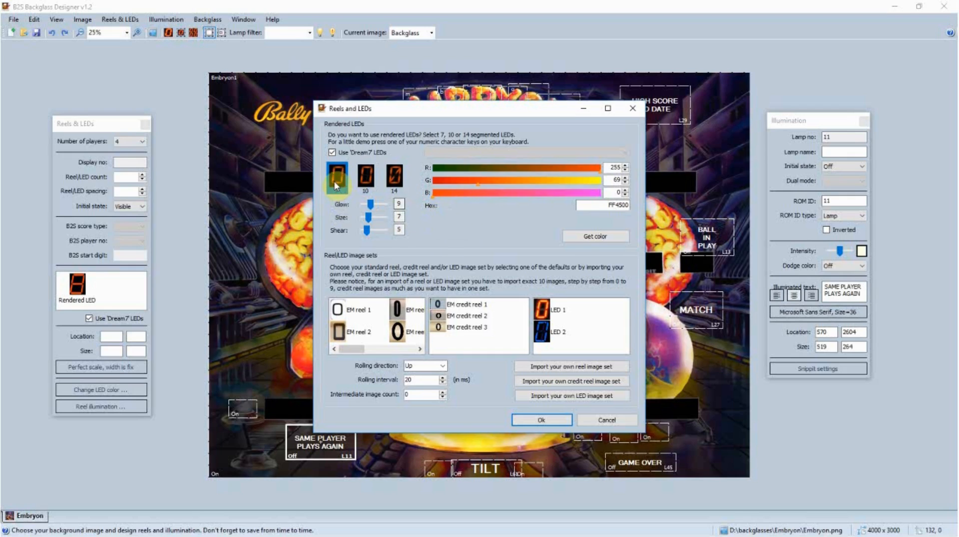
{"action": "left_click", "coordinate": [366, 176]}
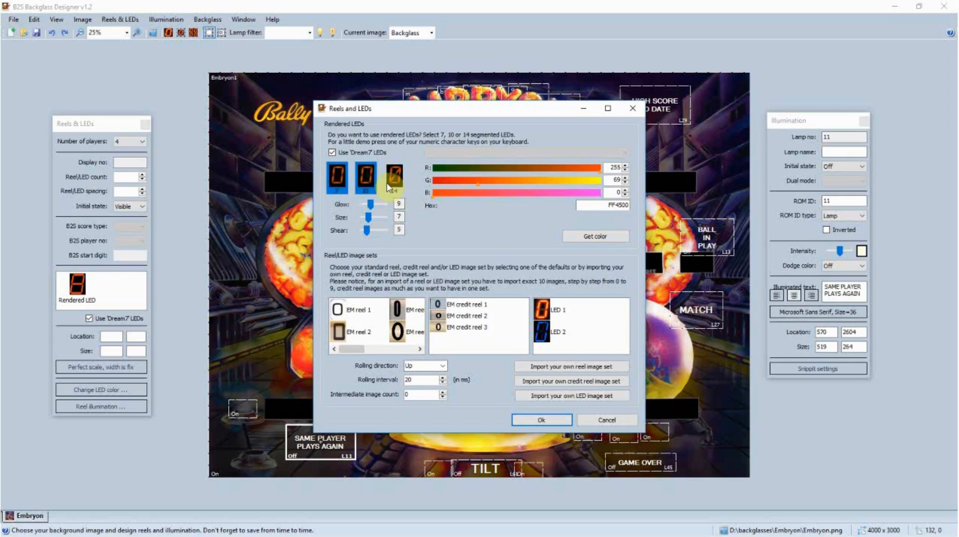
{"action": "left_click", "coordinate": [534, 421]}
{"action": "left_click", "coordinate": [78, 291]}
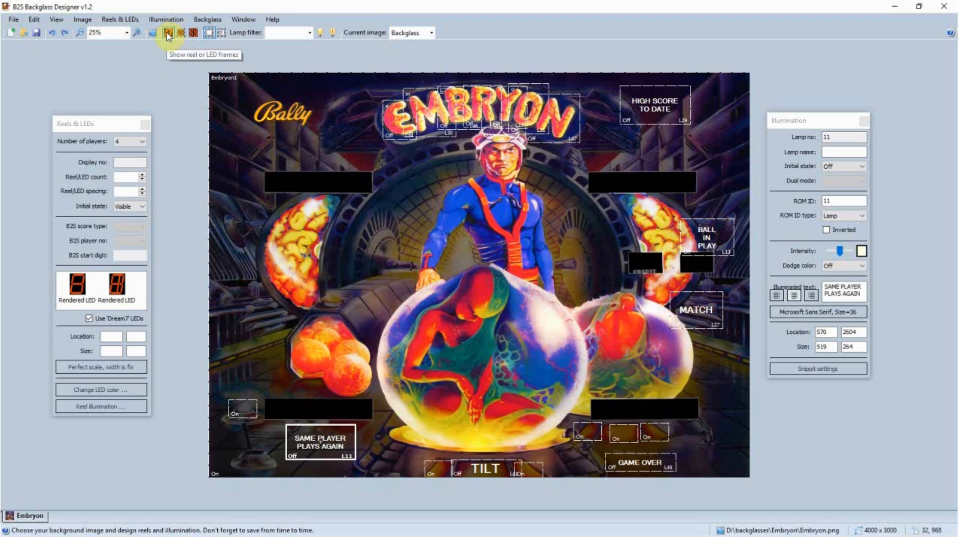
Show the LED frames and add a new one above the orange spheres, sized about 1132 by 424
{"action": "left_click", "coordinate": [168, 34]}
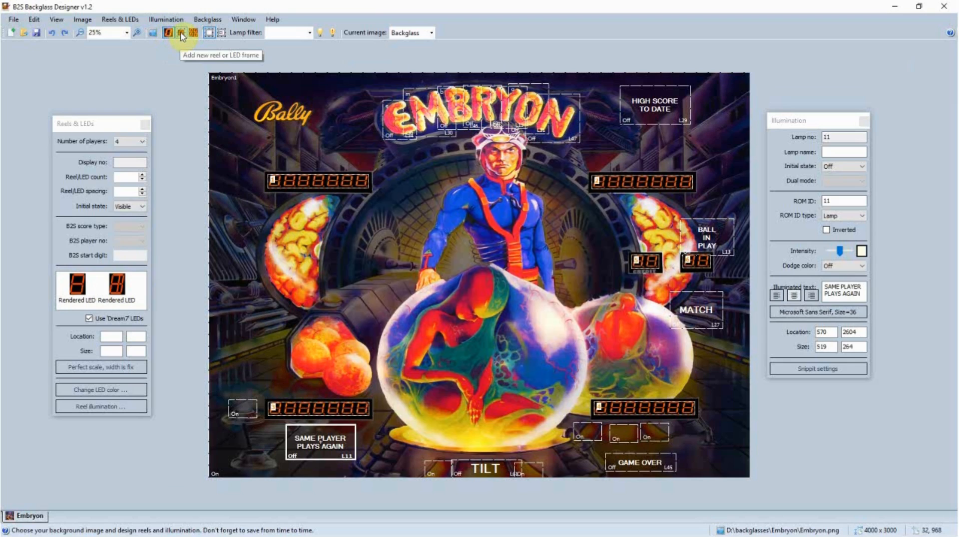
{"action": "left_click", "coordinate": [180, 33]}
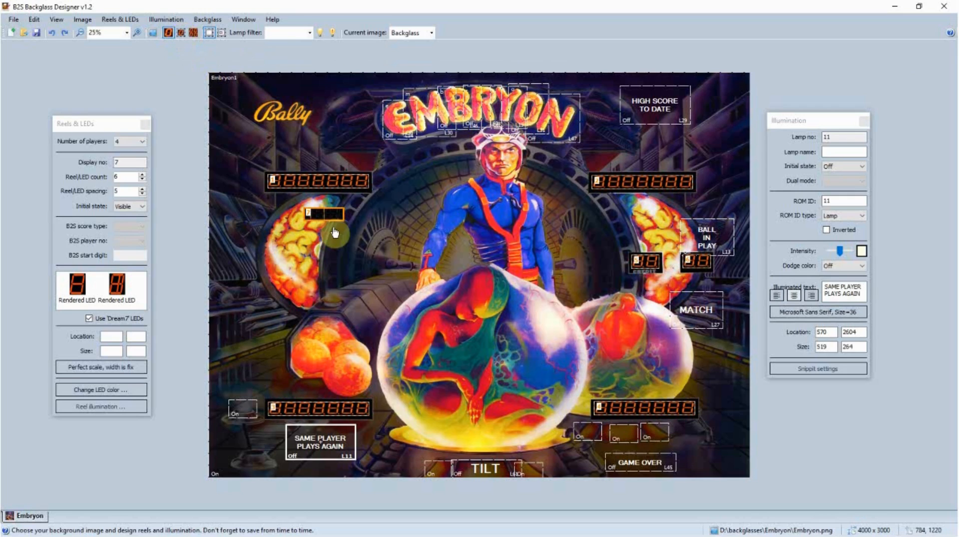
{"action": "left_click_drag", "start_coordinate": [342, 221], "coordinate": [425, 318]}
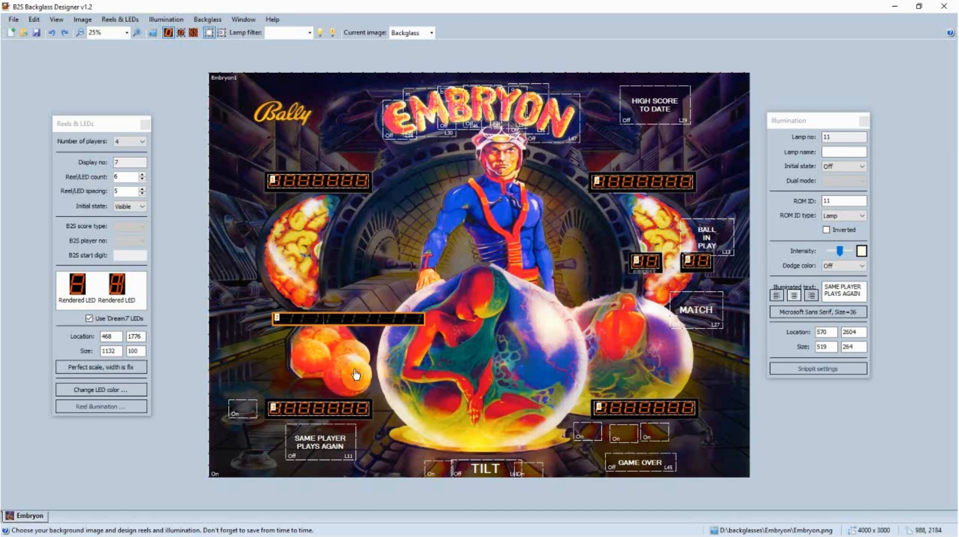
{"action": "left_click", "coordinate": [352, 322]}
{"action": "left_click_drag", "start_coordinate": [352, 321], "coordinate": [352, 315]}
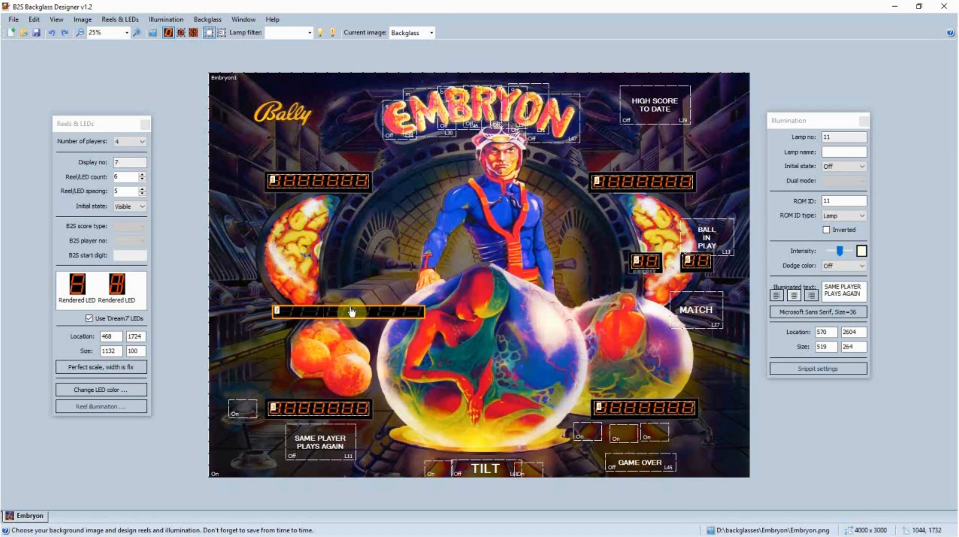
{"action": "left_click_drag", "start_coordinate": [351, 306], "coordinate": [350, 262]}
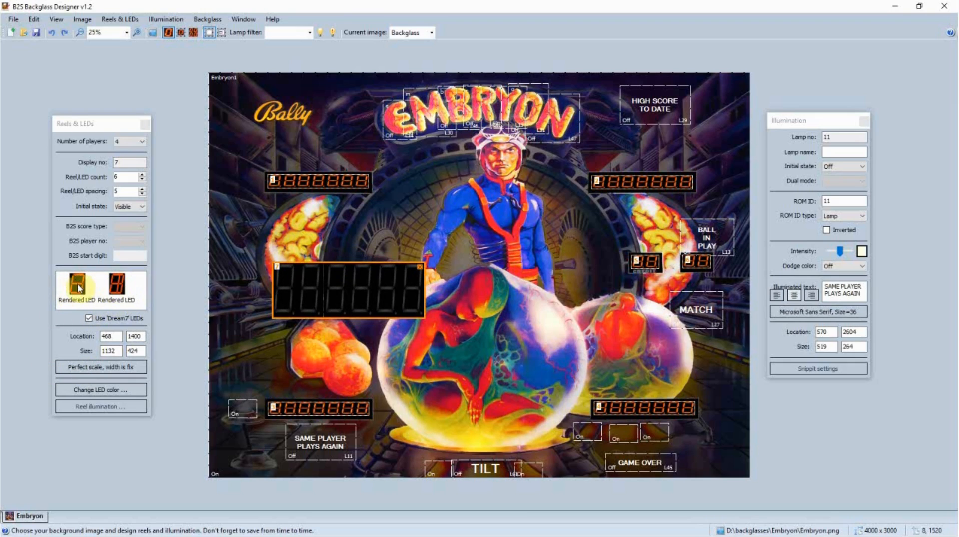
Assign the 10-segment rendered LED to the new frame and set its LED count to 10
{"action": "left_click", "coordinate": [120, 286]}
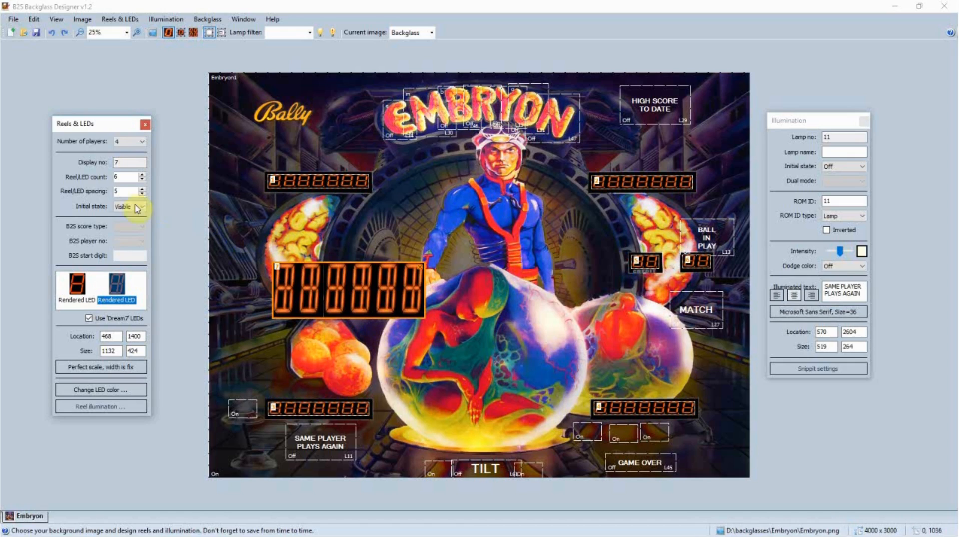
{"action": "left_click", "coordinate": [143, 175]}
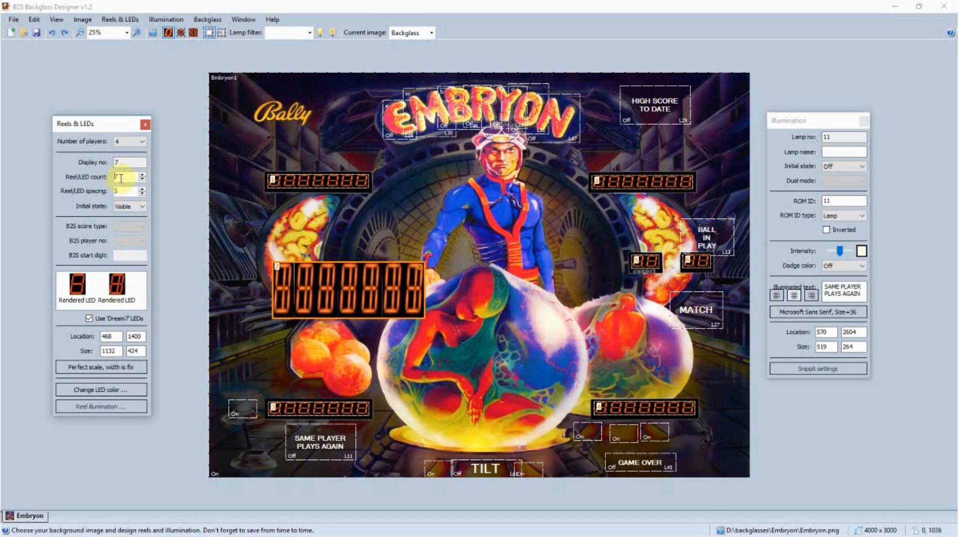
{"action": "double_click", "coordinate": [124, 178]}
{"action": "type", "text": "10"}
{"action": "left_click", "coordinate": [326, 298]}
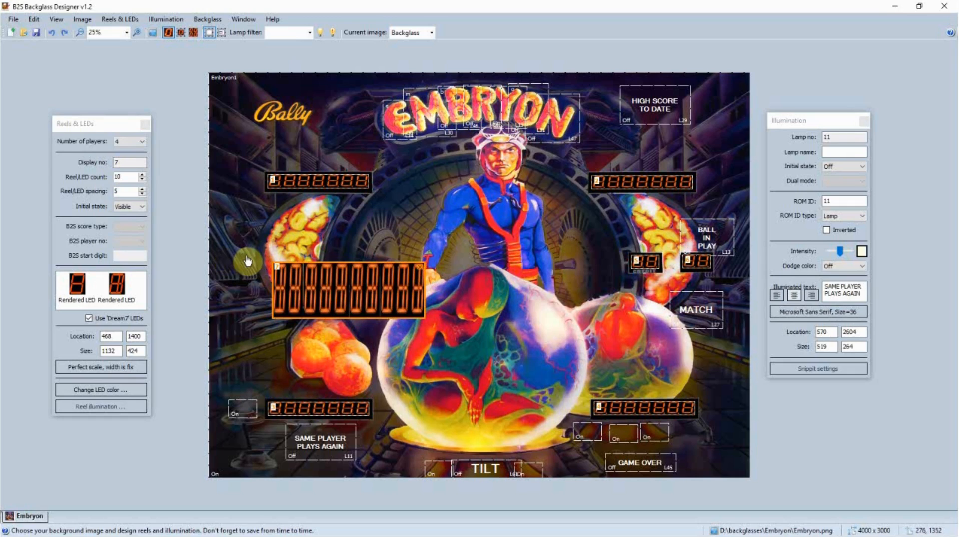
Set the new frame's LED color to blue 2550DC sampled from the artwork, and reduce the frame's height by lowering its upper edge
{"action": "left_click", "coordinate": [99, 391]}
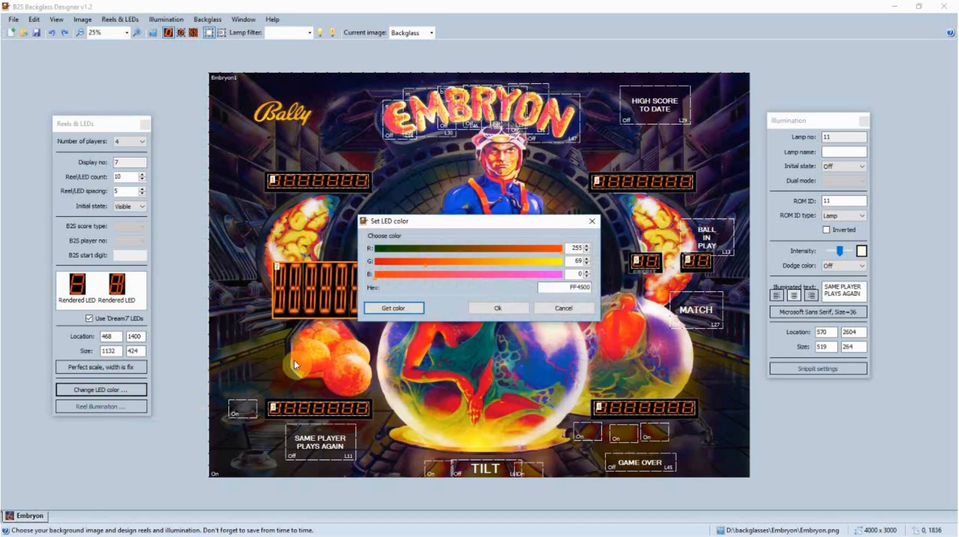
{"action": "left_click", "coordinate": [408, 312]}
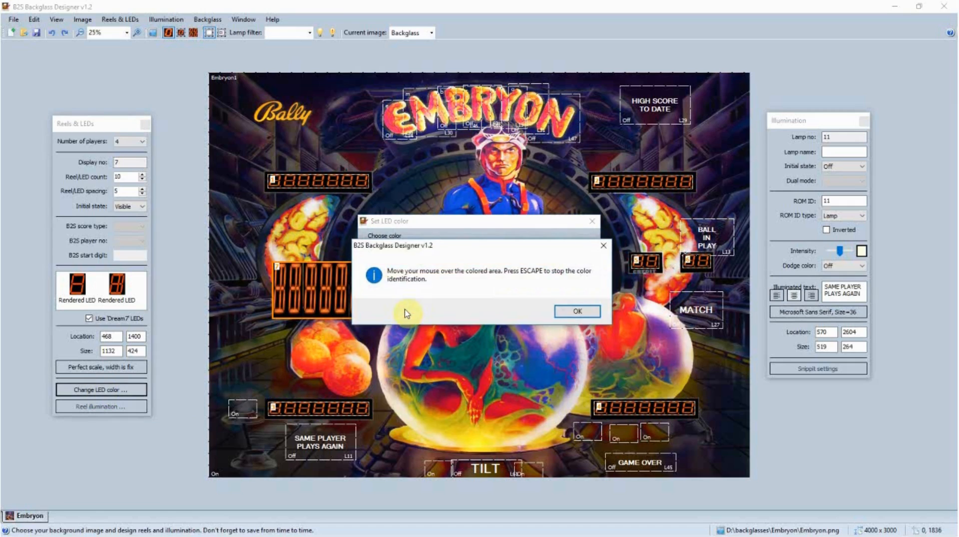
{"action": "left_click", "coordinate": [577, 313]}
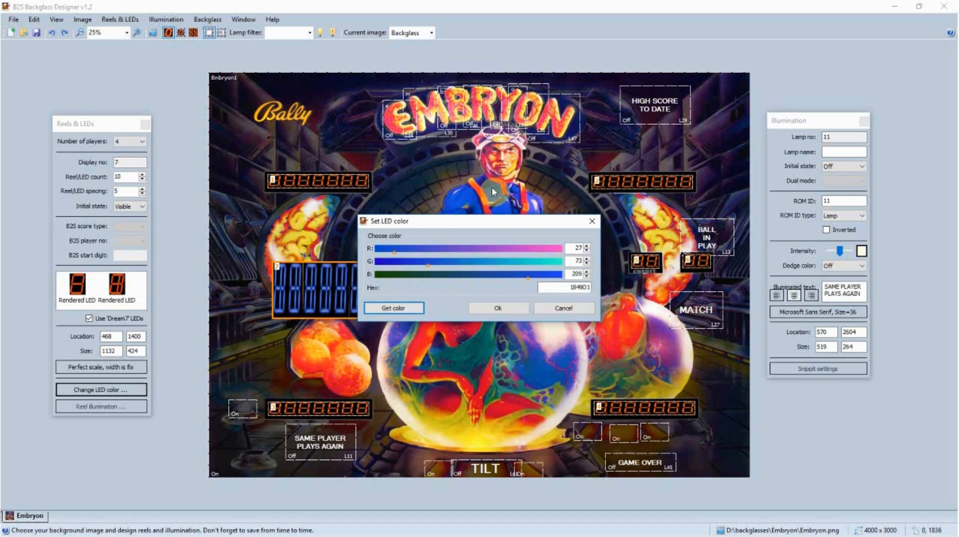
{"action": "left_click", "coordinate": [483, 222]}
{"action": "left_click_drag", "start_coordinate": [483, 222], "coordinate": [542, 370]}
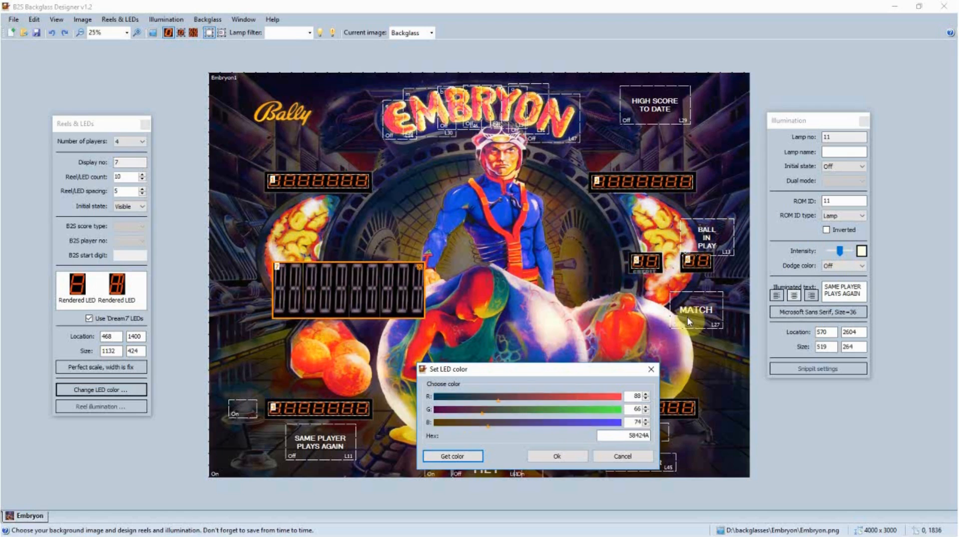
{"action": "left_click", "coordinate": [430, 330]}
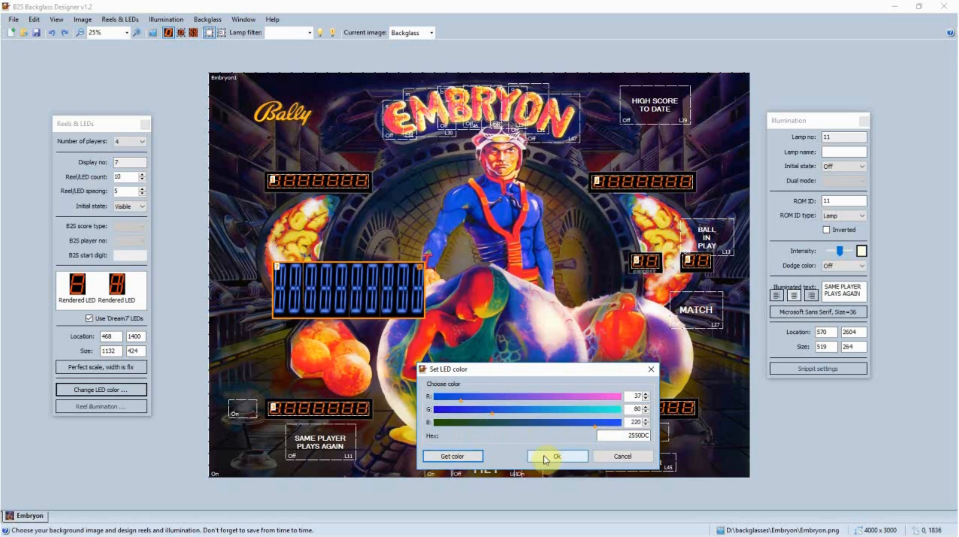
{"action": "left_click", "coordinate": [571, 456]}
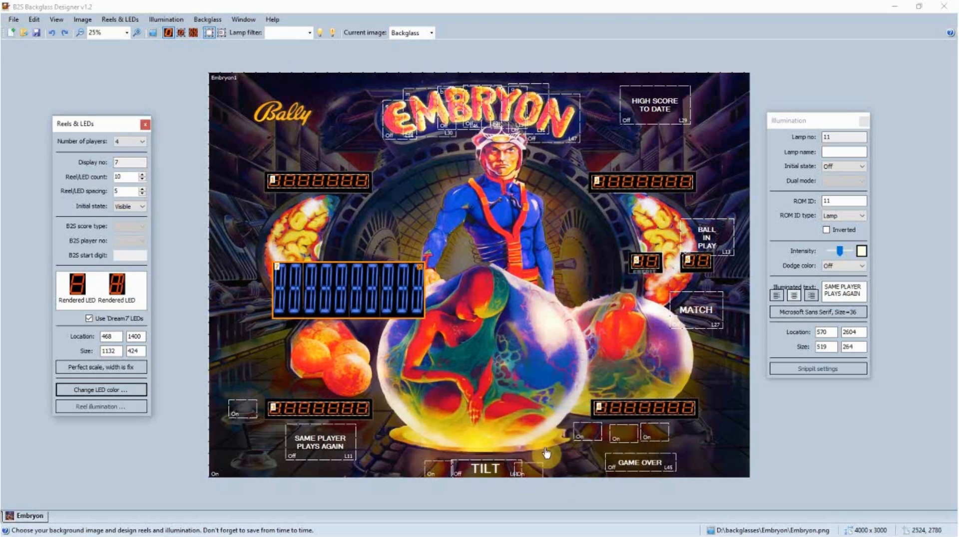
{"action": "left_click", "coordinate": [342, 264]}
{"action": "left_click_drag", "start_coordinate": [342, 264], "coordinate": [342, 289]}
Apply the LED color 2550DC to the player 1 score display and the credit display
{"action": "left_click", "coordinate": [326, 186]}
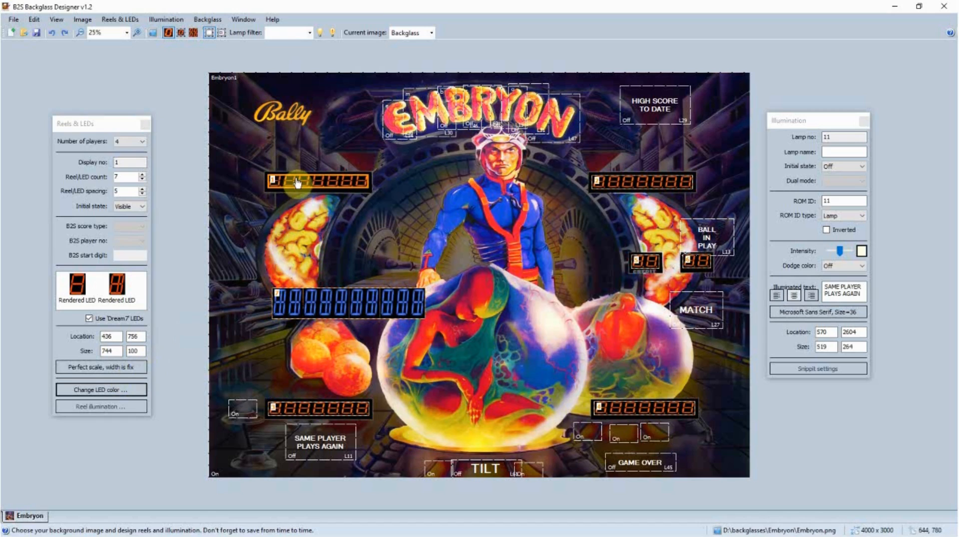
{"action": "left_click", "coordinate": [120, 392]}
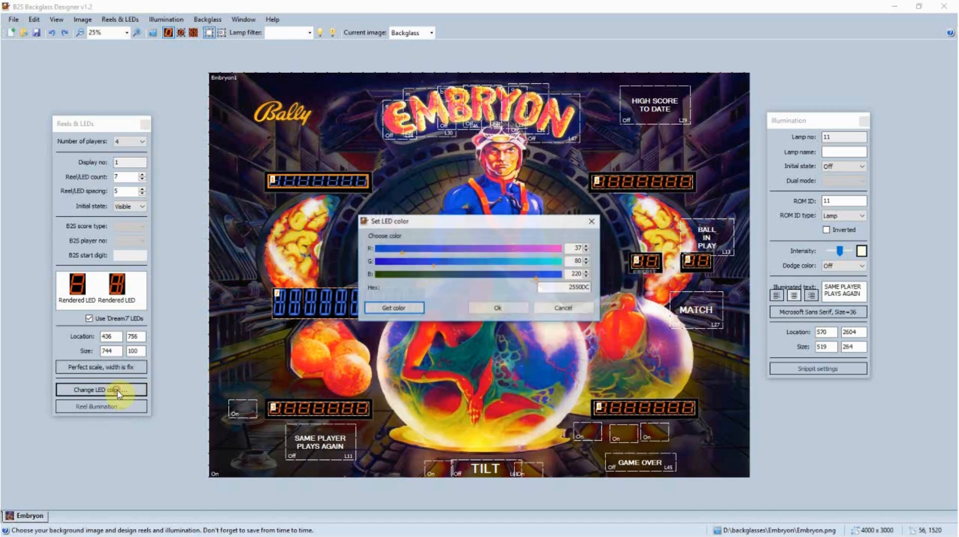
{"action": "left_click_drag", "start_coordinate": [472, 221], "coordinate": [685, 266]}
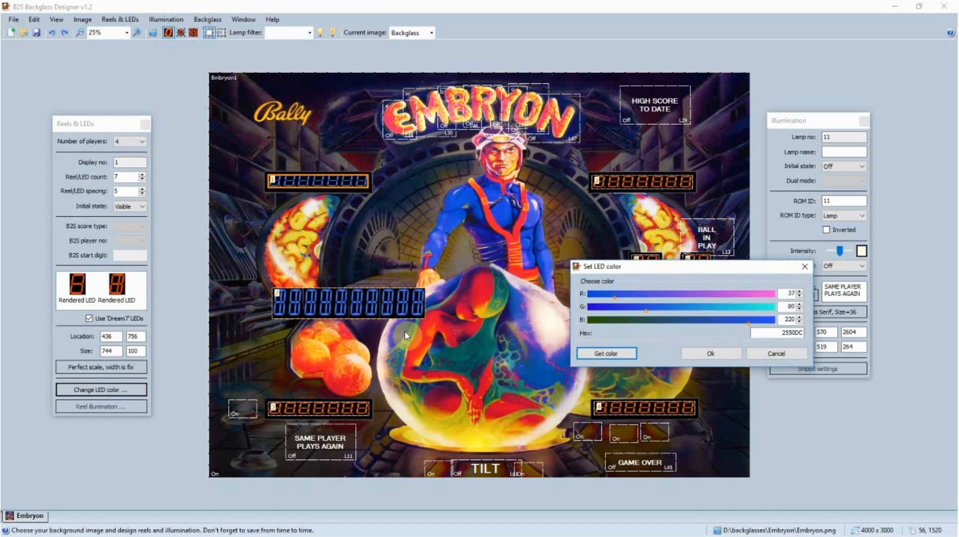
{"action": "left_click", "coordinate": [711, 354]}
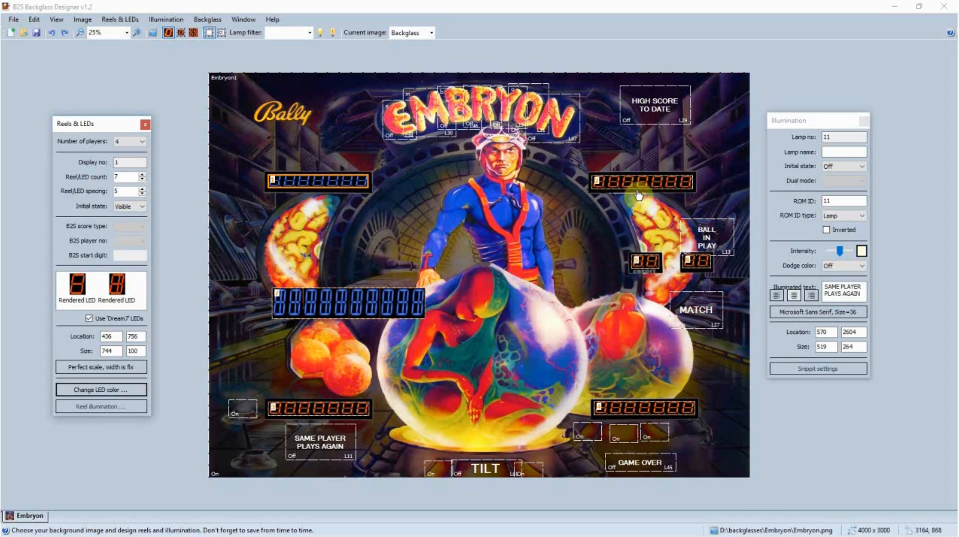
{"action": "left_click", "coordinate": [650, 266]}
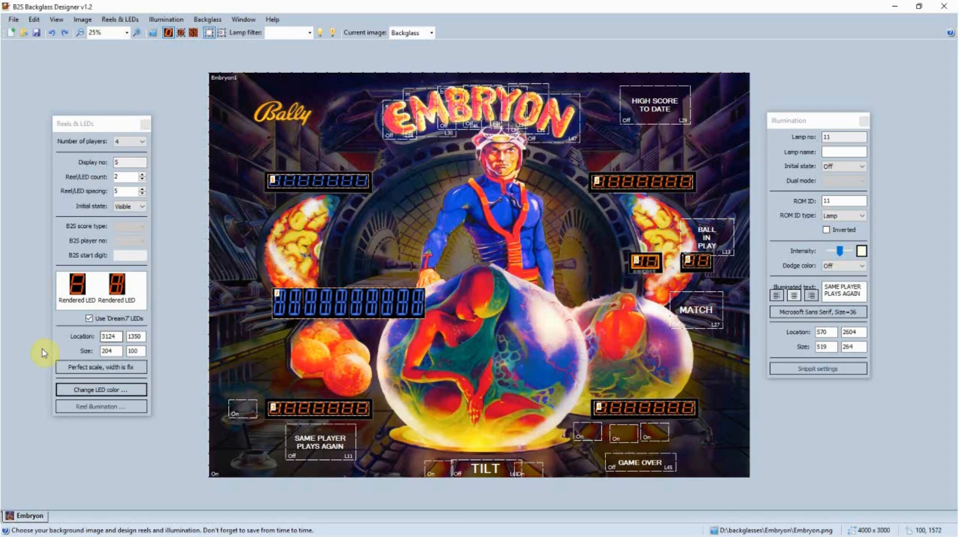
{"action": "left_click", "coordinate": [102, 391]}
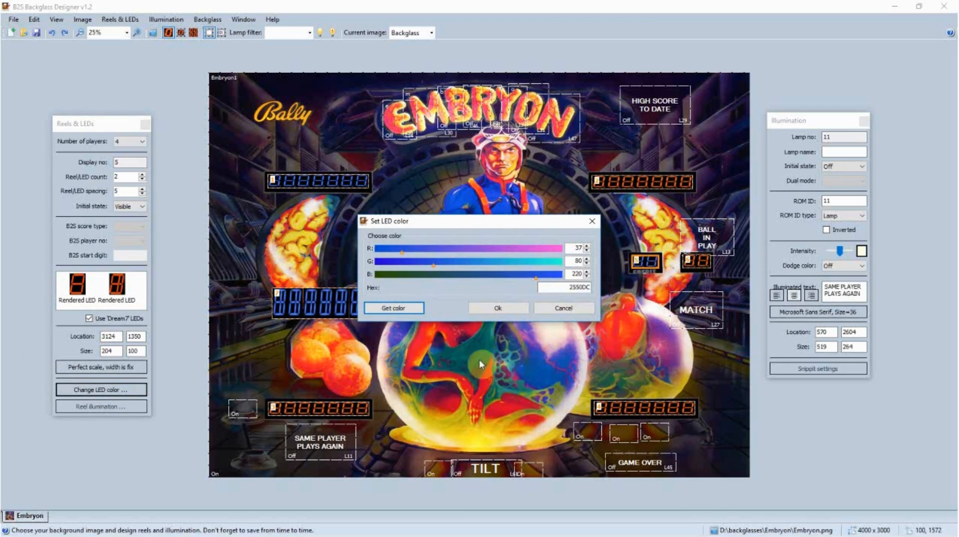
{"action": "left_click", "coordinate": [496, 310]}
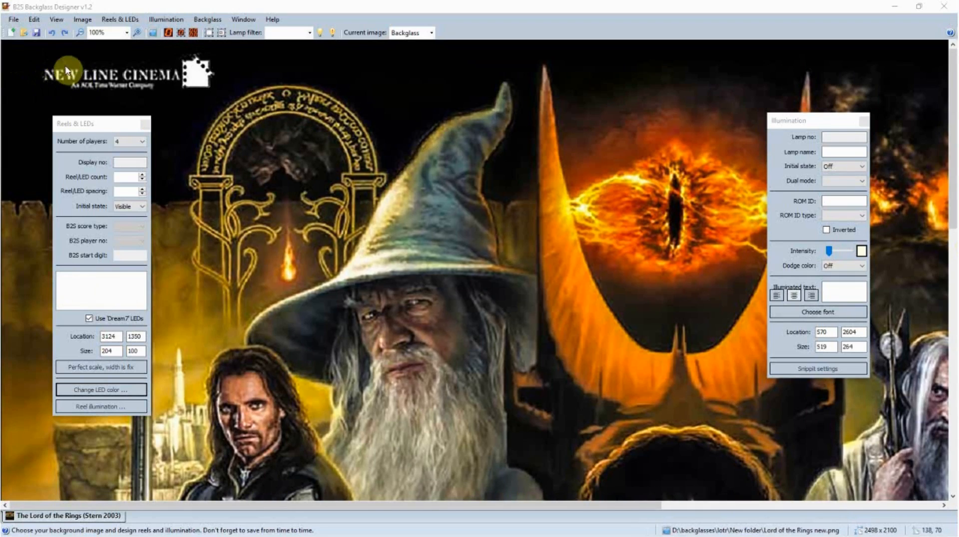
Save all backglasses and create the directB2S backglass file for The Lord of the Rings (Stern 2003)
{"action": "left_click", "coordinate": [81, 35]}
{"action": "left_click", "coordinate": [80, 35]}
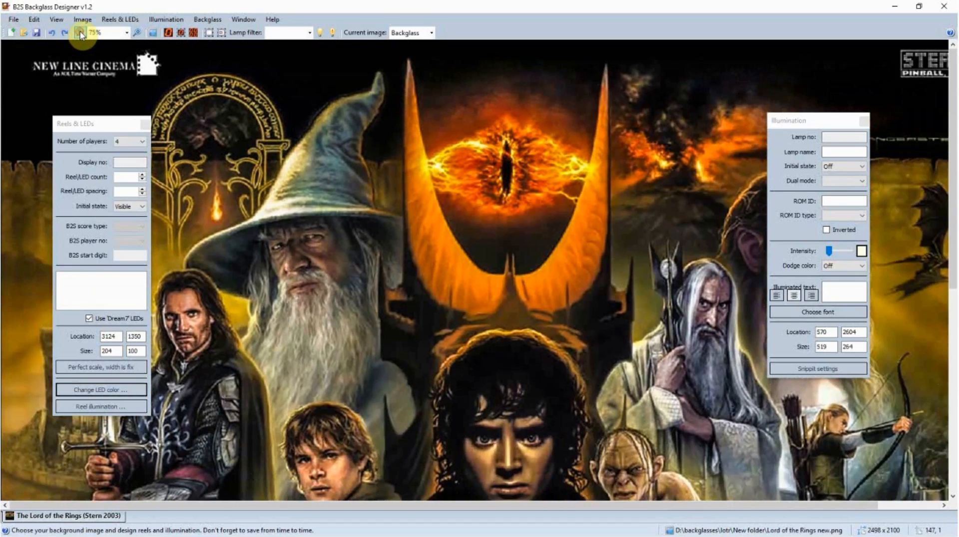
{"action": "left_click", "coordinate": [81, 35]}
{"action": "left_click", "coordinate": [80, 35]}
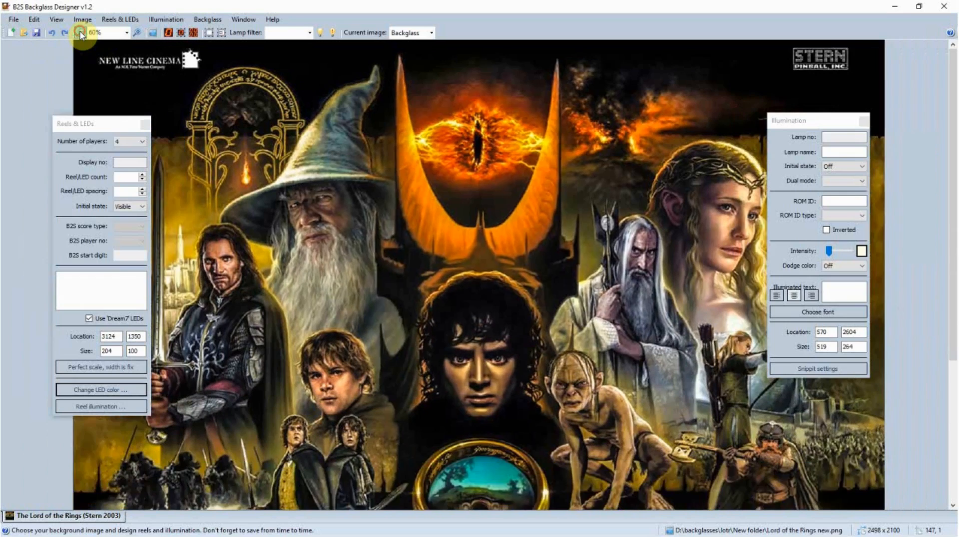
{"action": "left_click", "coordinate": [80, 35]}
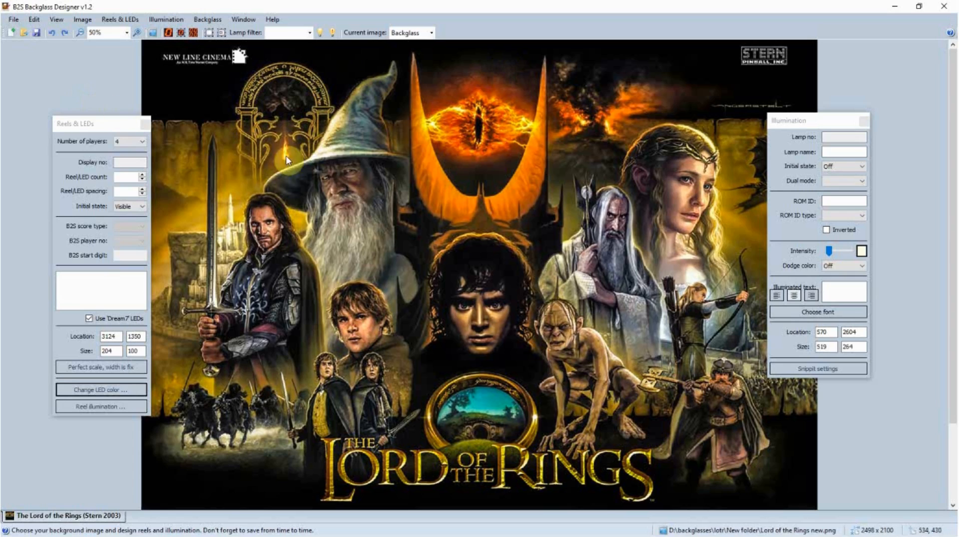
{"action": "scroll", "coordinate": [325, 169], "scroll_direction": "down", "scroll_amount": 1}
{"action": "scroll", "coordinate": [325, 168], "scroll_direction": "up", "scroll_amount": 1}
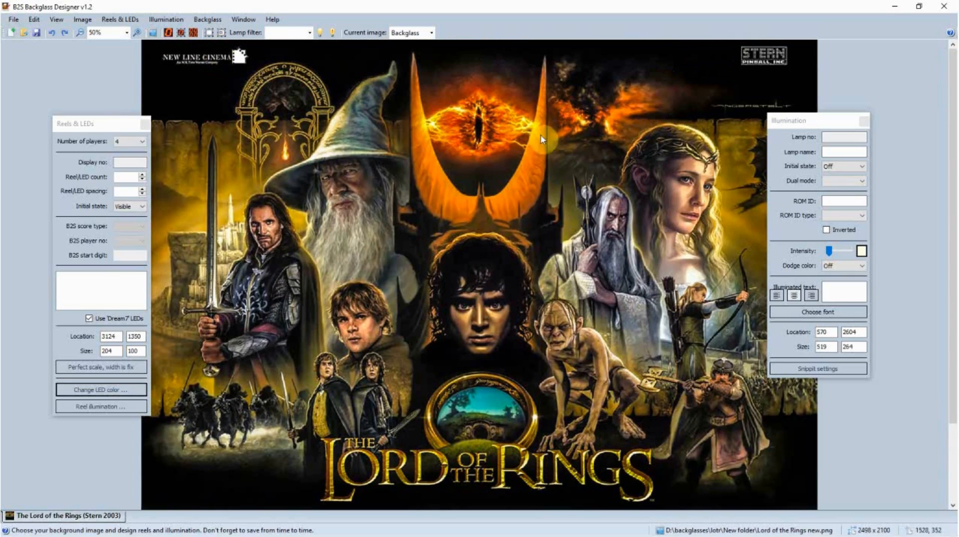
{"action": "left_click", "coordinate": [14, 20]}
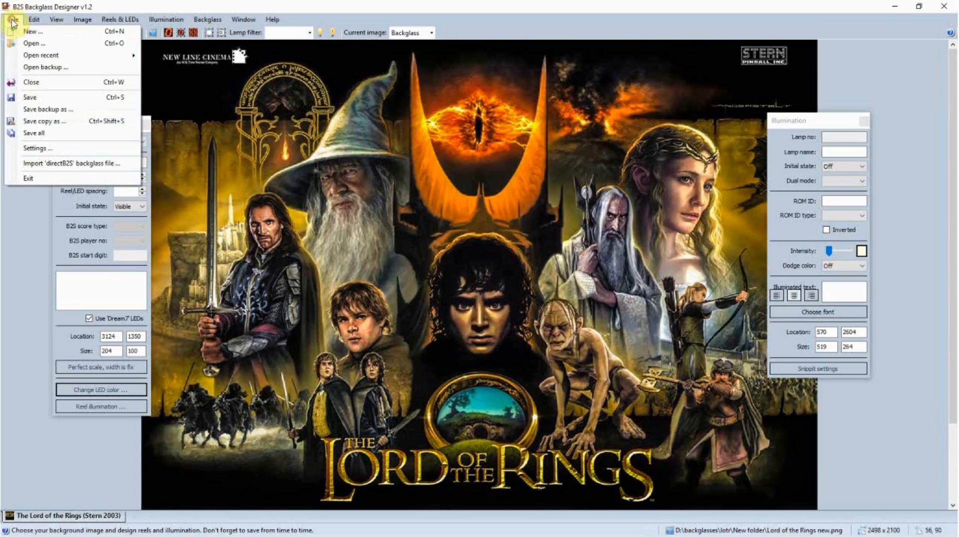
{"action": "left_click", "coordinate": [40, 135]}
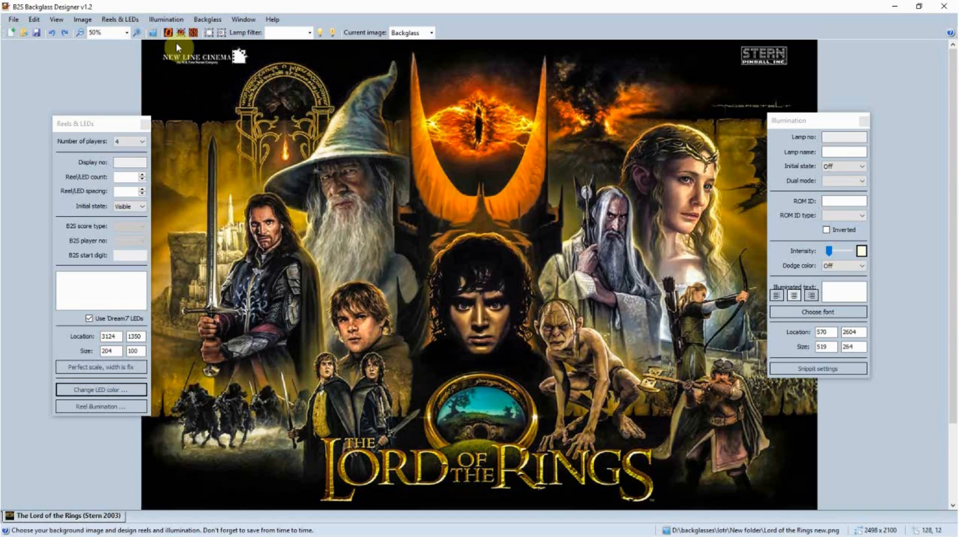
{"action": "left_click", "coordinate": [213, 21]}
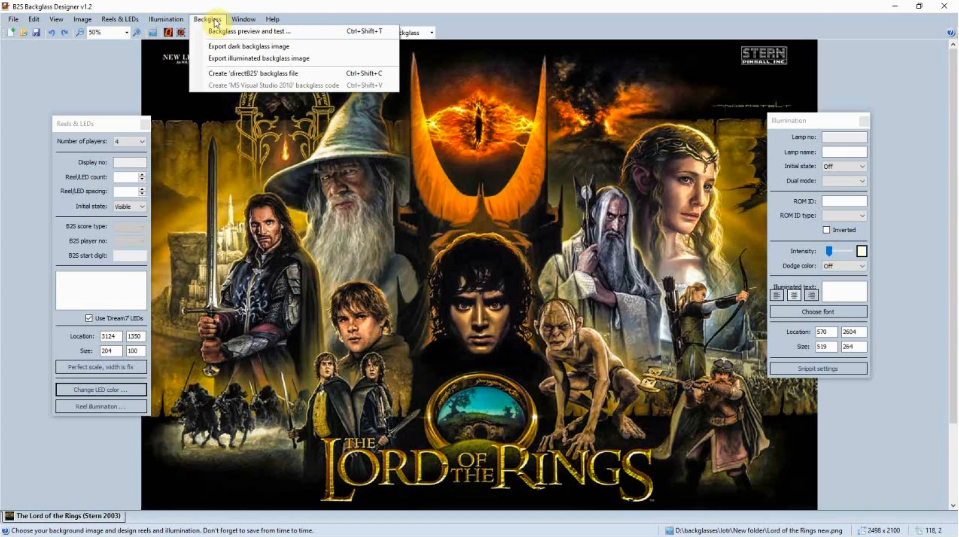
{"action": "left_click", "coordinate": [232, 75]}
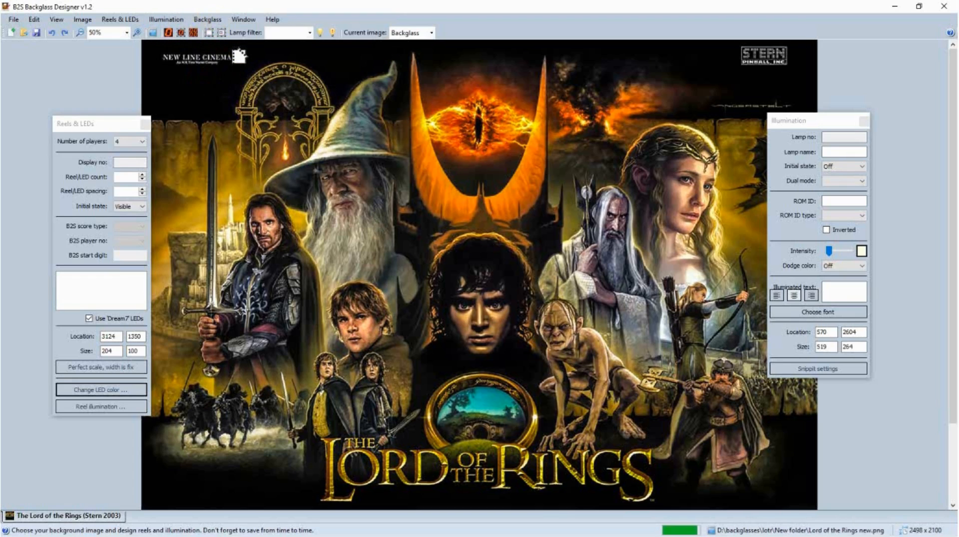
Switch to File Explorer and open the Projects folder inside the B2S Backglass Designer folder on drive D
{"action": "left_click_drag", "start_coordinate": [1, 142], "coordinate": [466, 106]}
{"action": "scroll", "coordinate": [395, 252], "scroll_direction": "up", "scroll_amount": 3}
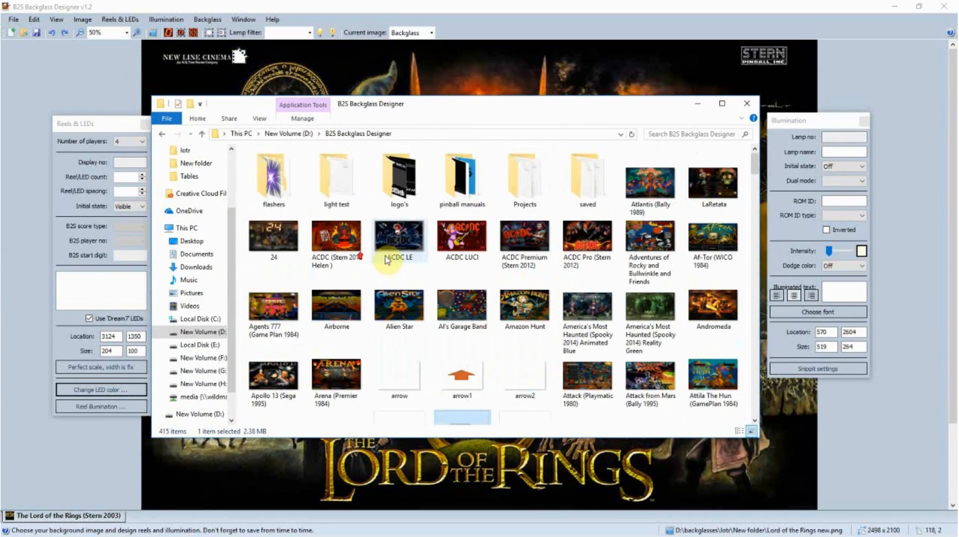
{"action": "double_click", "coordinate": [525, 175]}
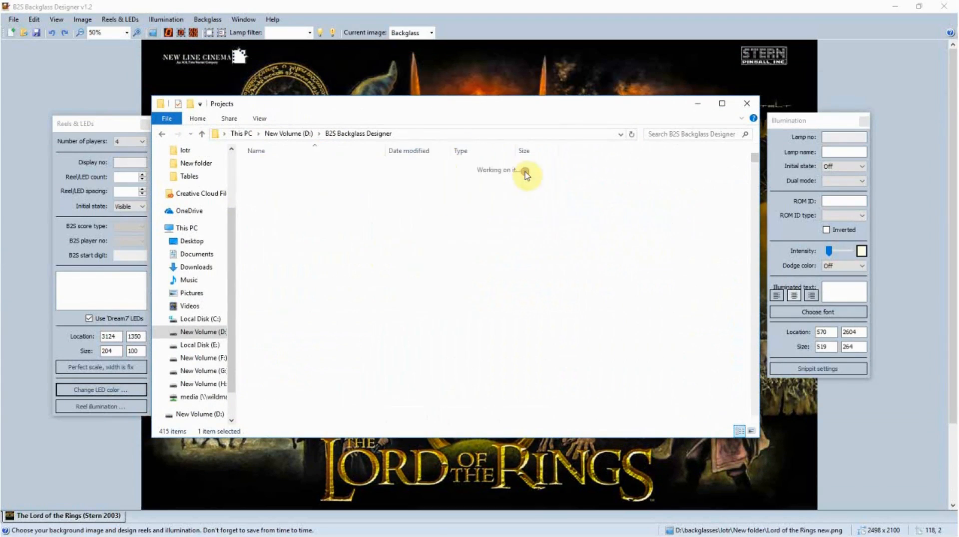
{"action": "scroll", "coordinate": [300, 283], "scroll_direction": "down", "scroll_amount": 20}
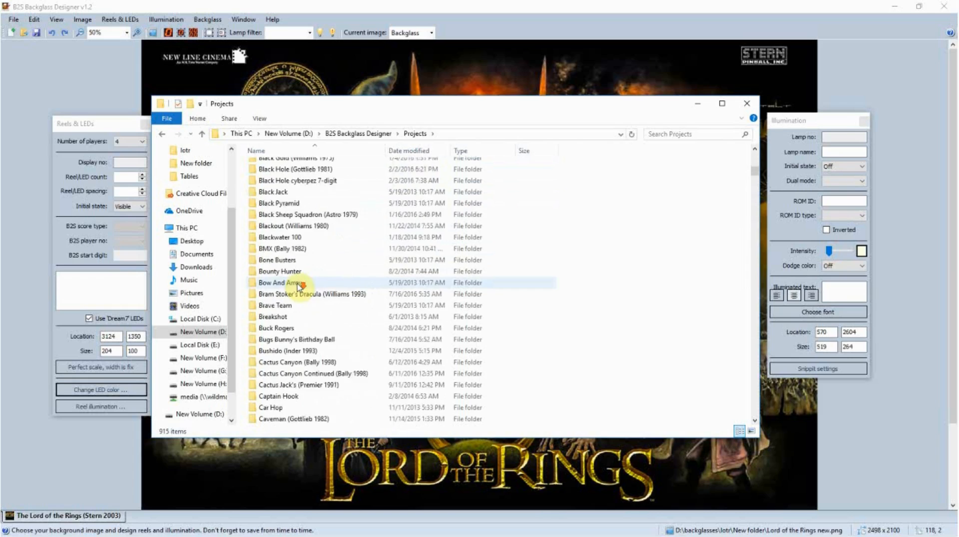
{"action": "scroll", "coordinate": [299, 286], "scroll_direction": "down", "scroll_amount": 20}
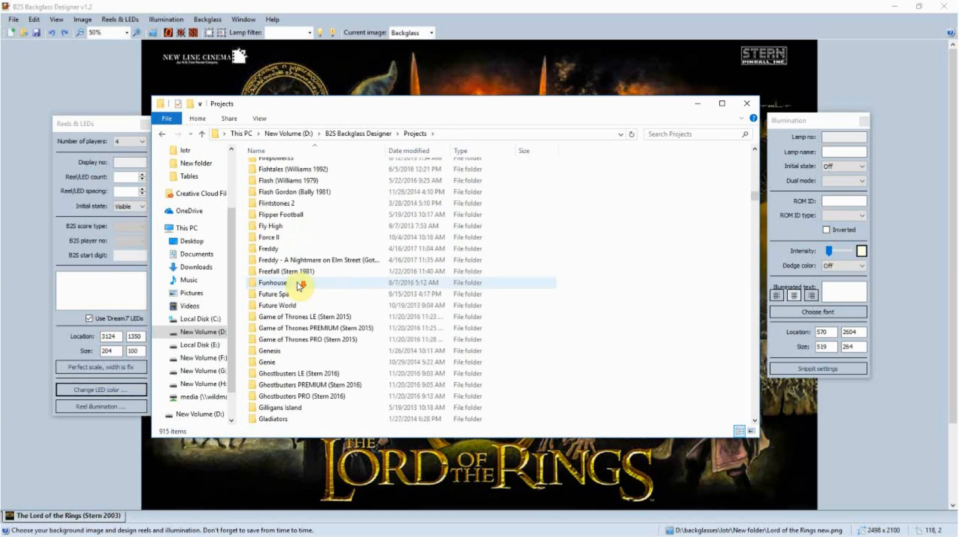
{"action": "scroll", "coordinate": [299, 285], "scroll_direction": "down", "scroll_amount": 15}
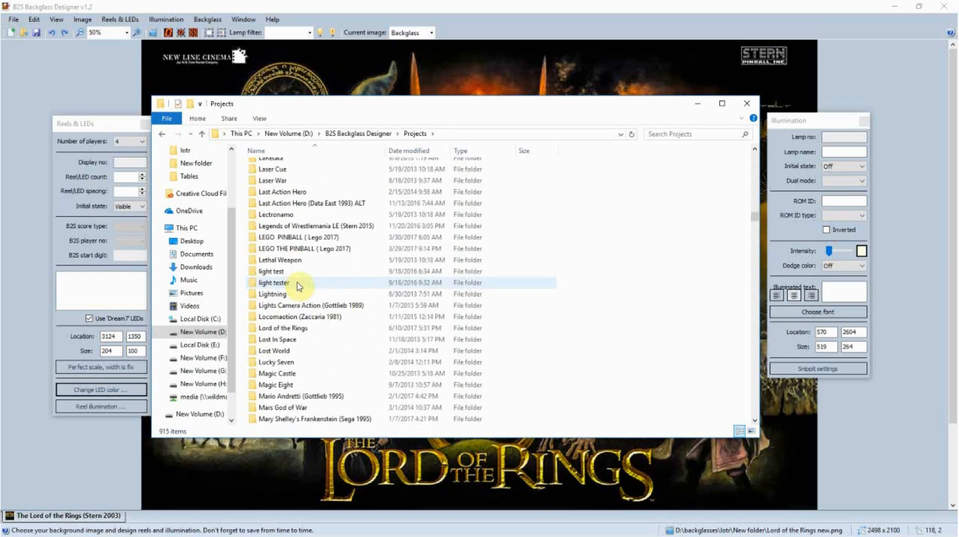
{"action": "scroll", "coordinate": [297, 282], "scroll_direction": "down", "scroll_amount": 5}
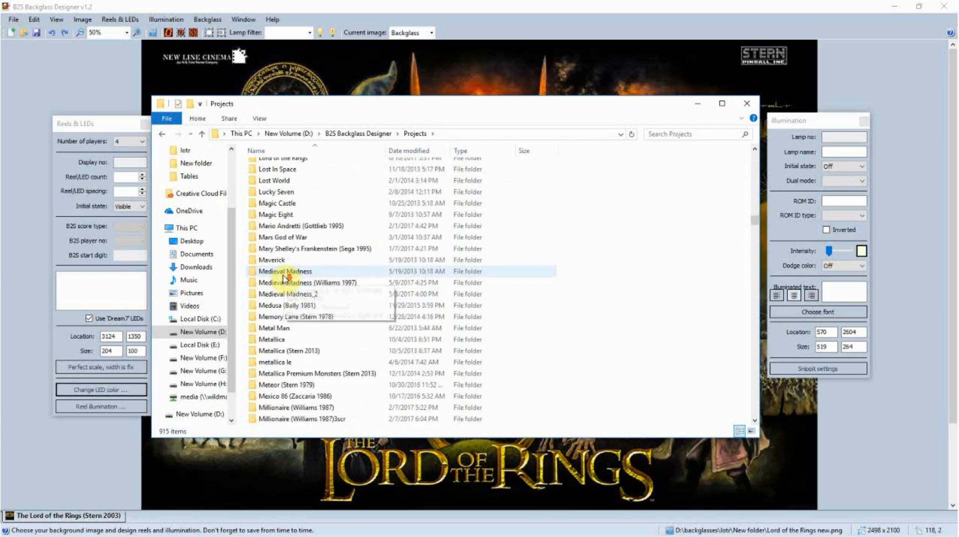
{"action": "scroll", "coordinate": [285, 208], "scroll_direction": "up", "scroll_amount": 2}
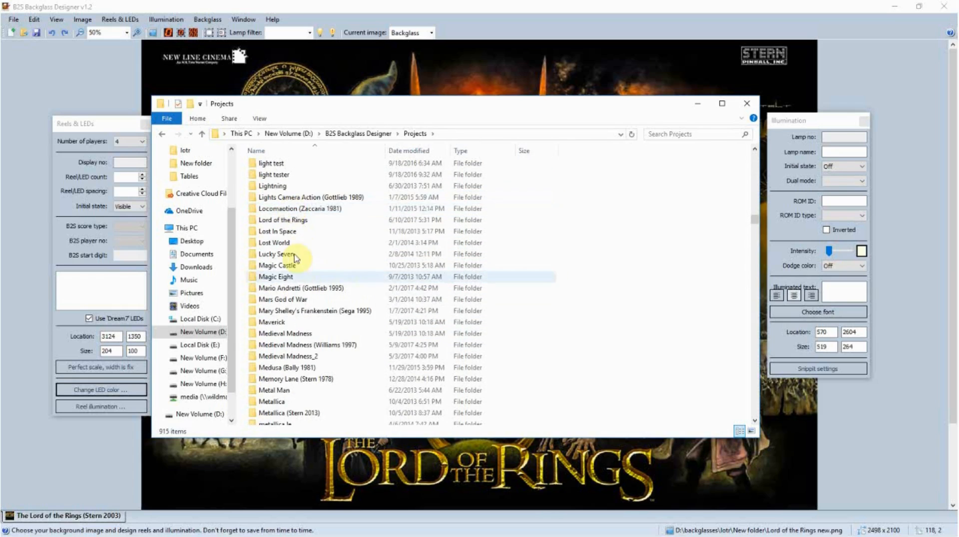
{"action": "double_click", "coordinate": [296, 220]}
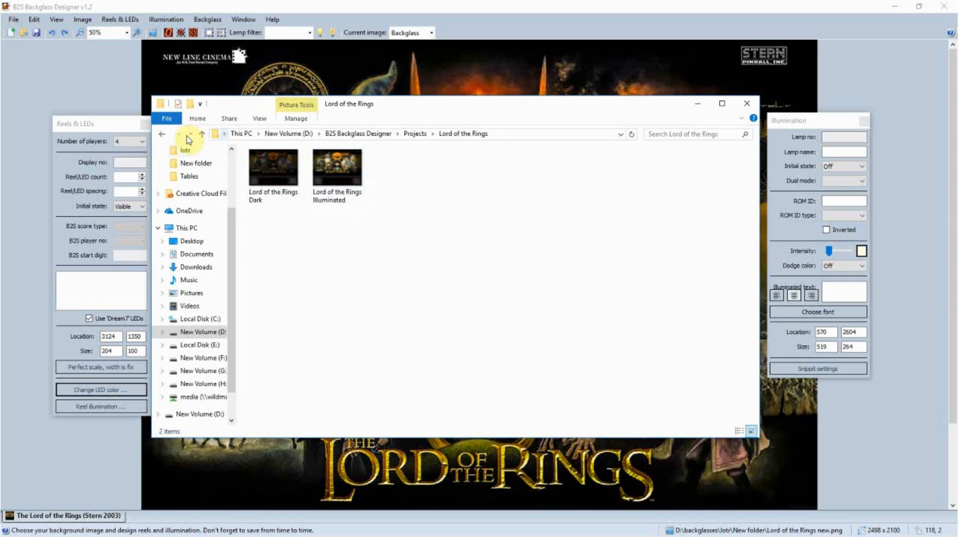
{"action": "left_click", "coordinate": [161, 138]}
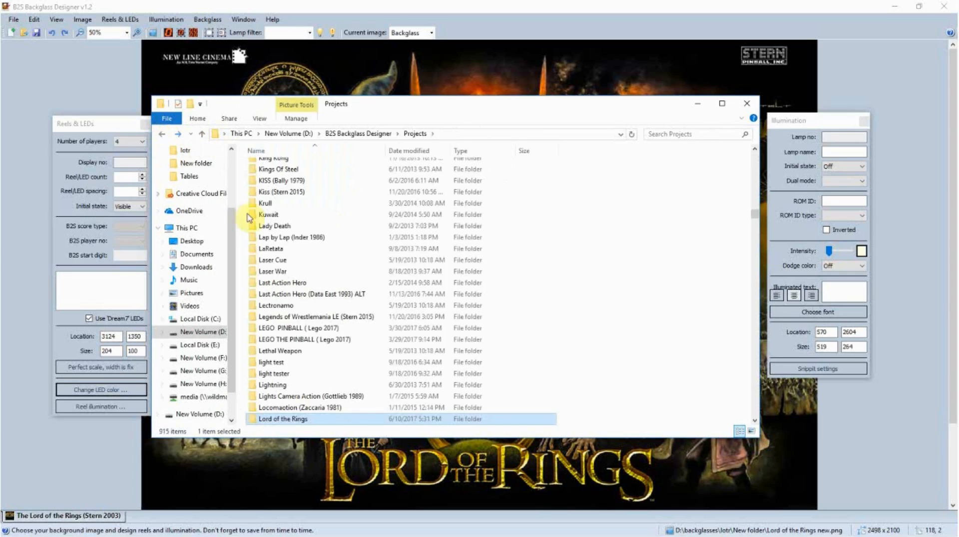
Find and open the project folder The Lord of the Rings (Stern 2003) in Projects
{"action": "scroll", "coordinate": [305, 254], "scroll_direction": "down", "scroll_amount": 4}
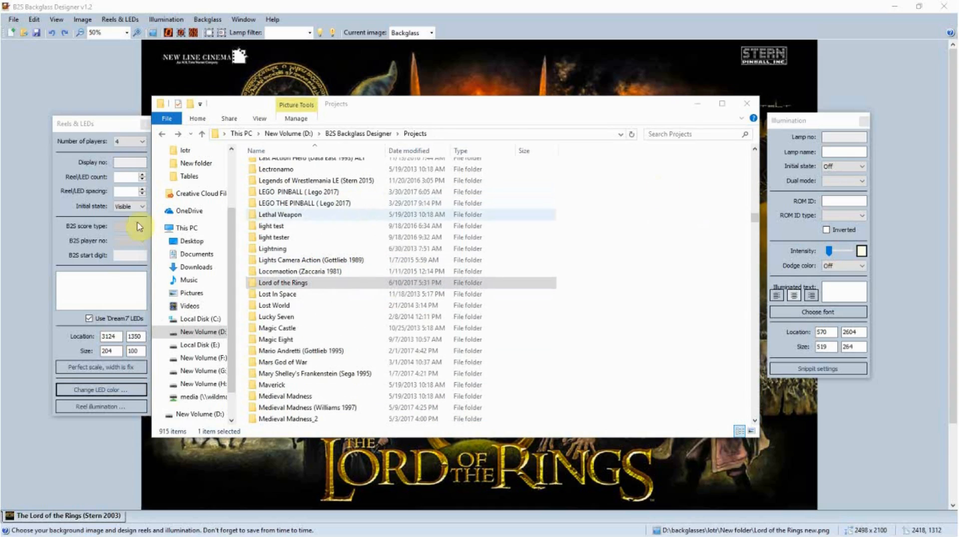
{"action": "scroll", "coordinate": [300, 299], "scroll_direction": "down", "scroll_amount": 3}
{"action": "scroll", "coordinate": [300, 298], "scroll_direction": "down", "scroll_amount": 20}
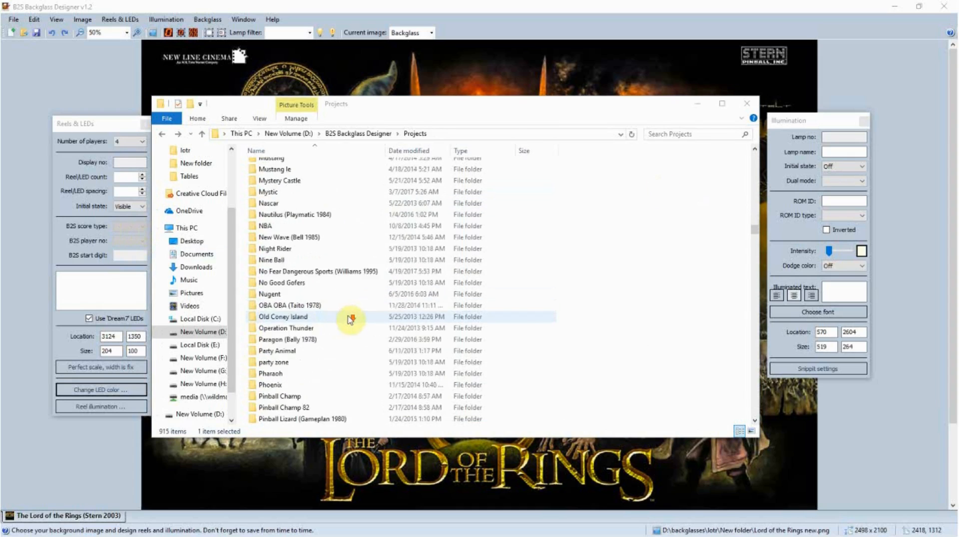
{"action": "scroll", "coordinate": [351, 314], "scroll_direction": "down", "scroll_amount": 20}
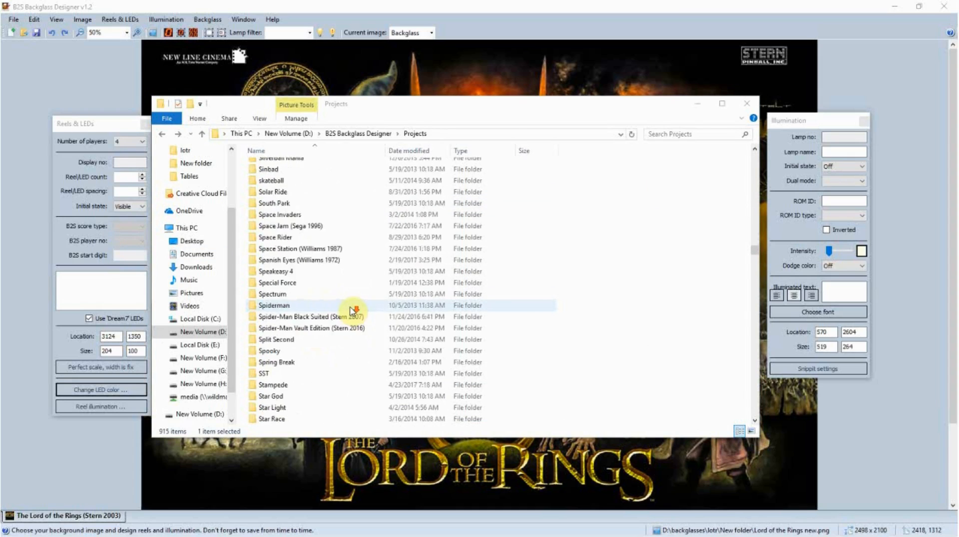
{"action": "scroll", "coordinate": [352, 309], "scroll_direction": "down", "scroll_amount": 5}
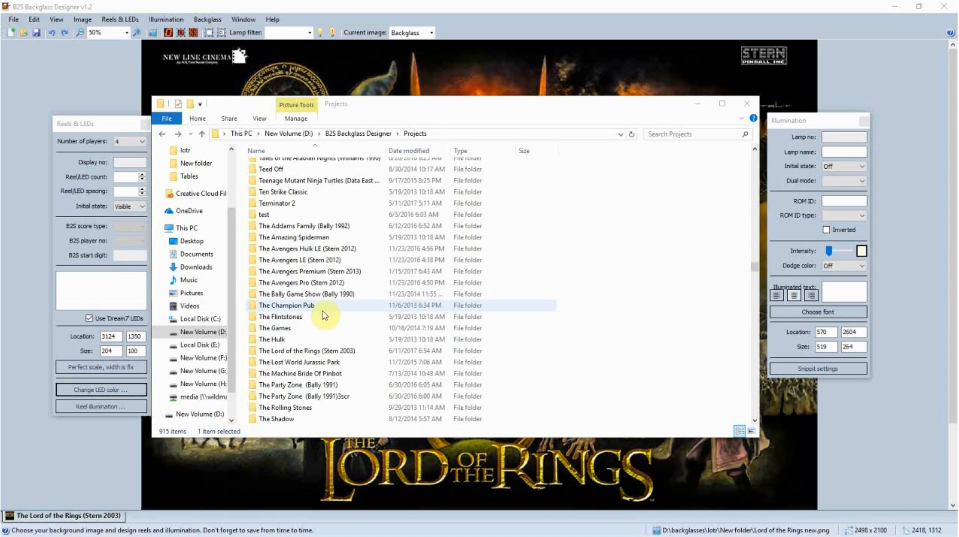
{"action": "double_click", "coordinate": [302, 353]}
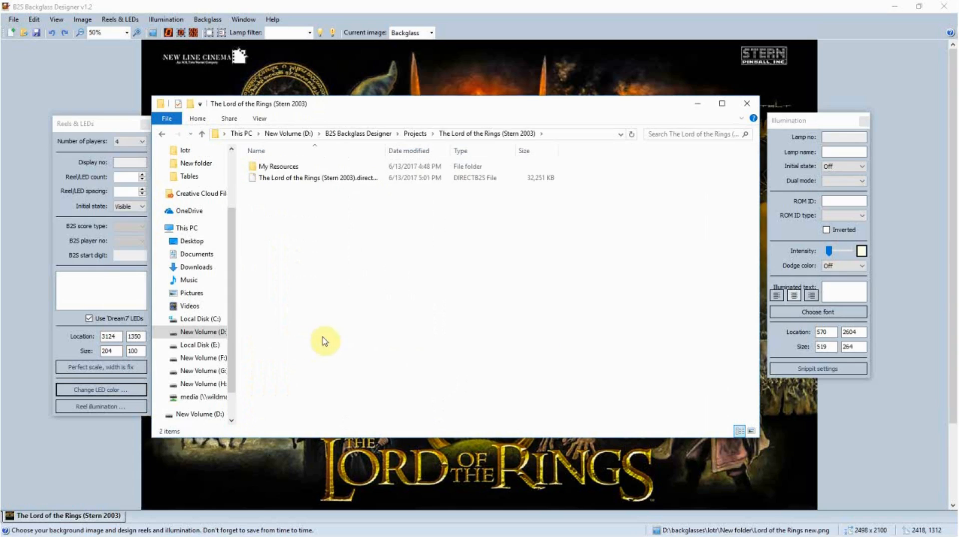
Compress the directB2S backglass file into the archive The Lord of the Rings (Stern 2003).rar in the same folder
{"action": "left_click", "coordinate": [307, 179]}
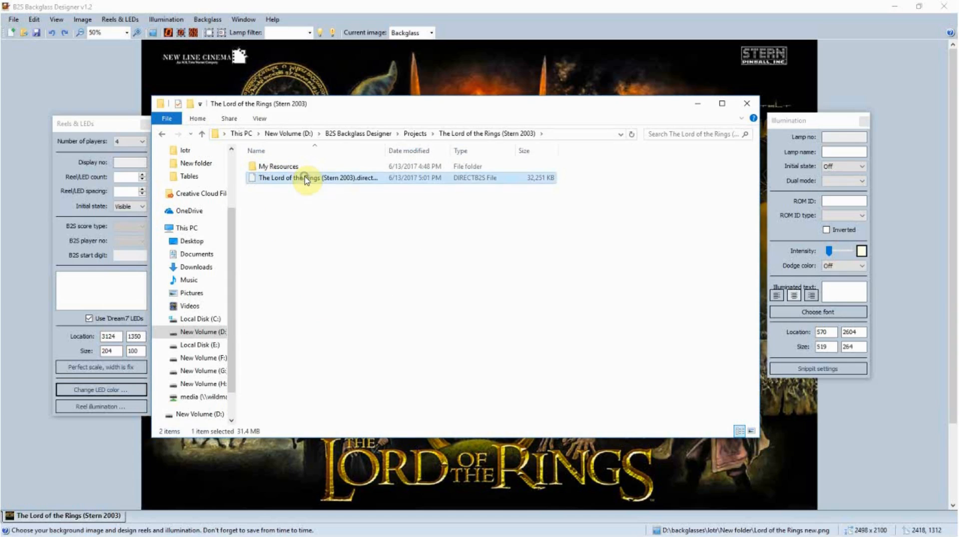
{"action": "right_click", "coordinate": [306, 178]}
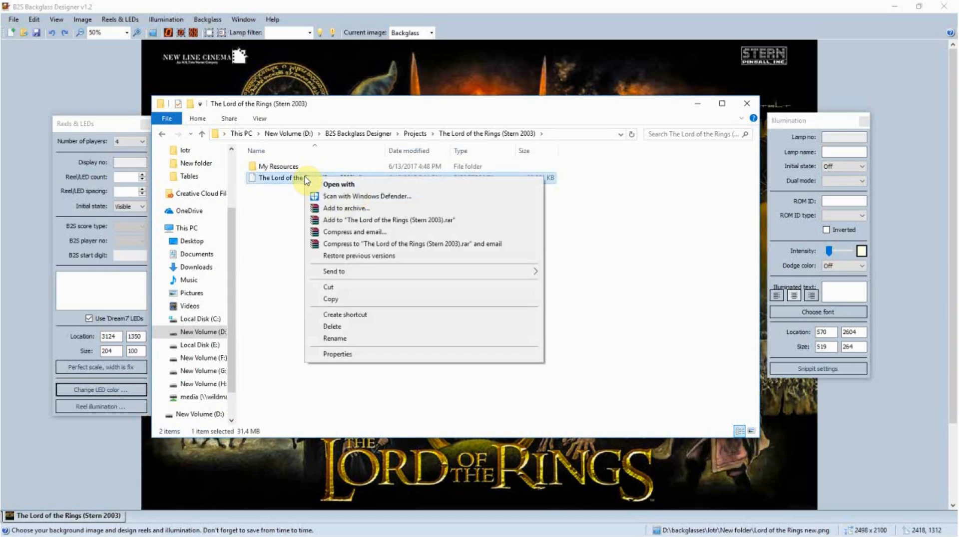
{"action": "left_click", "coordinate": [383, 221]}
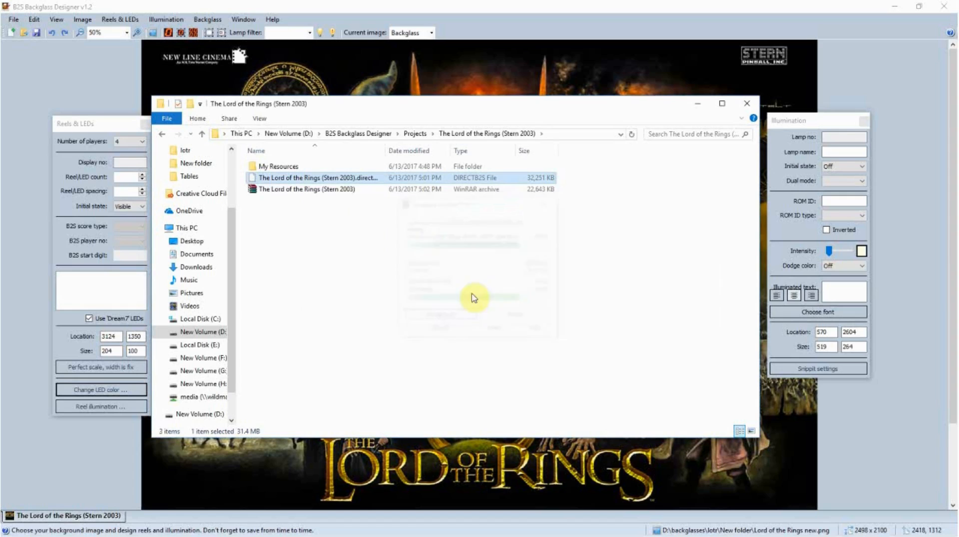
{"action": "left_click_drag", "start_coordinate": [295, 192], "coordinate": [328, 291]}
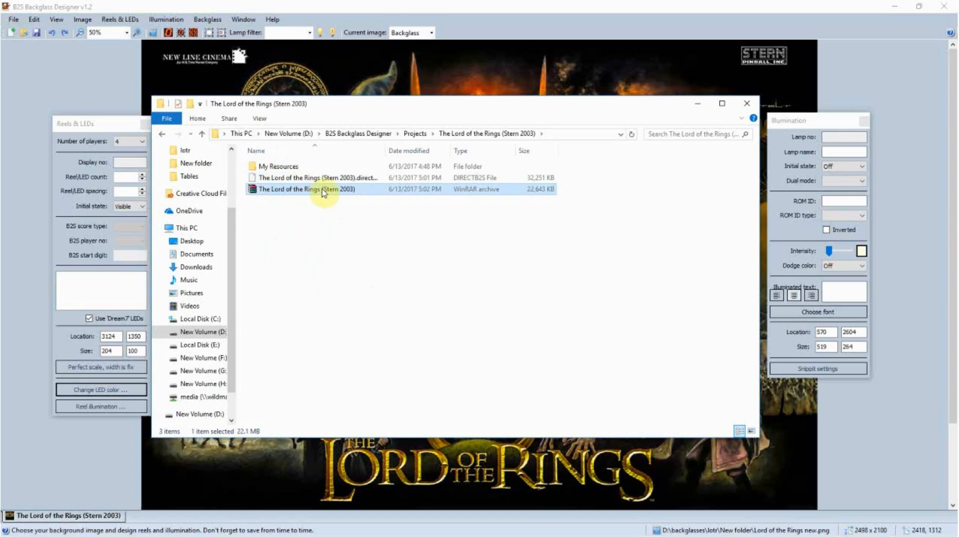
Look at the images in the project's My Resources folder, go back and return to B2S Backglass Designer
{"action": "left_click", "coordinate": [262, 163]}
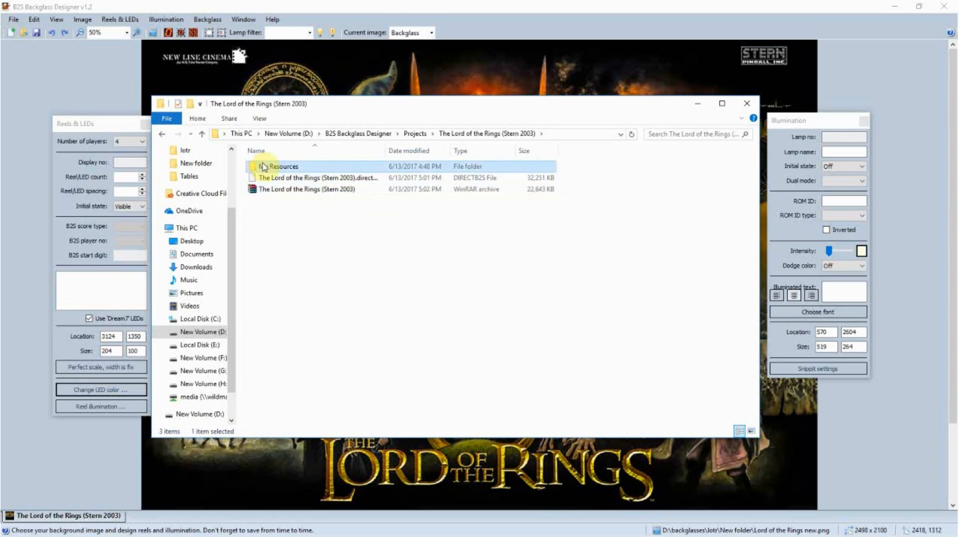
{"action": "double_click", "coordinate": [263, 167]}
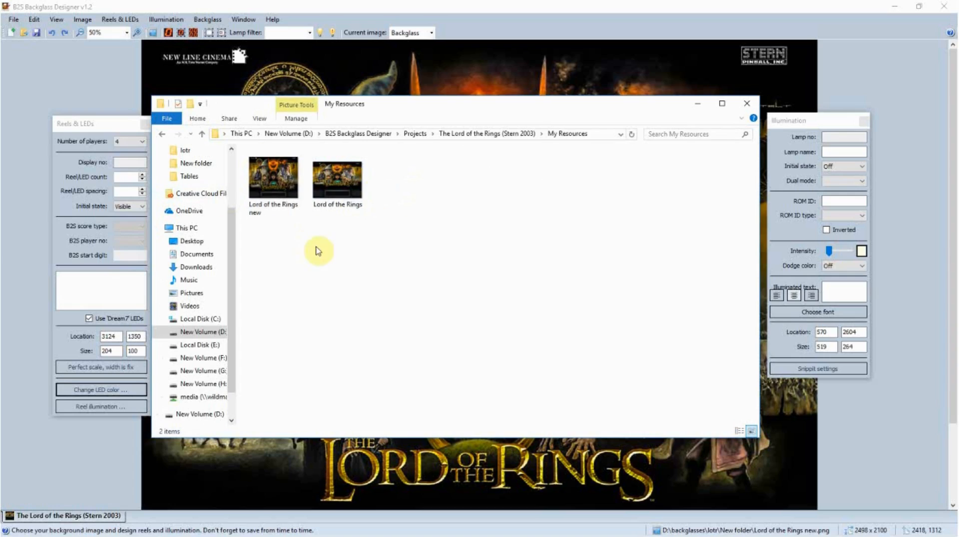
{"action": "left_click", "coordinate": [161, 134]}
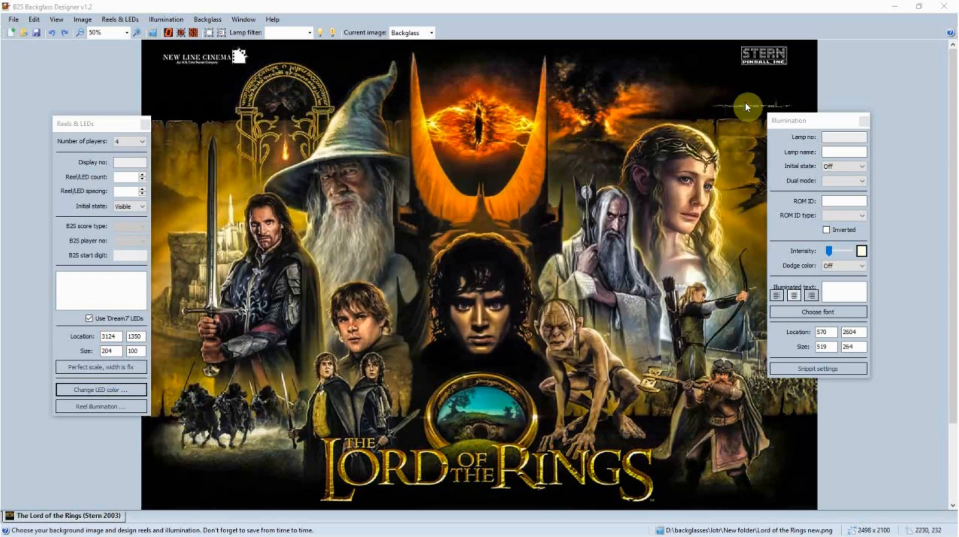
{"action": "left_click", "coordinate": [746, 106]}
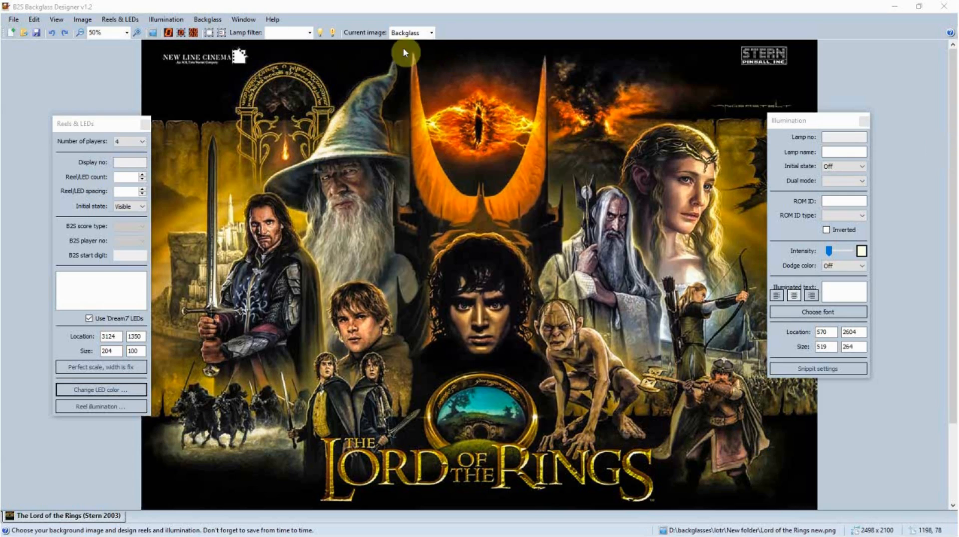
Start the backglass preview and test with ROM lotr, stop it, and close the VPinMAME starter
{"action": "left_click", "coordinate": [207, 22]}
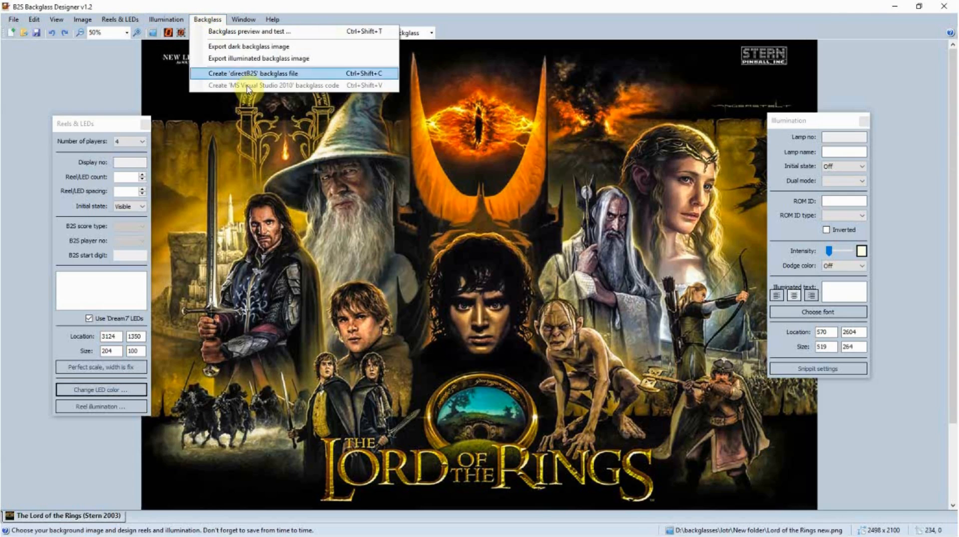
{"action": "left_click", "coordinate": [239, 32]}
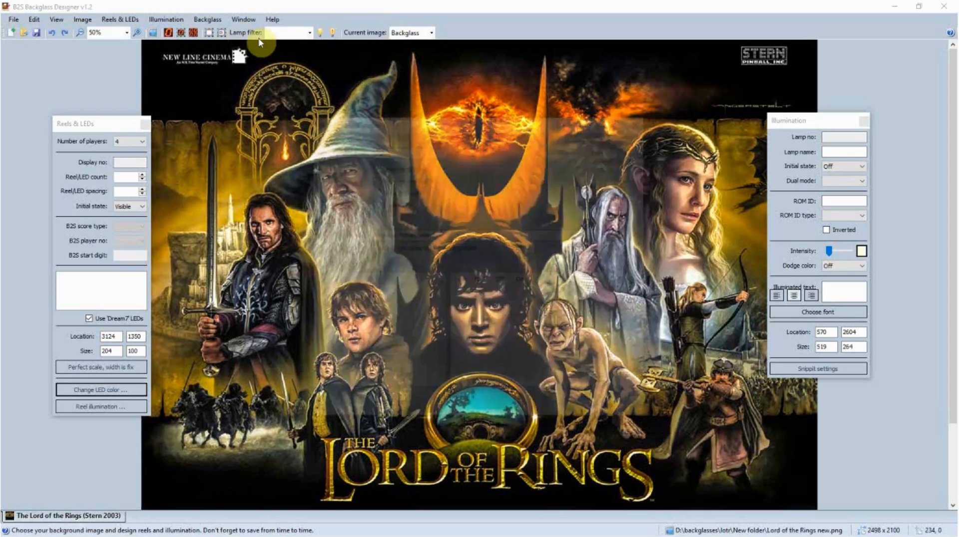
{"action": "left_click", "coordinate": [602, 152]}
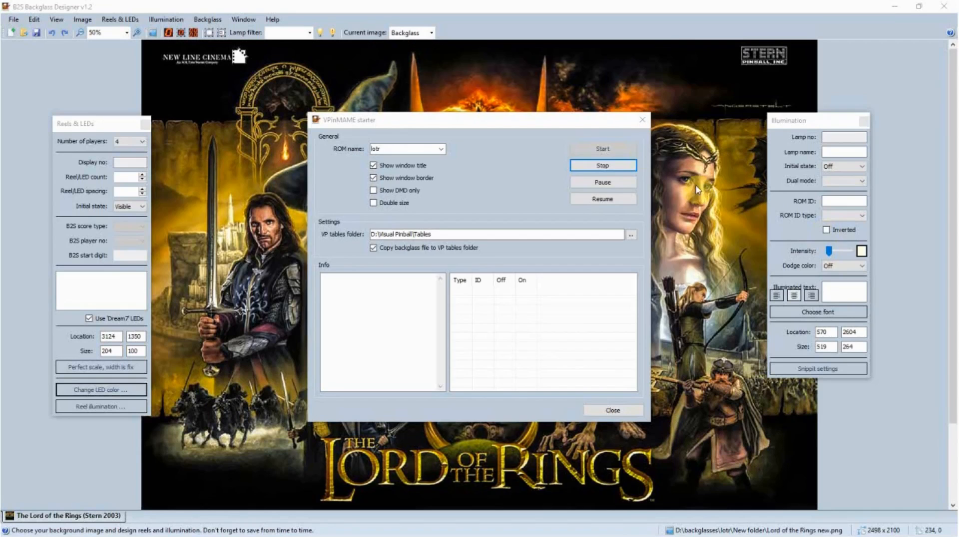
{"action": "left_click", "coordinate": [627, 170]}
{"action": "left_click", "coordinate": [642, 120]}
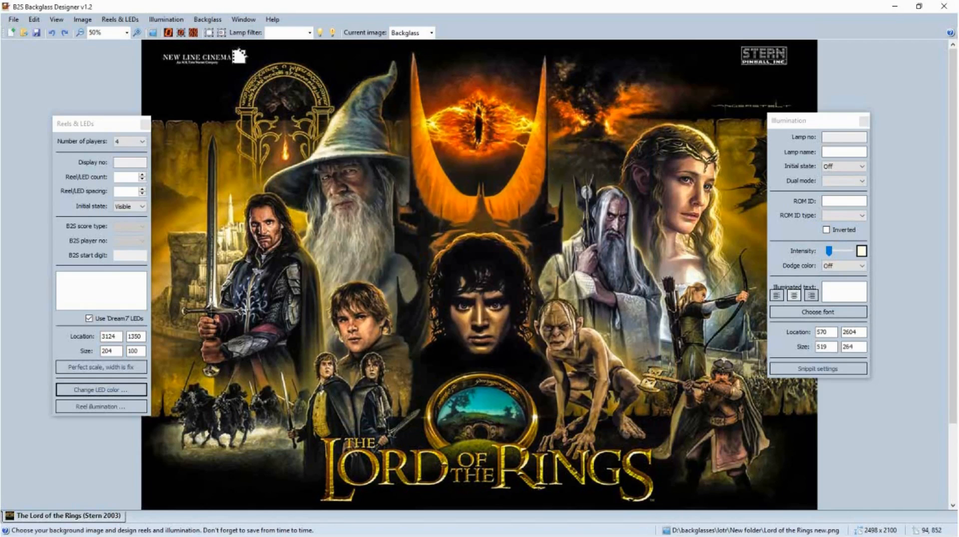
Open a new File Explorer window at the B2S Backglass Designer folder on drive D
{"action": "key", "text": "super+e"}
{"action": "left_click_drag", "start_coordinate": [357, 39], "coordinate": [510, 89]}
{"action": "left_click", "coordinate": [270, 401]}
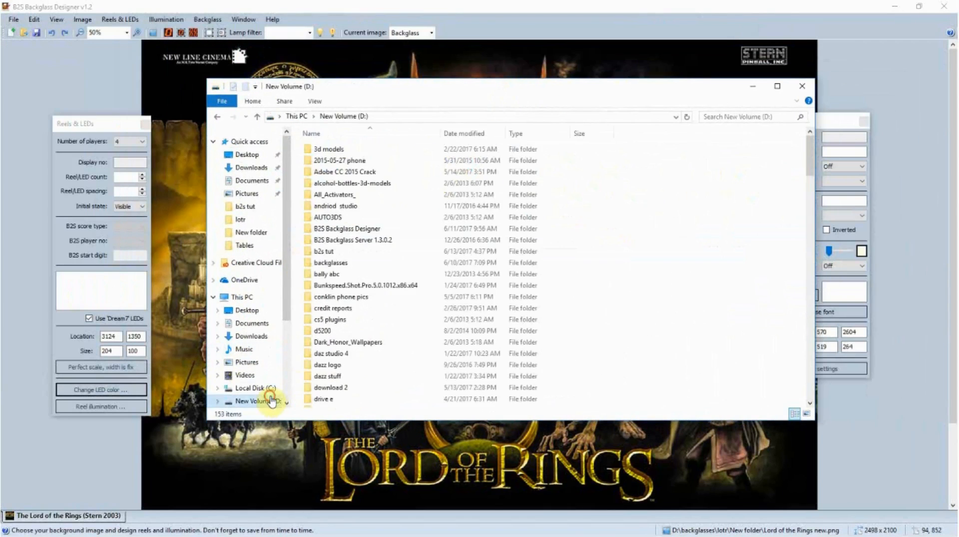
{"action": "double_click", "coordinate": [367, 232]}
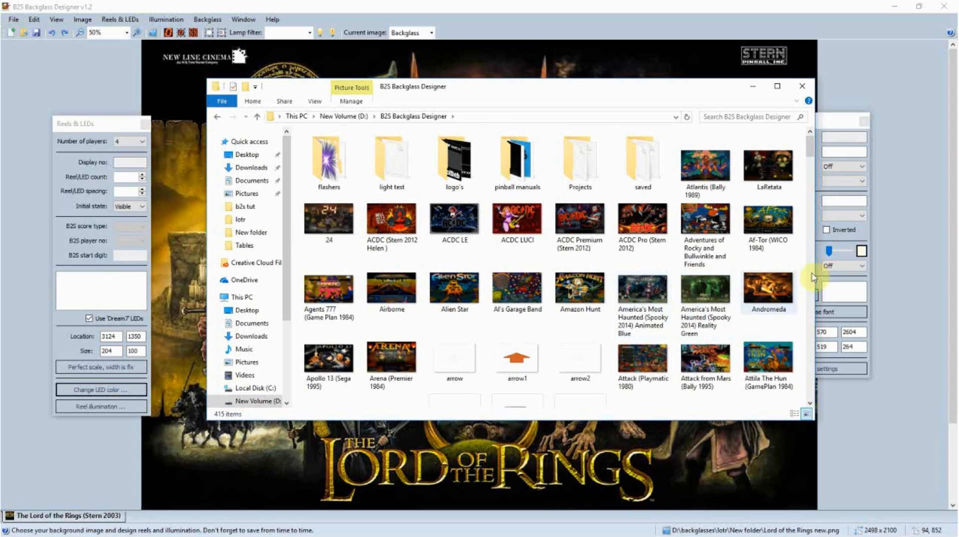
Find the screenshot image The Lord of the Rings (Stern 2003), view it in Photos, and close the viewer
{"action": "left_click_drag", "start_coordinate": [812, 149], "coordinate": [811, 252]}
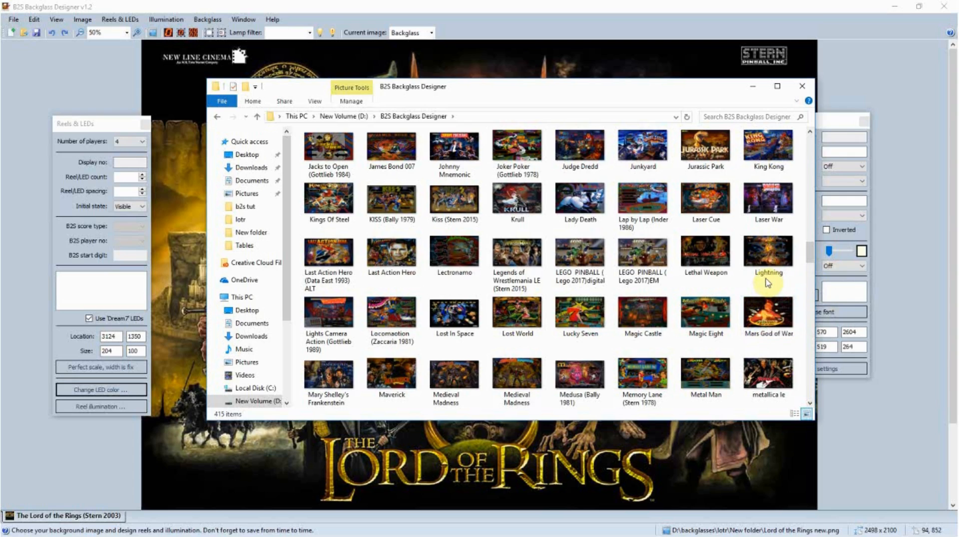
{"action": "scroll", "coordinate": [704, 270], "scroll_direction": "down", "scroll_amount": 15}
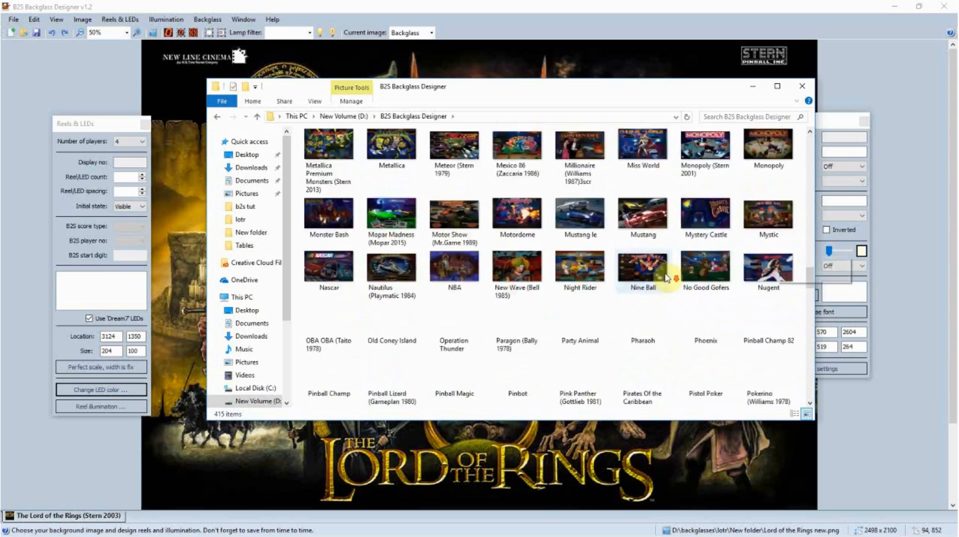
{"action": "scroll", "coordinate": [666, 274], "scroll_direction": "down", "scroll_amount": 3}
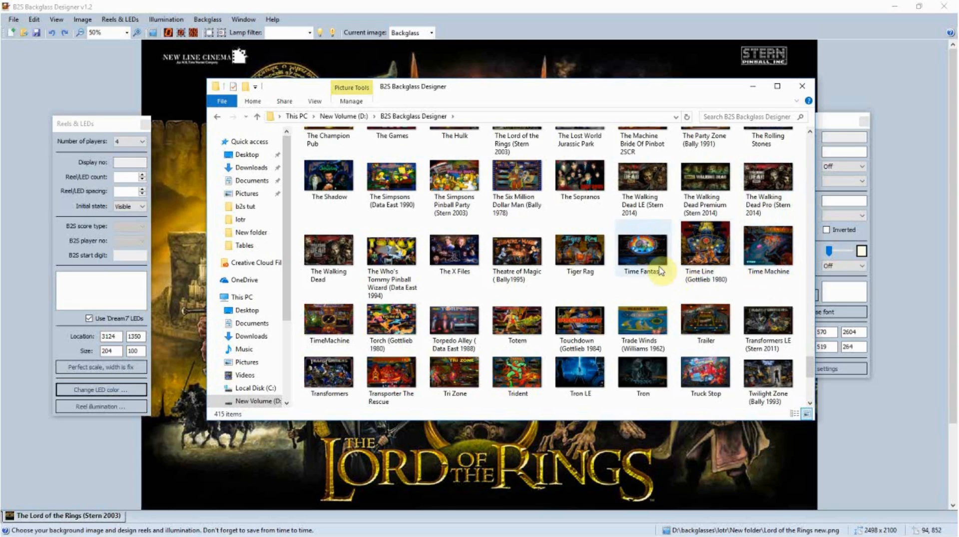
{"action": "scroll", "coordinate": [534, 259], "scroll_direction": "up", "scroll_amount": 3}
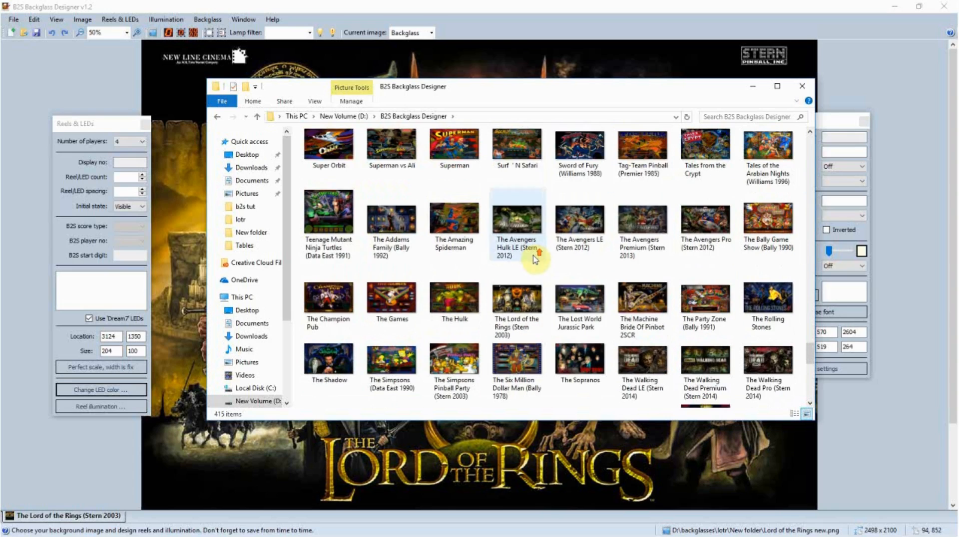
{"action": "left_click", "coordinate": [512, 302]}
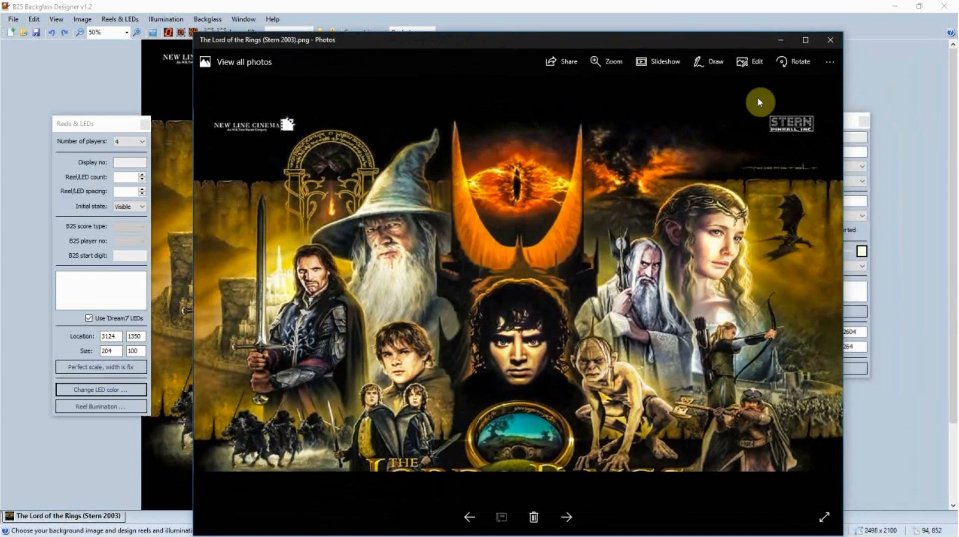
{"action": "left_click", "coordinate": [831, 40]}
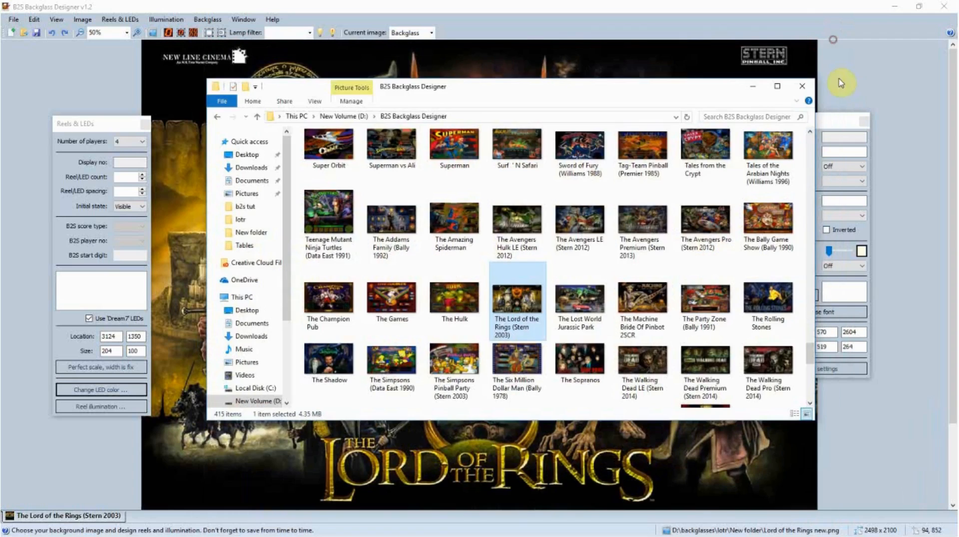
View the picture resizing options for the The Lord of the Rings (Stern 2003) screenshot and close them without resizing
{"action": "right_click", "coordinate": [513, 292]}
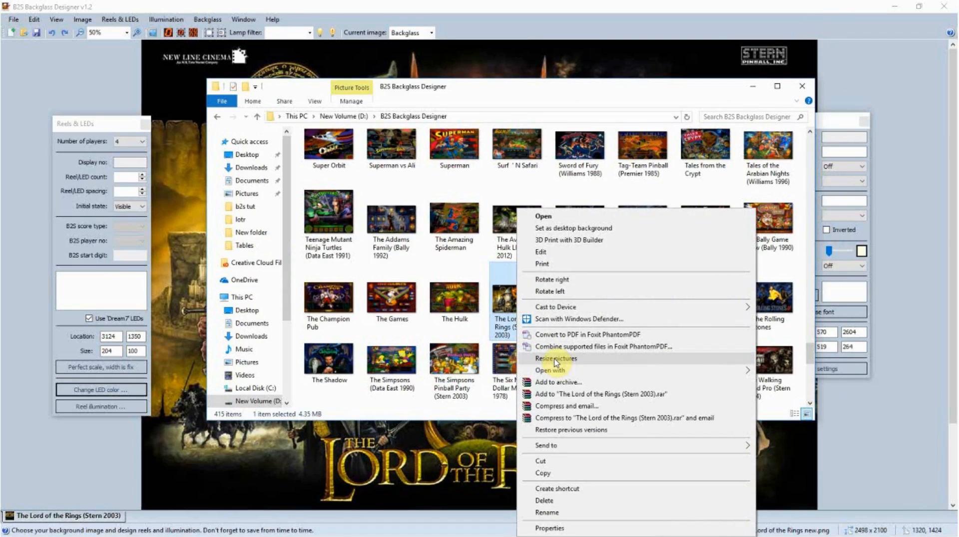
{"action": "left_click", "coordinate": [555, 359]}
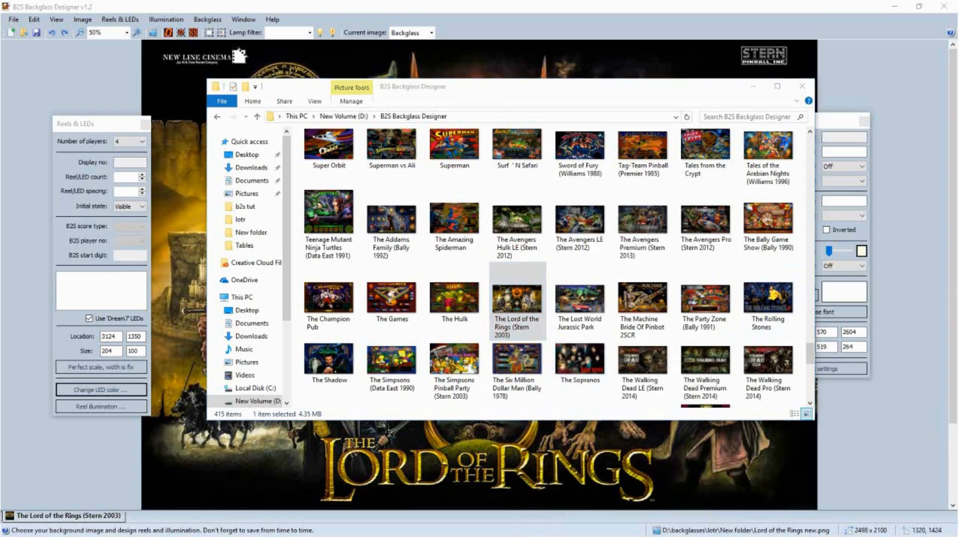
{"action": "left_click_drag", "start_coordinate": [828, 70], "coordinate": [514, 142]}
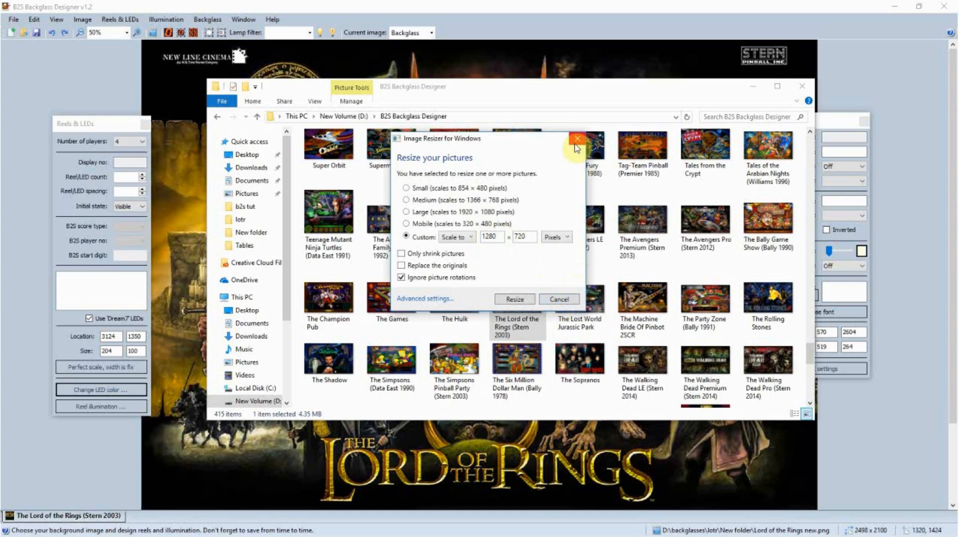
{"action": "left_click", "coordinate": [558, 299]}
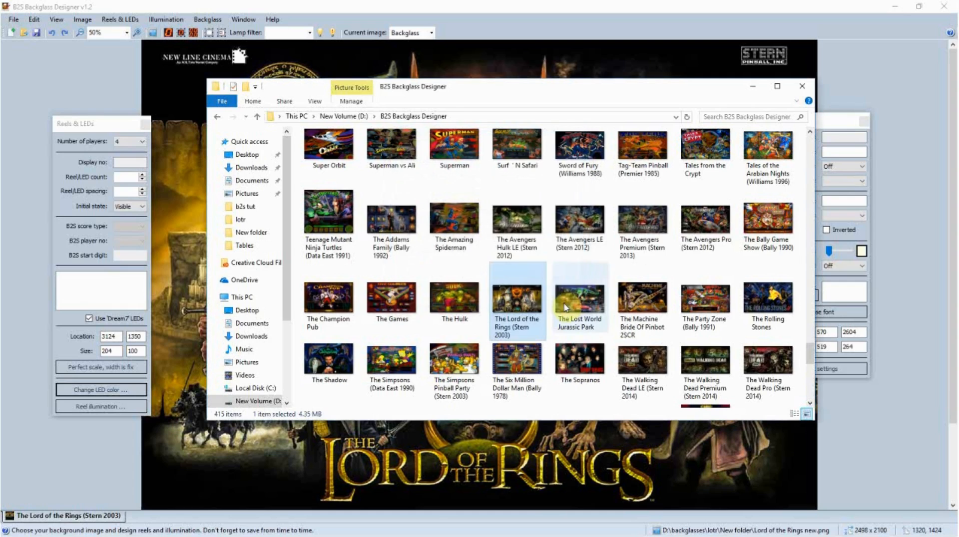
Leave the File Explorer folder, return to B2S Backglass Designer, and move the Illumination window clear of the backglass artwork
{"action": "scroll", "coordinate": [538, 229], "scroll_direction": "up", "scroll_amount": 20}
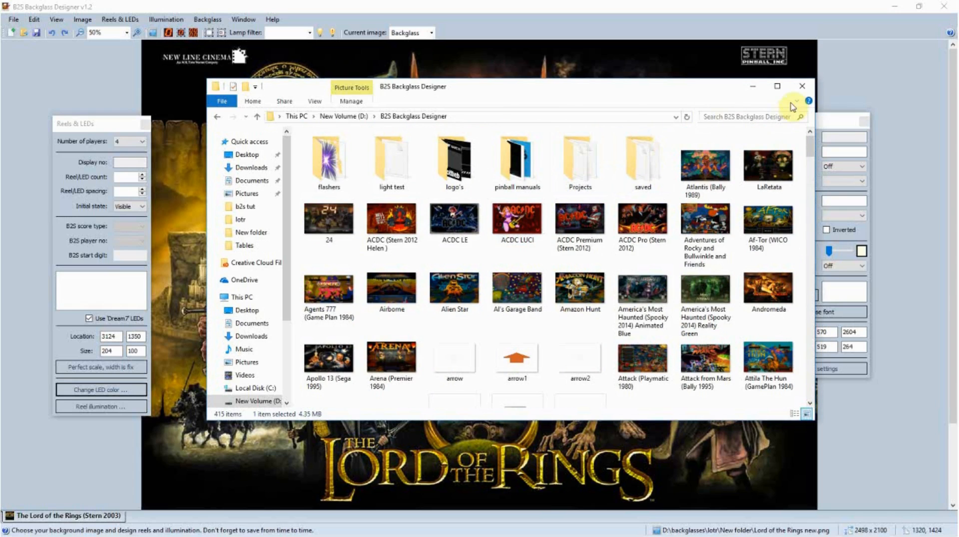
{"action": "left_click_drag", "start_coordinate": [619, 87], "coordinate": [0, 154]}
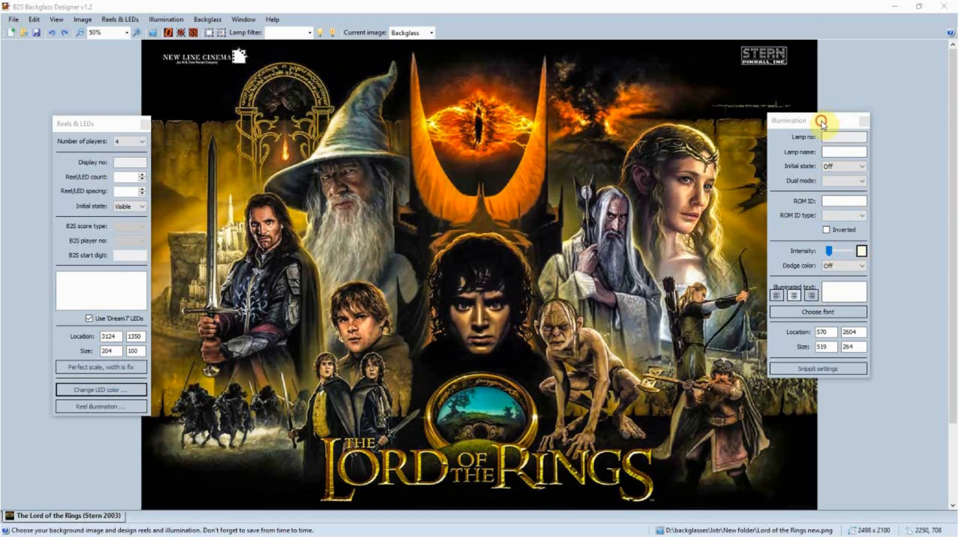
{"action": "left_click_drag", "start_coordinate": [819, 122], "coordinate": [883, 107]}
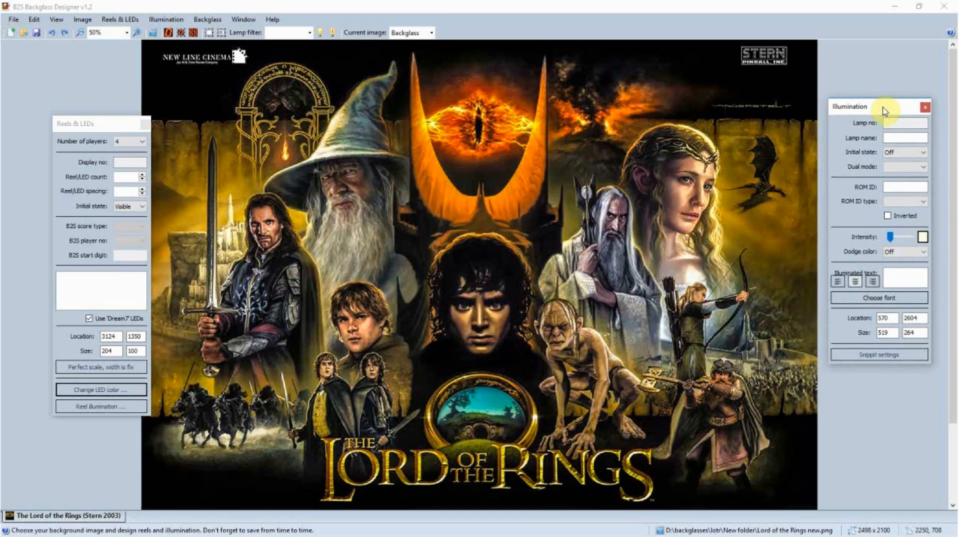